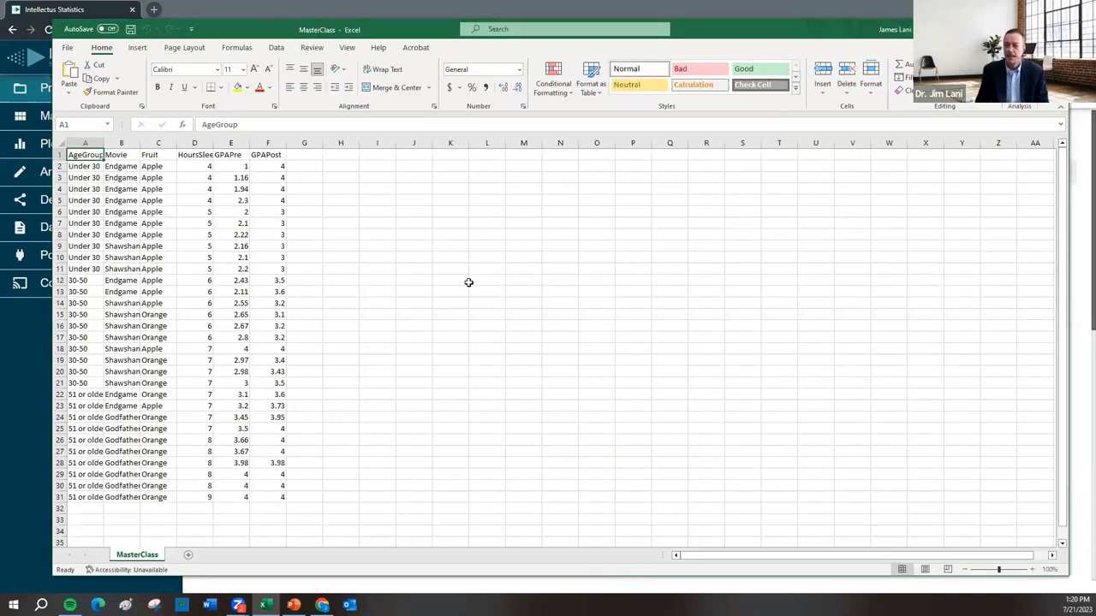
Examine the MasterClass sheet's column headers from AgeGroup through GPAPost.
{"action": "scroll", "coordinate": [467, 282], "scroll_direction": "up", "scroll_amount": 4}
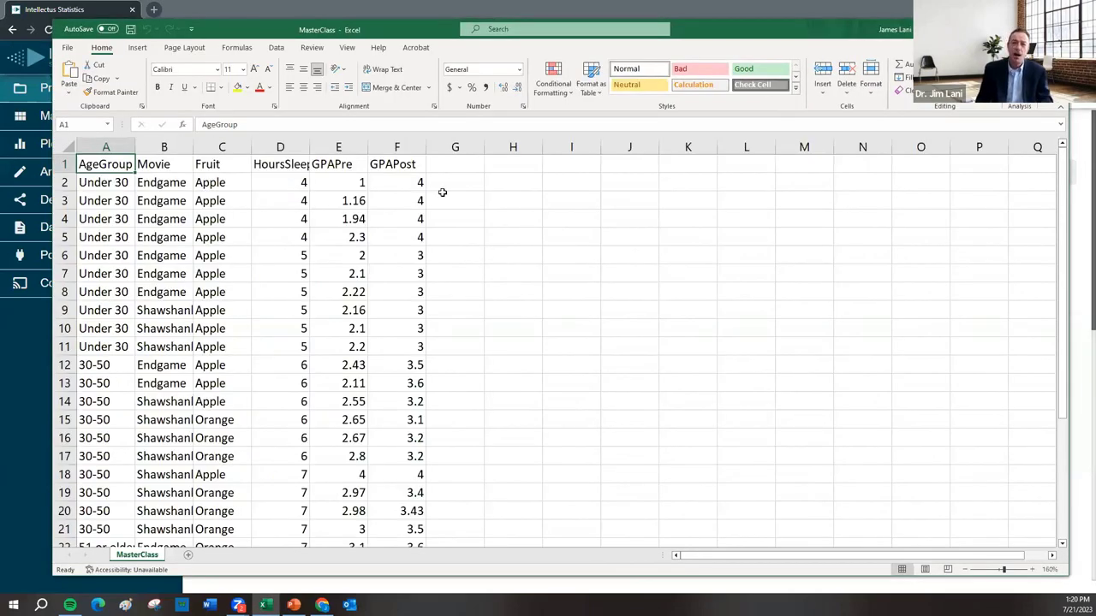
{"action": "left_click", "coordinate": [413, 167]}
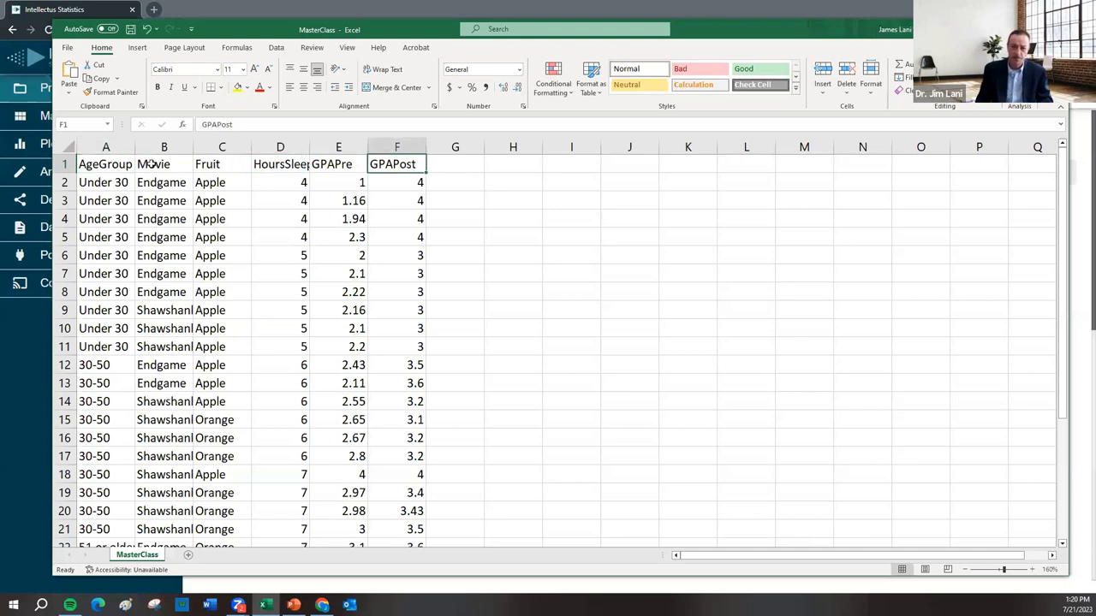
{"action": "left_click", "coordinate": [90, 165]}
{"action": "left_click", "coordinate": [153, 164]}
{"action": "left_click", "coordinate": [206, 163]}
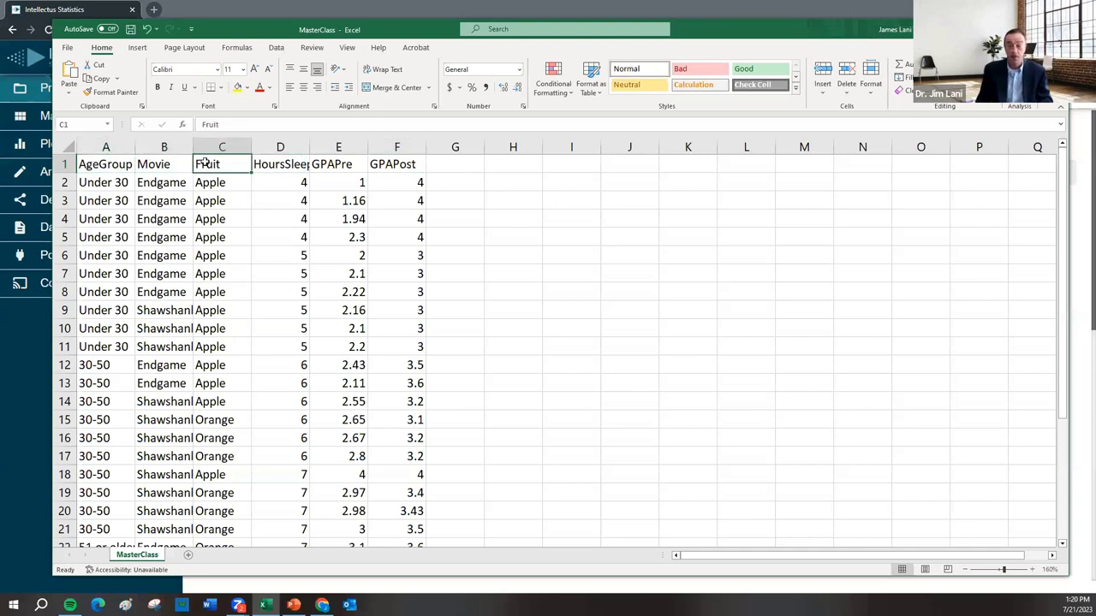
{"action": "left_click", "coordinate": [284, 163]}
{"action": "left_click", "coordinate": [359, 163]}
{"action": "left_click", "coordinate": [413, 166]}
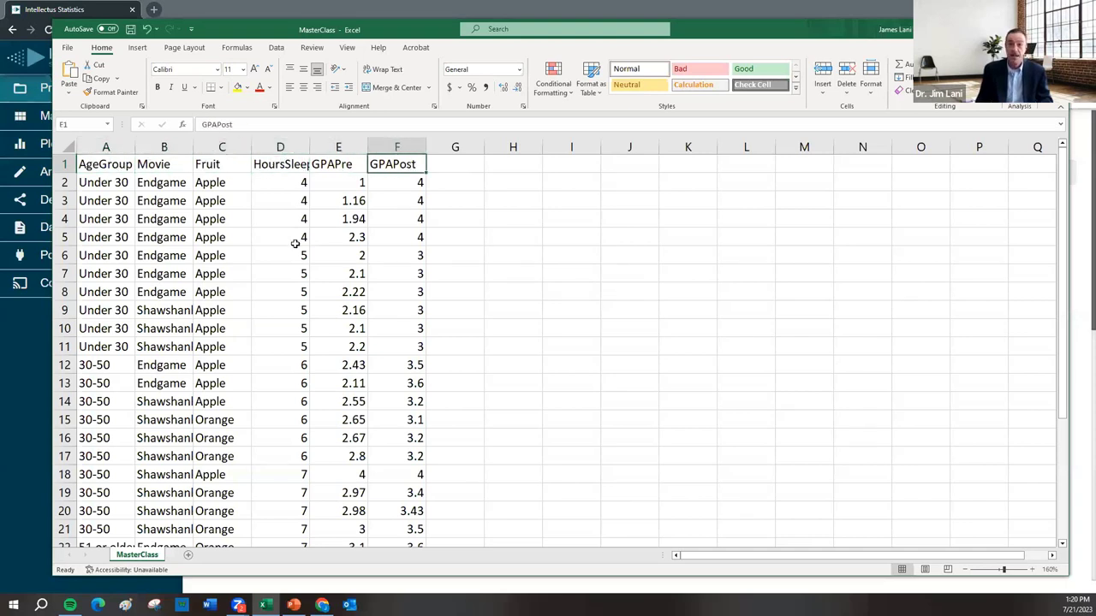
Examine the categorical values in columns A to C, the numeric values in columns D to F, and the header row.
{"action": "left_click_drag", "start_coordinate": [282, 185], "coordinate": [415, 385]}
{"action": "left_click_drag", "start_coordinate": [91, 180], "coordinate": [163, 202]}
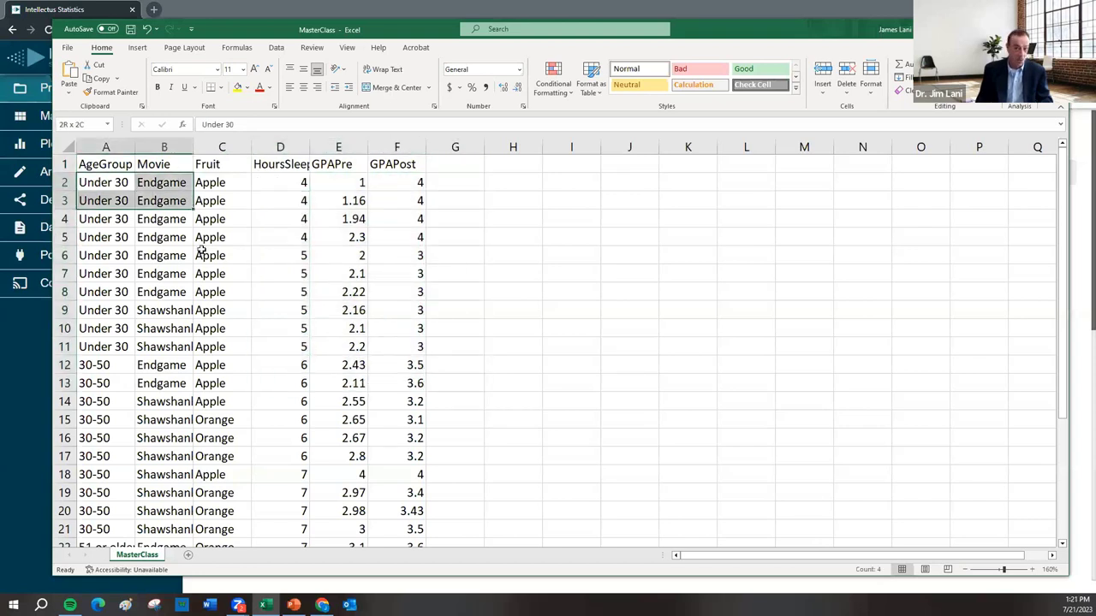
{"action": "left_click_drag", "start_coordinate": [201, 250], "coordinate": [211, 369]}
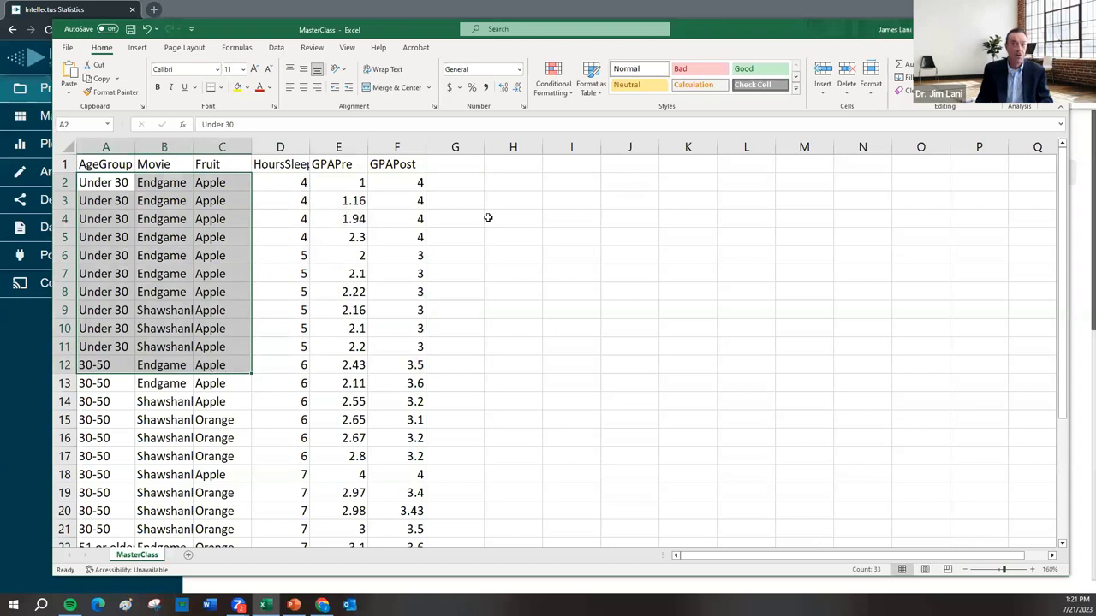
{"action": "left_click_drag", "start_coordinate": [299, 183], "coordinate": [386, 384]}
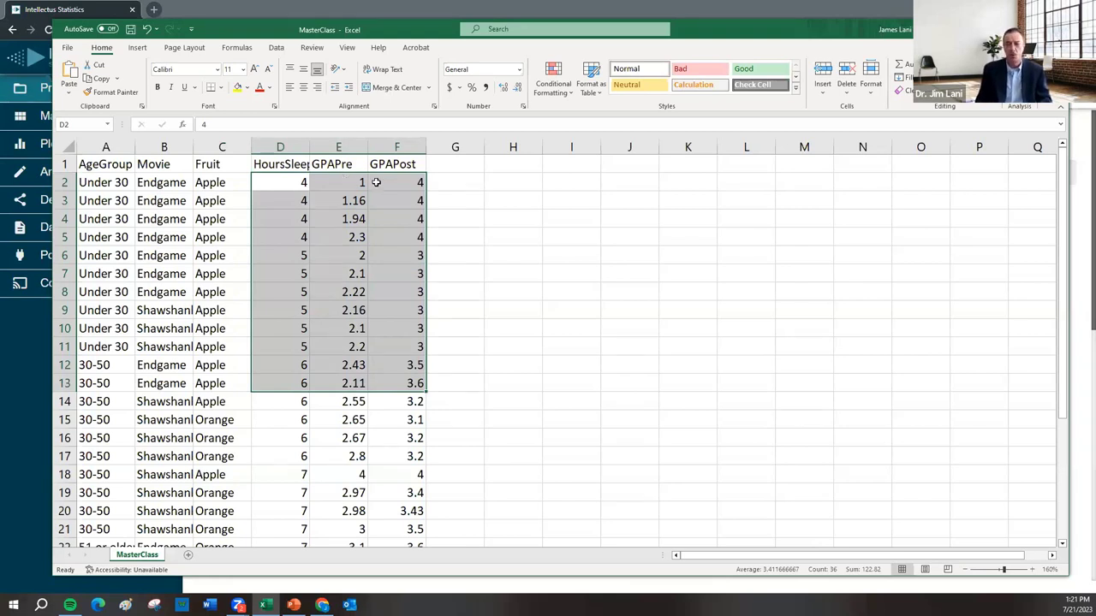
{"action": "left_click", "coordinate": [63, 164]}
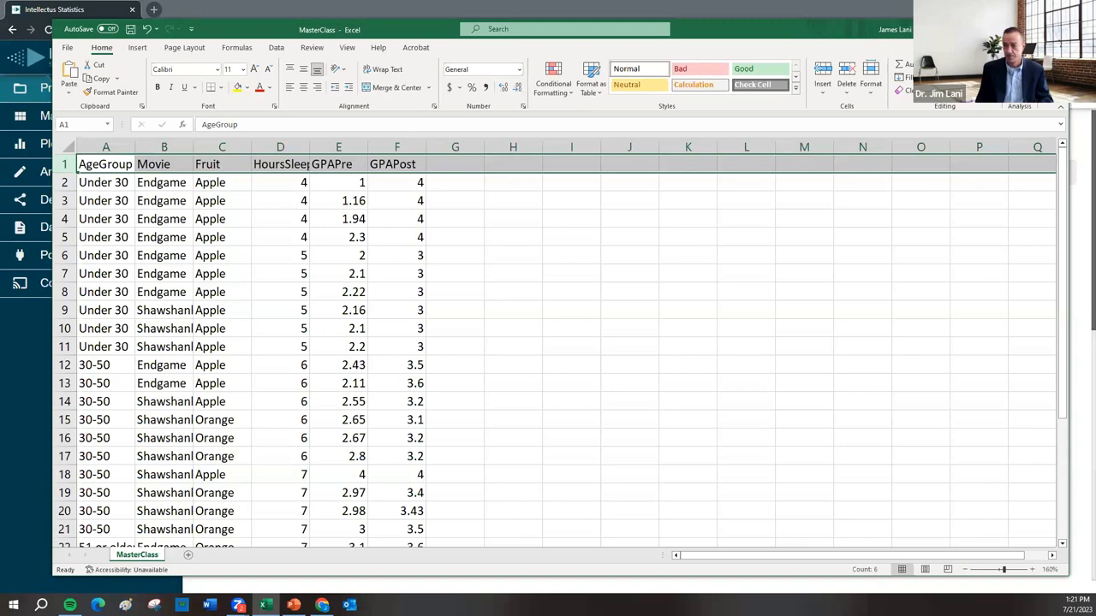
Switch to Intellectus Statistics and view the data formats offered for uploading a file, without choosing one.
{"action": "key", "text": "alt+Tab"}
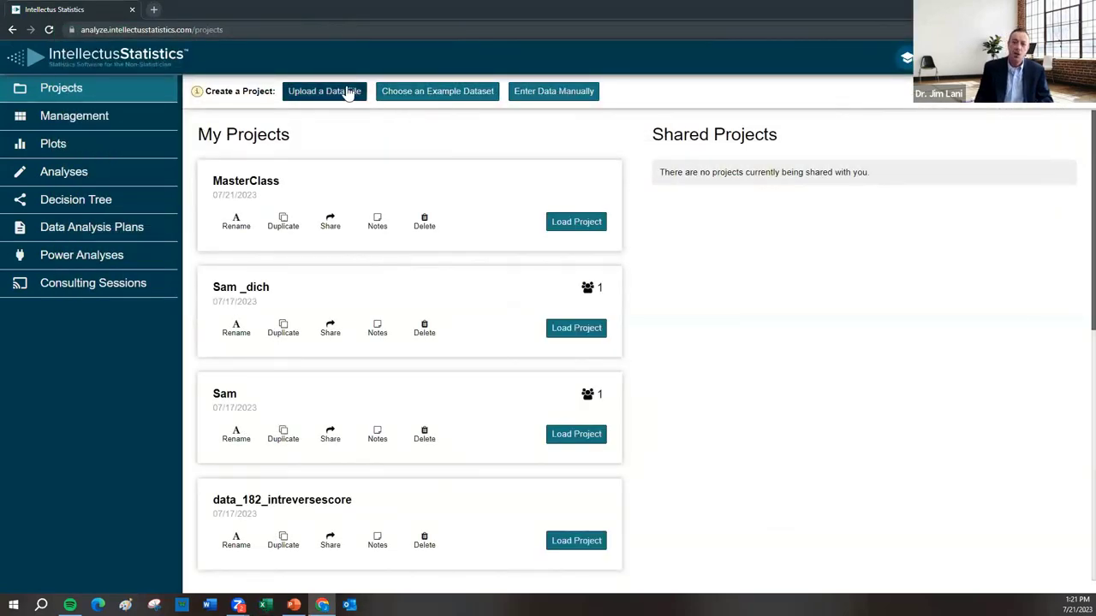
{"action": "left_click", "coordinate": [322, 99]}
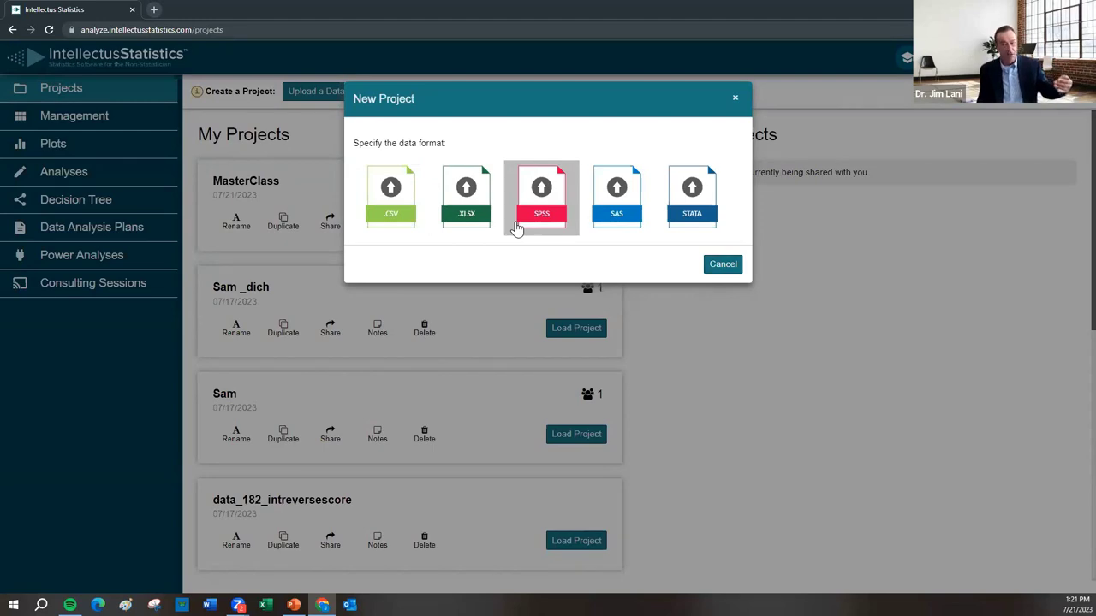
{"action": "left_click", "coordinate": [717, 264]}
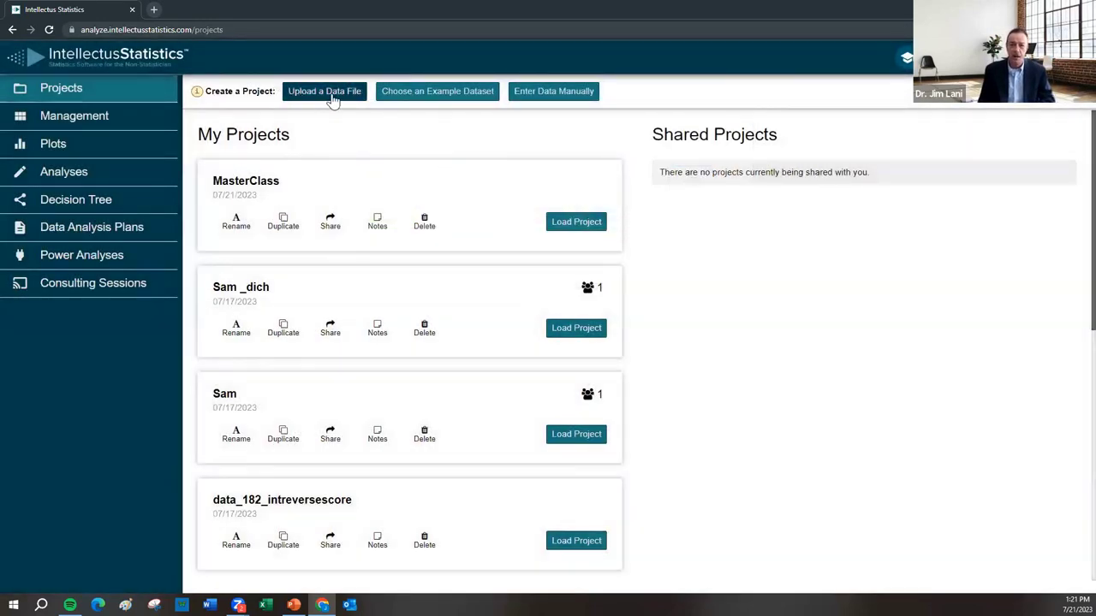
Create a project by uploading the CSV file MasterClass(1) from the Desktop and accept the suggested levels of measurement.
{"action": "left_click", "coordinate": [333, 94]}
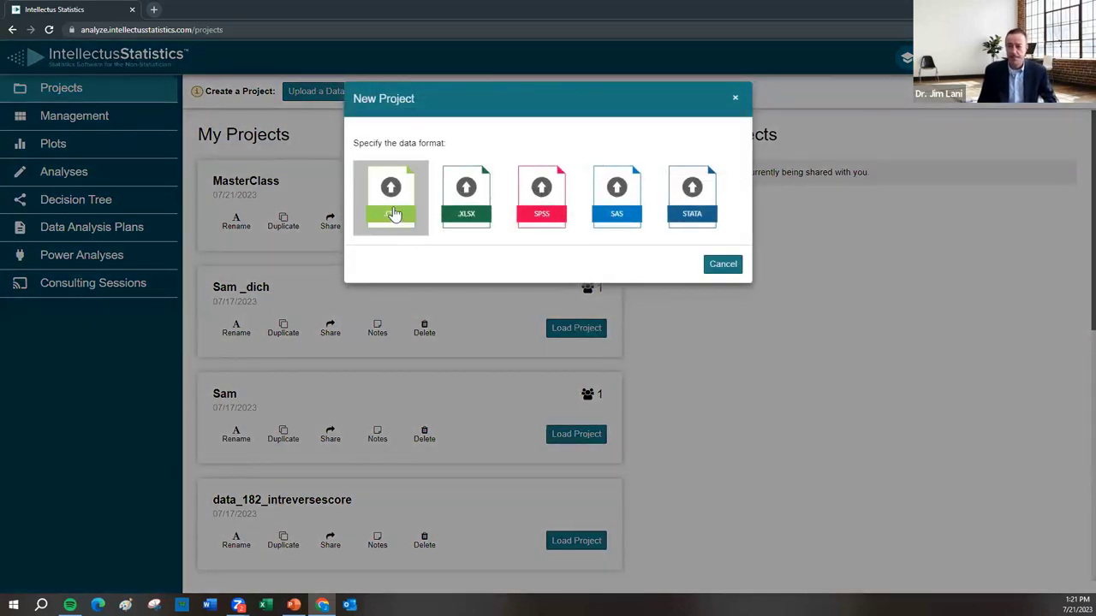
{"action": "left_click", "coordinate": [392, 206]}
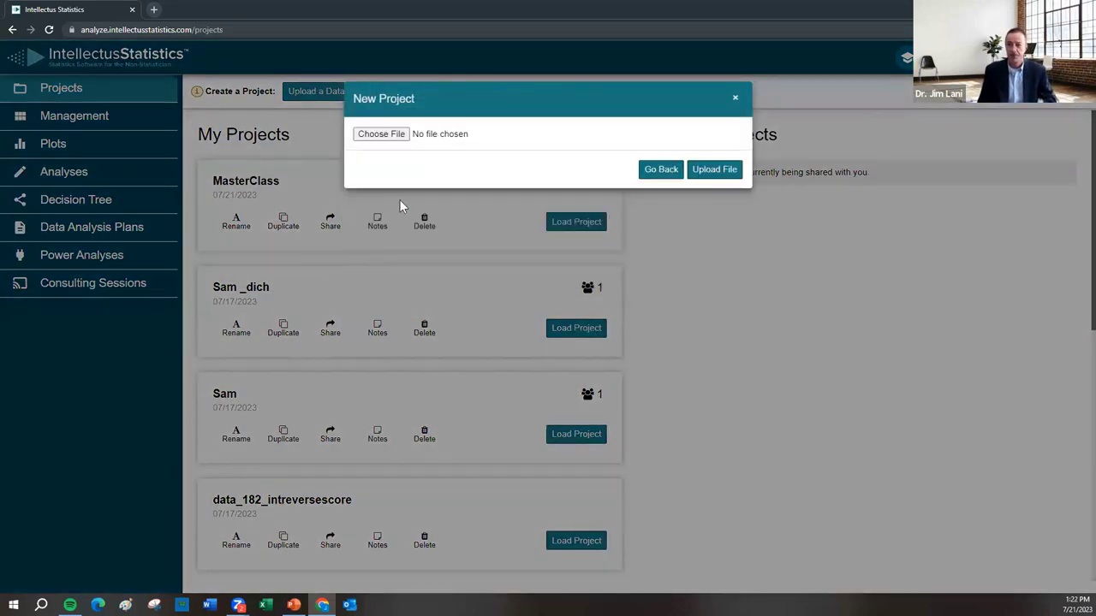
{"action": "left_click", "coordinate": [383, 134]}
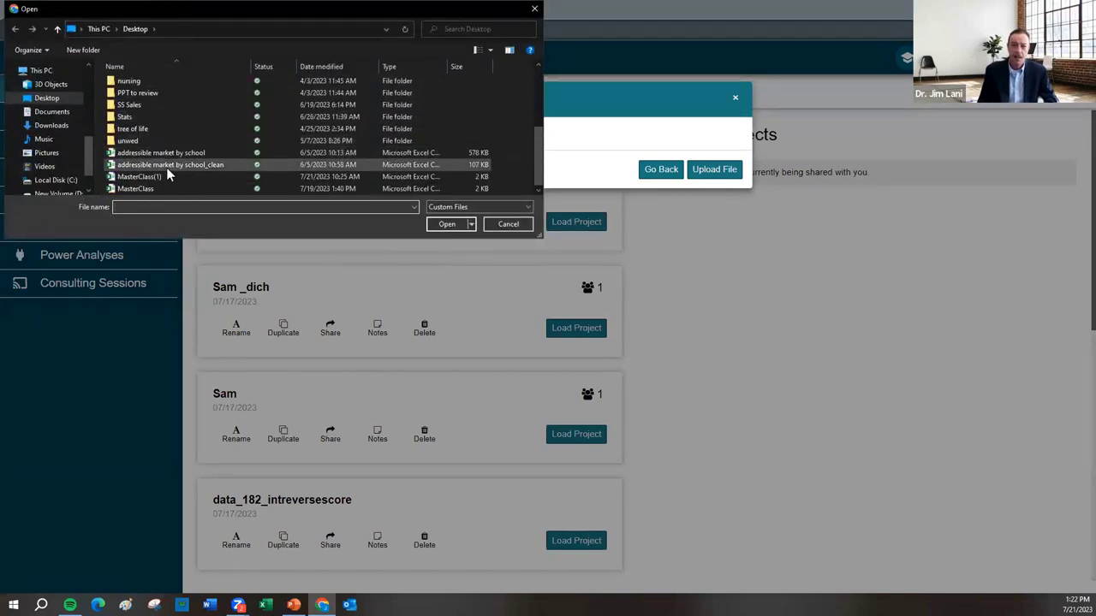
{"action": "left_click", "coordinate": [140, 175]}
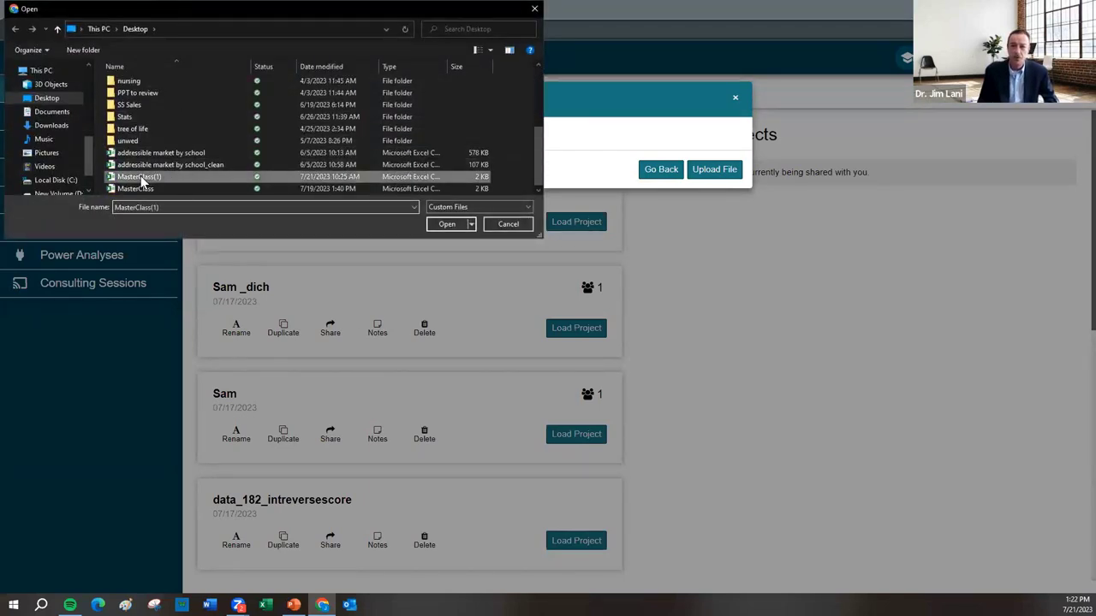
{"action": "left_click", "coordinate": [447, 224]}
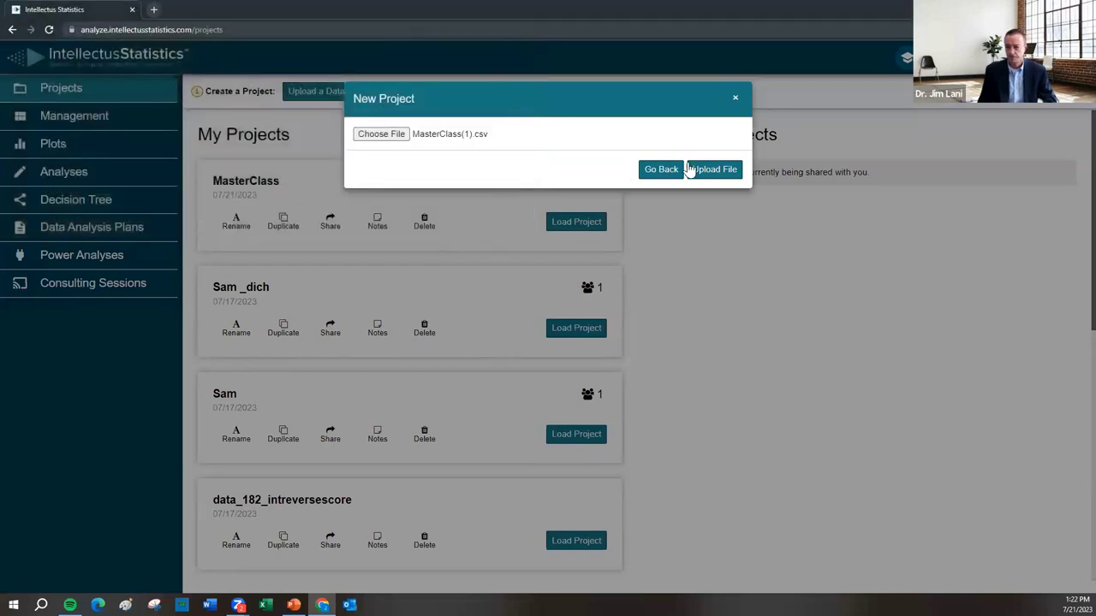
{"action": "left_click", "coordinate": [714, 170]}
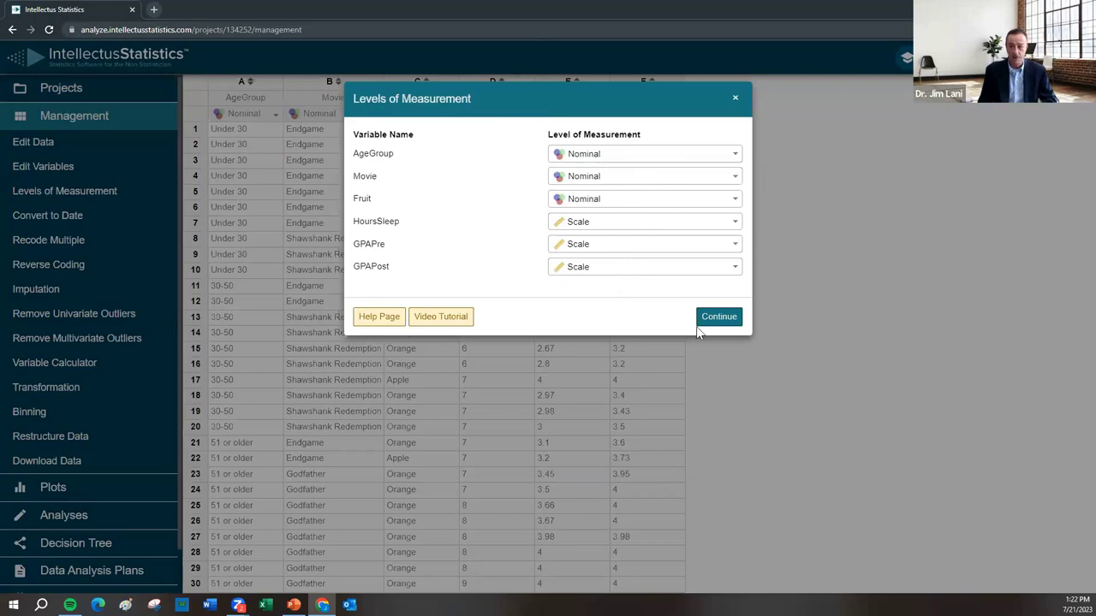
{"action": "left_click", "coordinate": [719, 318]}
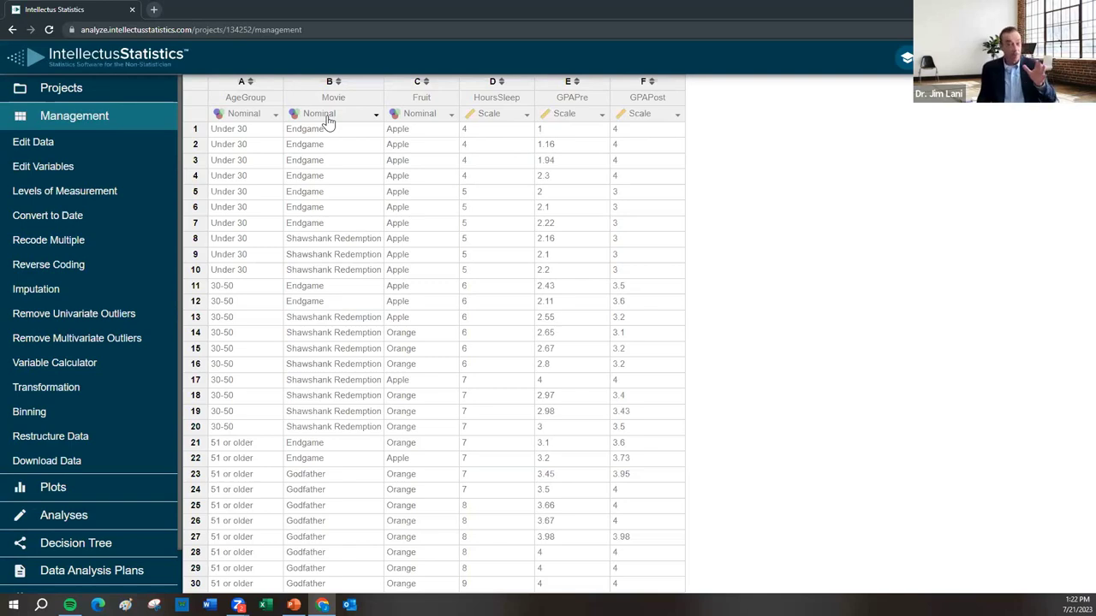
Recode AgeGroup to ordinal in the order Under 30, 30-50, 51 or older, replacing the existing variable.
{"action": "left_click", "coordinate": [262, 120]}
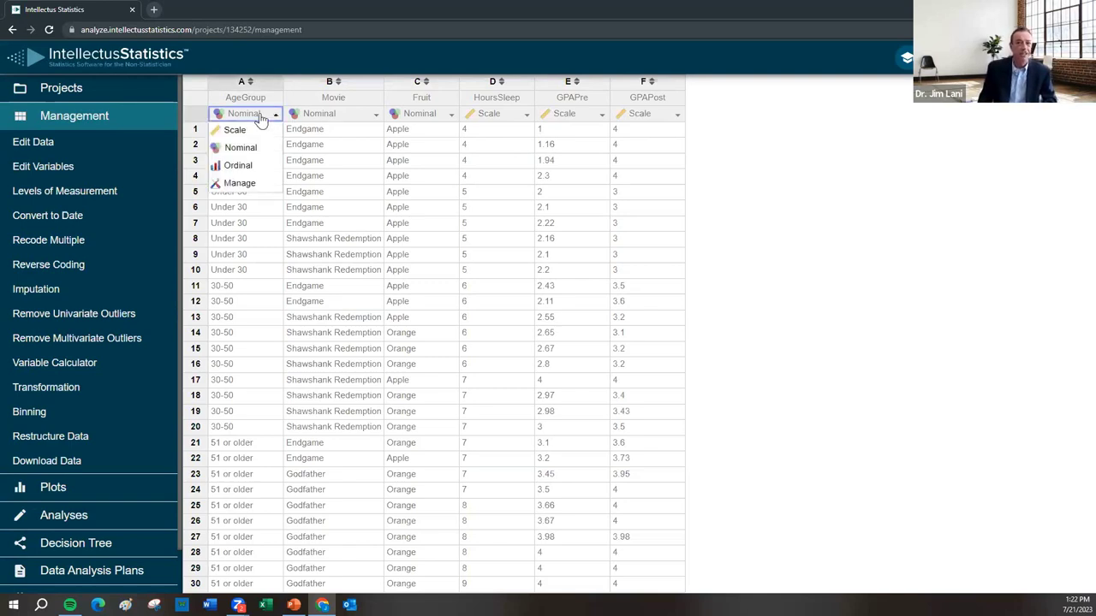
{"action": "left_click", "coordinate": [247, 175]}
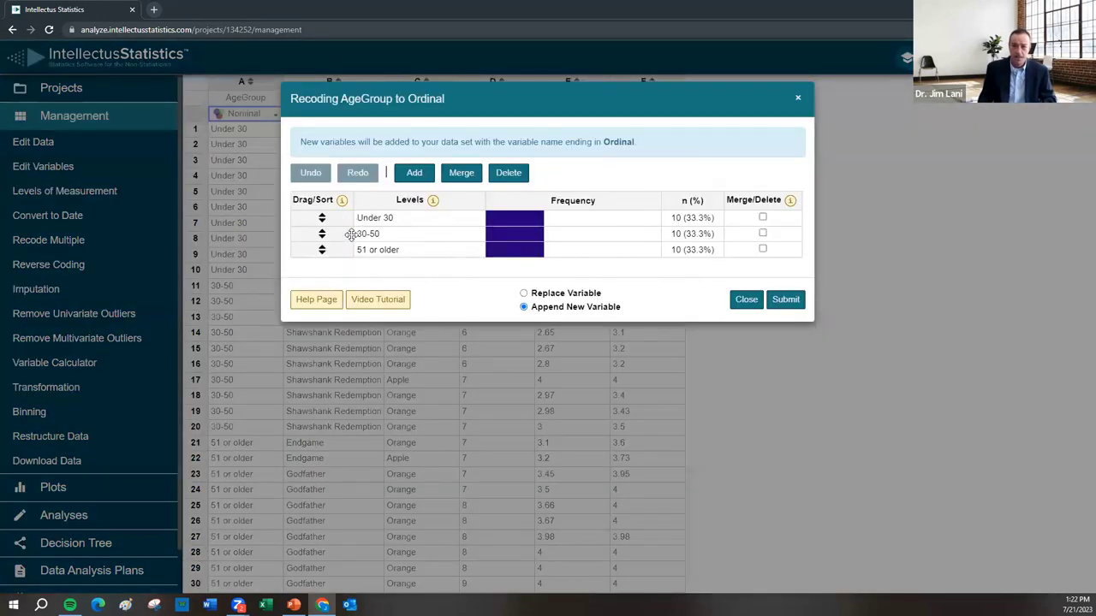
{"action": "mouse_move", "coordinate": [351, 233]}
{"action": "left_mouse_down"}
{"action": "mouse_move", "coordinate": [341, 216]}
{"action": "mouse_move", "coordinate": [342, 234]}
{"action": "left_mouse_up"}
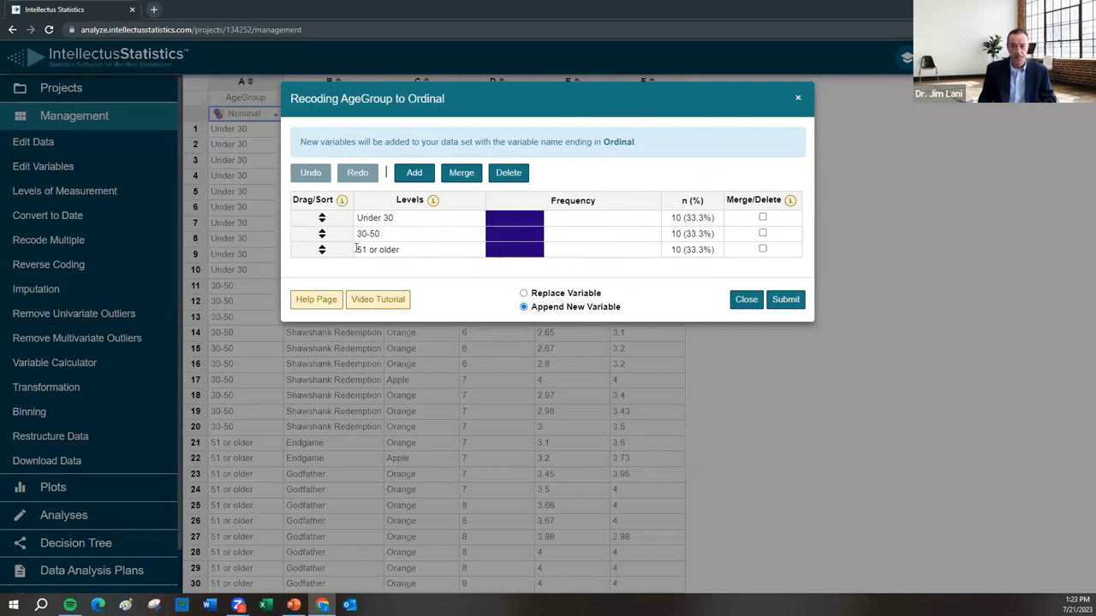
{"action": "left_click", "coordinate": [548, 294]}
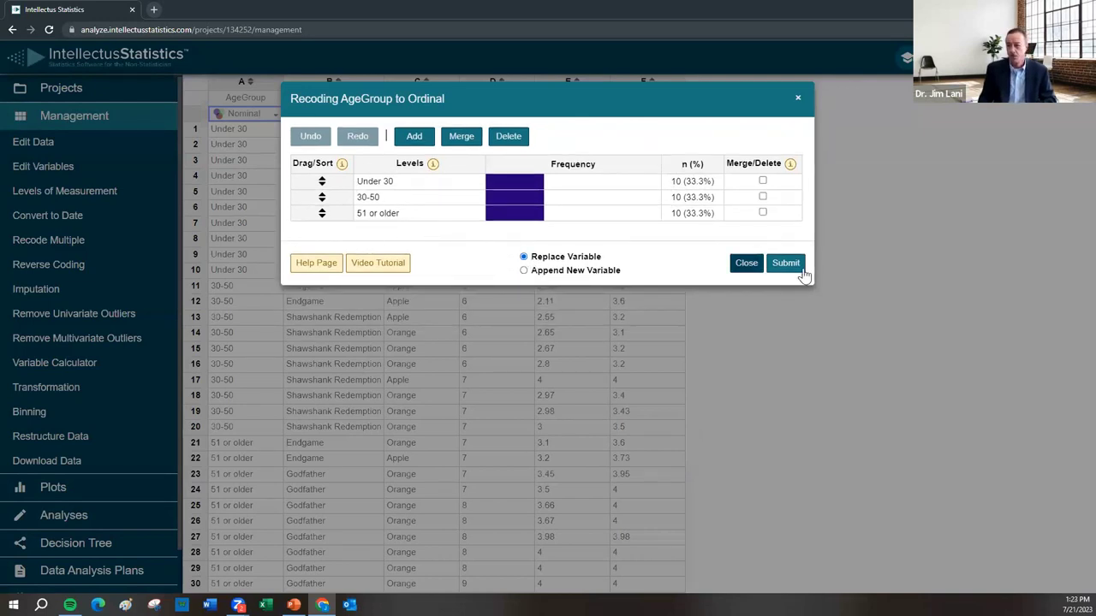
{"action": "left_click", "coordinate": [786, 265]}
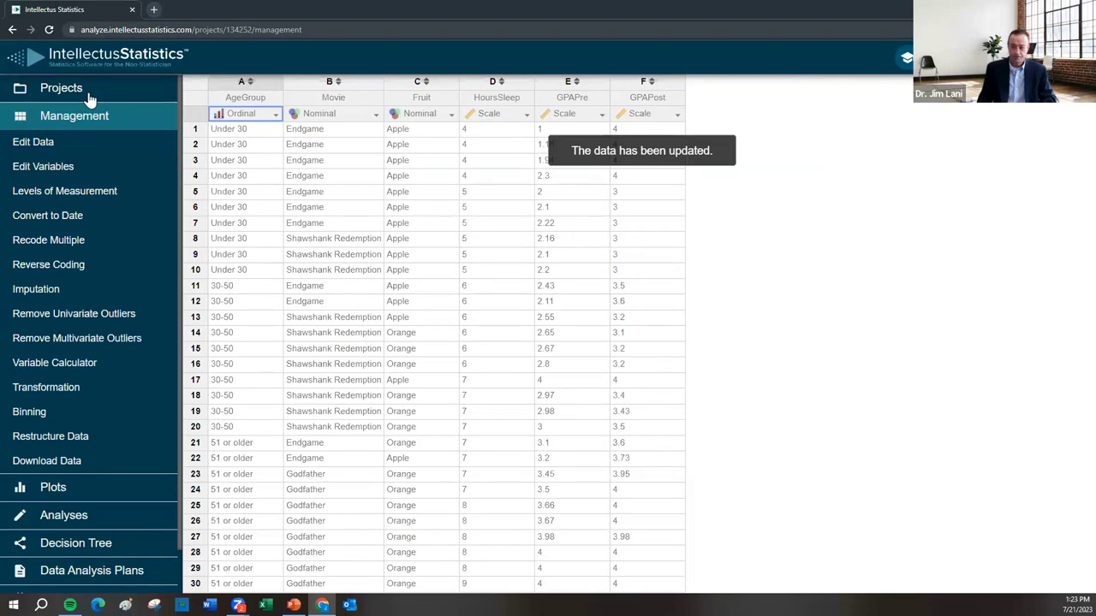
Create another project from the MasterClass example dataset, sorting the dataset list by name and accepting the preset levels of measurement.
{"action": "left_click", "coordinate": [91, 100]}
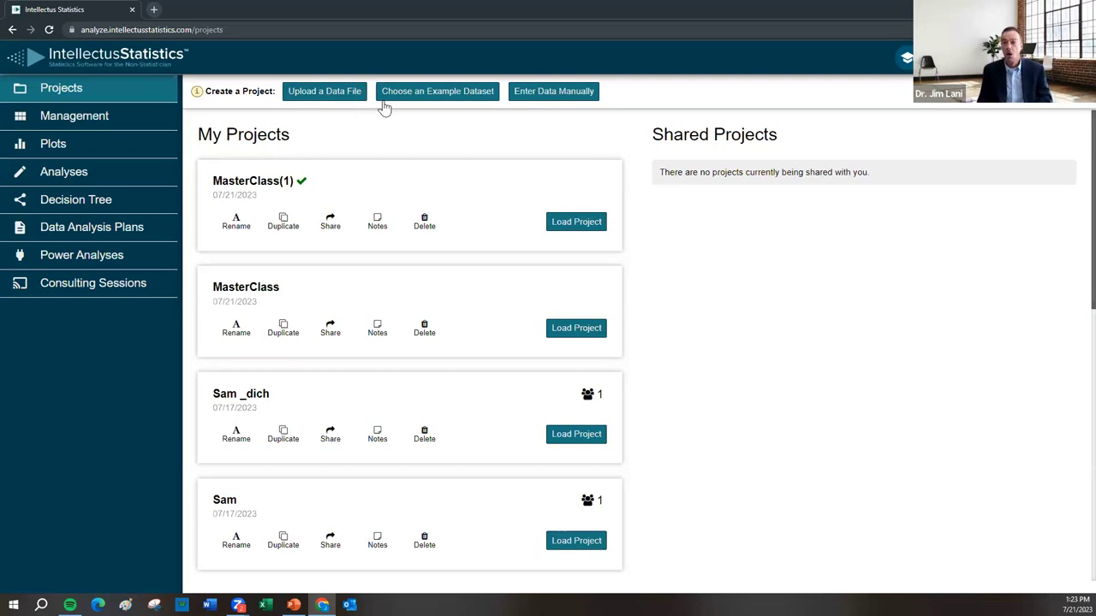
{"action": "left_click", "coordinate": [448, 96]}
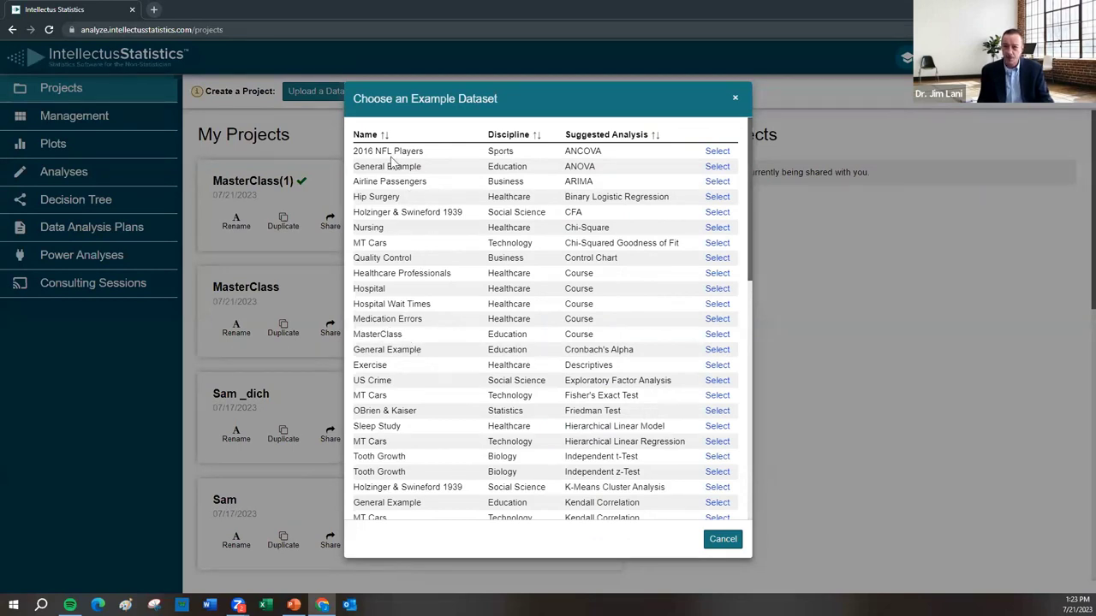
{"action": "left_click", "coordinate": [363, 134]}
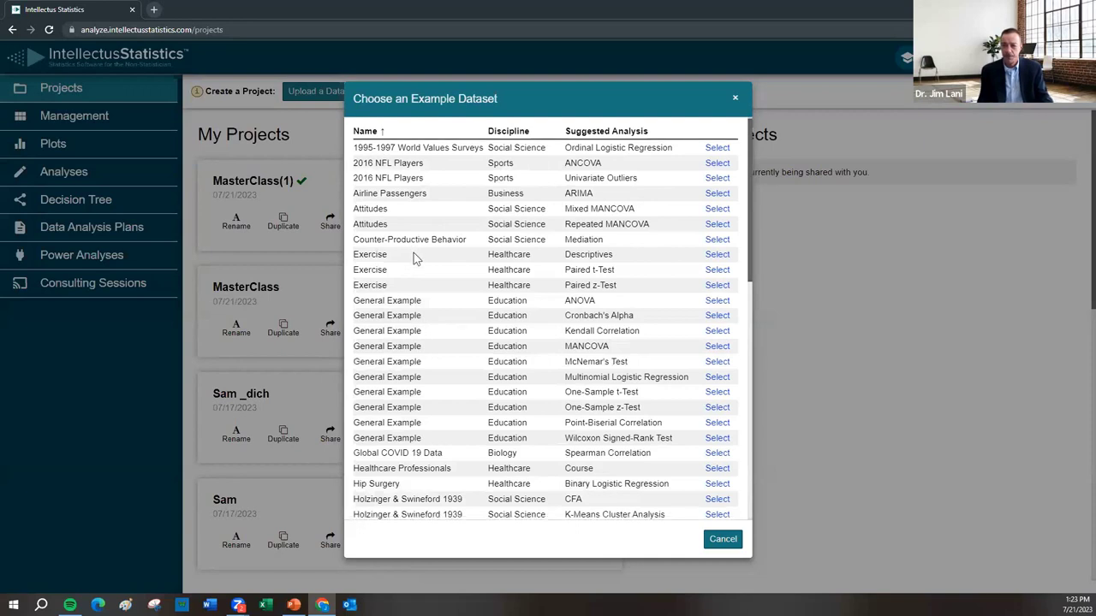
{"action": "scroll", "coordinate": [415, 254], "scroll_direction": "down", "scroll_amount": 2}
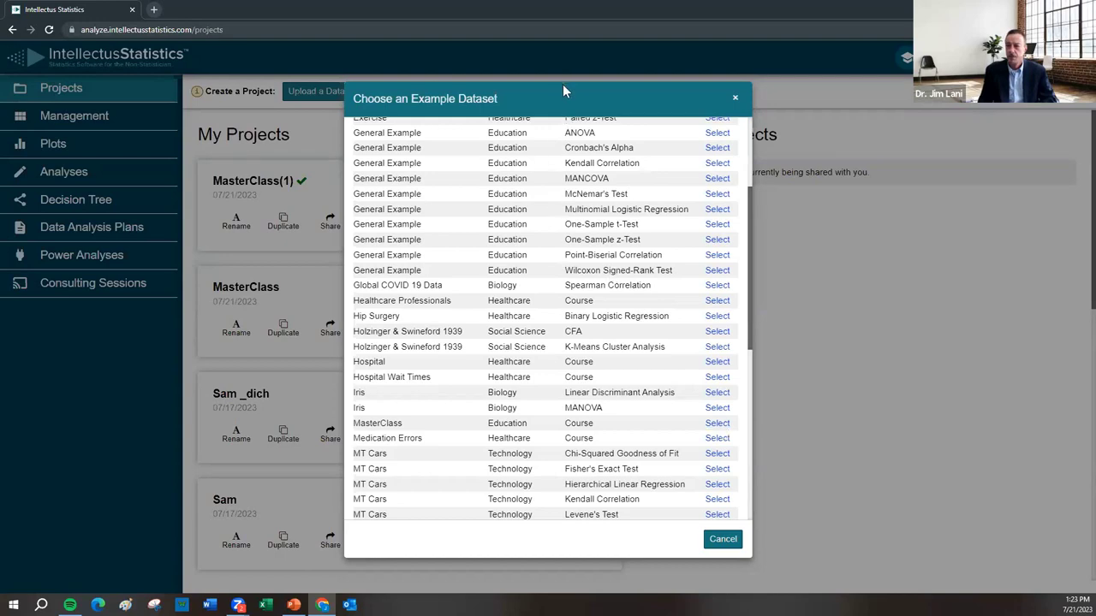
{"action": "left_click_drag", "start_coordinate": [563, 87], "coordinate": [610, 131]}
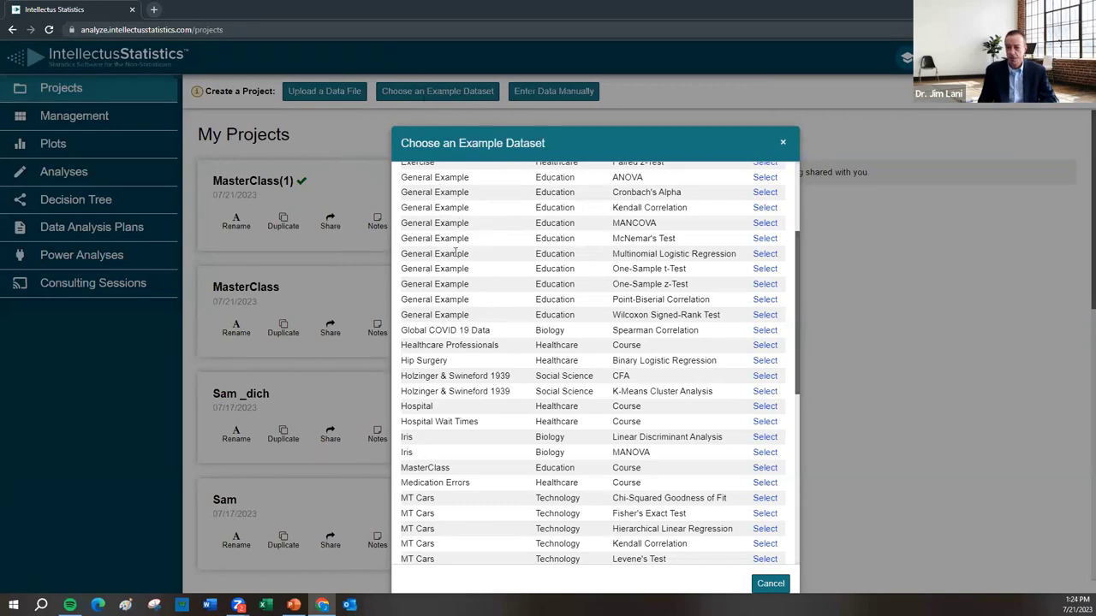
{"action": "scroll", "coordinate": [456, 252], "scroll_direction": "up", "scroll_amount": 2}
{"action": "scroll", "coordinate": [489, 283], "scroll_direction": "down", "scroll_amount": 3}
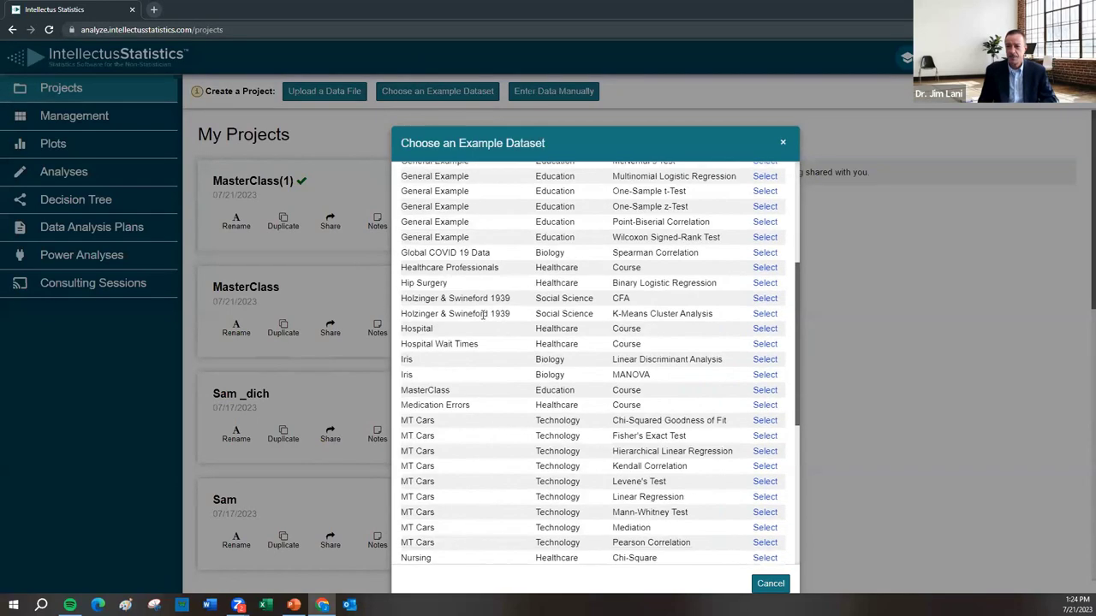
{"action": "scroll", "coordinate": [484, 315], "scroll_direction": "up", "scroll_amount": 1}
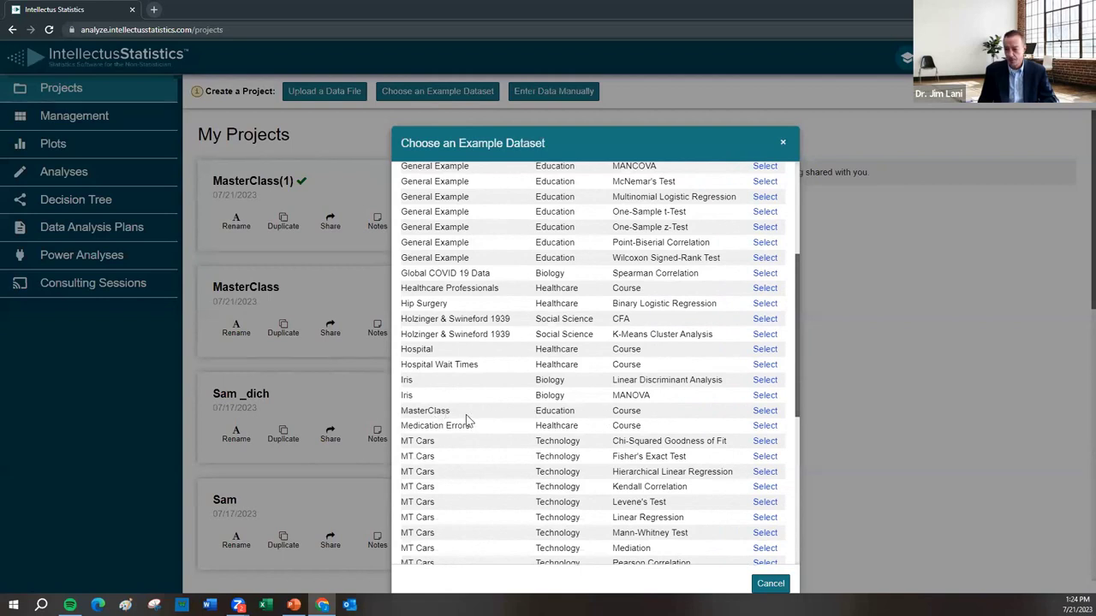
{"action": "left_click", "coordinate": [764, 411]}
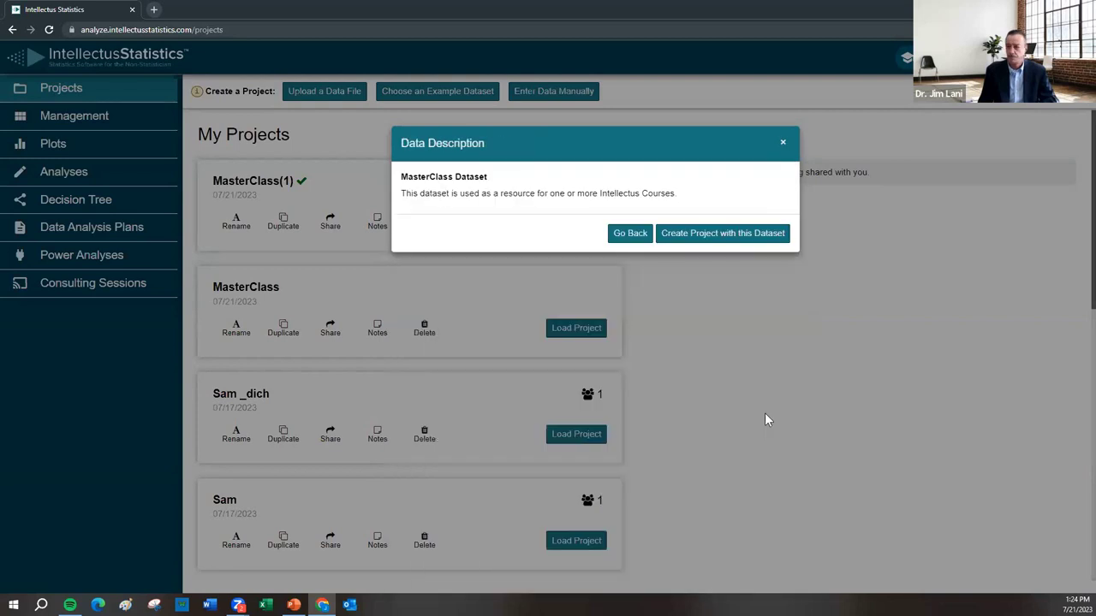
{"action": "left_click", "coordinate": [751, 234]}
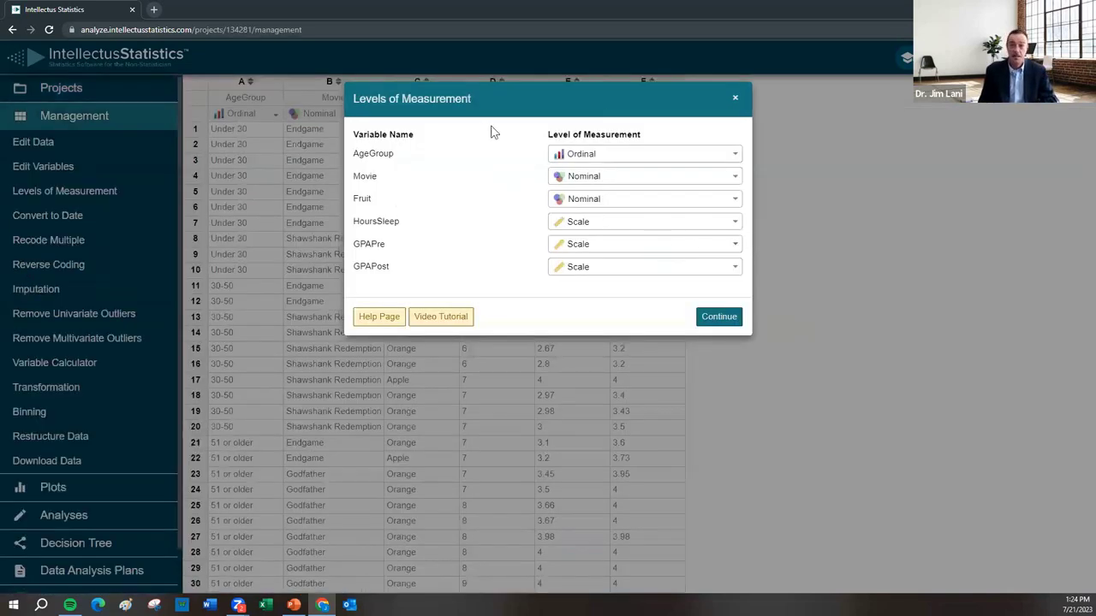
{"action": "left_click", "coordinate": [718, 318]}
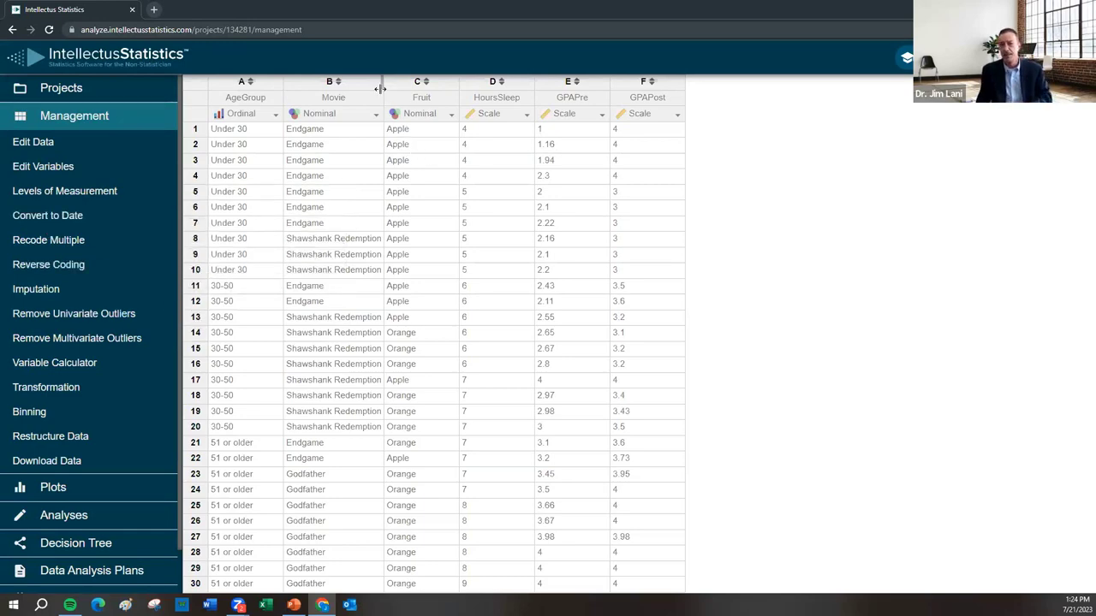
Widen the Movie column in the data table and enlarge the page display to 125%.
{"action": "left_click_drag", "start_coordinate": [381, 83], "coordinate": [437, 81]}
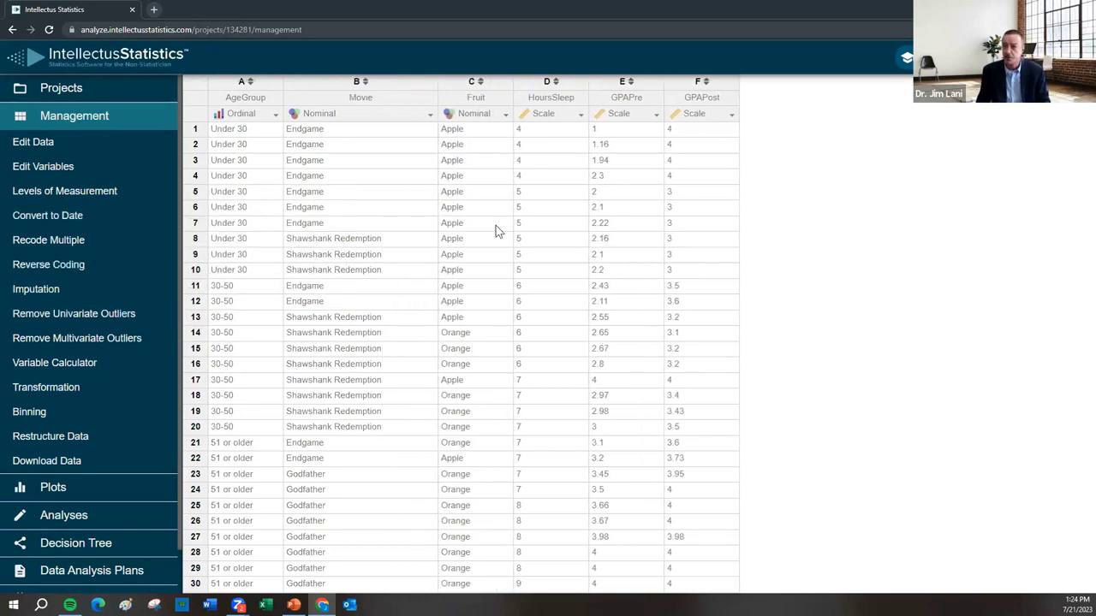
{"action": "key", "text": "ctrl+plus"}
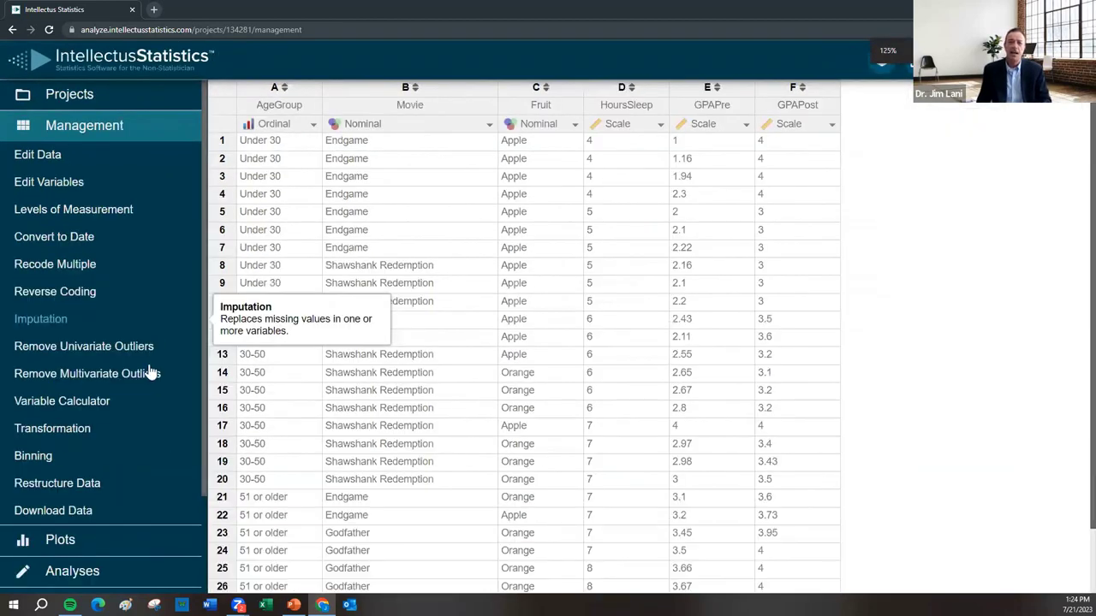
Open the Decision Tree, reduce the page display to 110%, and look over its branches and suggested tests.
{"action": "scroll", "coordinate": [147, 371], "scroll_direction": "down", "scroll_amount": 2}
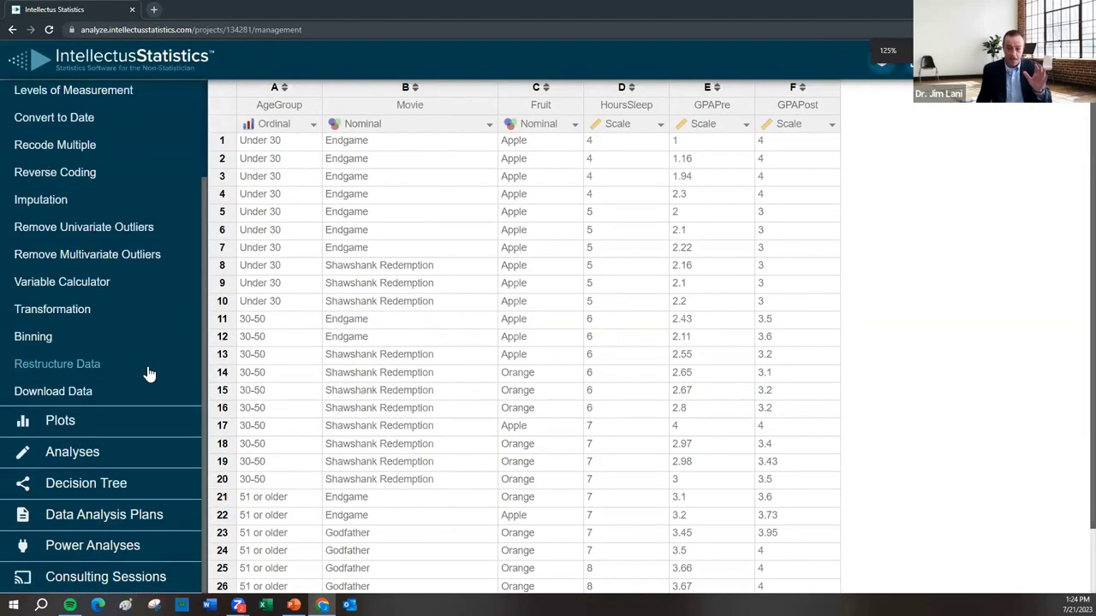
{"action": "left_click", "coordinate": [77, 484]}
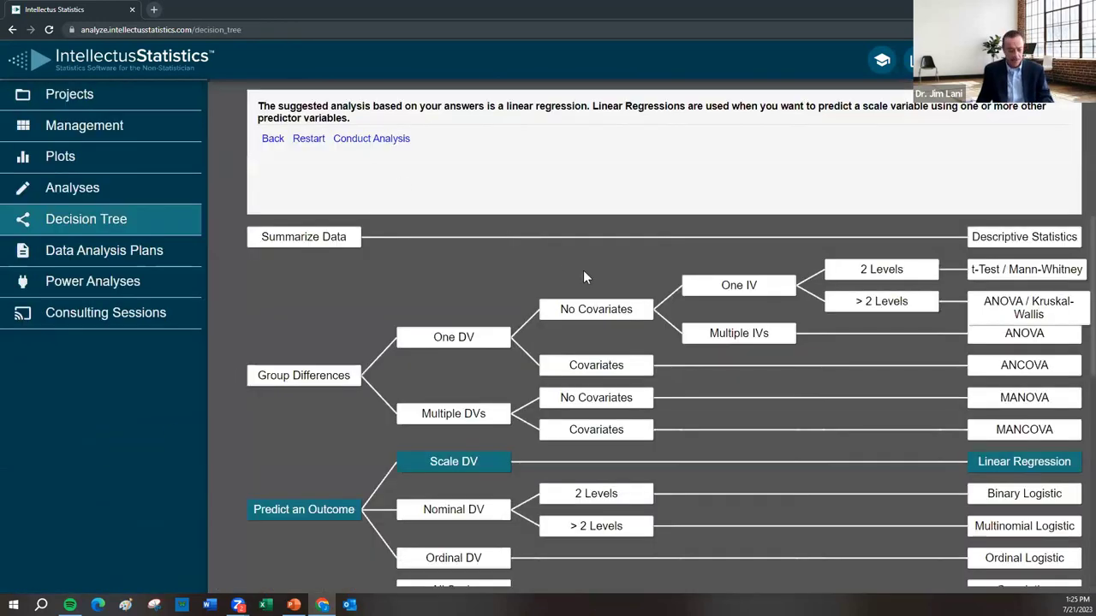
{"action": "key", "text": "ctrl+minus"}
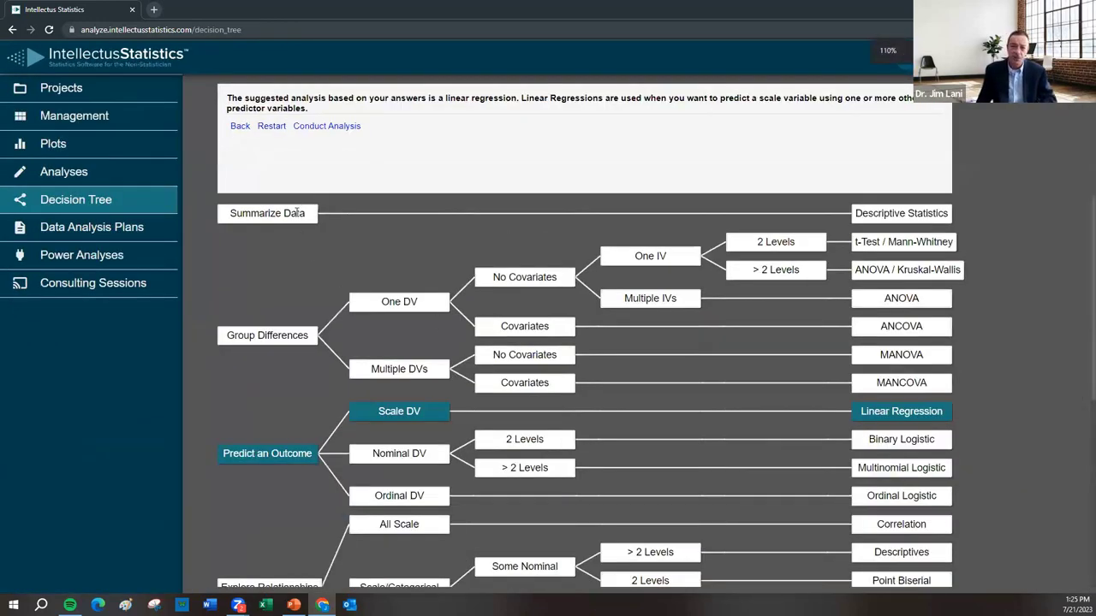
{"action": "scroll", "coordinate": [291, 303], "scroll_direction": "down", "scroll_amount": 2}
{"action": "scroll", "coordinate": [285, 257], "scroll_direction": "up", "scroll_amount": 2}
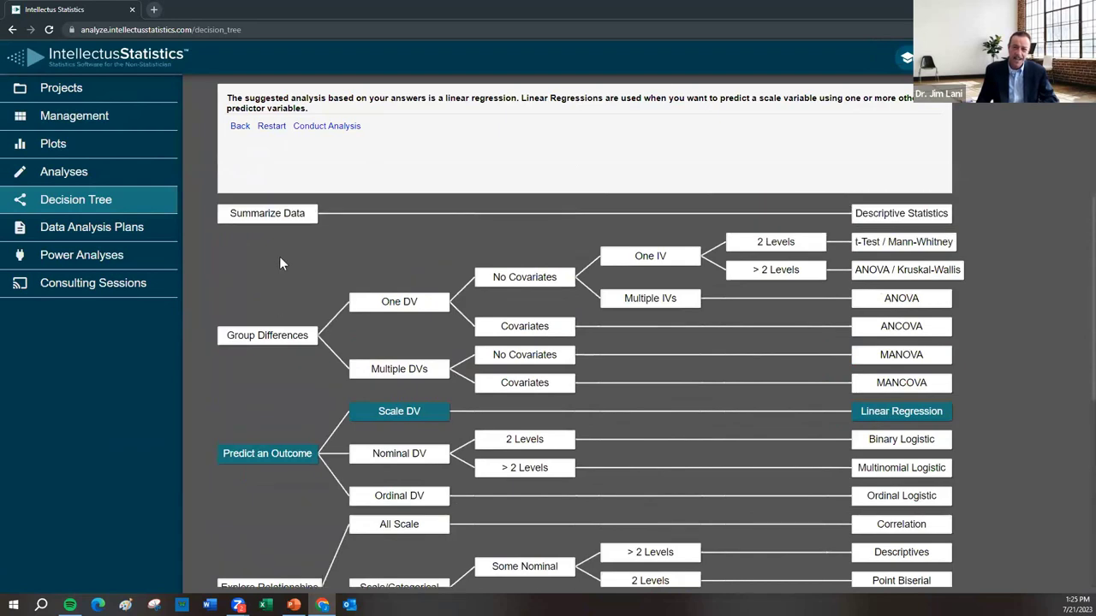
{"action": "scroll", "coordinate": [279, 261], "scroll_direction": "down", "scroll_amount": 3}
Restart the decision tree and answer that the objective is to predict an outcome with a scale variable.
{"action": "left_click", "coordinate": [271, 126]}
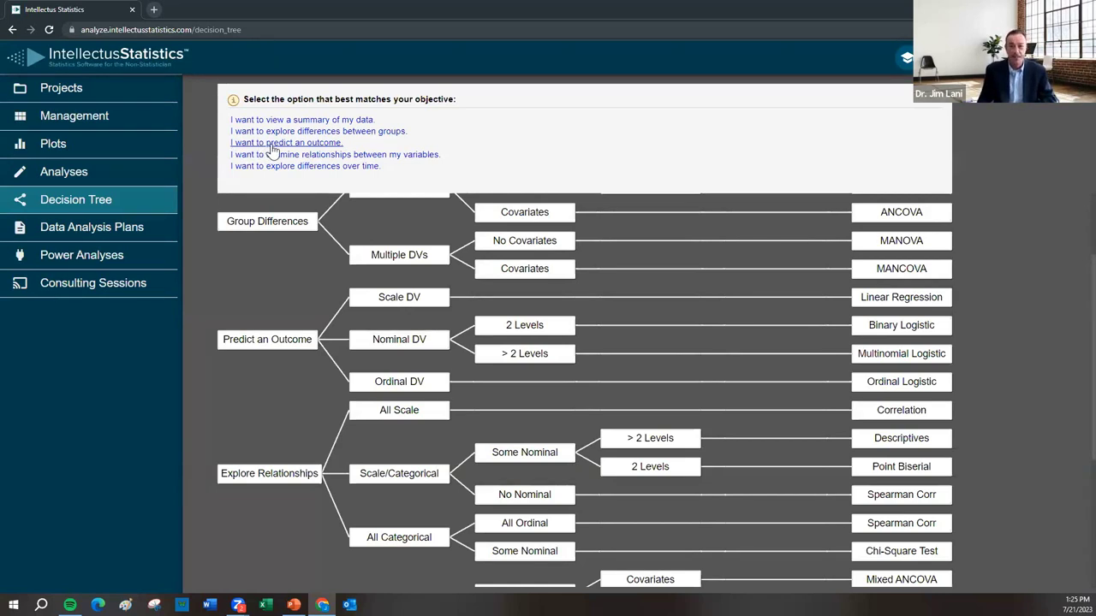
{"action": "left_click", "coordinate": [273, 144]}
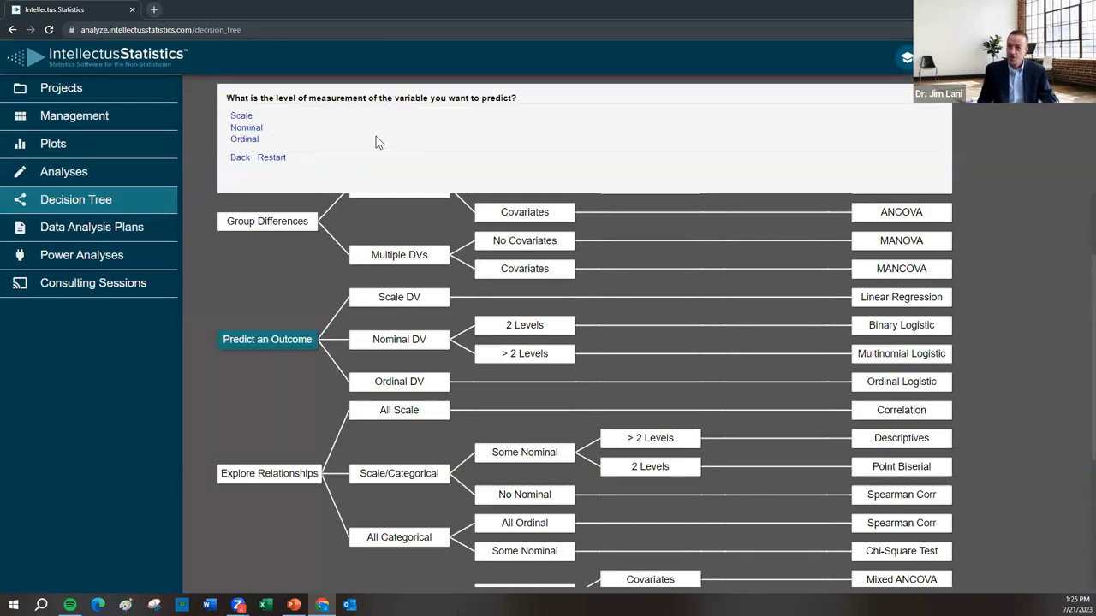
{"action": "left_click", "coordinate": [243, 116]}
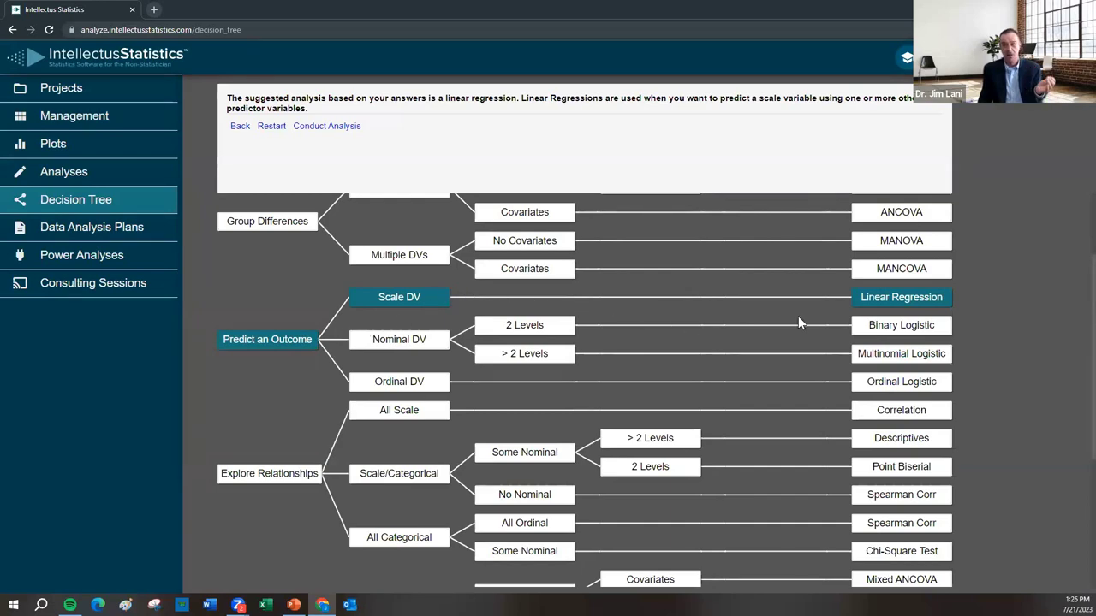
{"action": "scroll", "coordinate": [941, 330], "scroll_direction": "down", "scroll_amount": 2}
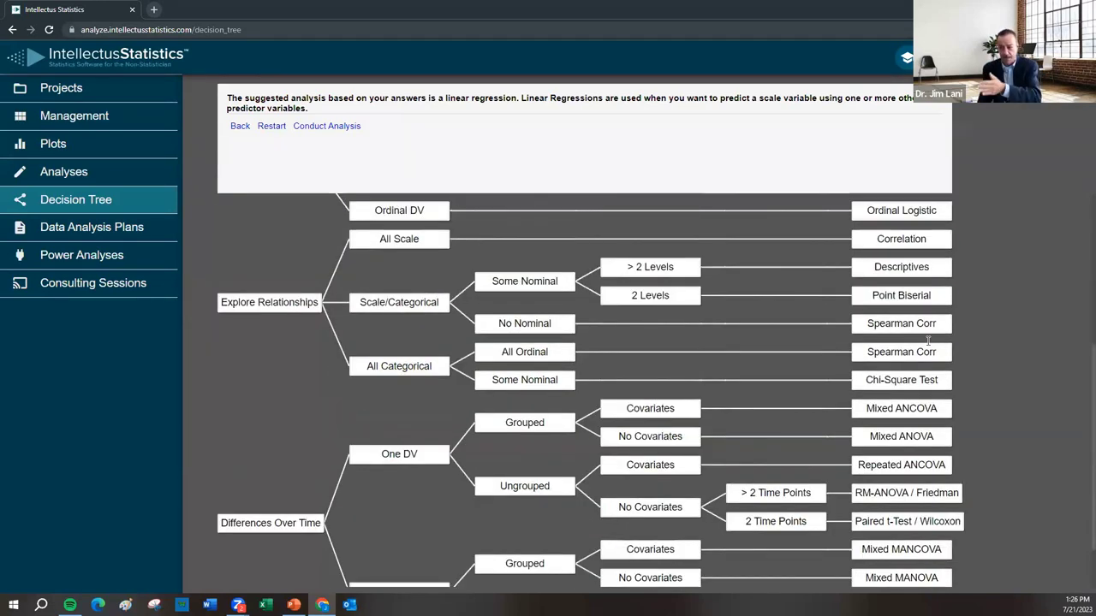
{"action": "scroll", "coordinate": [938, 338], "scroll_direction": "up", "scroll_amount": 3}
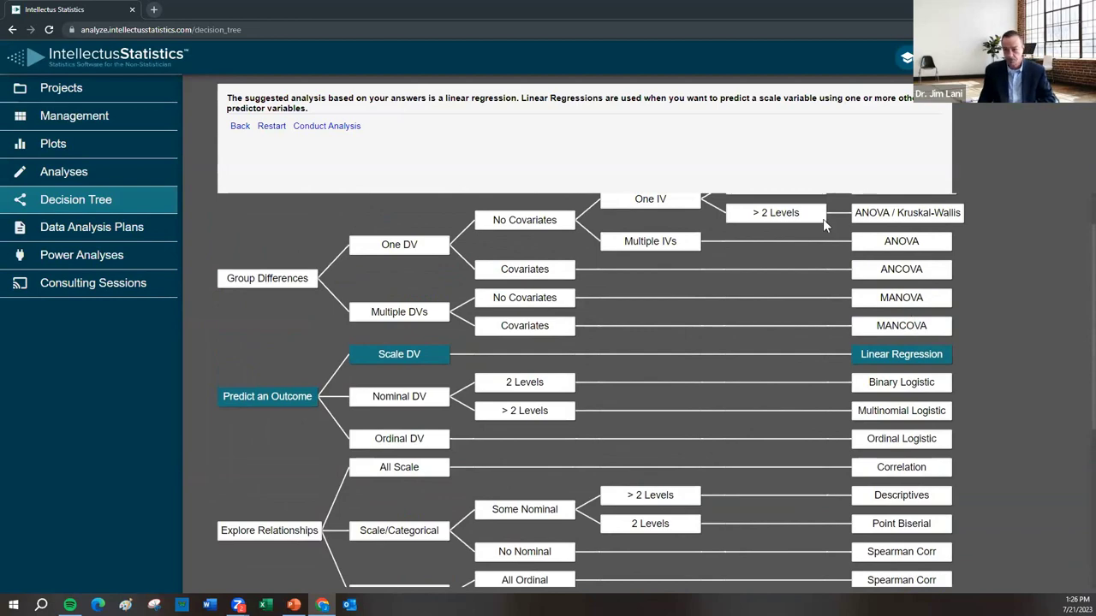
Return to the project's data table, restore the 125% page display, and look over the data management tools and analysis categories.
{"action": "left_click", "coordinate": [61, 118]}
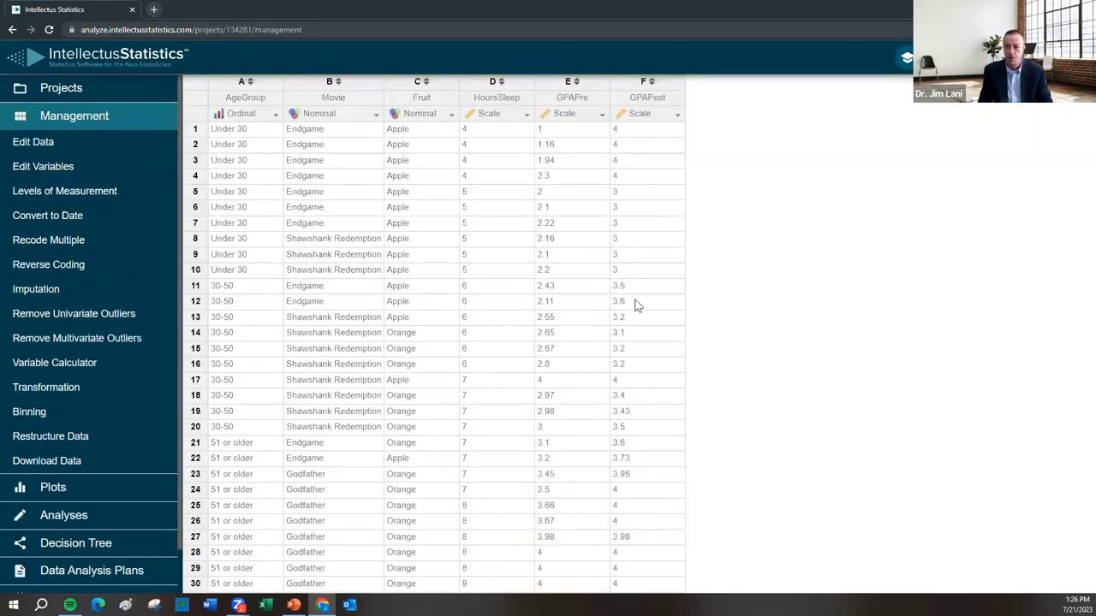
{"action": "key", "text": "ctrl+plus"}
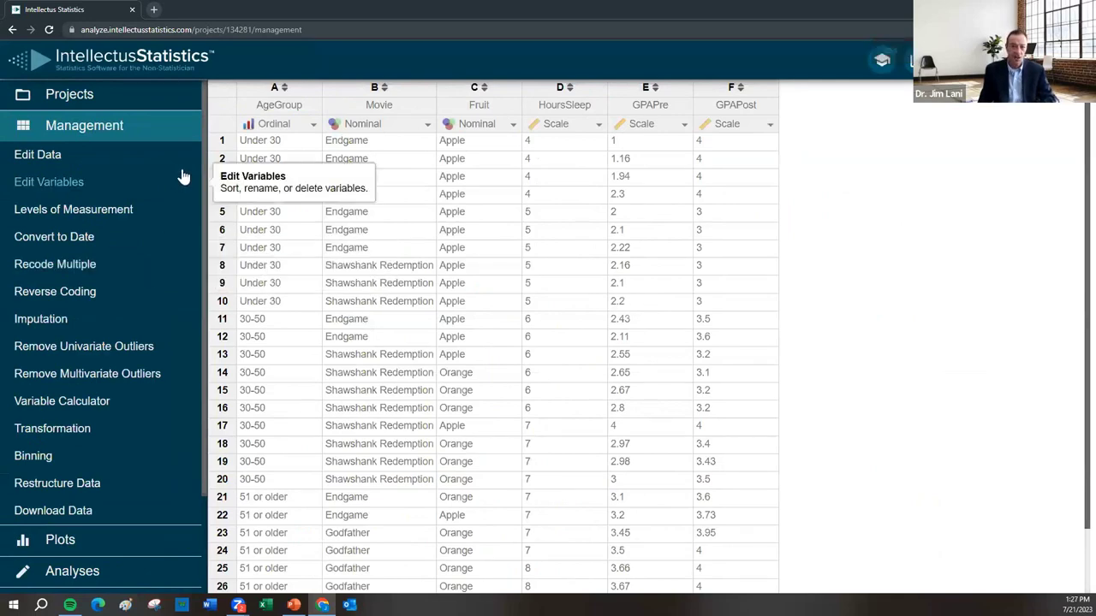
{"action": "scroll", "coordinate": [145, 353], "scroll_direction": "down", "scroll_amount": 1}
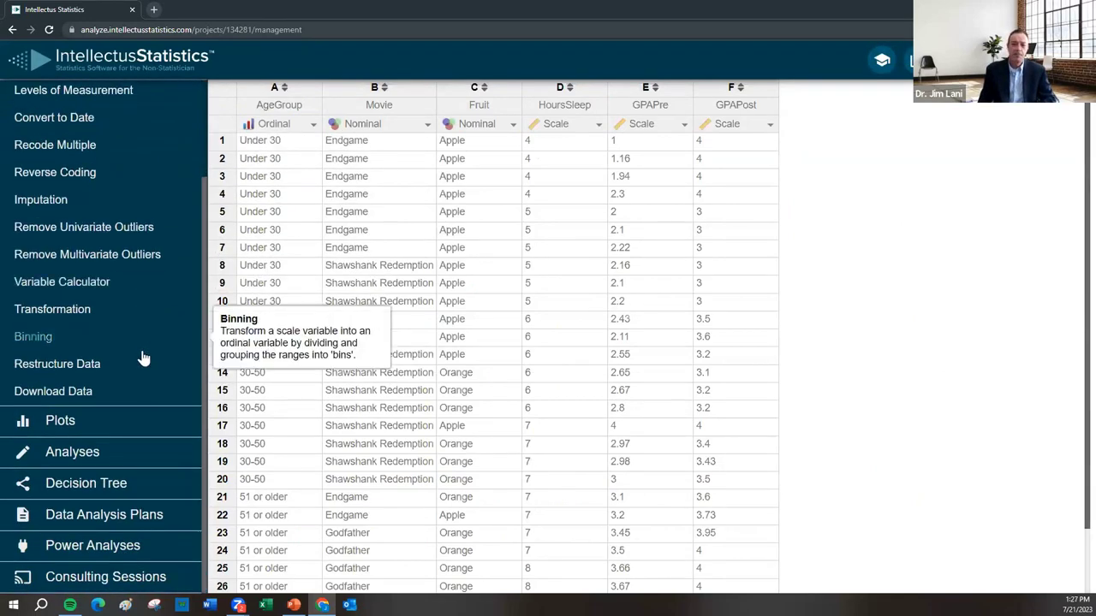
{"action": "left_click", "coordinate": [62, 456]}
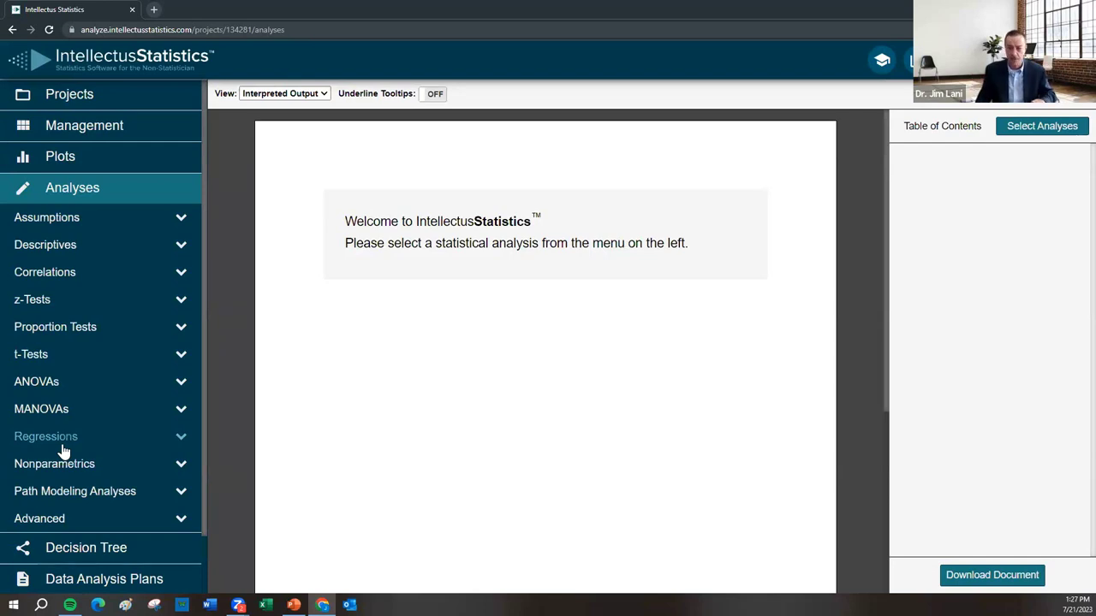
{"action": "left_click", "coordinate": [71, 128]}
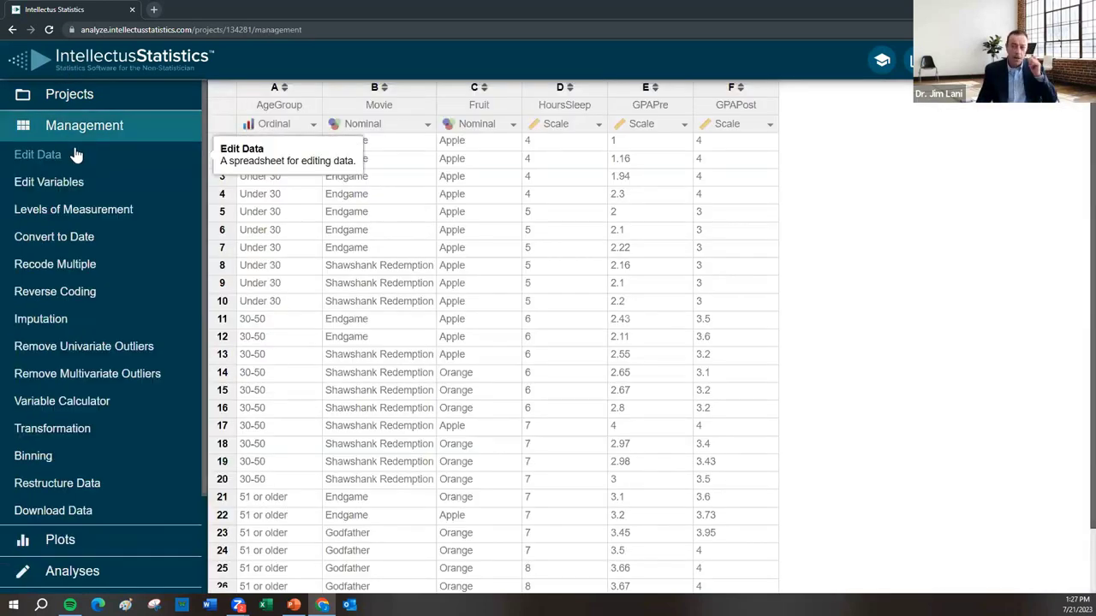
Browse the example datasets for a new project, sorted by name, and close the list without choosing one.
{"action": "left_click", "coordinate": [78, 98]}
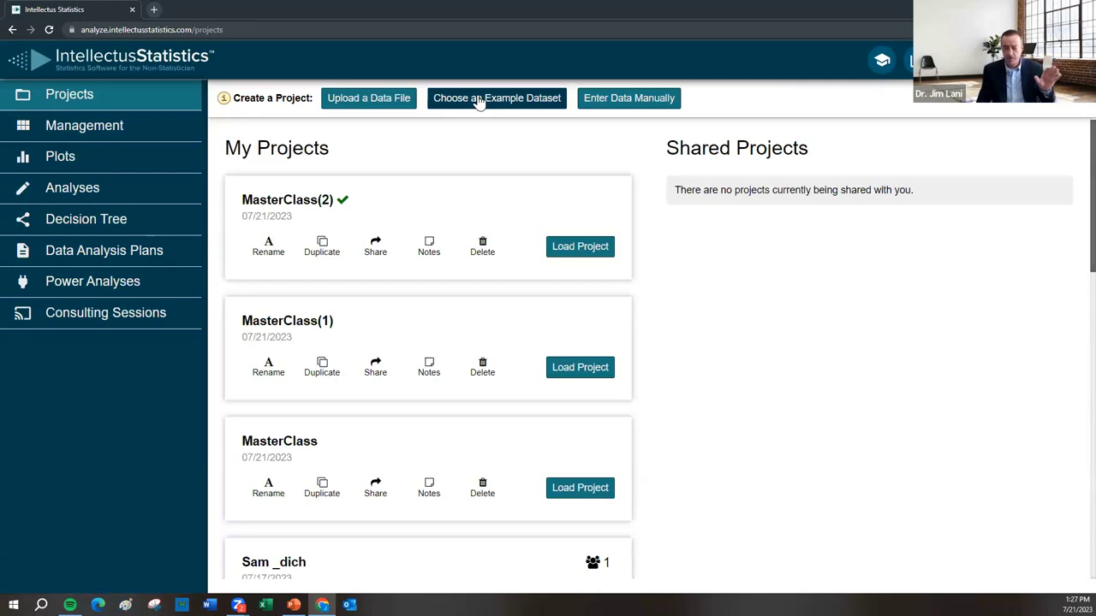
{"action": "left_click", "coordinate": [479, 99]}
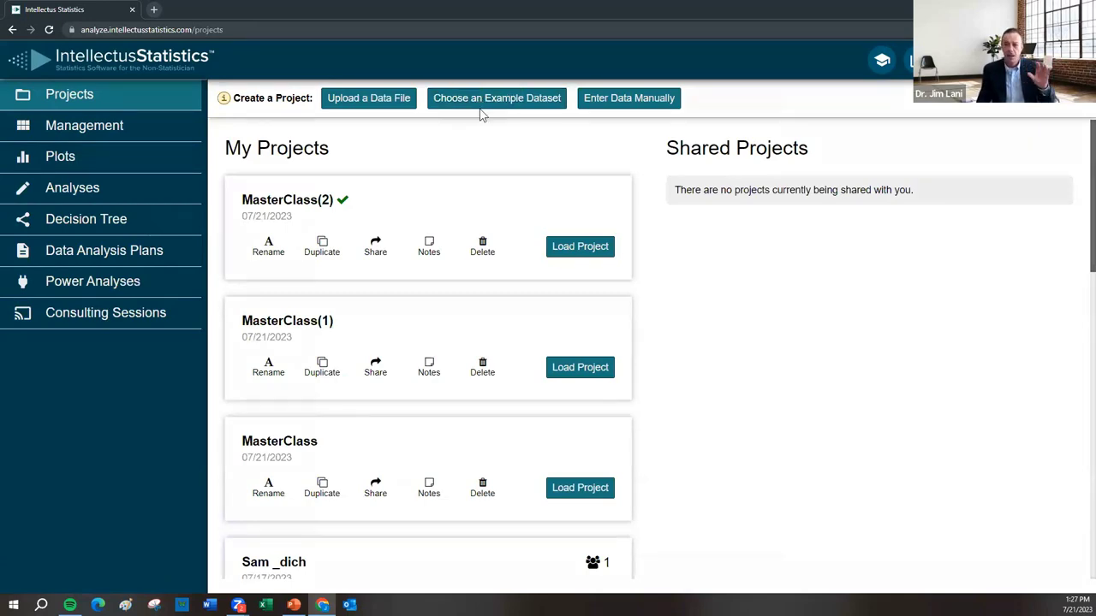
{"action": "scroll", "coordinate": [375, 437], "scroll_direction": "down", "scroll_amount": 1}
{"action": "scroll", "coordinate": [374, 433], "scroll_direction": "down", "scroll_amount": 3}
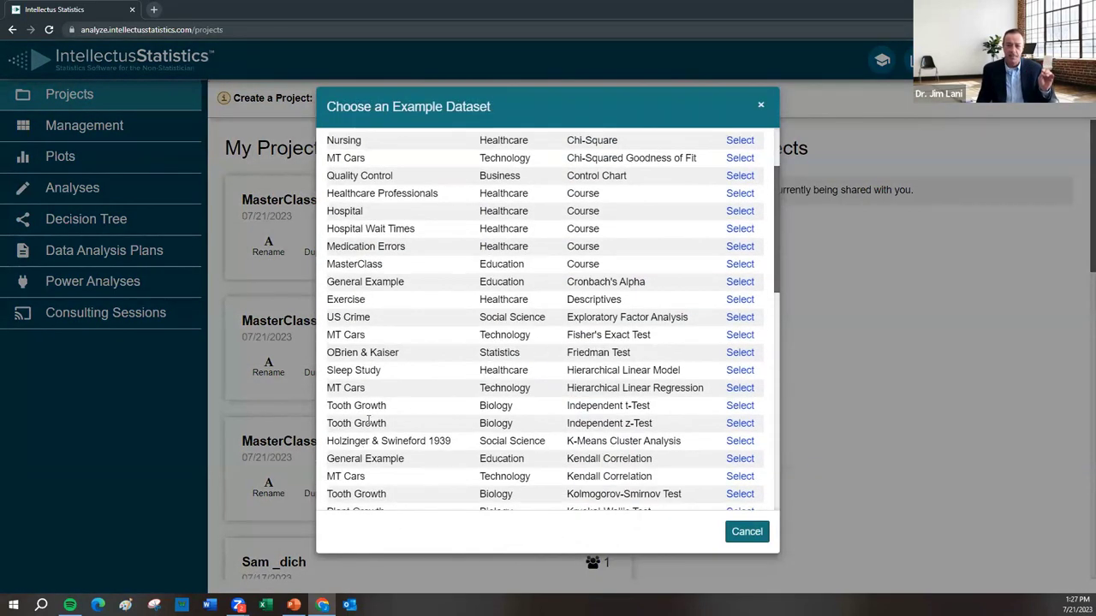
{"action": "scroll", "coordinate": [368, 420], "scroll_direction": "up", "scroll_amount": 5}
{"action": "left_click", "coordinate": [343, 149]}
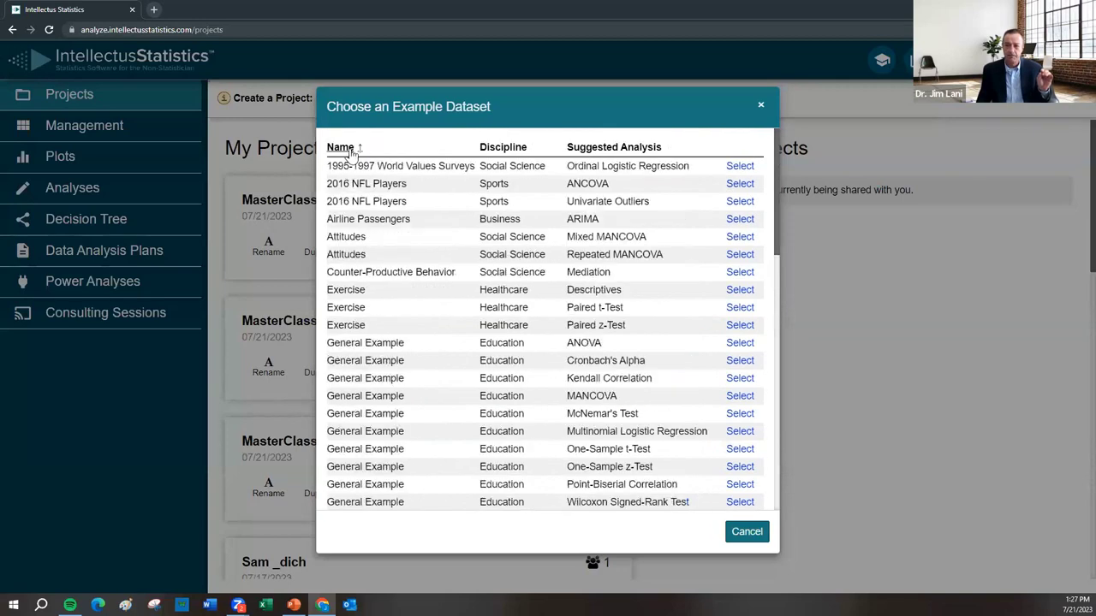
{"action": "scroll", "coordinate": [376, 385], "scroll_direction": "down", "scroll_amount": 4}
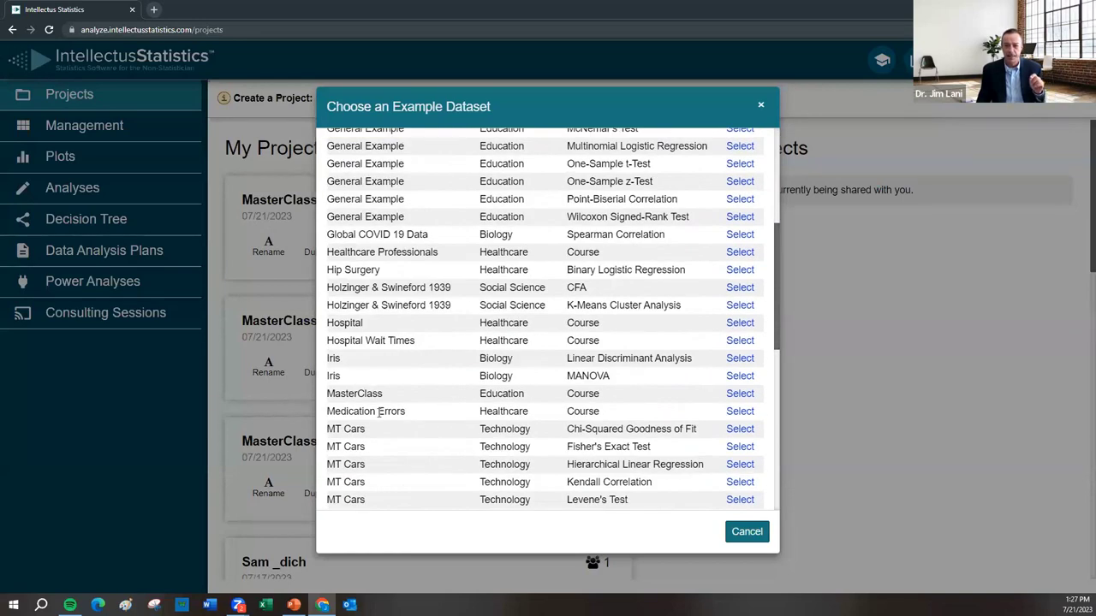
{"action": "left_click", "coordinate": [746, 532]}
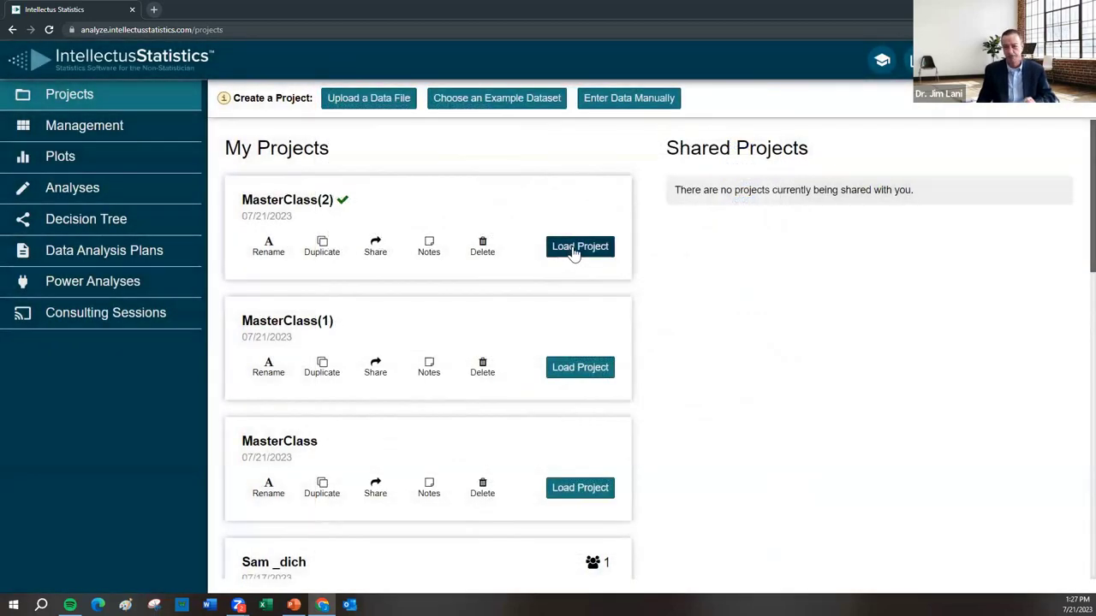
Load the MasterClass(2) project and look through its available analyses, expanding the Path Modeling Analyses and Advanced groups.
{"action": "left_click", "coordinate": [574, 250]}
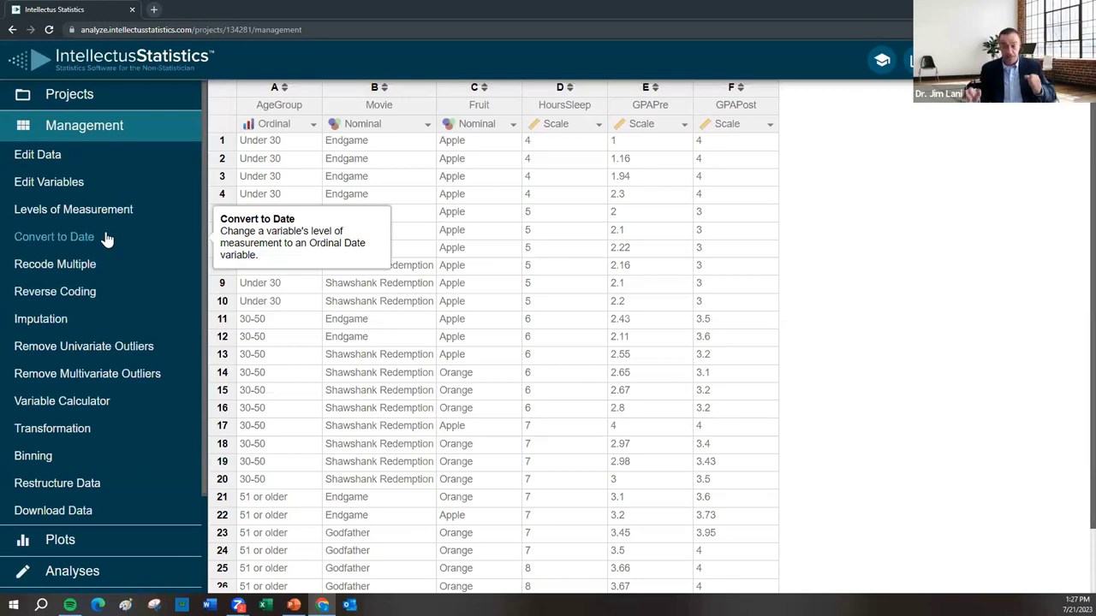
{"action": "left_click", "coordinate": [74, 577]}
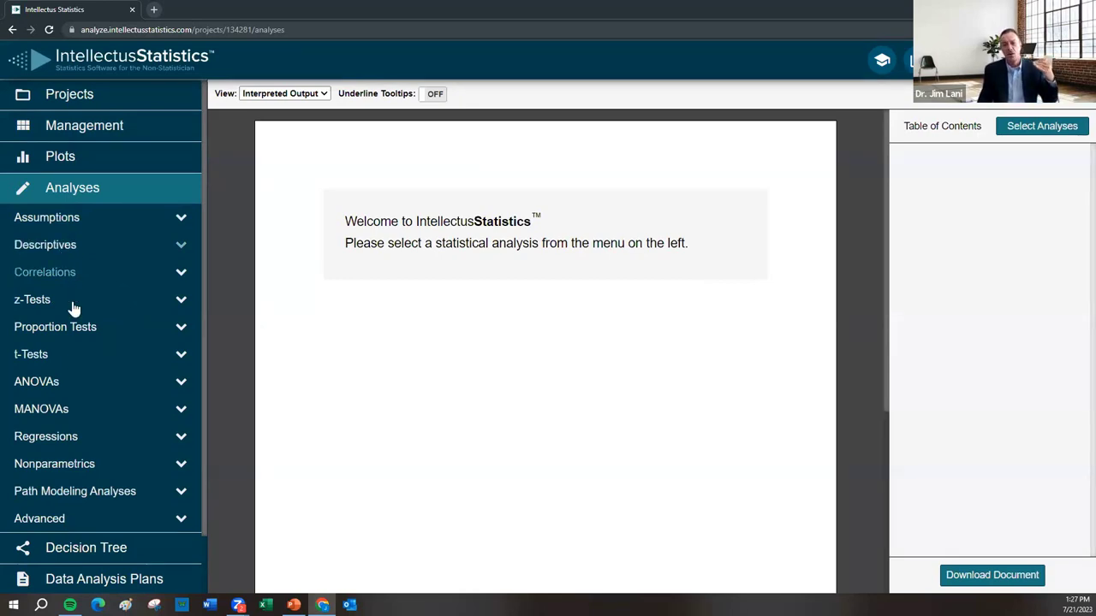
{"action": "left_click", "coordinate": [78, 494]}
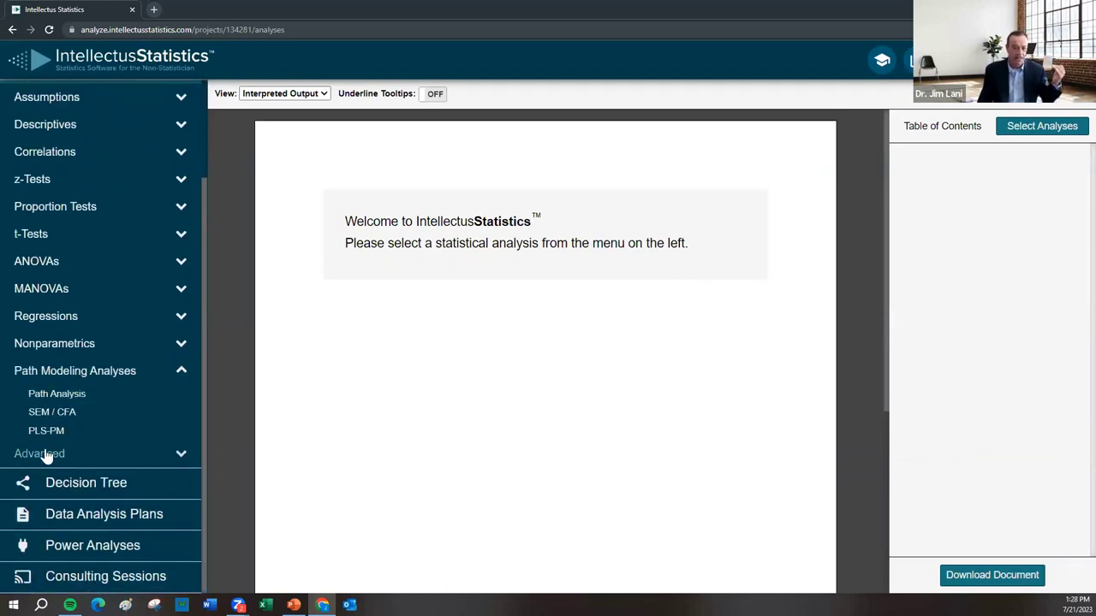
{"action": "left_click", "coordinate": [86, 452]}
{"action": "scroll", "coordinate": [124, 445], "scroll_direction": "up", "scroll_amount": 2}
{"action": "scroll", "coordinate": [120, 447], "scroll_direction": "up", "scroll_amount": 1}
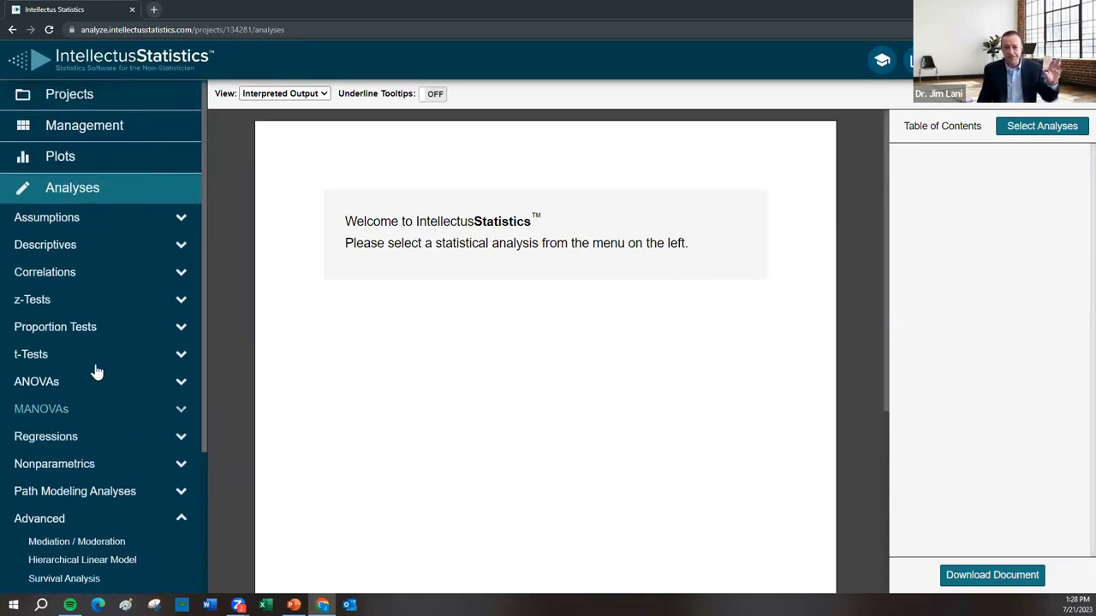
Calculate a Descriptives analysis on all variables: AgeGroup, Movie, Fruit, HoursSleep, GPAPre and GPAPost.
{"action": "left_click", "coordinate": [50, 247]}
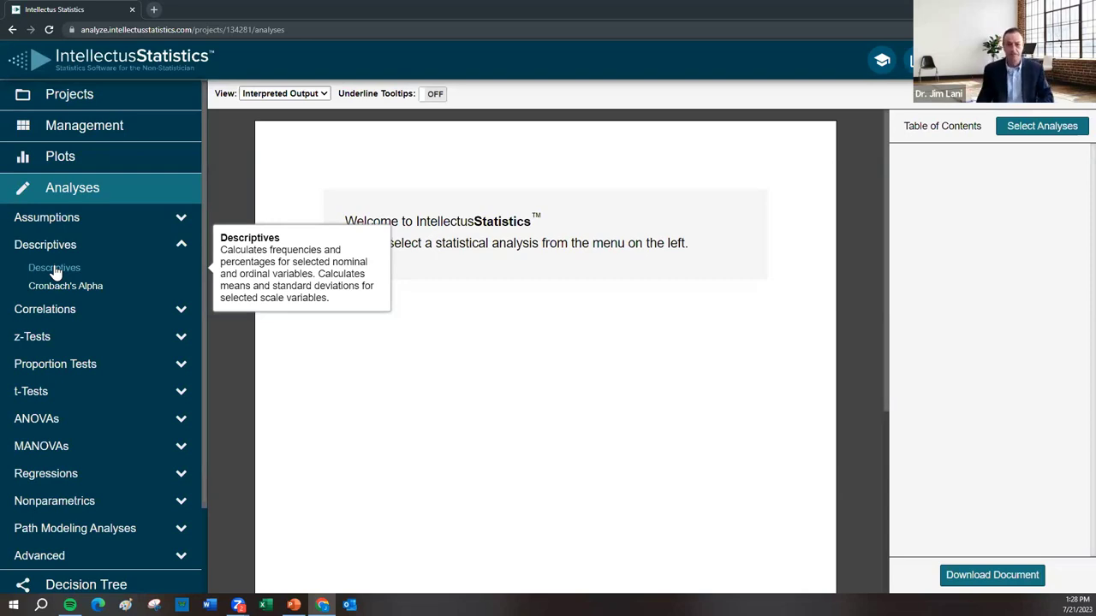
{"action": "left_click", "coordinate": [54, 270]}
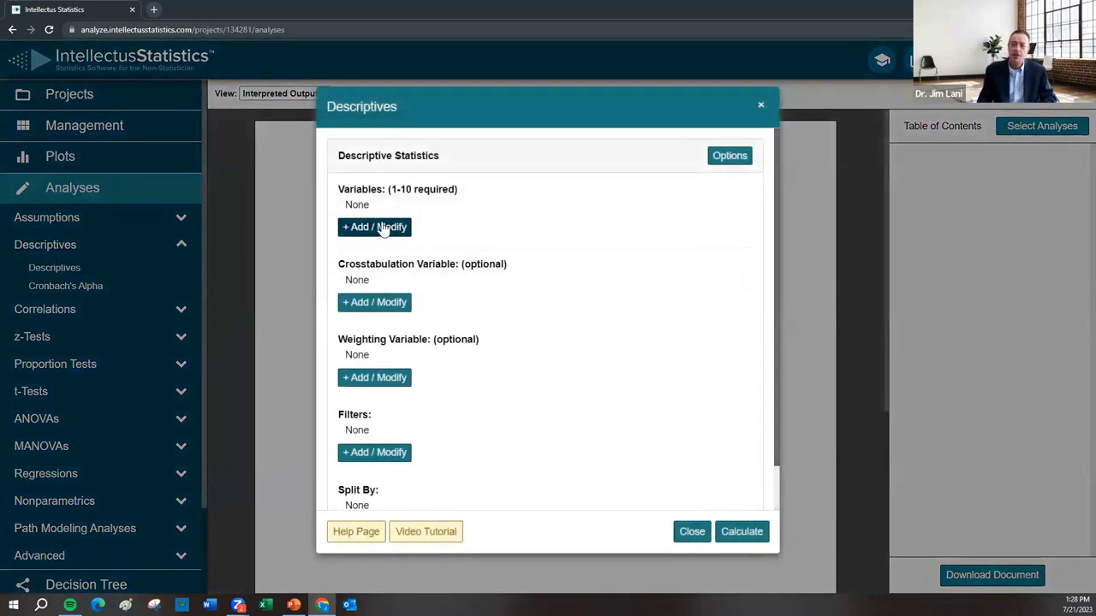
{"action": "left_click_drag", "start_coordinate": [476, 108], "coordinate": [454, 90]}
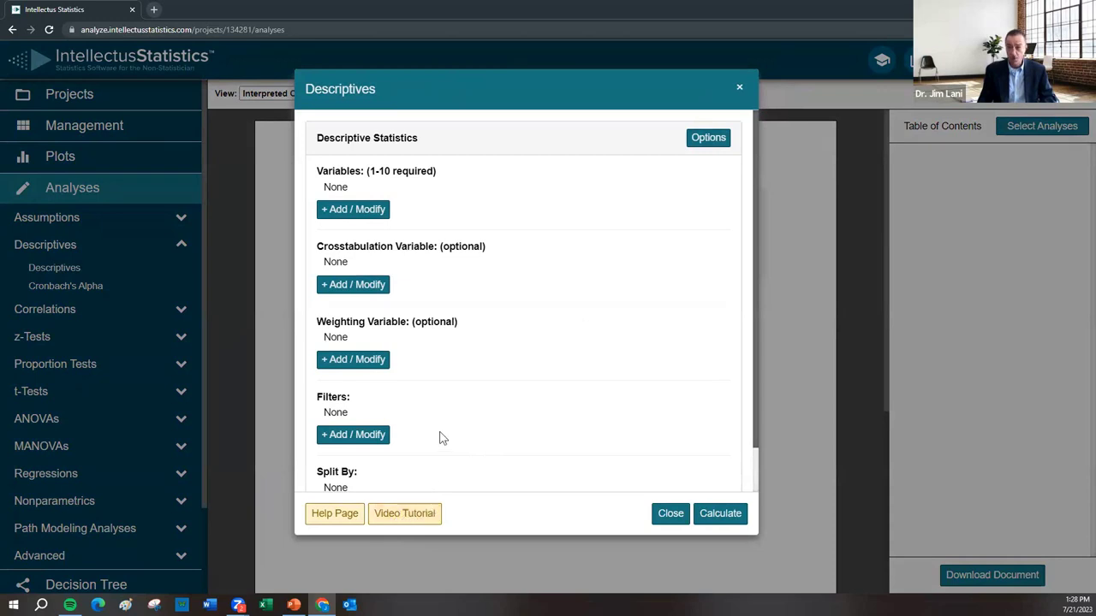
{"action": "left_click", "coordinate": [360, 210]}
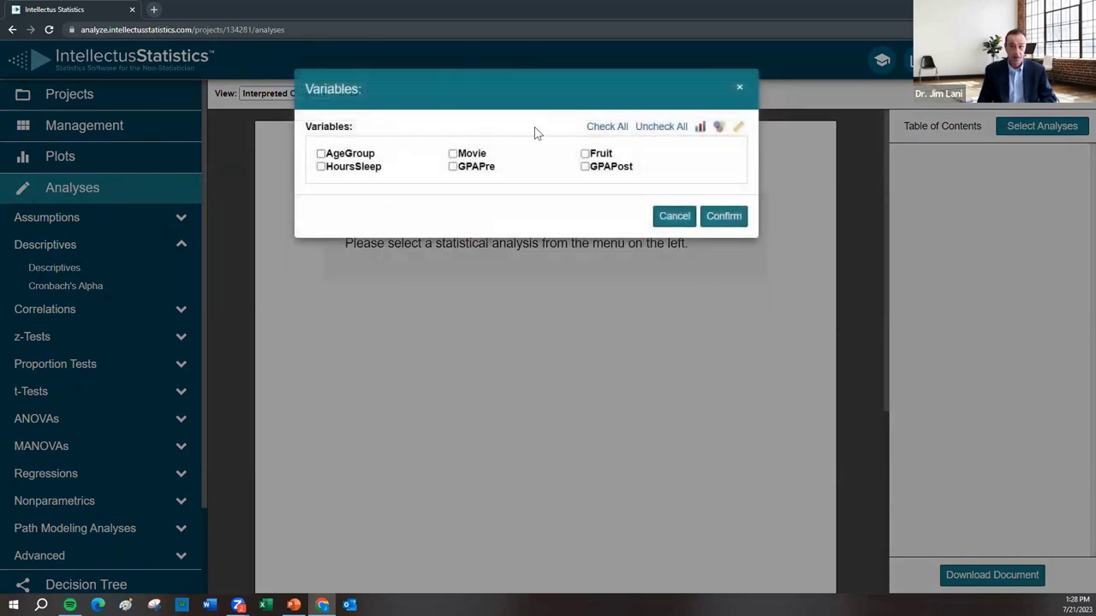
{"action": "left_click", "coordinate": [621, 130]}
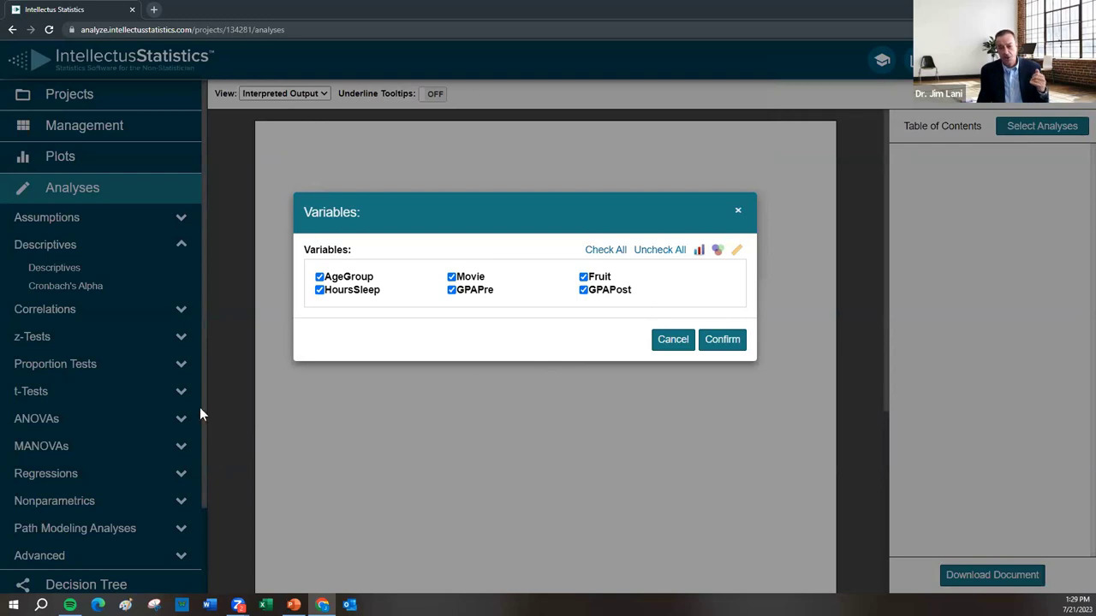
{"action": "left_click", "coordinate": [721, 340]}
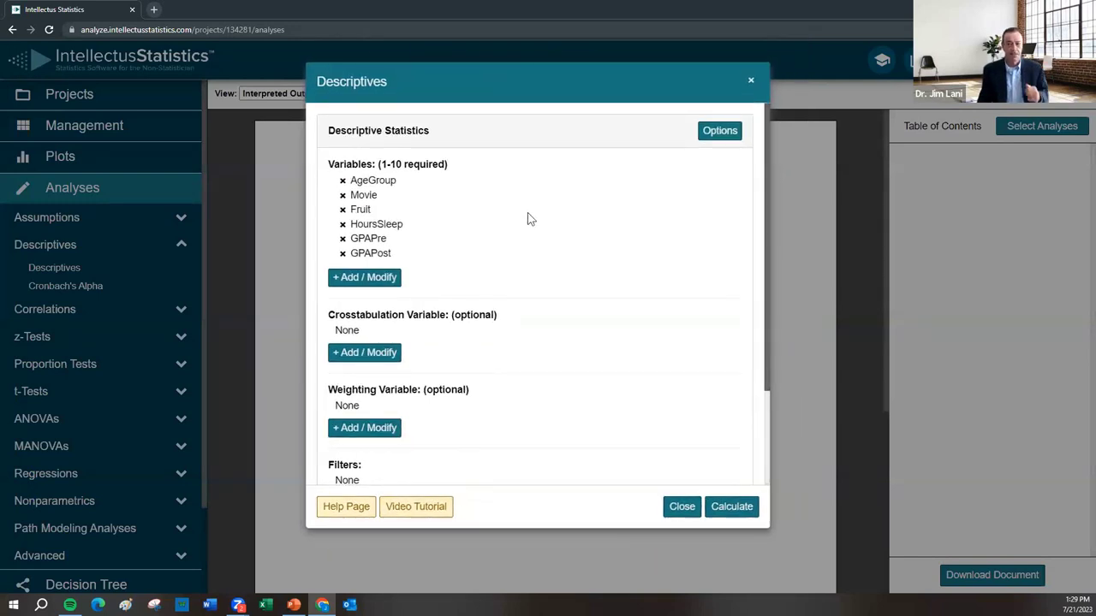
{"action": "left_click", "coordinate": [737, 508]}
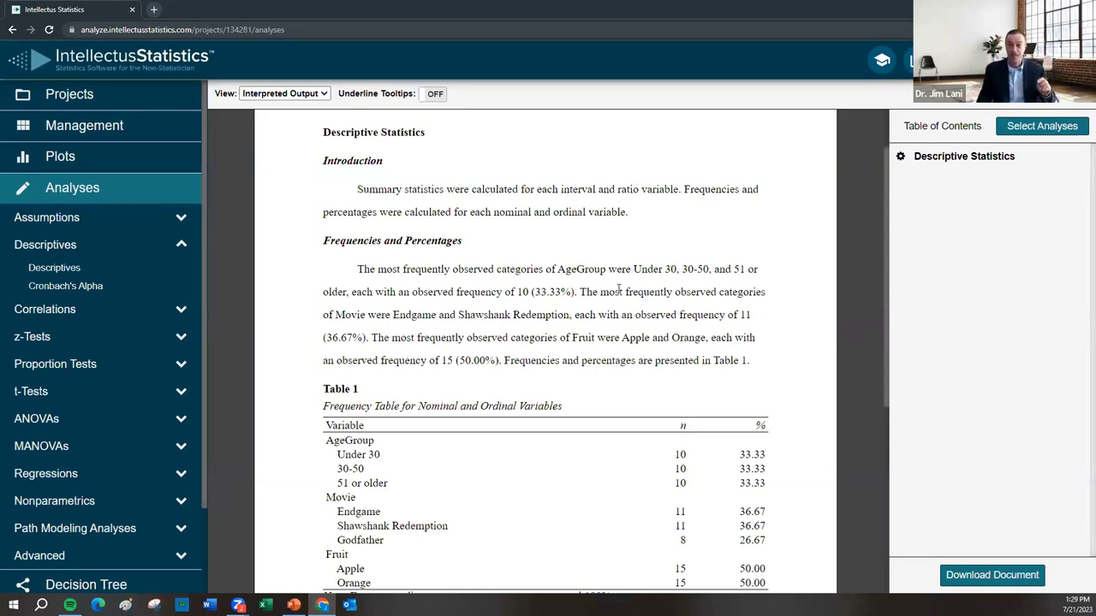
Examine the frequency table and its sample size definition, and highlight the sentence on the most frequent AgeGroup categories.
{"action": "scroll", "coordinate": [563, 380], "scroll_direction": "down", "scroll_amount": 3}
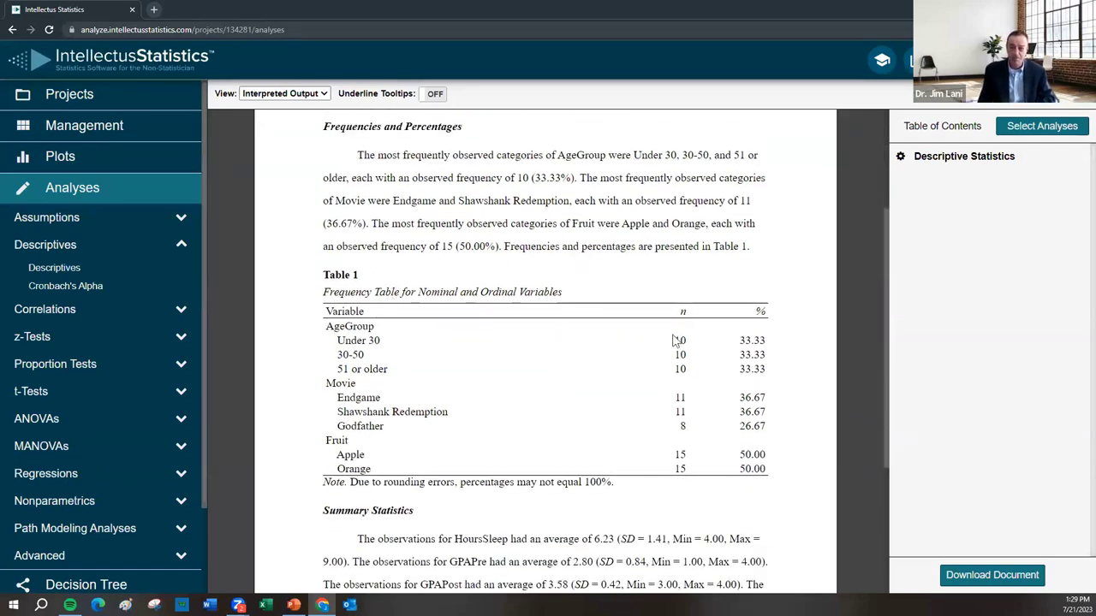
{"action": "mouse_move", "coordinate": [689, 319]}
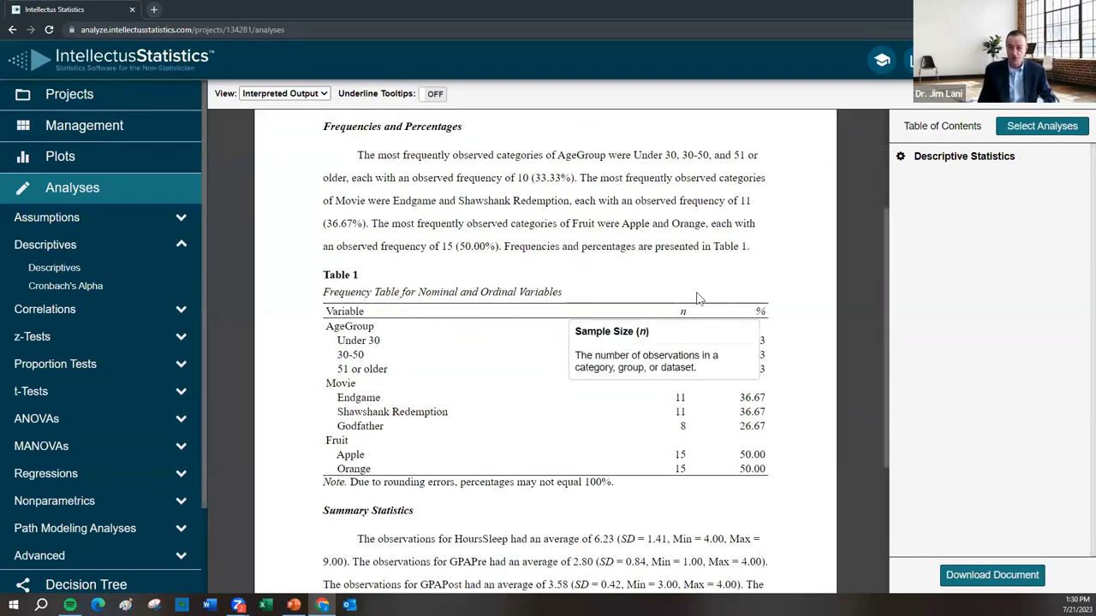
{"action": "scroll", "coordinate": [718, 298], "scroll_direction": "up", "scroll_amount": 2}
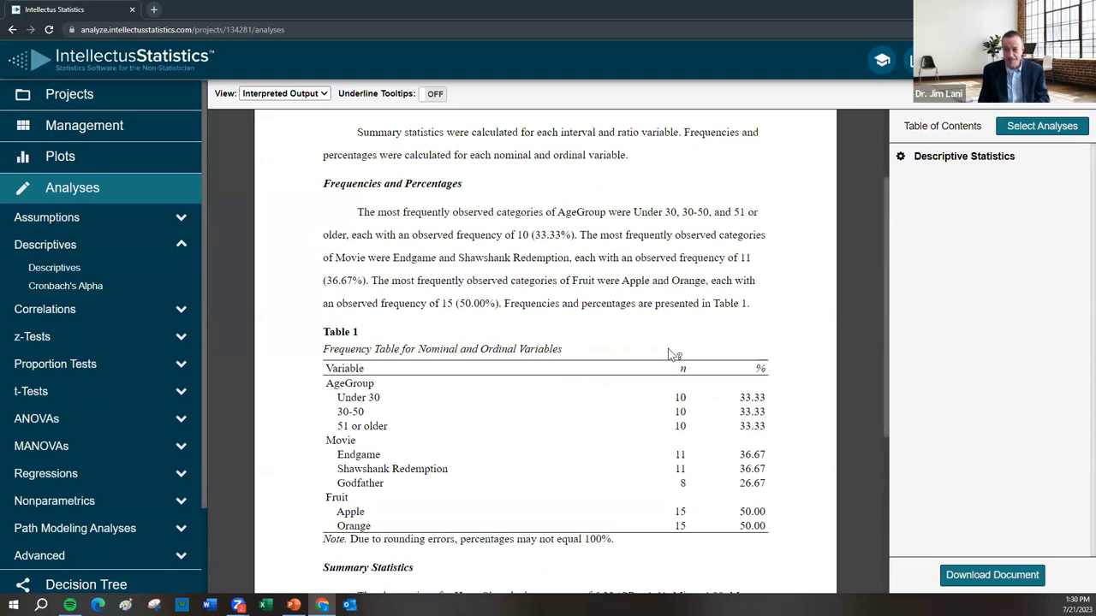
{"action": "left_click_drag", "start_coordinate": [350, 211], "coordinate": [572, 235]}
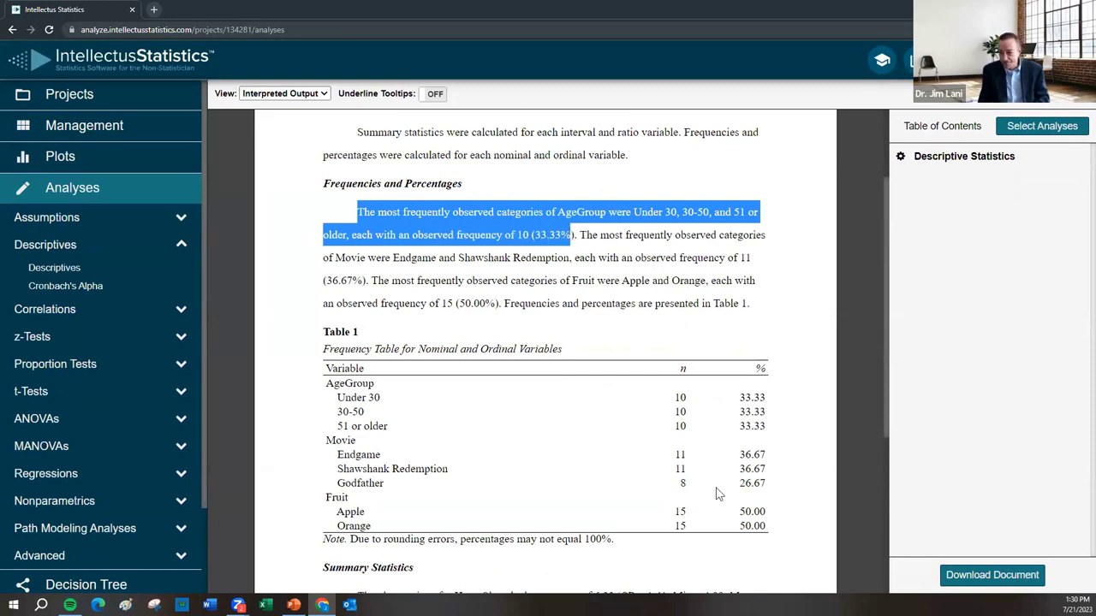
Examine the Summary Statistics section and Table 2, checking the definitions of standard deviation and mean.
{"action": "left_click", "coordinate": [649, 320]}
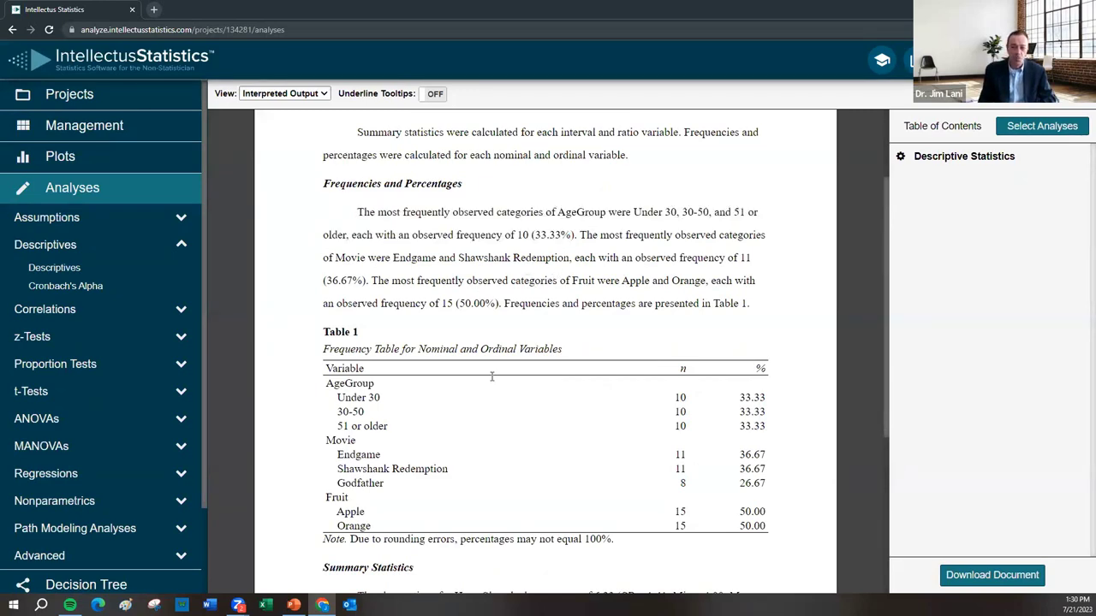
{"action": "scroll", "coordinate": [548, 398], "scroll_direction": "down", "scroll_amount": 3}
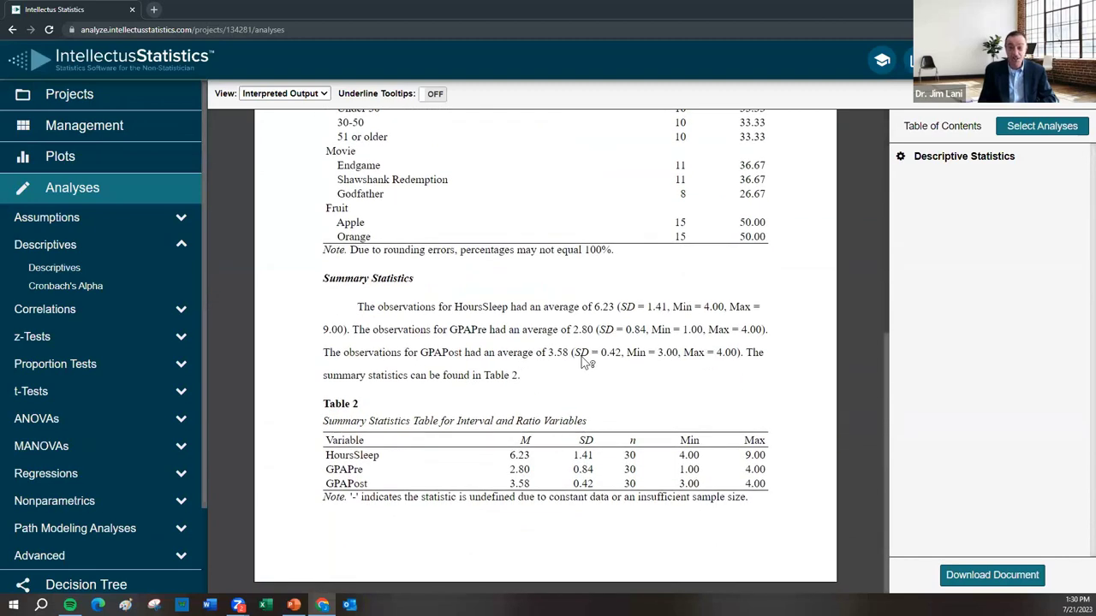
{"action": "mouse_move", "coordinate": [589, 374]}
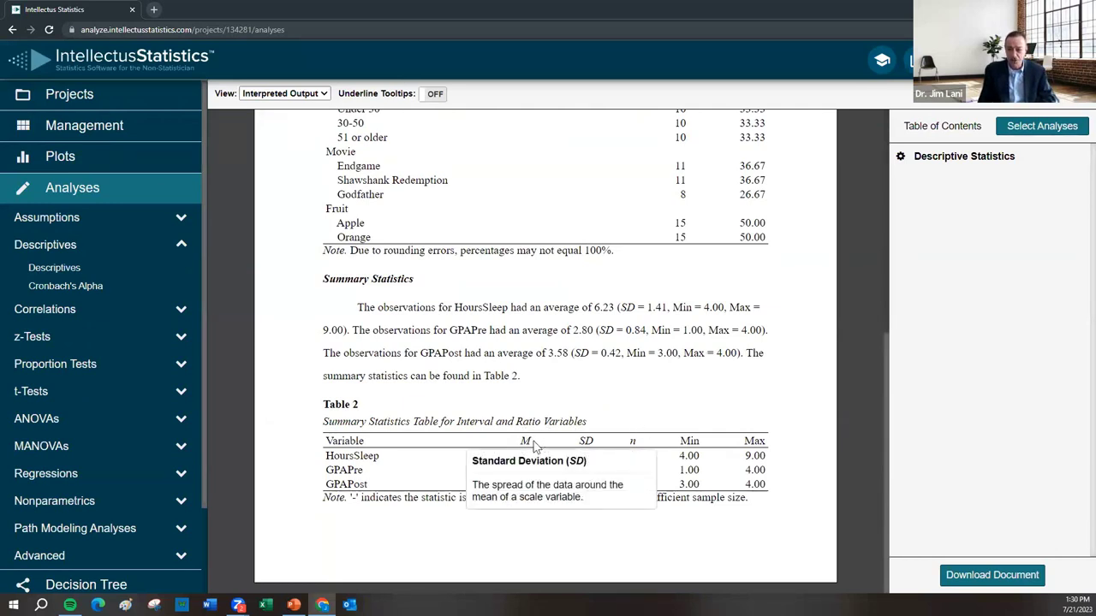
{"action": "mouse_move", "coordinate": [528, 445]}
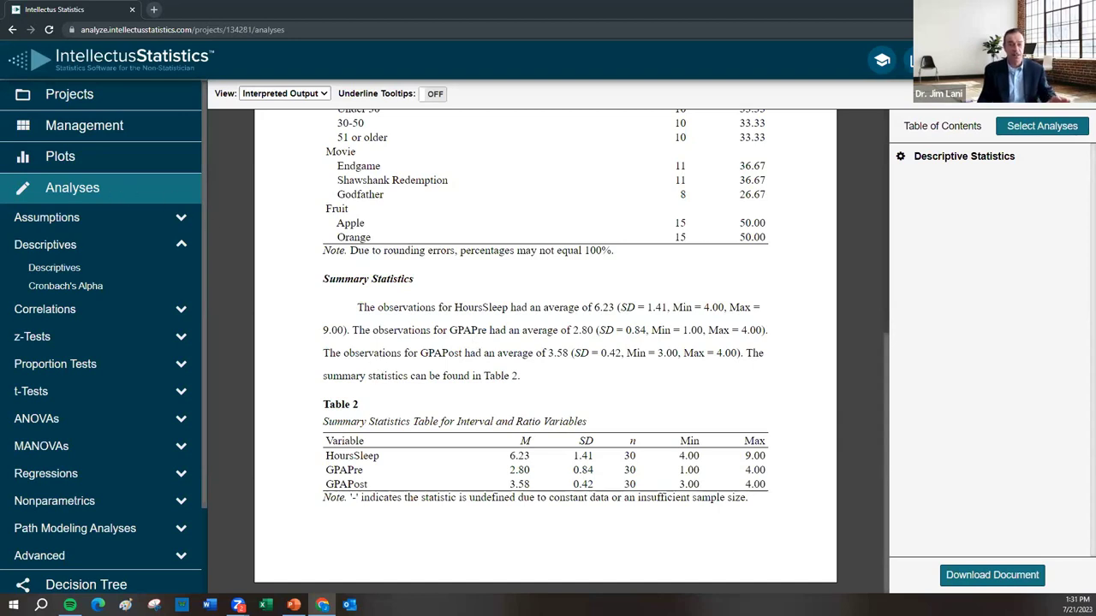
Set up a Chi-Square Test of Independence that takes its variables from the dataset.
{"action": "mouse_move", "coordinate": [60, 272]}
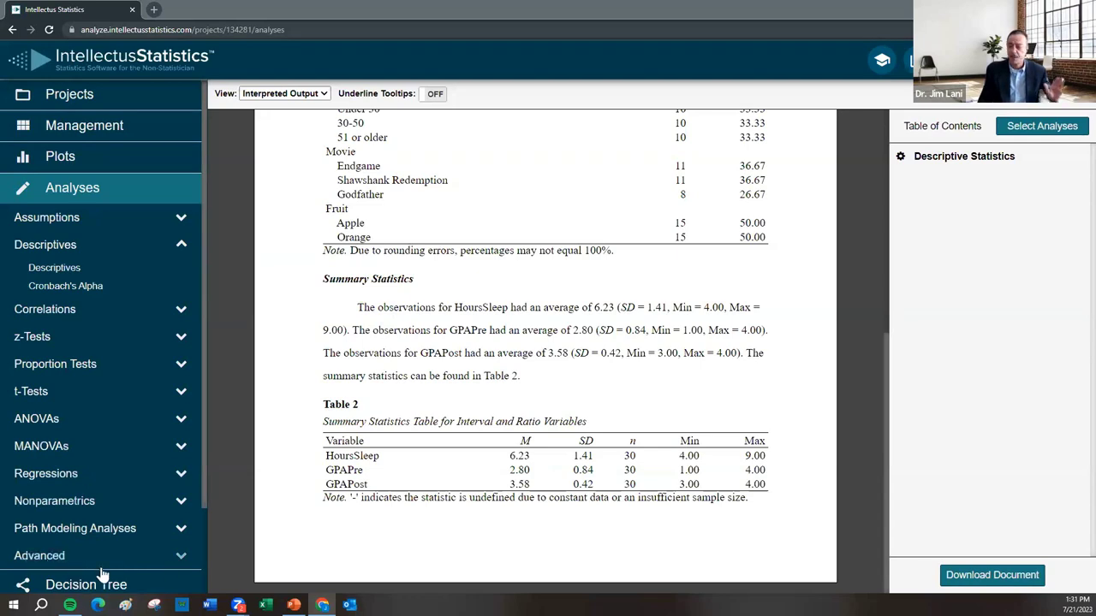
{"action": "left_click", "coordinate": [62, 503]}
{"action": "scroll", "coordinate": [68, 428], "scroll_direction": "down", "scroll_amount": 3}
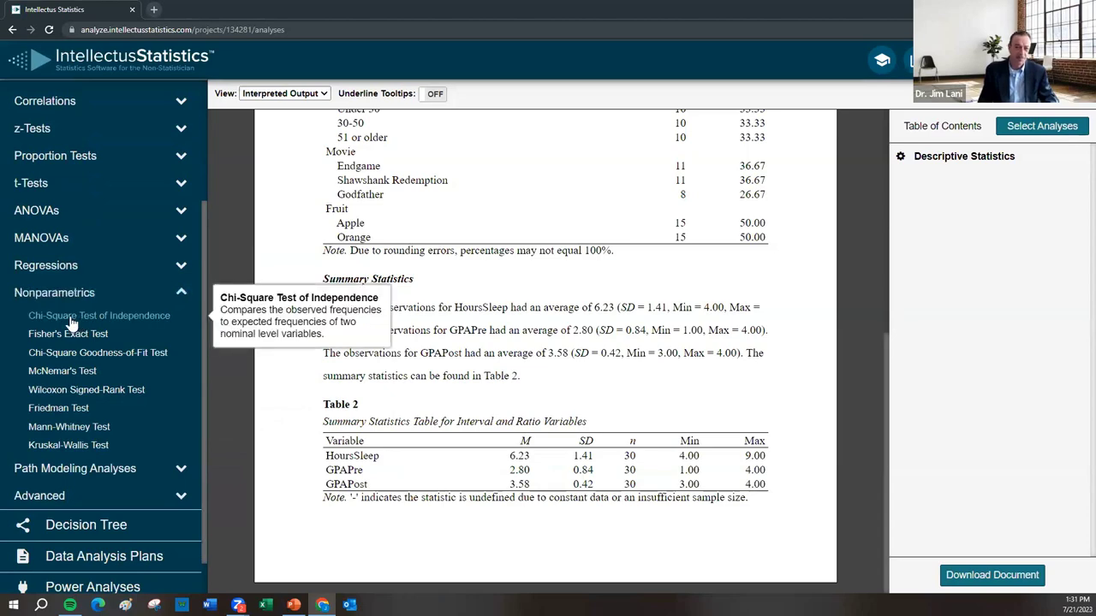
{"action": "left_click", "coordinate": [72, 317]}
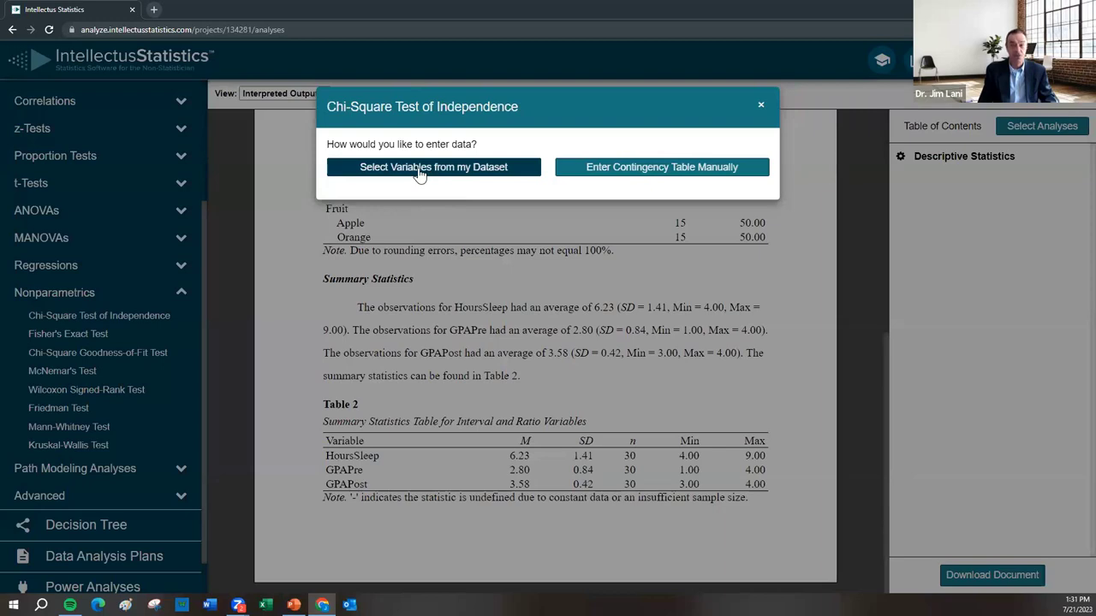
{"action": "left_click", "coordinate": [421, 175]}
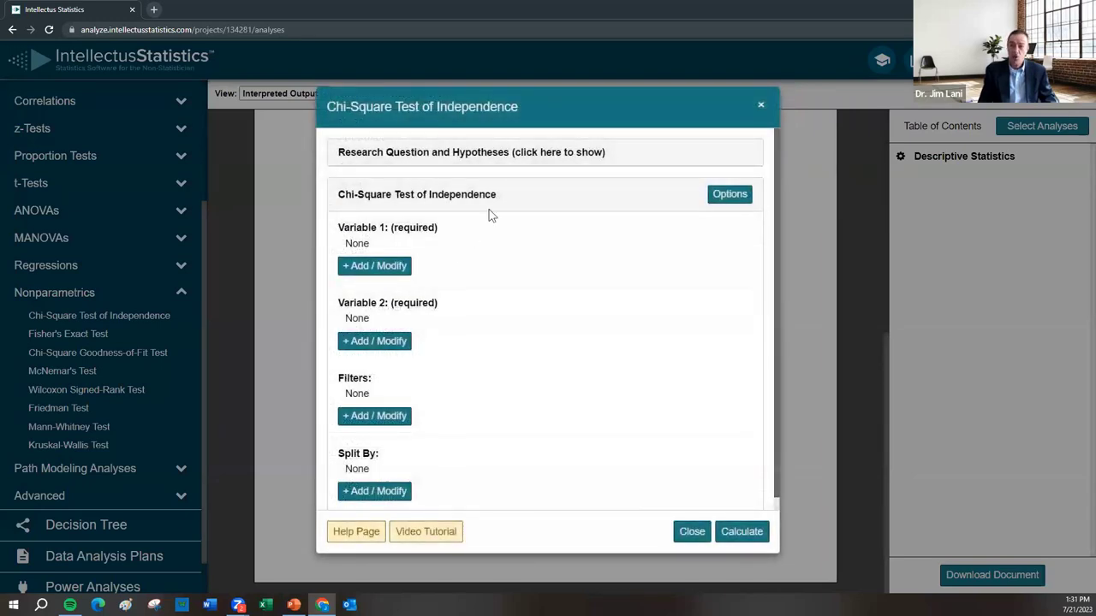
{"action": "left_click_drag", "start_coordinate": [541, 104], "coordinate": [539, 88]}
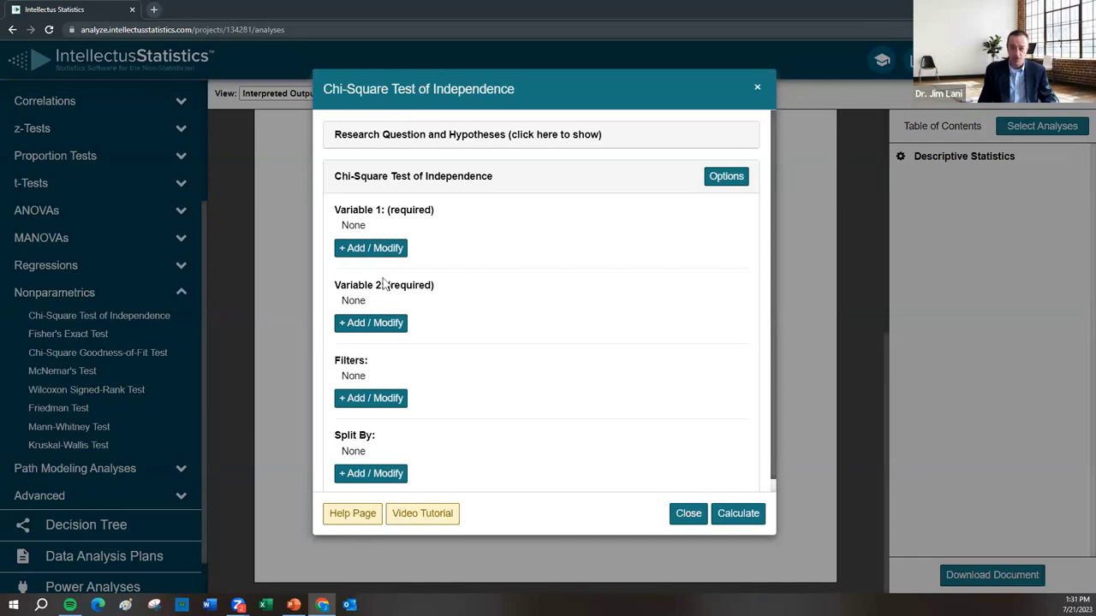
Calculate the Chi-Square Test of Independence with AgeGroup as Variable 1 and Movie as Variable 2.
{"action": "left_click", "coordinate": [362, 250]}
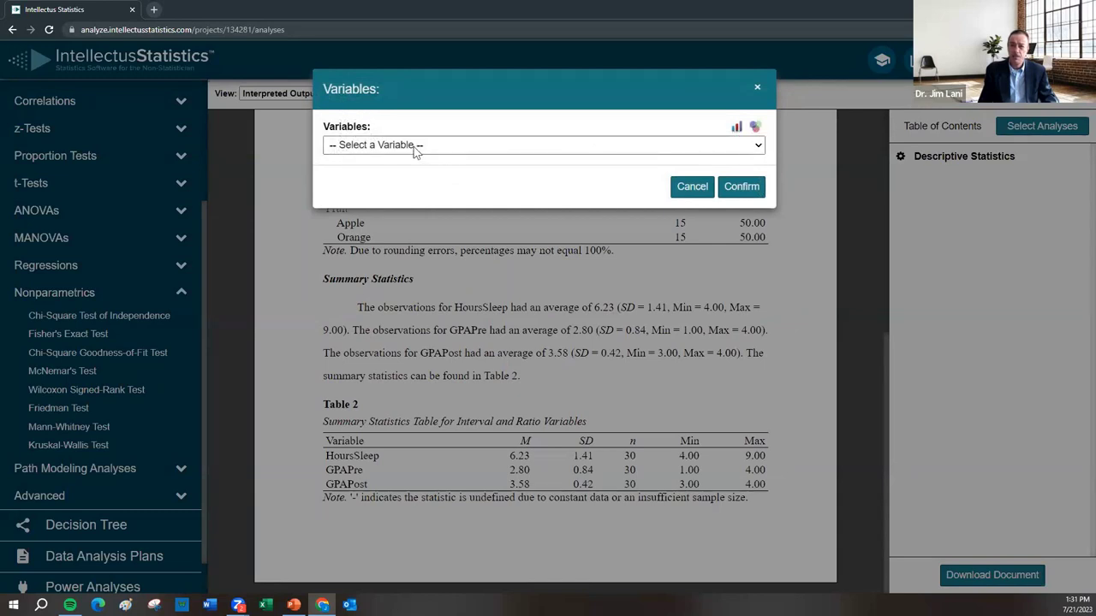
{"action": "left_click", "coordinate": [555, 146]}
{"action": "left_click", "coordinate": [558, 176]}
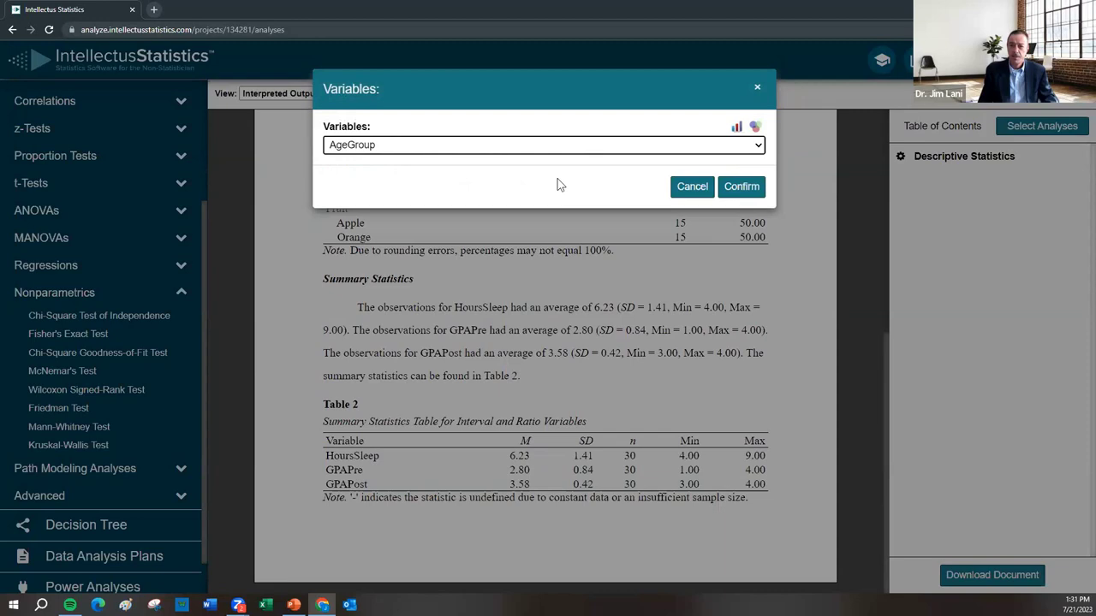
{"action": "left_click", "coordinate": [742, 187]}
{"action": "left_click", "coordinate": [372, 326]}
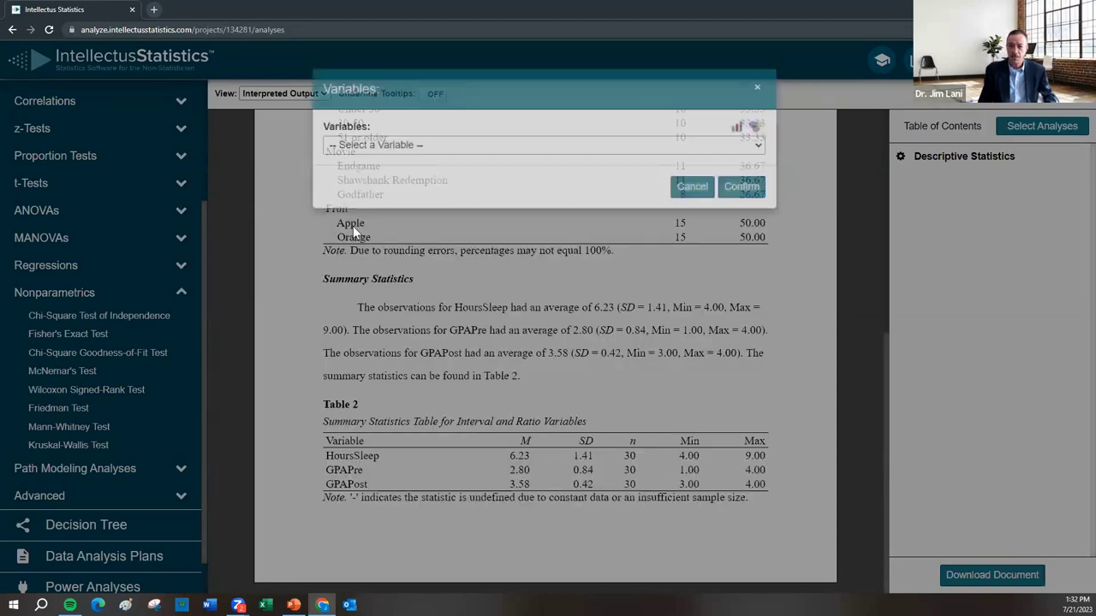
{"action": "left_click", "coordinate": [371, 145]}
{"action": "left_click", "coordinate": [361, 187]}
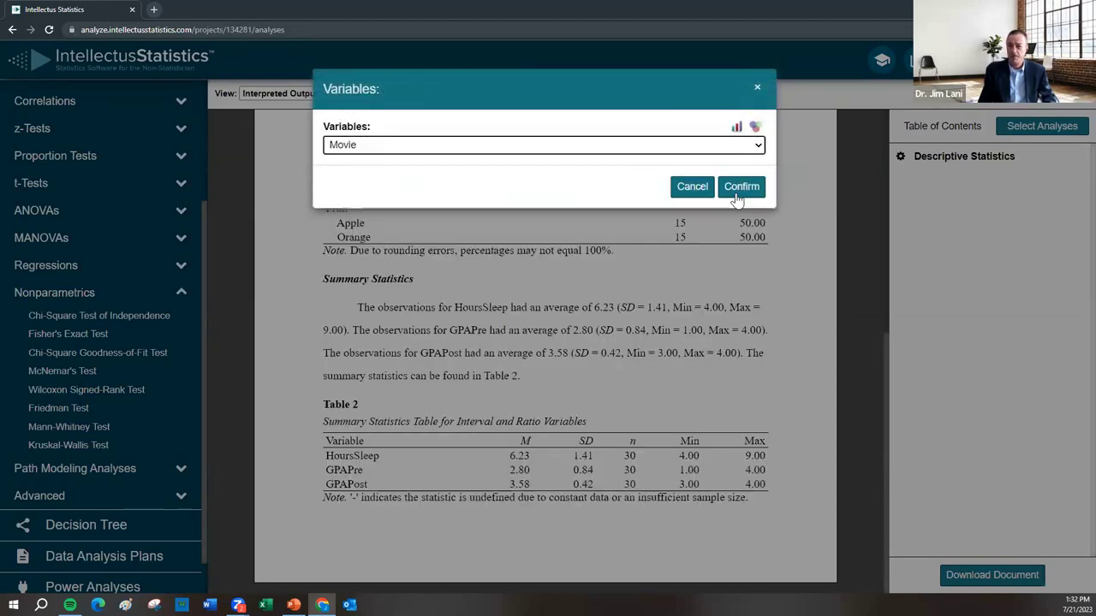
{"action": "left_click", "coordinate": [734, 187]}
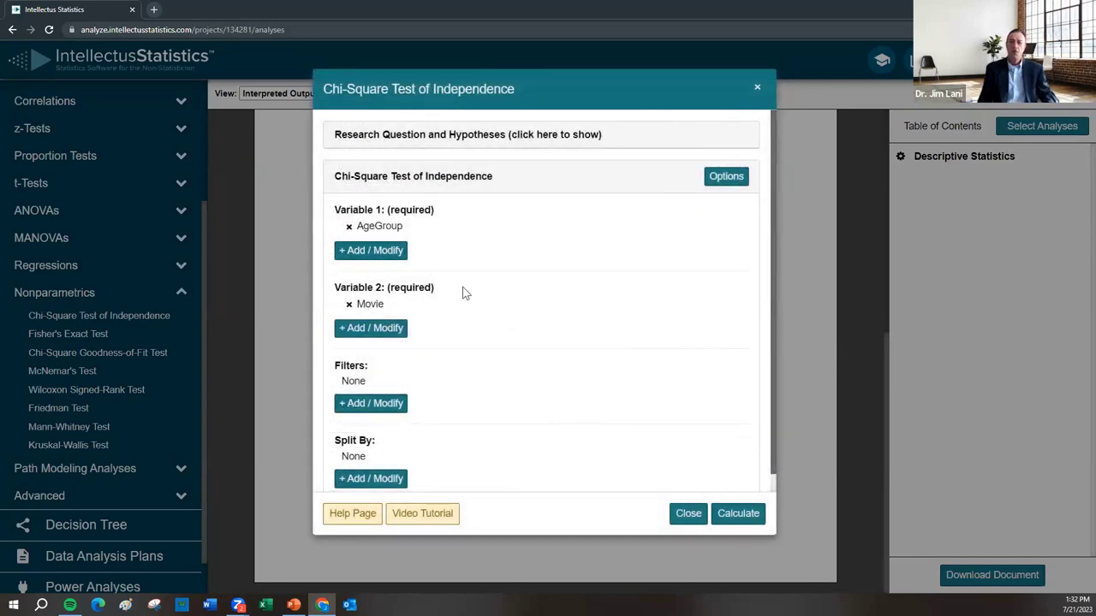
{"action": "left_click_drag", "start_coordinate": [526, 90], "coordinate": [508, 113]}
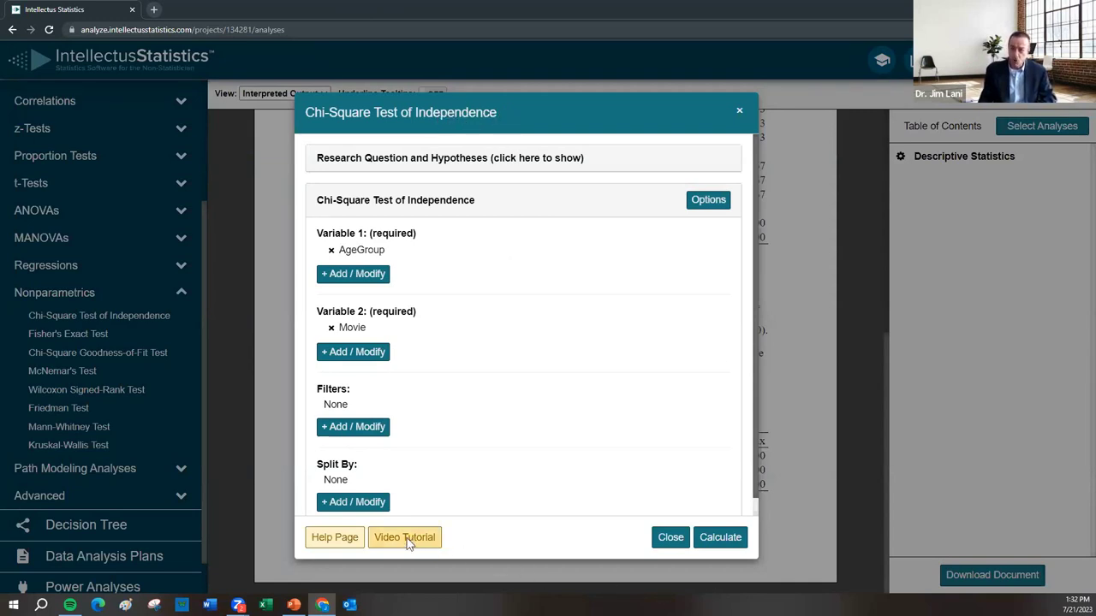
{"action": "left_click", "coordinate": [724, 537]}
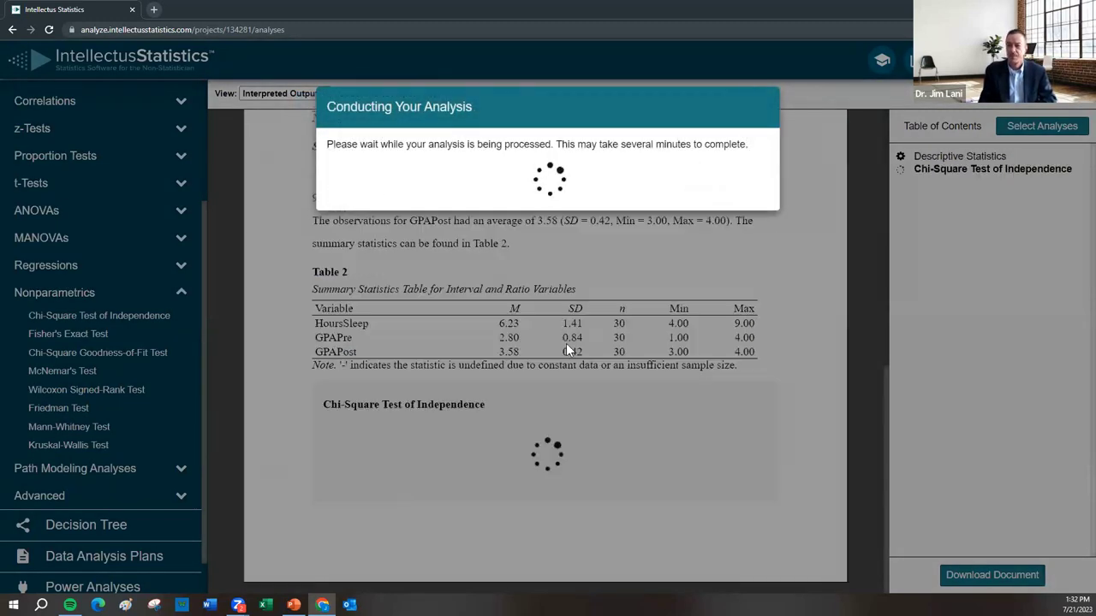
Skim the structure of the chi-square report from Introduction to Table 3, highlighting the Assumptions and Results headings.
{"action": "scroll", "coordinate": [582, 332], "scroll_direction": "up", "scroll_amount": 1}
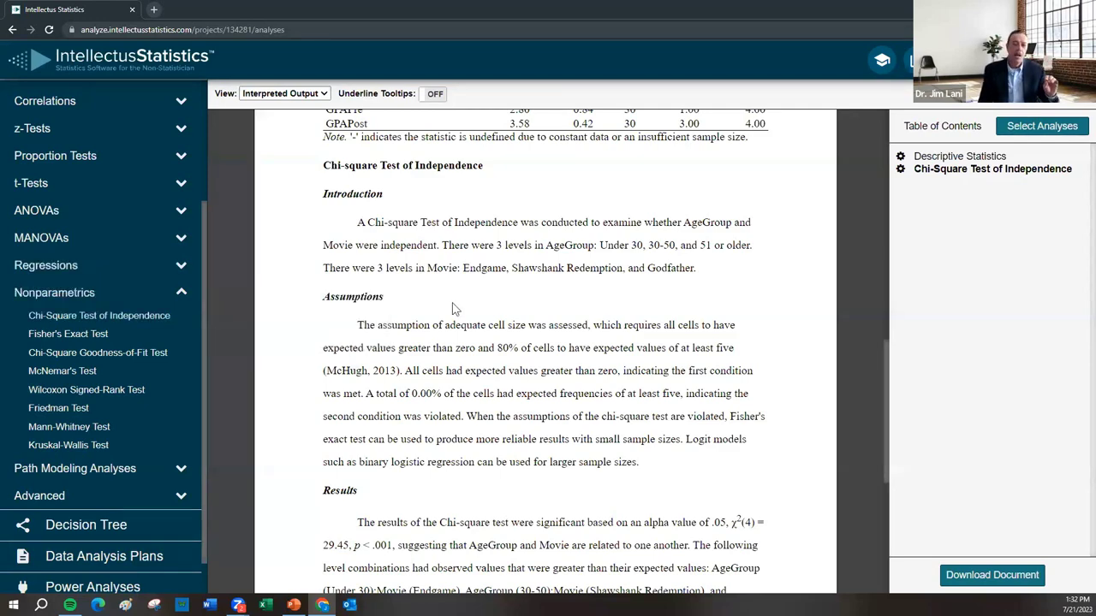
{"action": "scroll", "coordinate": [454, 308], "scroll_direction": "down", "scroll_amount": 2}
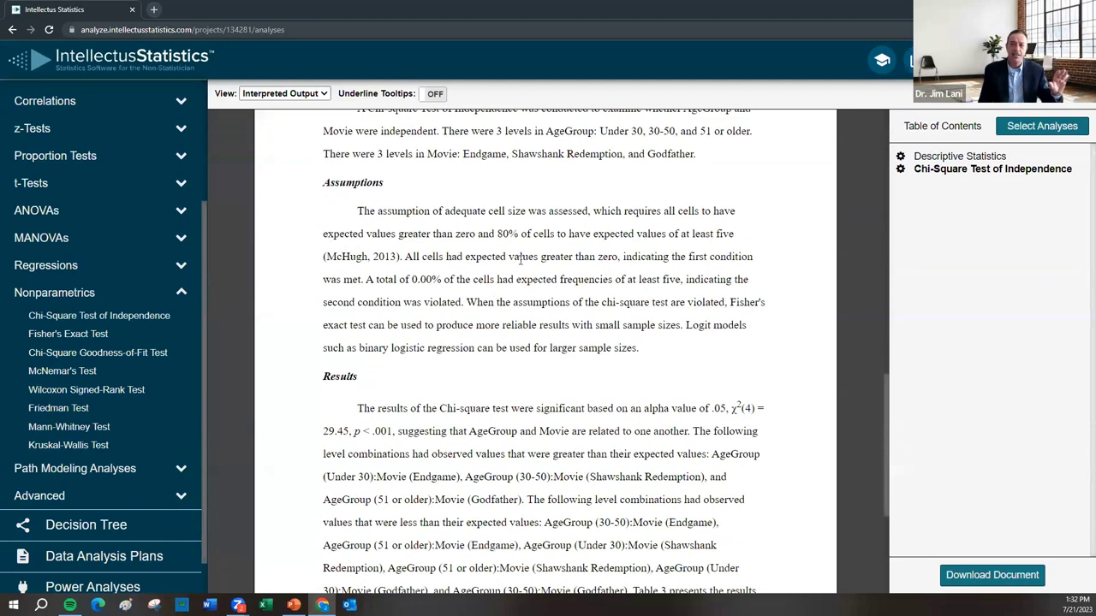
{"action": "scroll", "coordinate": [516, 276], "scroll_direction": "up", "scroll_amount": 1}
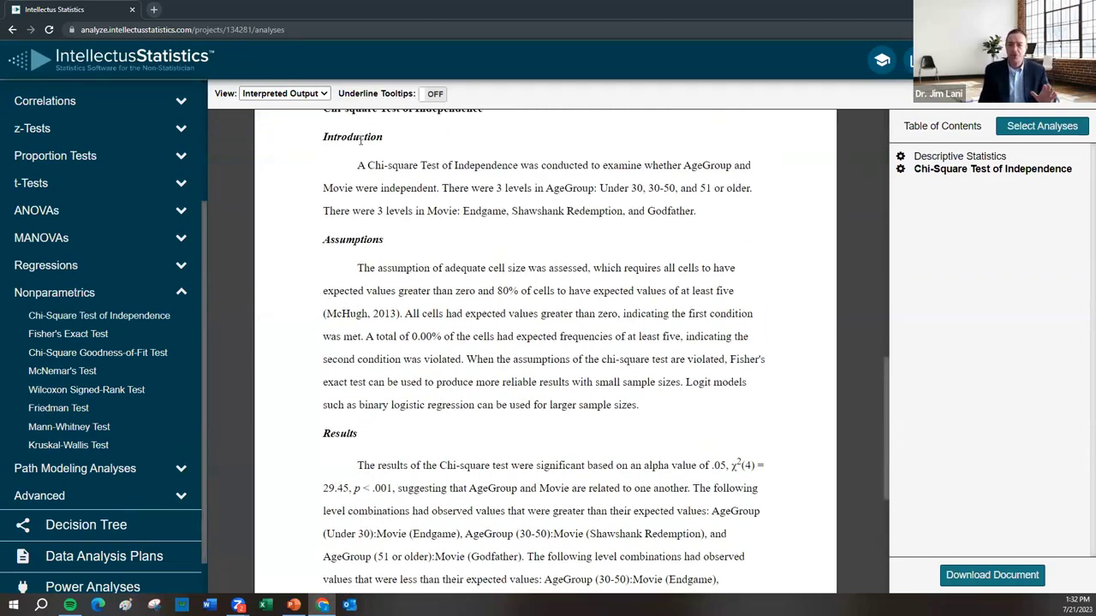
{"action": "double_click", "coordinate": [359, 243]}
{"action": "scroll", "coordinate": [397, 306], "scroll_direction": "down", "scroll_amount": 1}
{"action": "double_click", "coordinate": [340, 377]}
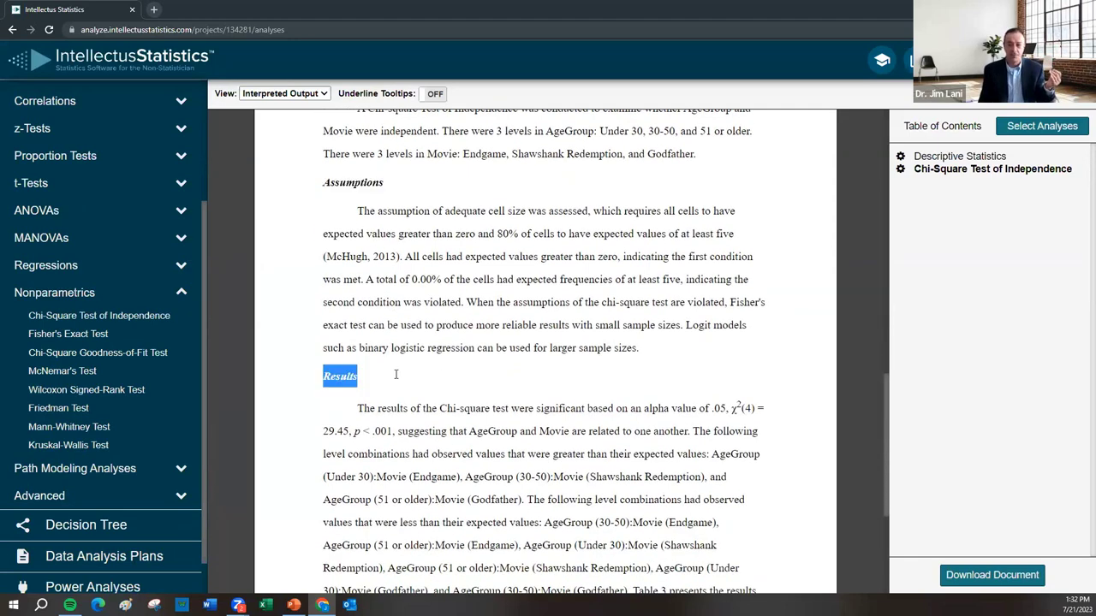
{"action": "scroll", "coordinate": [396, 374], "scroll_direction": "down", "scroll_amount": 5}
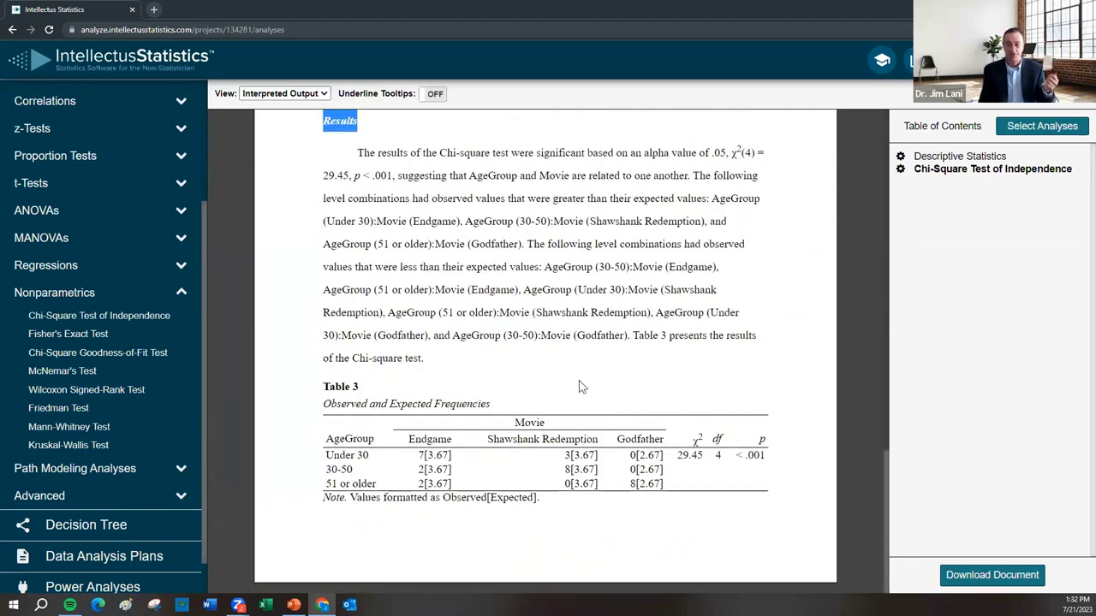
Read the chi-square report from its introduction through the cell size assumptions to the results paragraph and Table 3.
{"action": "scroll", "coordinate": [579, 387], "scroll_direction": "up", "scroll_amount": 8}
{"action": "left_click", "coordinate": [527, 338]}
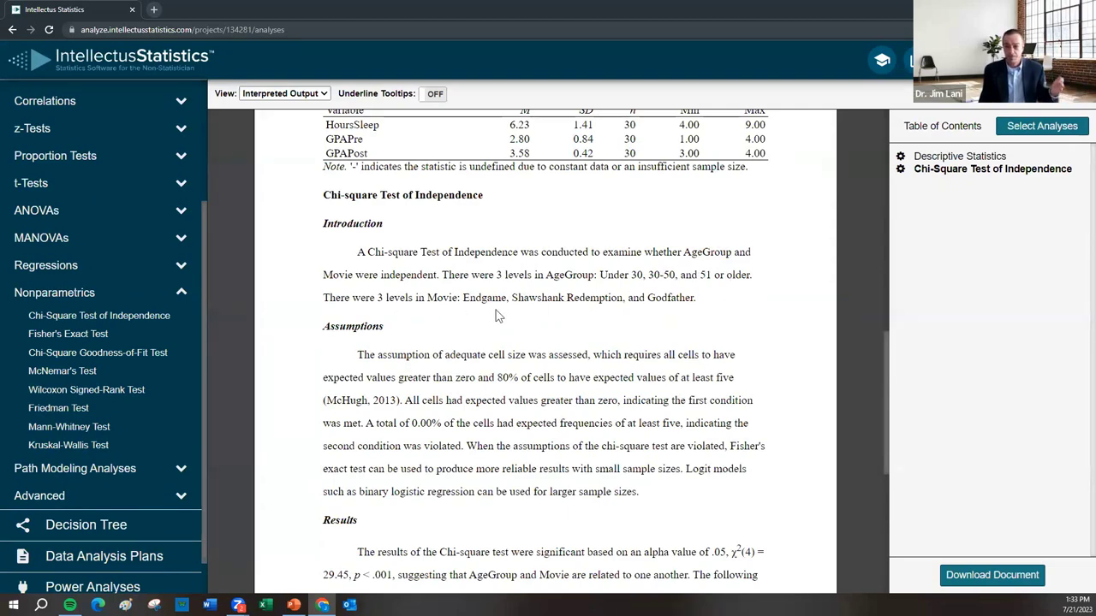
{"action": "scroll", "coordinate": [654, 314], "scroll_direction": "down", "scroll_amount": 1}
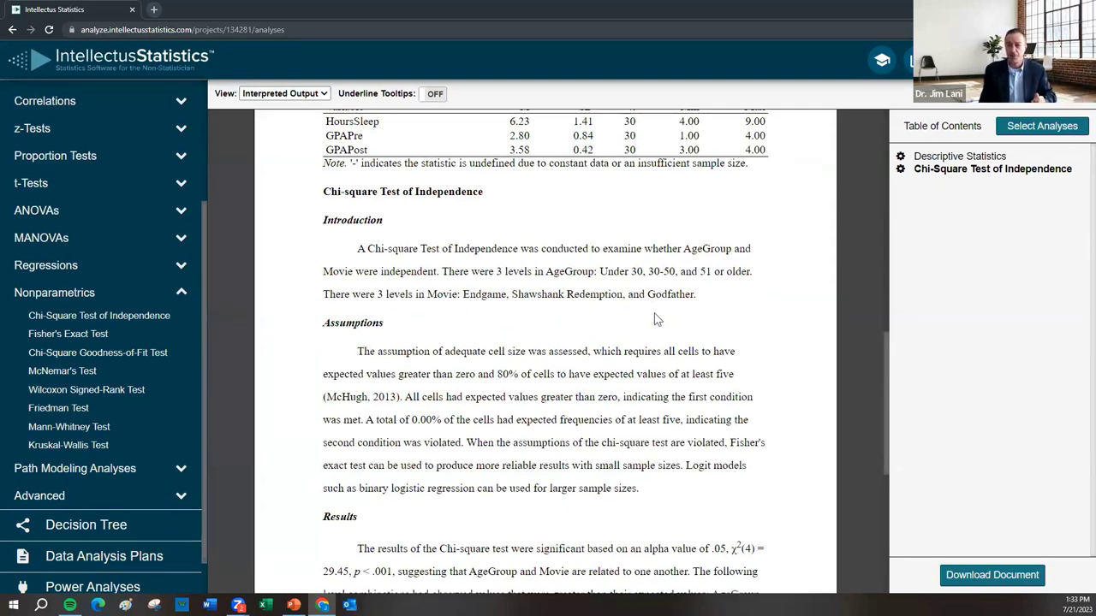
{"action": "scroll", "coordinate": [654, 319], "scroll_direction": "down", "scroll_amount": 1}
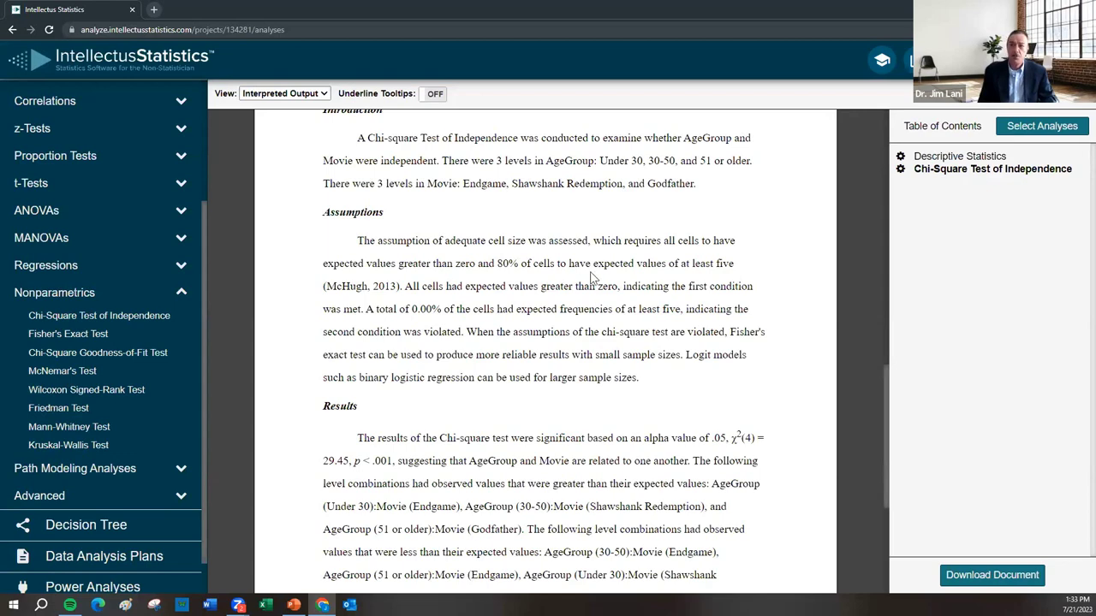
{"action": "scroll", "coordinate": [590, 279], "scroll_direction": "down", "scroll_amount": 1}
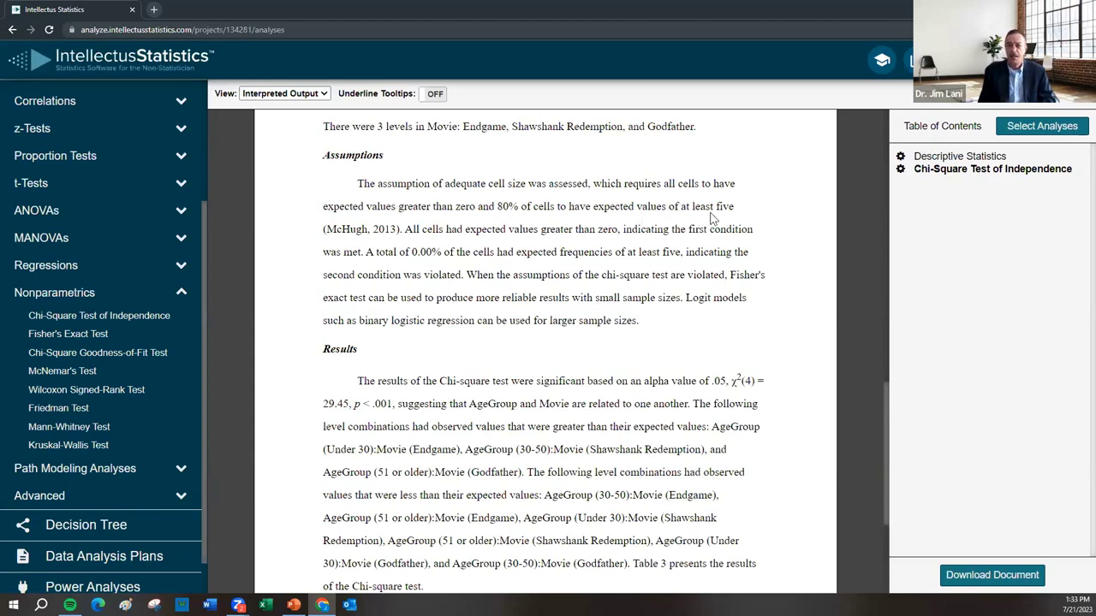
{"action": "scroll", "coordinate": [663, 228], "scroll_direction": "down", "scroll_amount": 2}
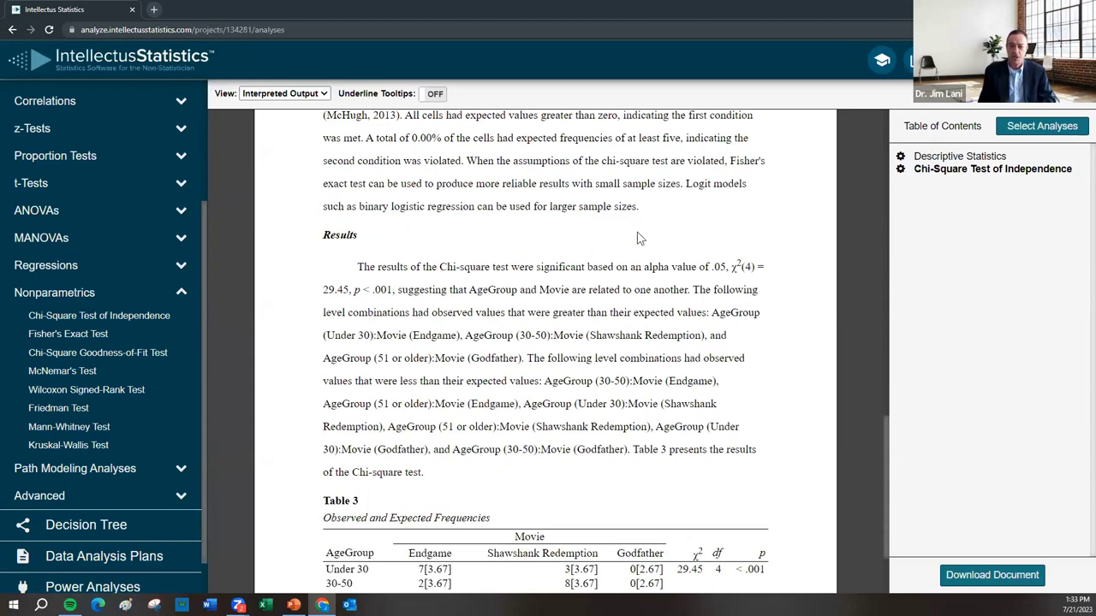
{"action": "scroll", "coordinate": [638, 238], "scroll_direction": "down", "scroll_amount": 2}
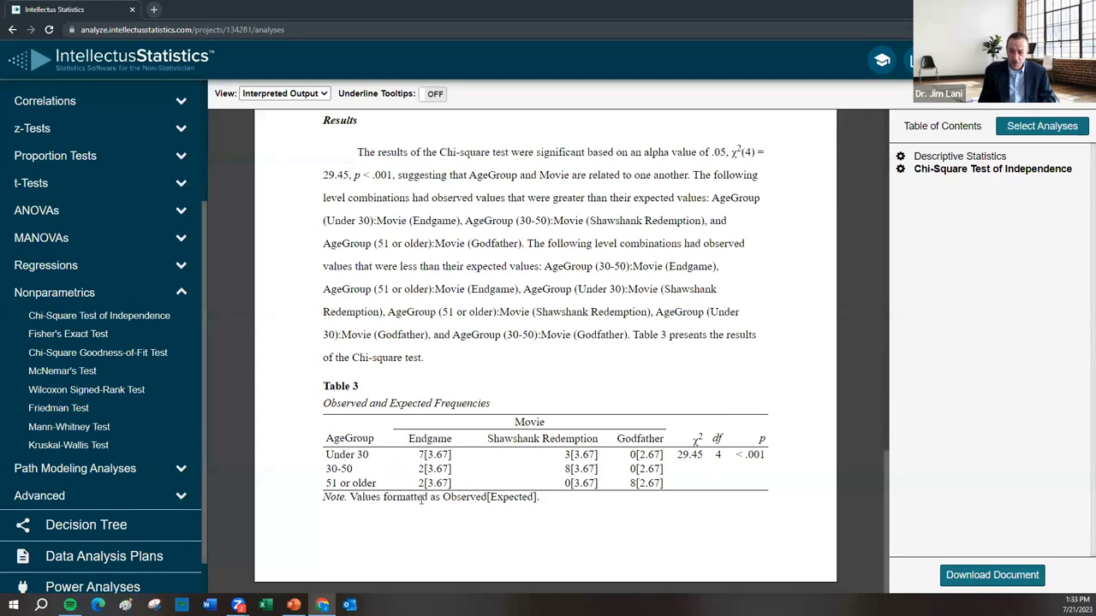
Examine Table 3's note on observed and expected values, and highlight the Under 30 row's observed counts and its Endgame cell.
{"action": "double_click", "coordinate": [475, 497]}
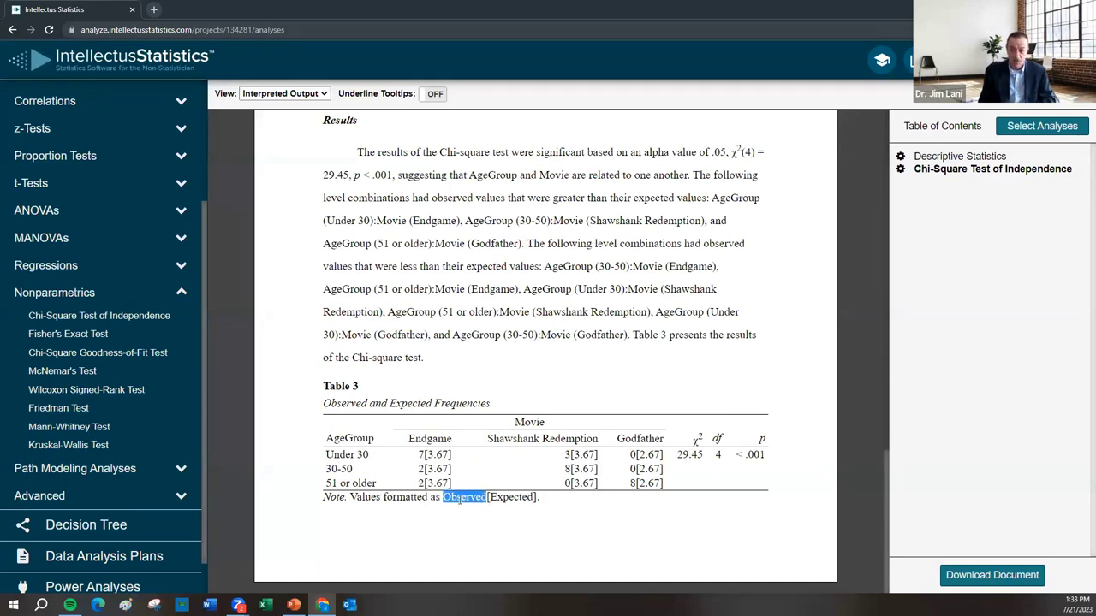
{"action": "double_click", "coordinate": [510, 498]}
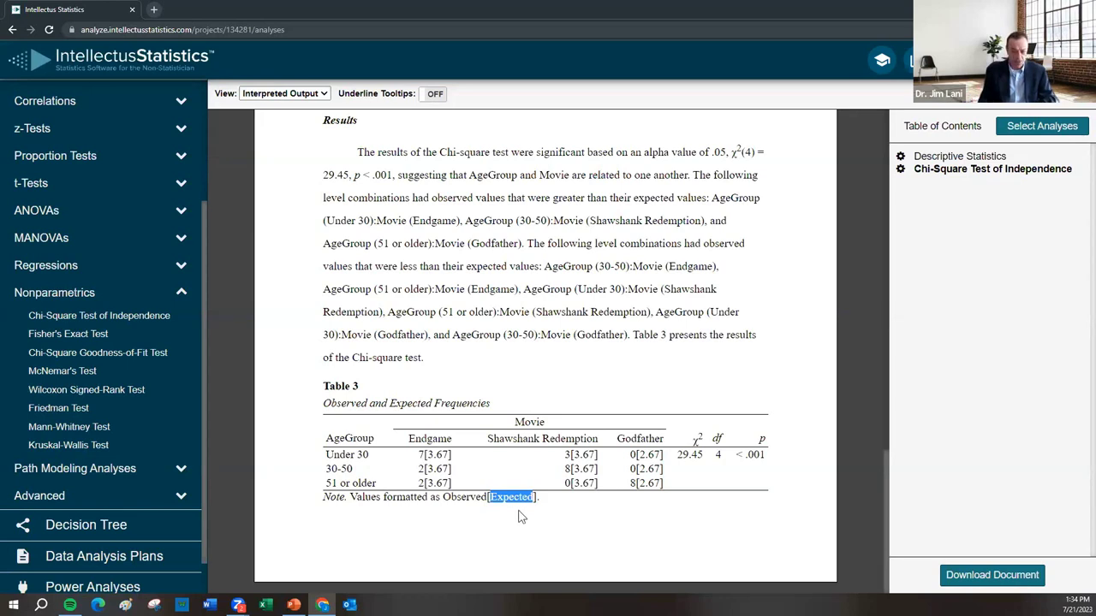
{"action": "double_click", "coordinate": [421, 455]}
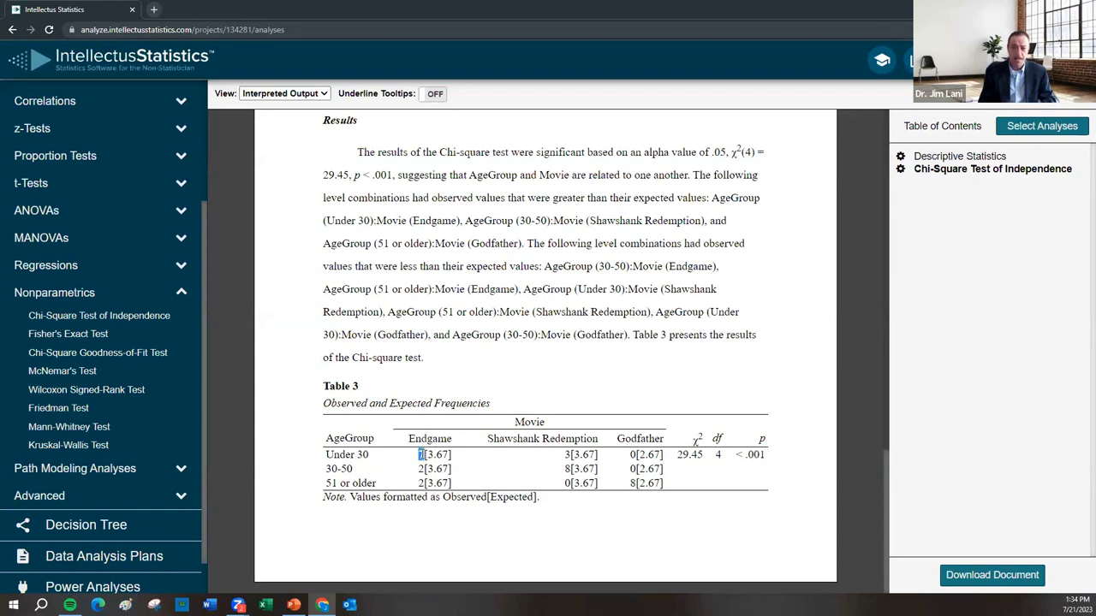
{"action": "double_click", "coordinate": [567, 455]}
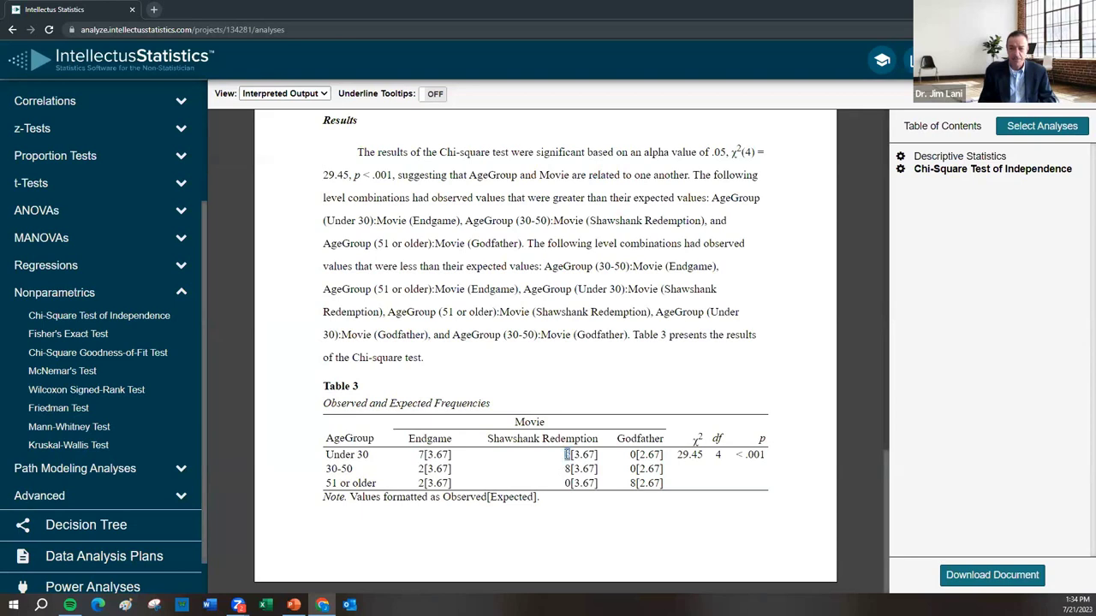
{"action": "double_click", "coordinate": [633, 454]}
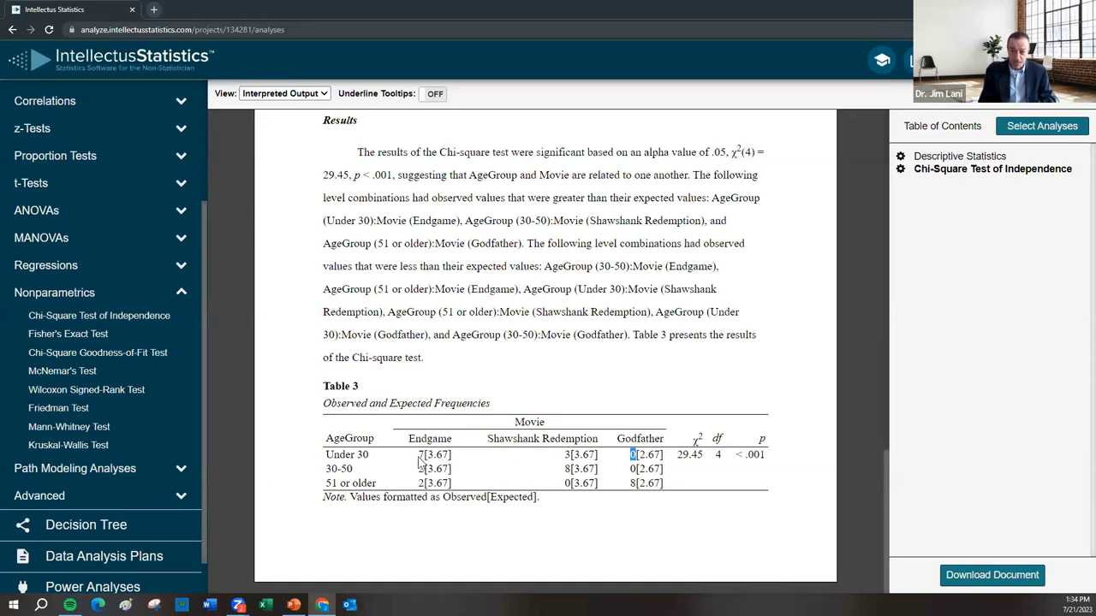
{"action": "left_click_drag", "start_coordinate": [419, 455], "coordinate": [457, 460]}
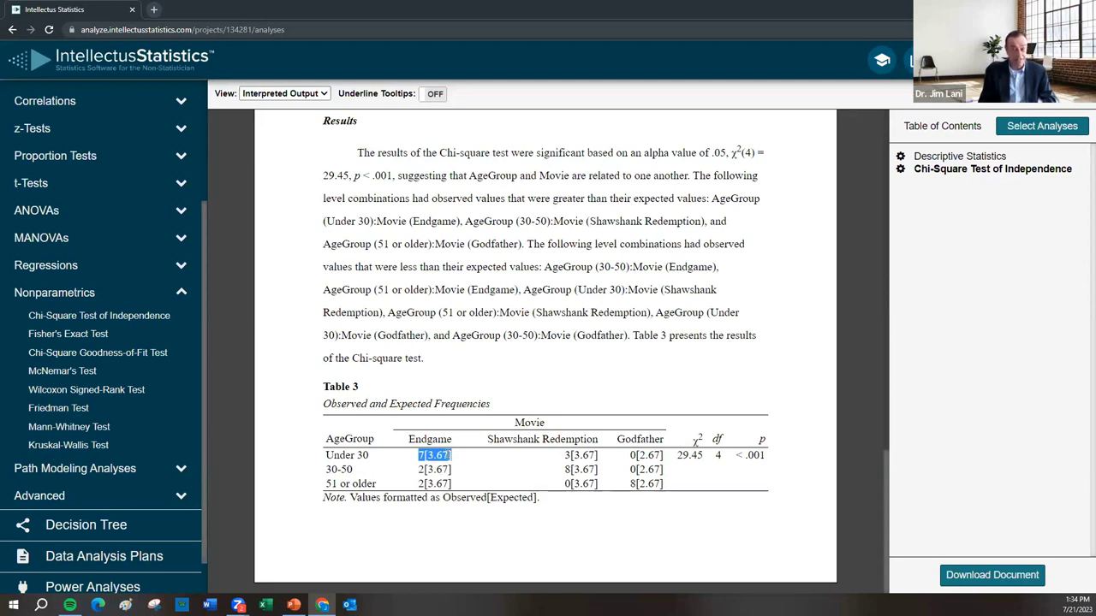
{"action": "left_click", "coordinate": [423, 458]}
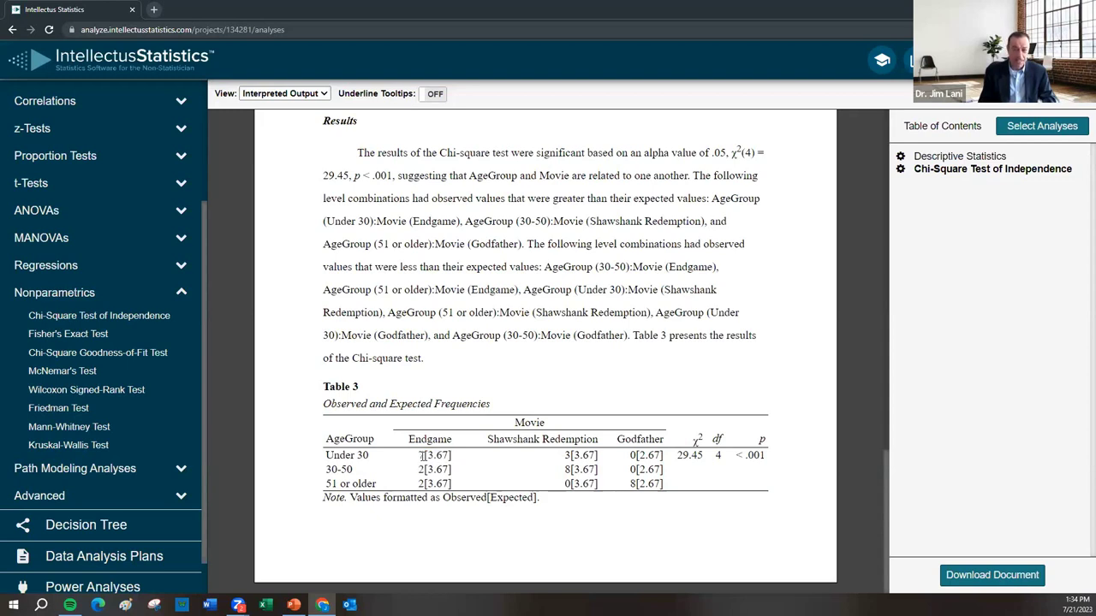
{"action": "double_click", "coordinate": [423, 455]}
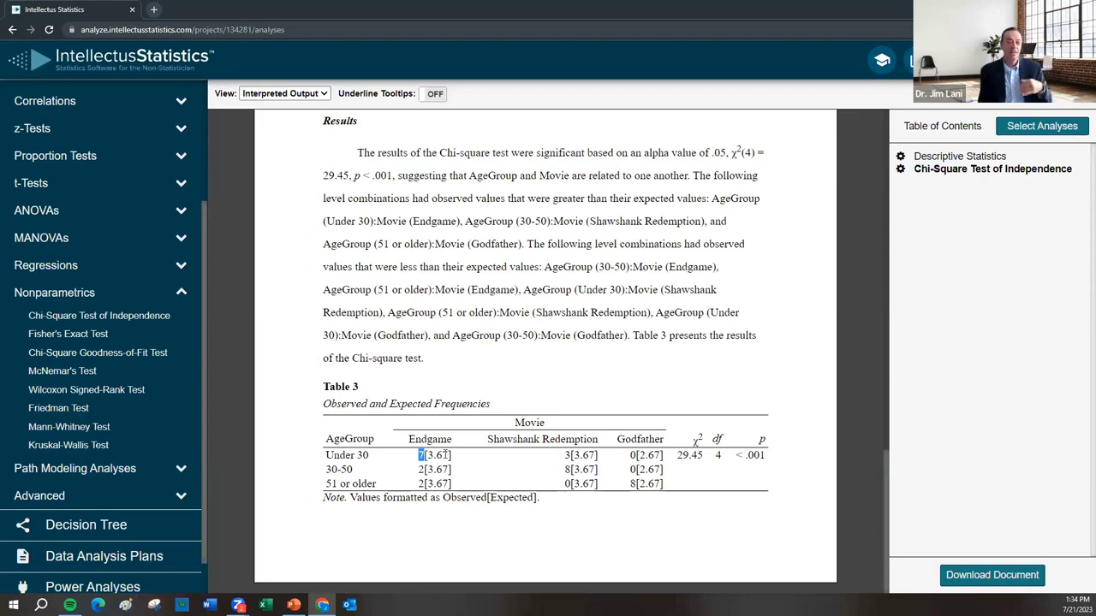
Reread the chi-square Assumptions paragraph on cell sizes and the alternatives suggested when the assumptions are violated.
{"action": "scroll", "coordinate": [490, 428], "scroll_direction": "up", "scroll_amount": 1}
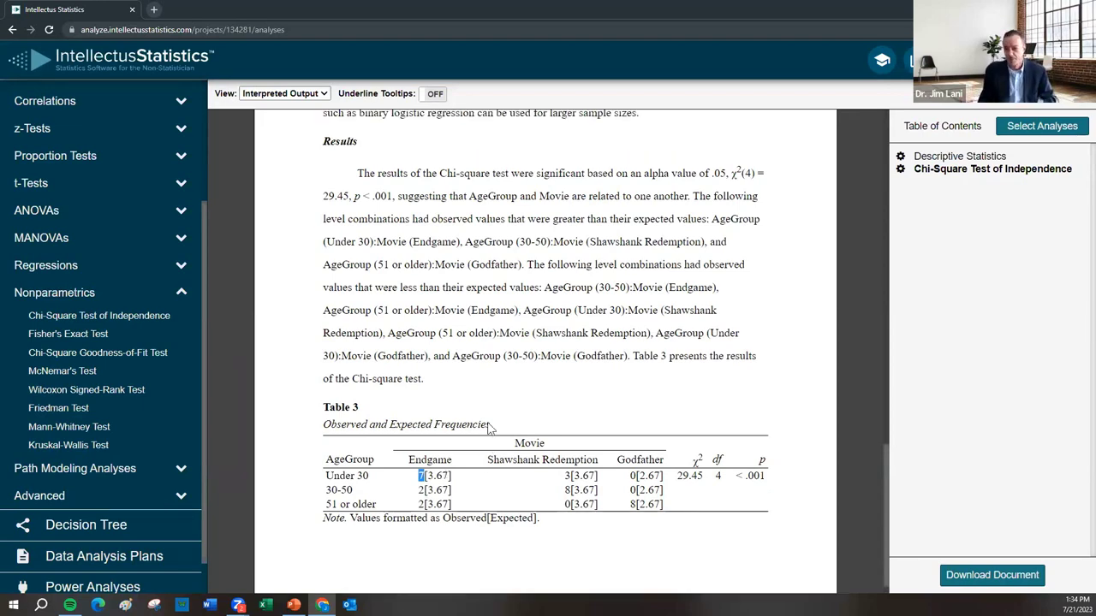
{"action": "scroll", "coordinate": [490, 428], "scroll_direction": "up", "scroll_amount": 3}
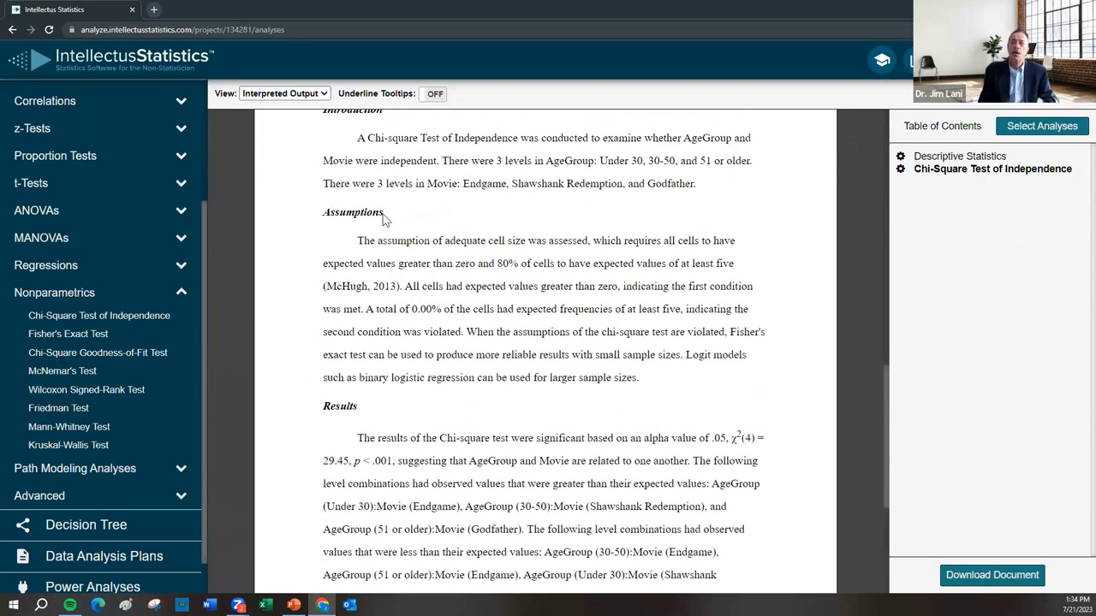
{"action": "scroll", "coordinate": [531, 322], "scroll_direction": "down", "scroll_amount": 1}
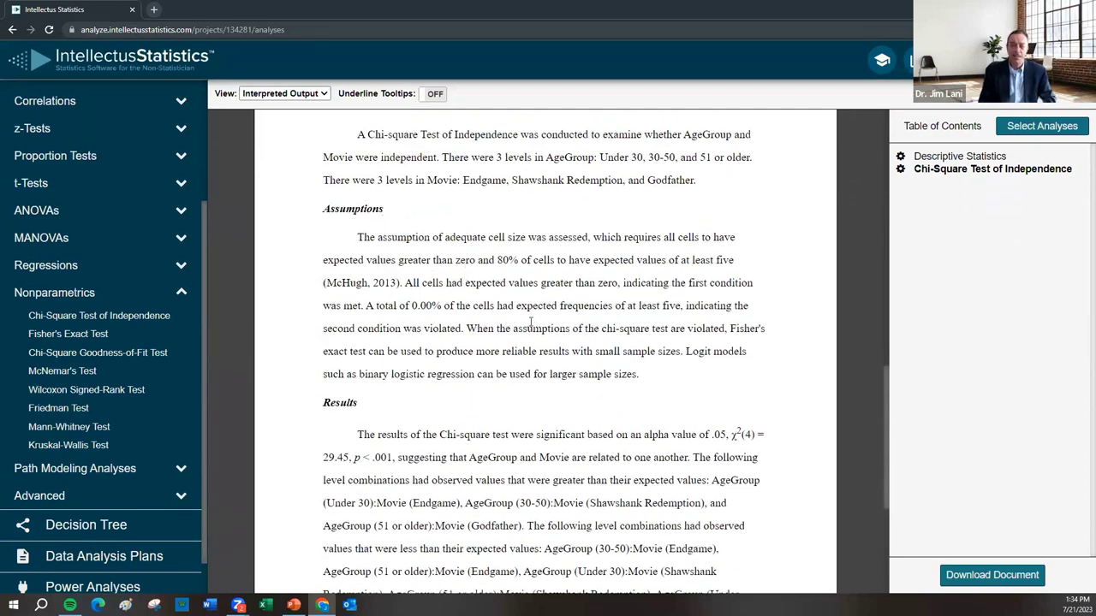
{"action": "scroll", "coordinate": [531, 322], "scroll_direction": "down", "scroll_amount": 1}
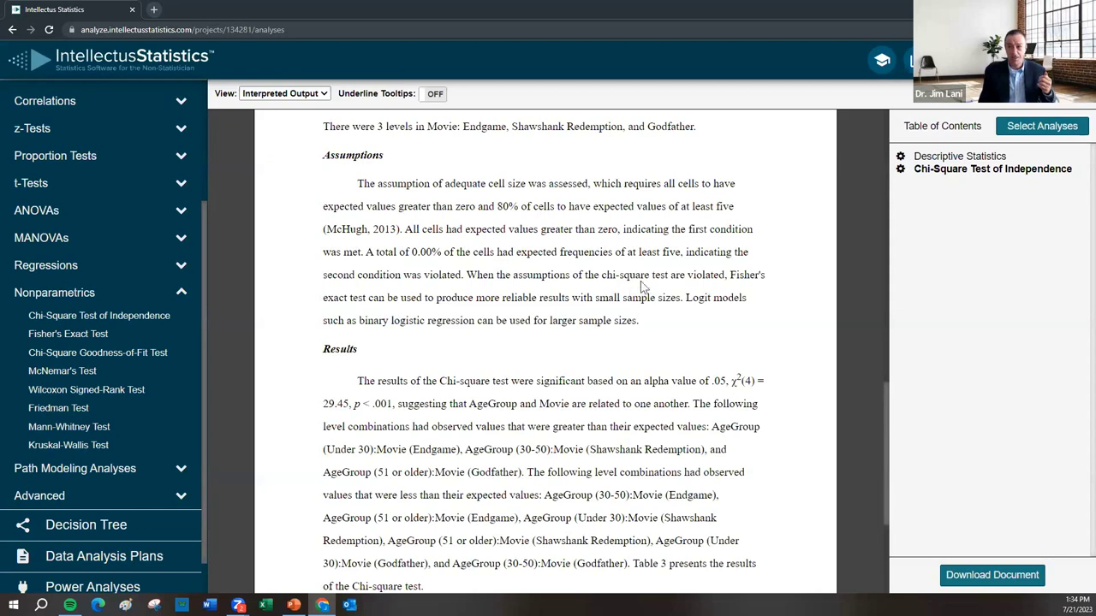
{"action": "double_click", "coordinate": [679, 274]}
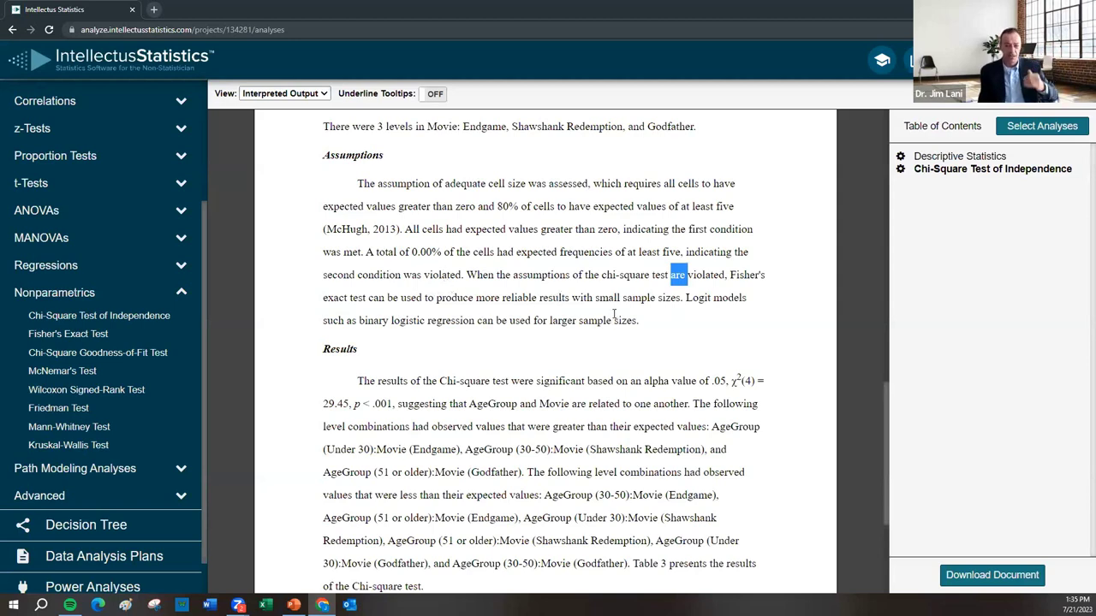
Read the chi-square Results paragraph, highlighting the word "significant" and the test statistic with its p-value.
{"action": "scroll", "coordinate": [630, 304], "scroll_direction": "down", "scroll_amount": 2}
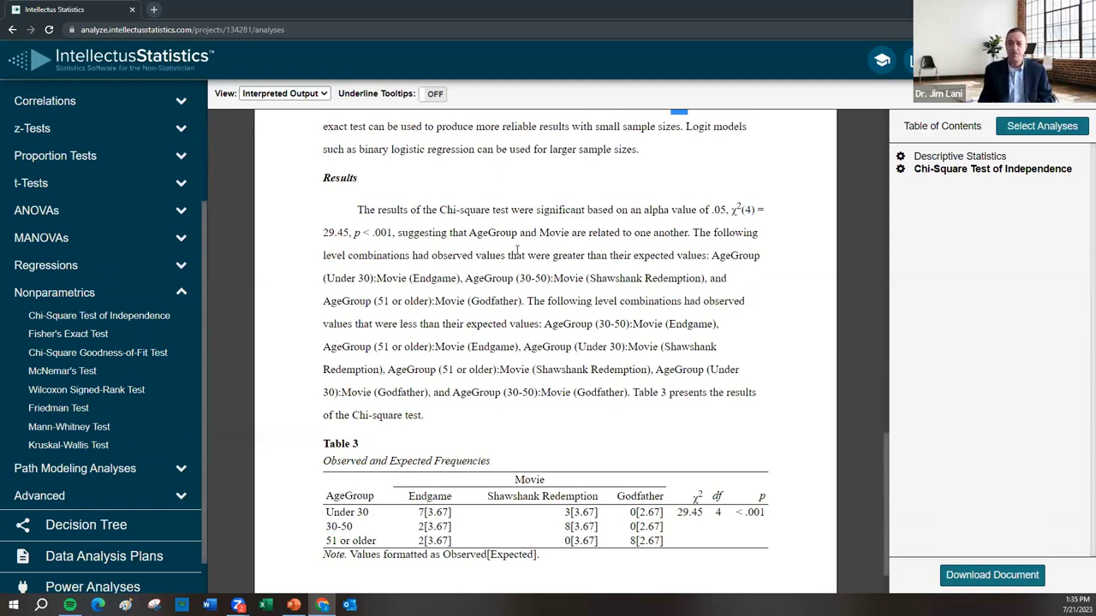
{"action": "double_click", "coordinate": [518, 209]}
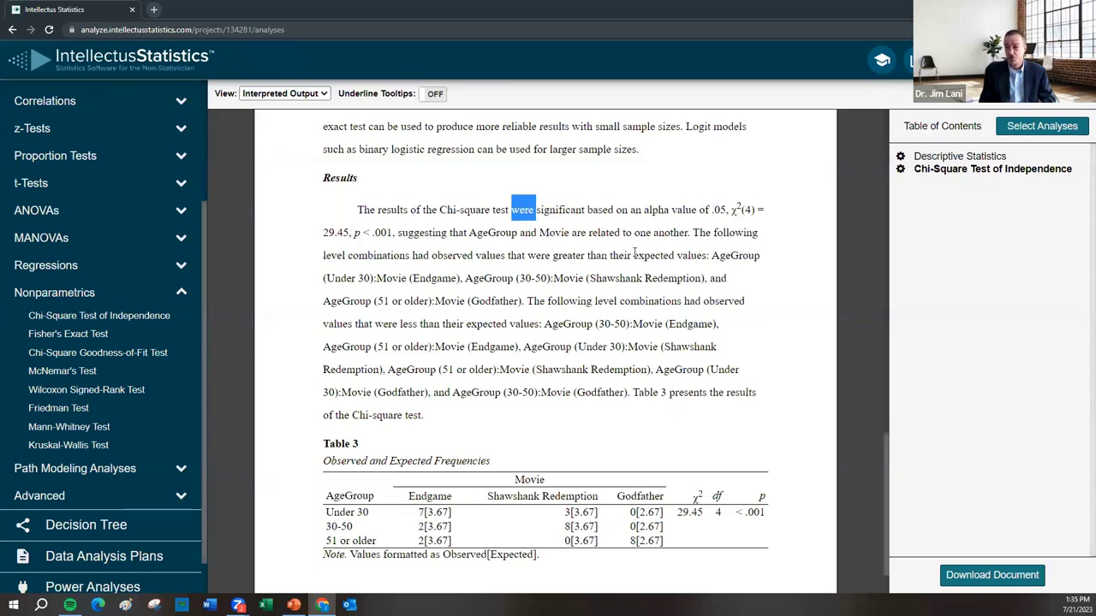
{"action": "left_click", "coordinate": [551, 211]}
{"action": "double_click", "coordinate": [551, 211]}
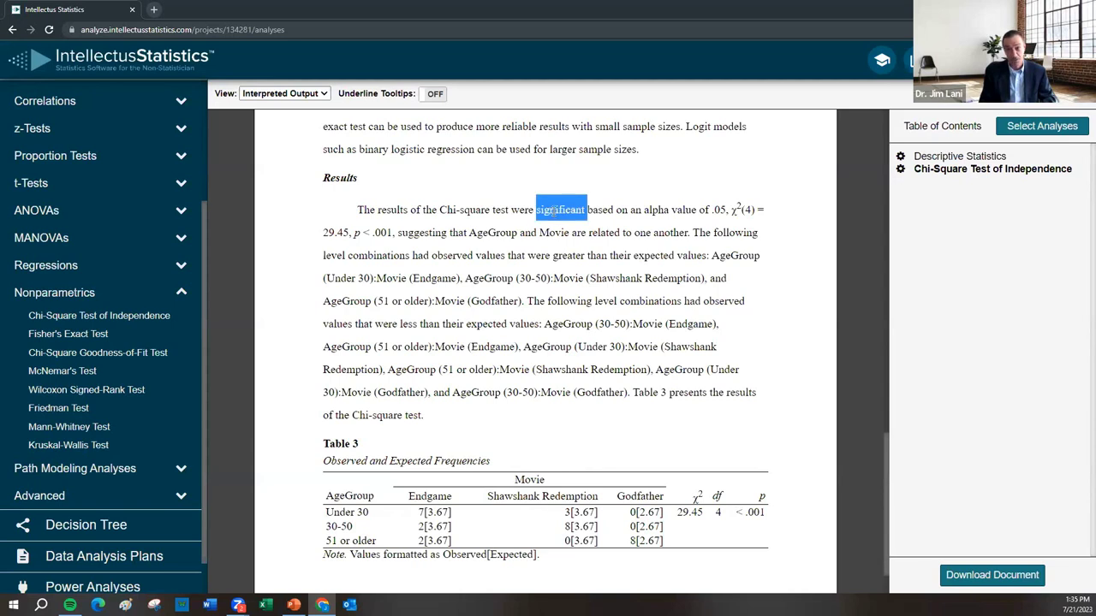
{"action": "left_click_drag", "start_coordinate": [324, 234], "coordinate": [392, 232]}
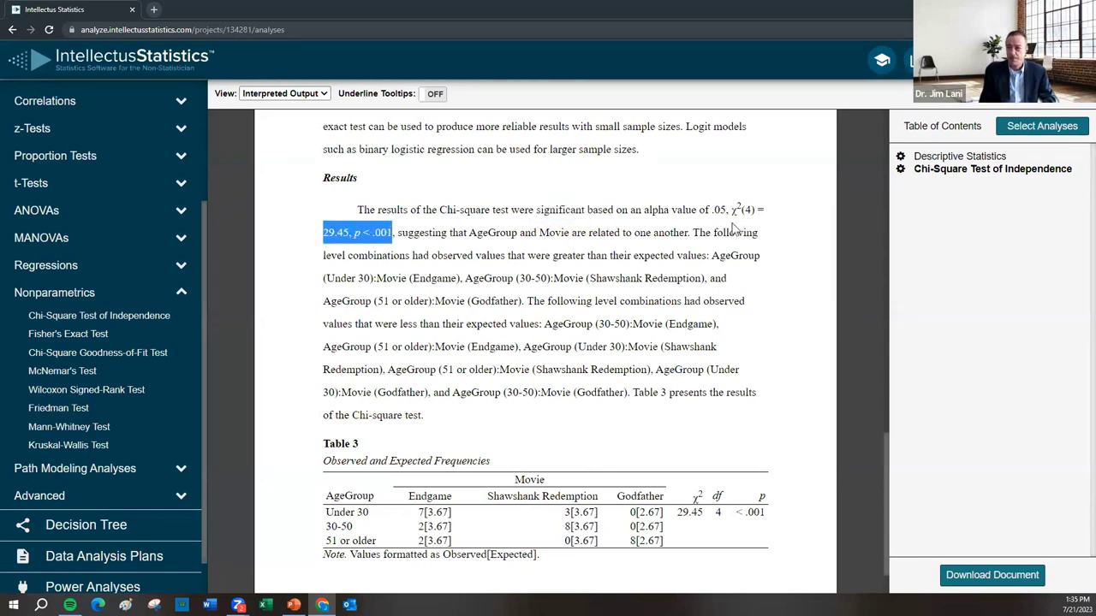
{"action": "left_click", "coordinate": [351, 248]}
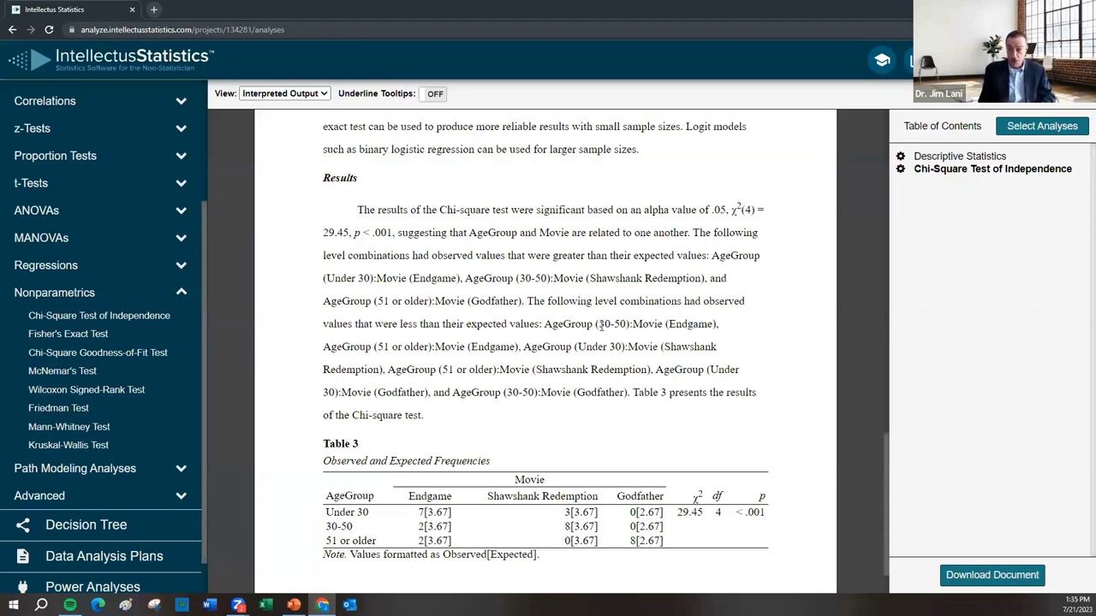
Highlight the p-value in Table 3 and review it against the Results paragraph.
{"action": "scroll", "coordinate": [664, 442], "scroll_direction": "down", "scroll_amount": 1}
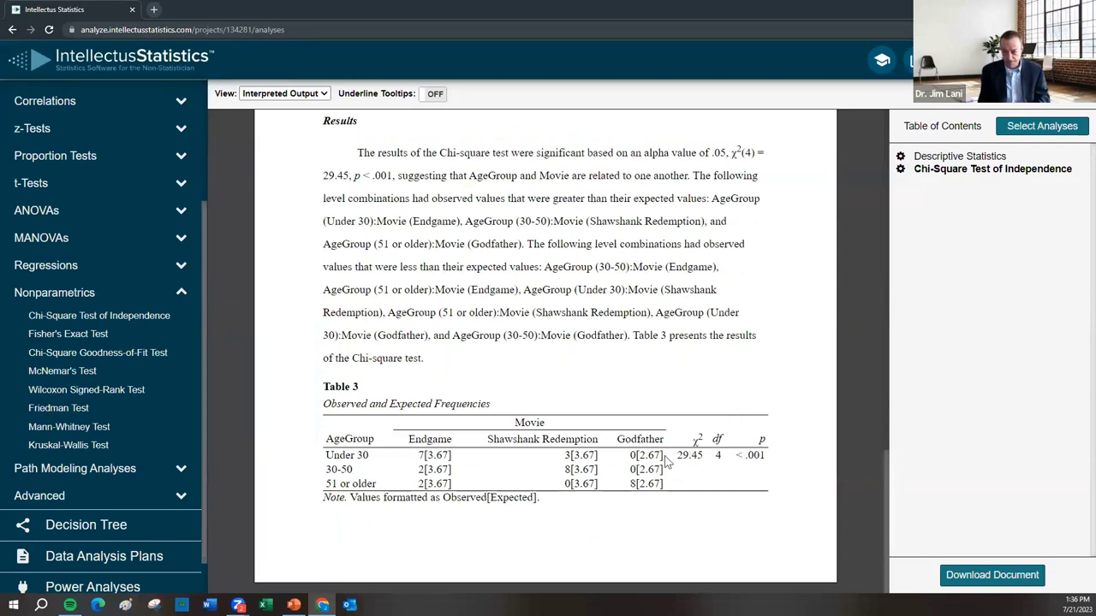
{"action": "left_click_drag", "start_coordinate": [675, 456], "coordinate": [766, 459]}
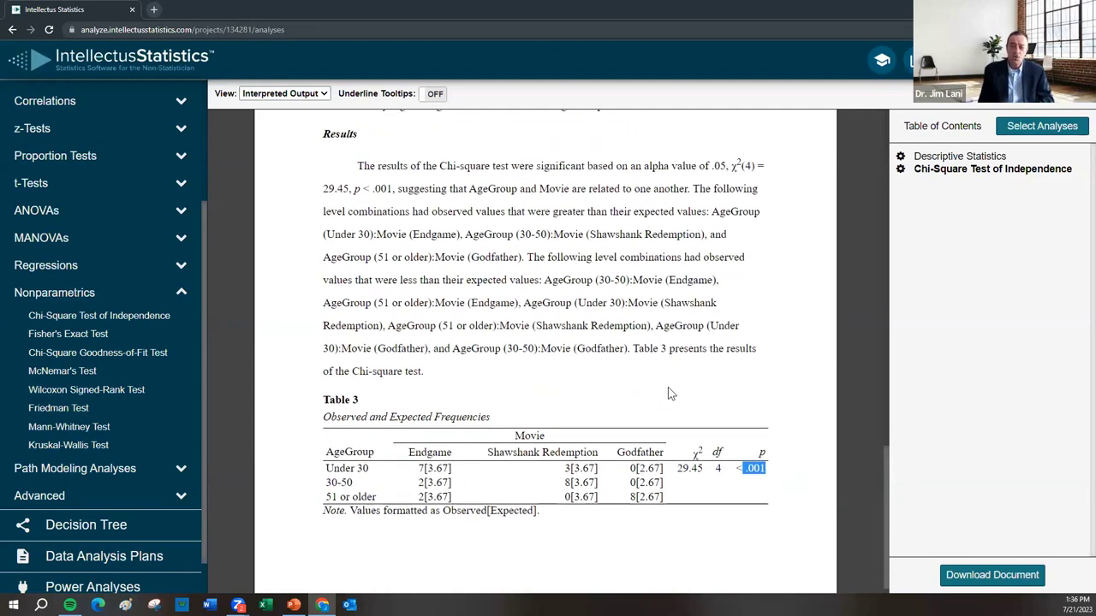
{"action": "scroll", "coordinate": [668, 387], "scroll_direction": "up", "scroll_amount": 1}
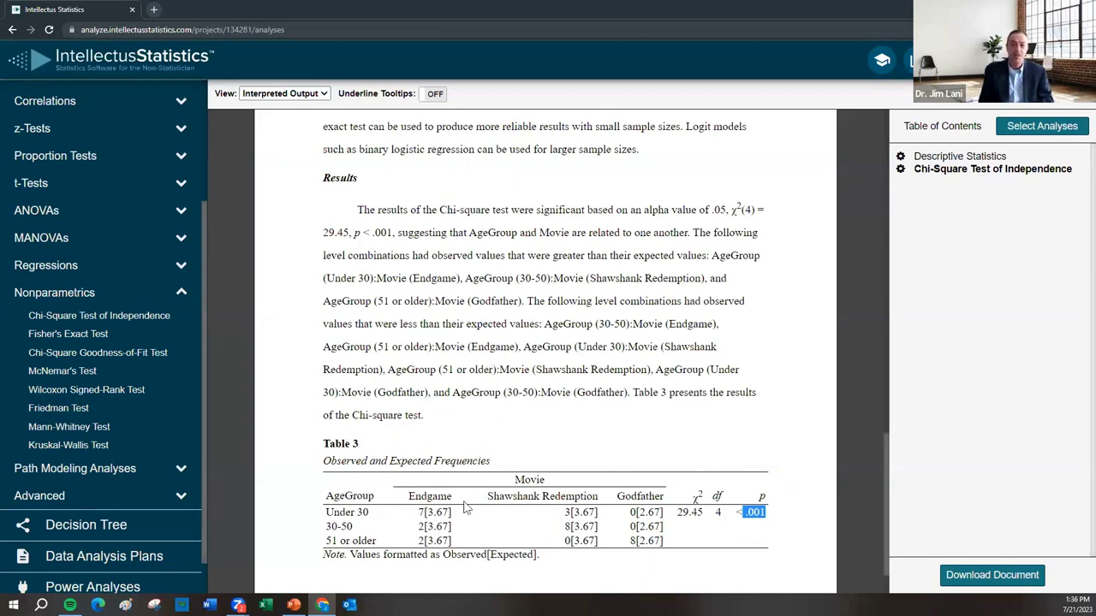
Compare observed and expected values in Table 3's Endgame column, highlighting the Under 30 and 30-50 cells.
{"action": "double_click", "coordinate": [421, 512]}
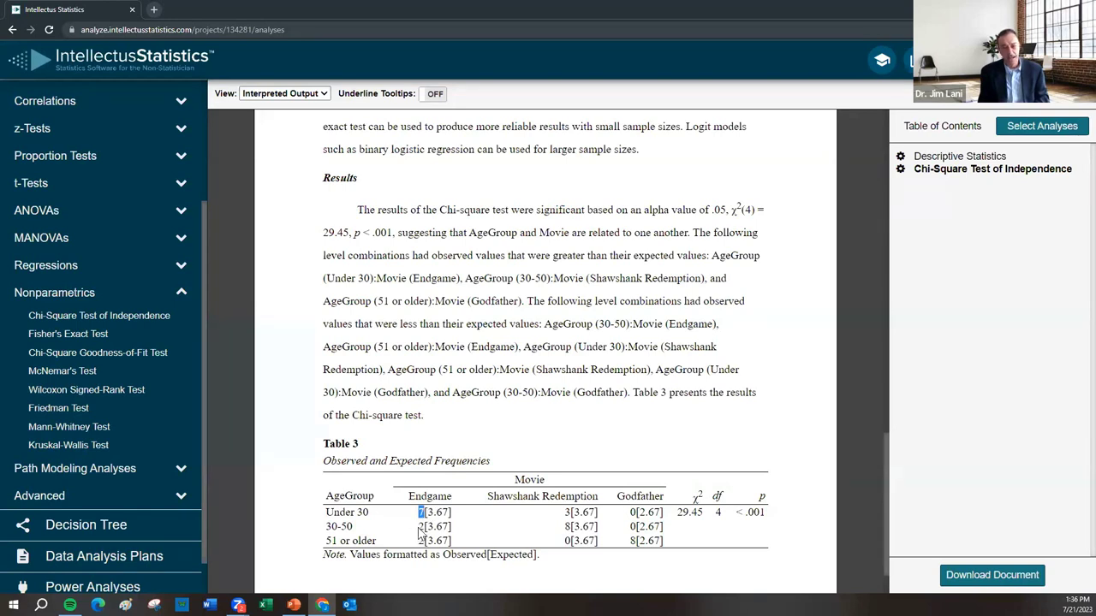
{"action": "left_click_drag", "start_coordinate": [418, 526], "coordinate": [424, 527]}
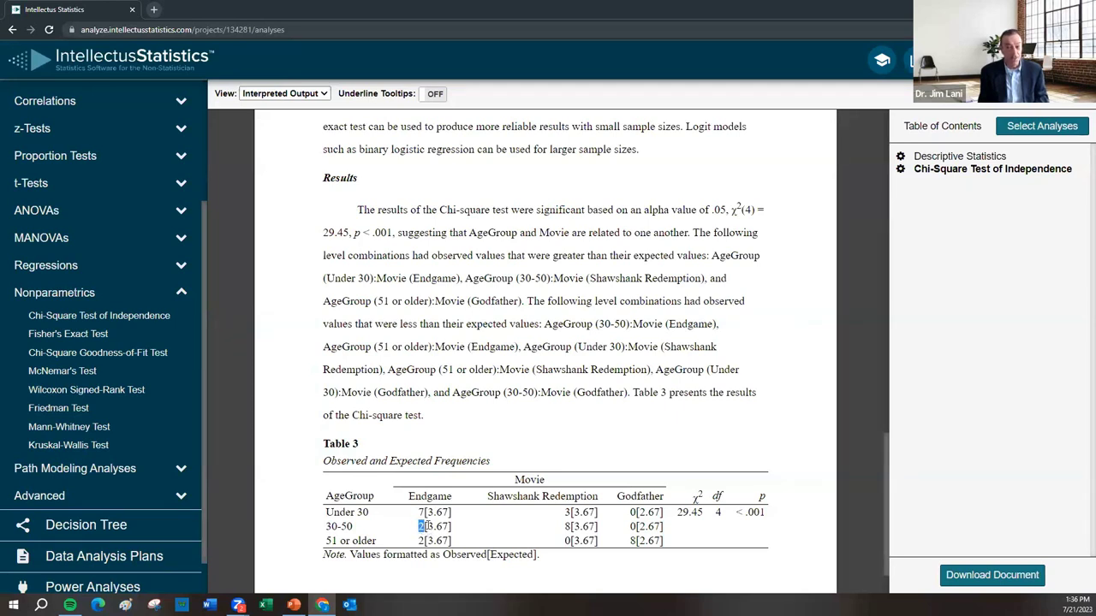
{"action": "left_click_drag", "start_coordinate": [425, 526], "coordinate": [454, 527]}
{"action": "left_click", "coordinate": [483, 537]}
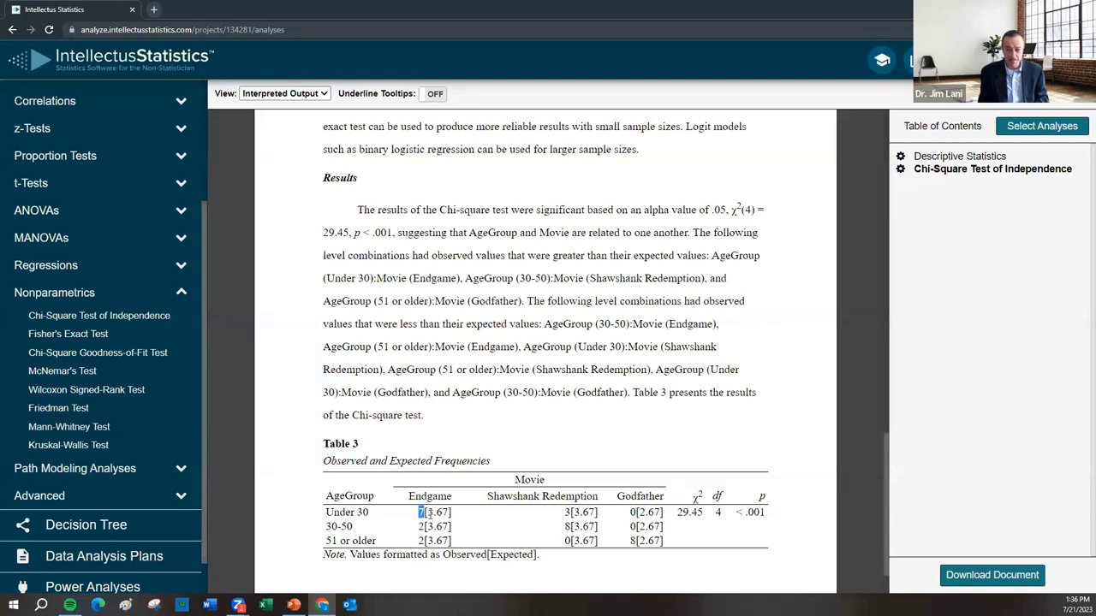
{"action": "left_click_drag", "start_coordinate": [426, 512], "coordinate": [449, 513]}
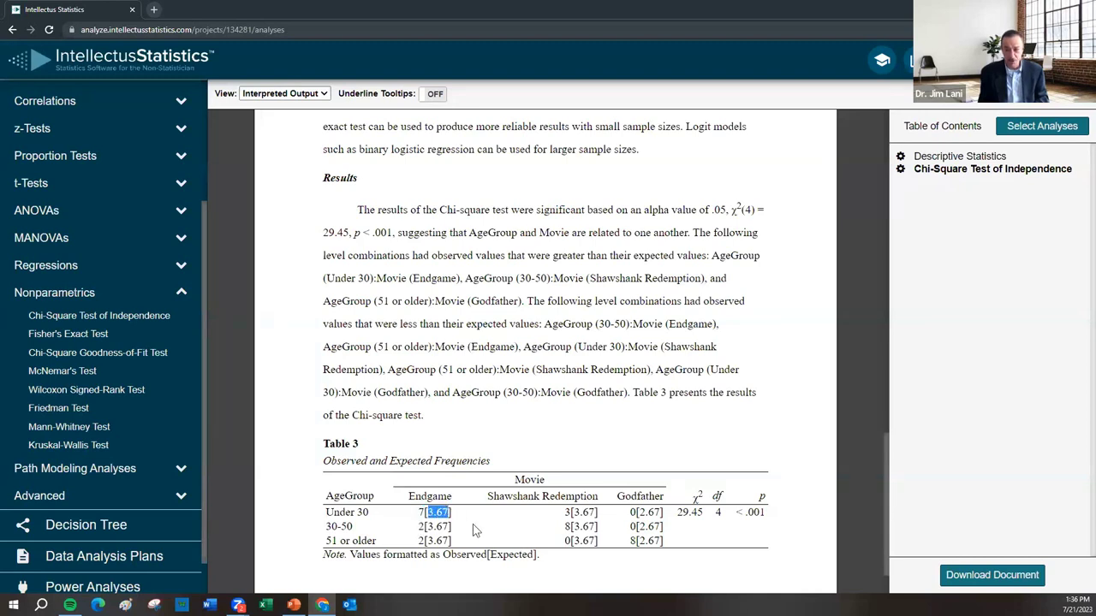
Highlight Table 3's observed counts for 30-50 Shawshank Redemption and 51 or older Endgame, plus both values for 51 or older Godfather.
{"action": "left_click_drag", "start_coordinate": [564, 527], "coordinate": [571, 526]}
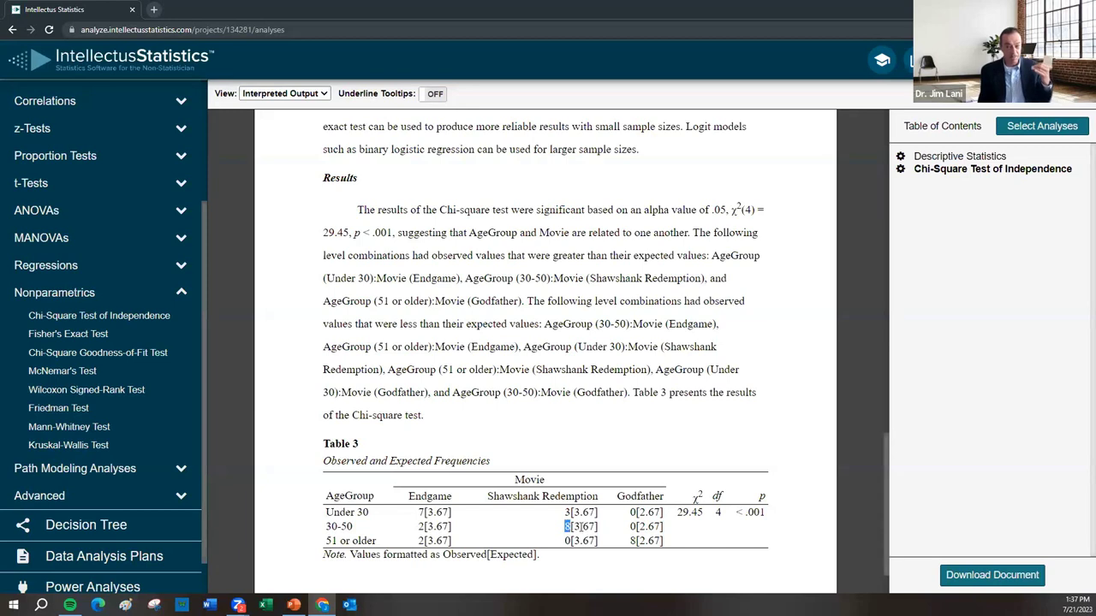
{"action": "double_click", "coordinate": [632, 540]}
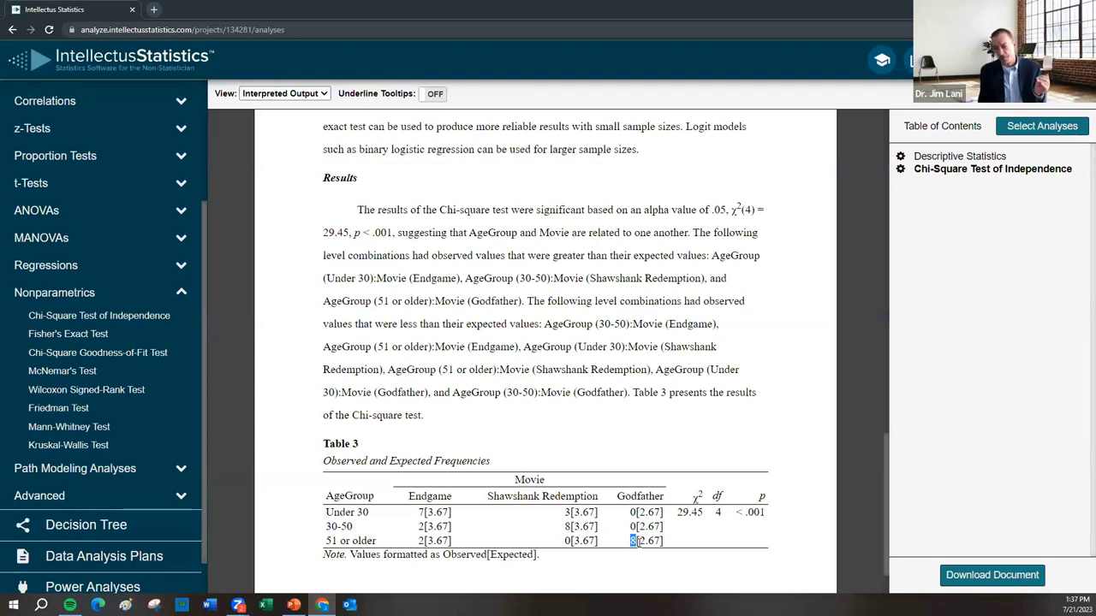
{"action": "left_click_drag", "start_coordinate": [640, 545], "coordinate": [663, 542]}
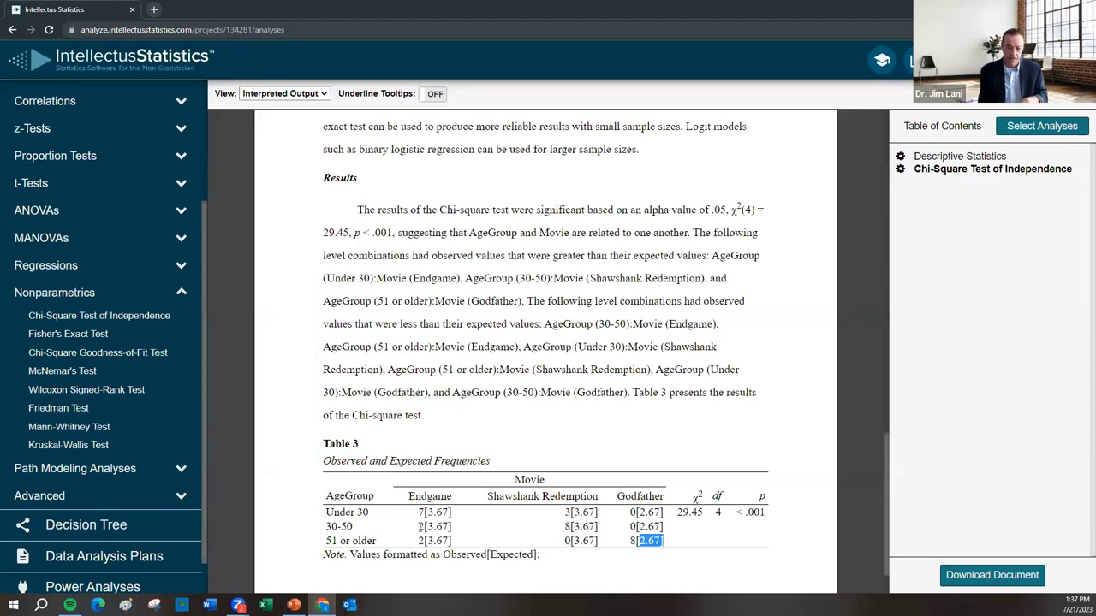
{"action": "left_click_drag", "start_coordinate": [418, 527], "coordinate": [425, 540]}
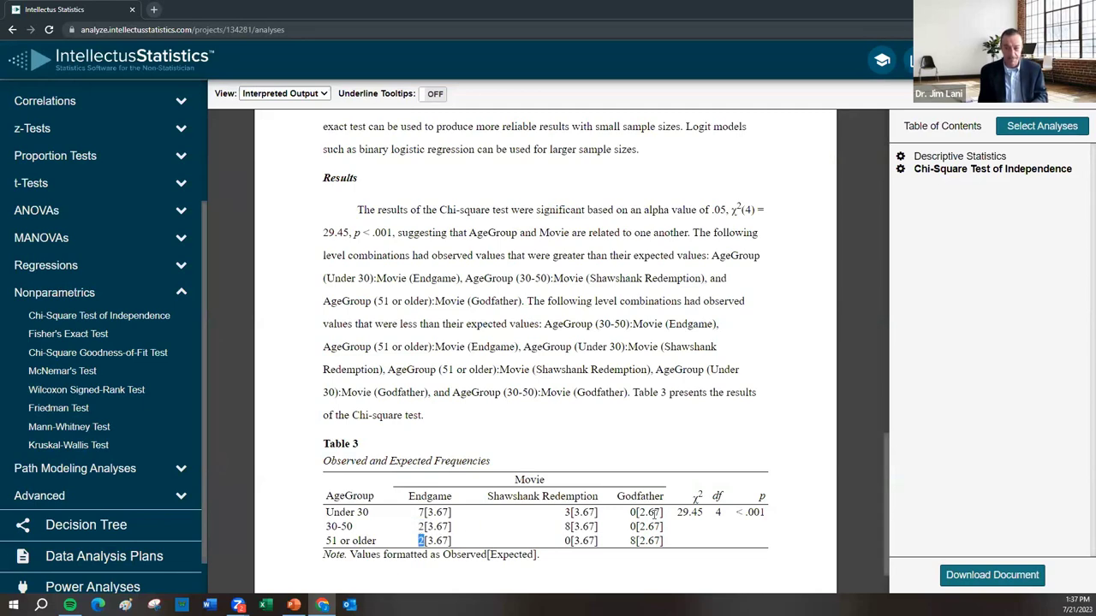
{"action": "scroll", "coordinate": [651, 509], "scroll_direction": "down", "scroll_amount": 1}
{"action": "scroll", "coordinate": [633, 508], "scroll_direction": "up", "scroll_amount": 1}
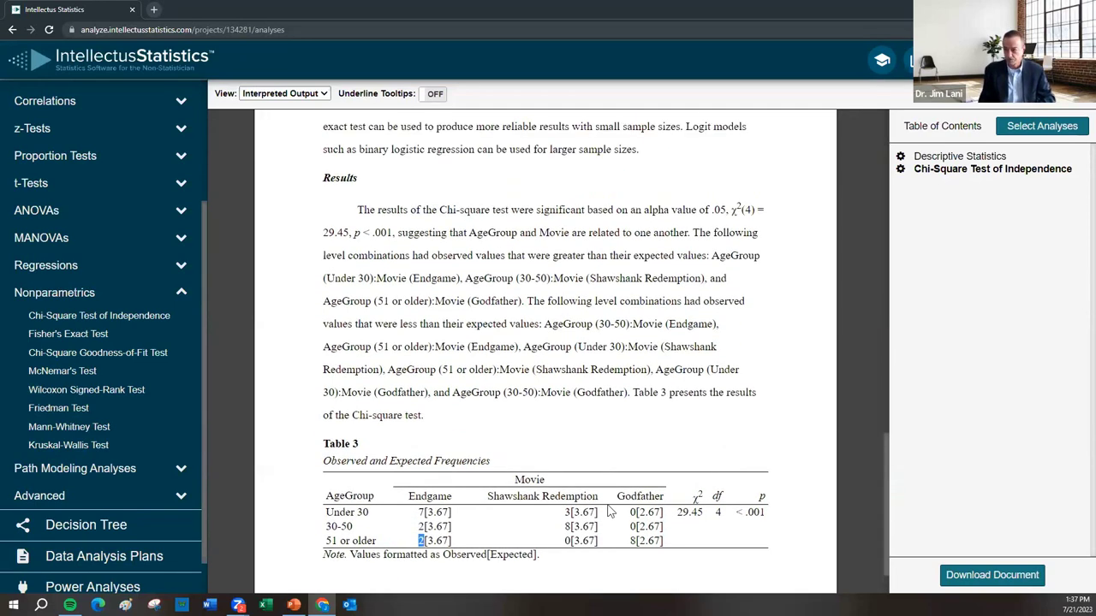
{"action": "left_click", "coordinate": [511, 442]}
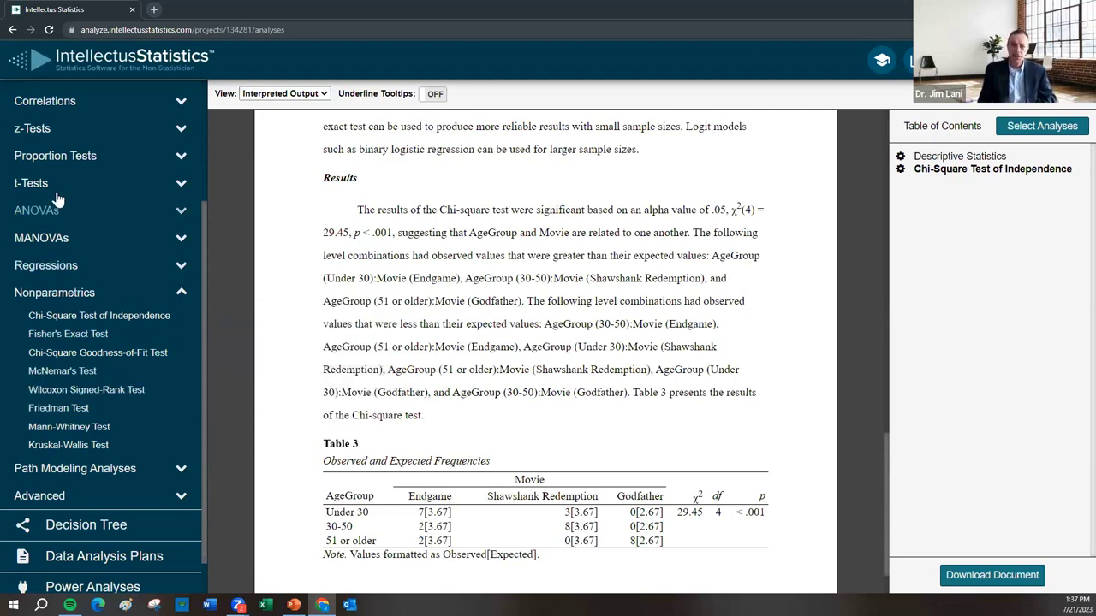
Calculate a Pearson Correlation with HoursSleep and GPAPre as the variables.
{"action": "scroll", "coordinate": [65, 162], "scroll_direction": "up", "scroll_amount": 2}
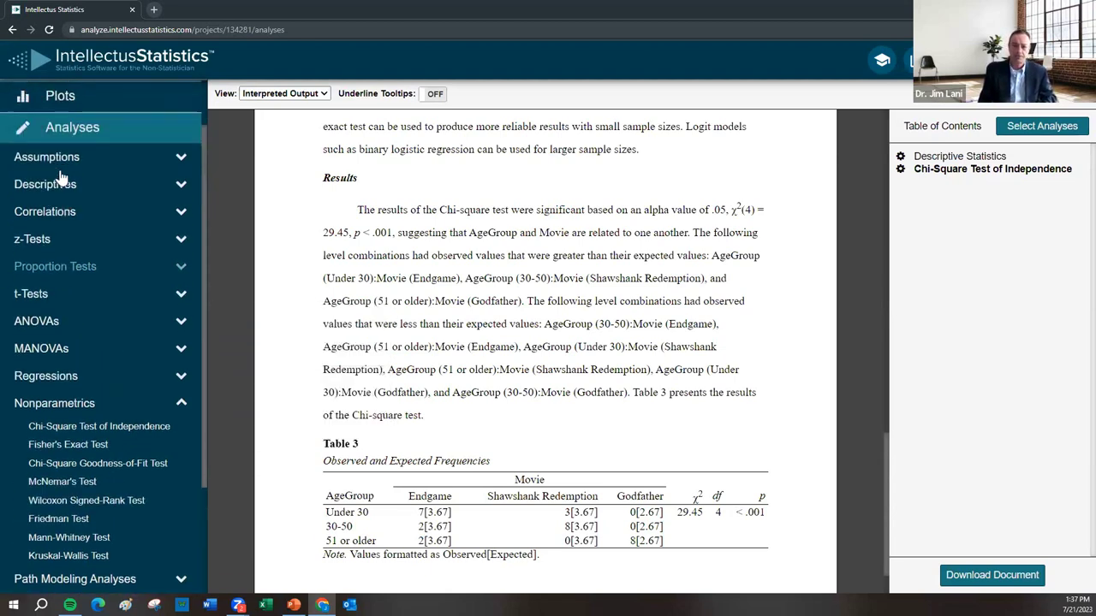
{"action": "left_click", "coordinate": [45, 217]}
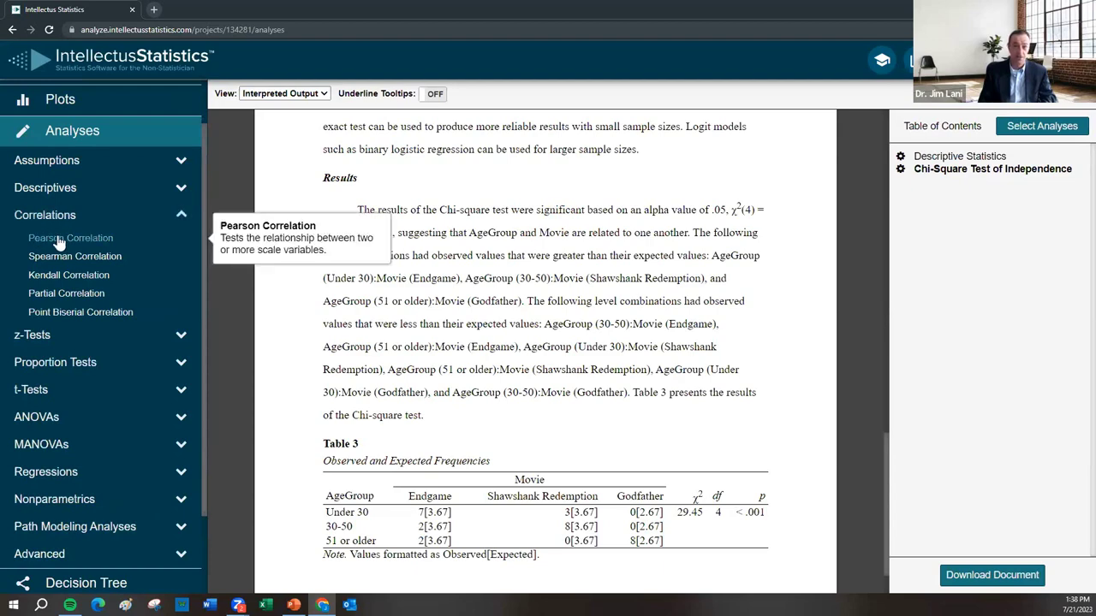
{"action": "left_click", "coordinate": [54, 238]}
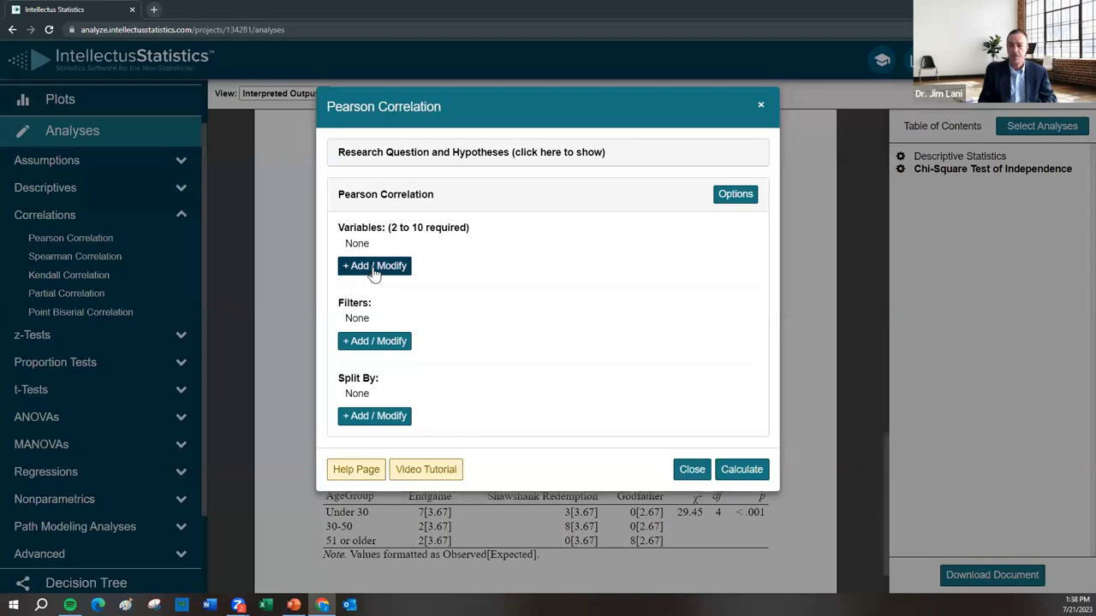
{"action": "left_click", "coordinate": [374, 267]}
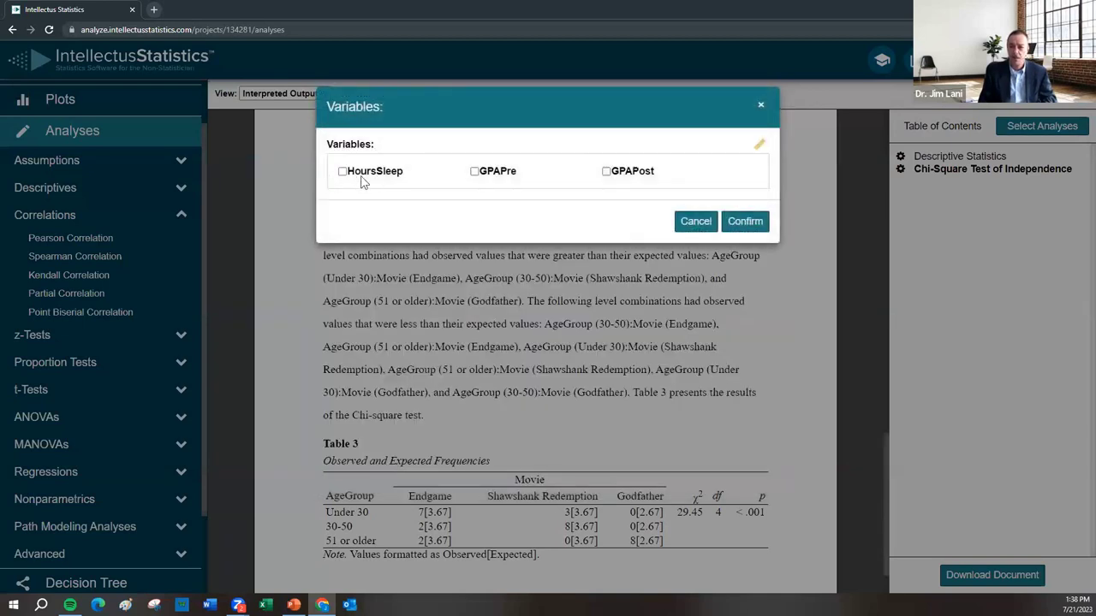
{"action": "left_click", "coordinate": [377, 176]}
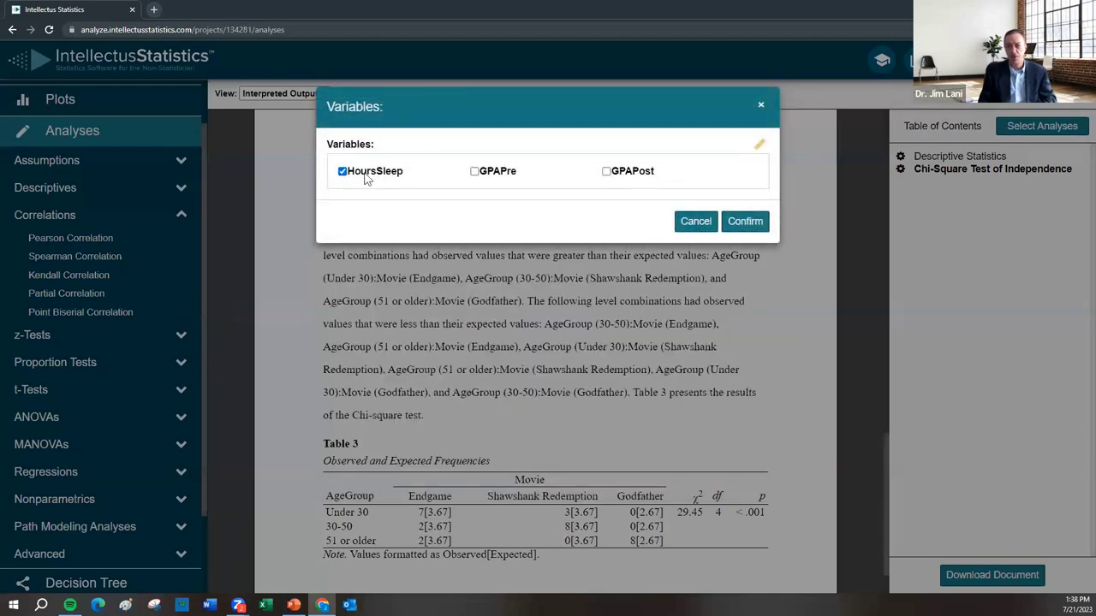
{"action": "left_click", "coordinate": [475, 173]}
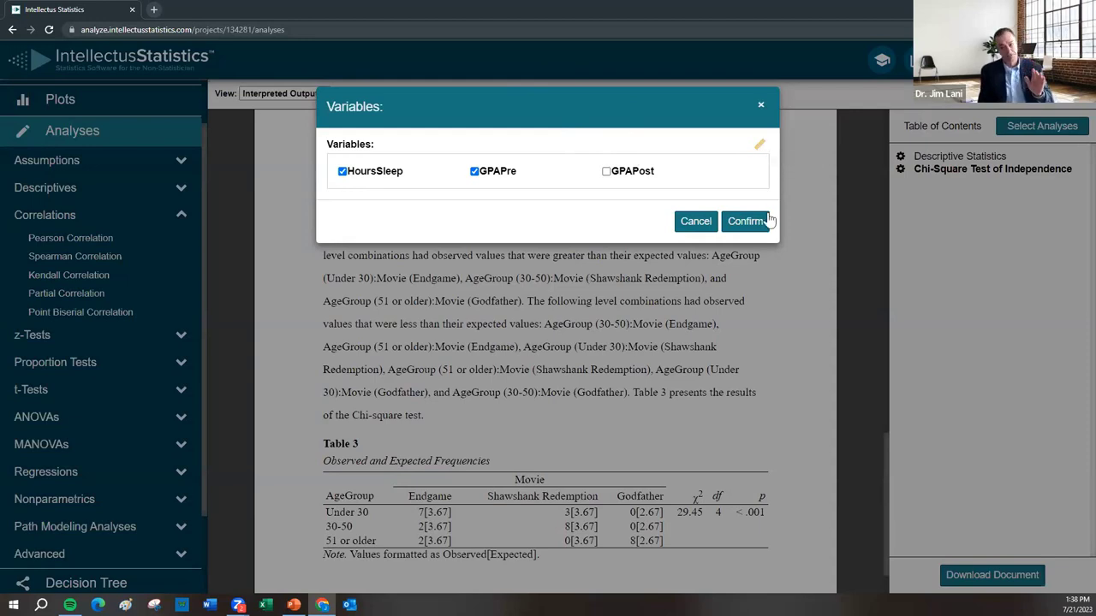
{"action": "left_click", "coordinate": [745, 224]}
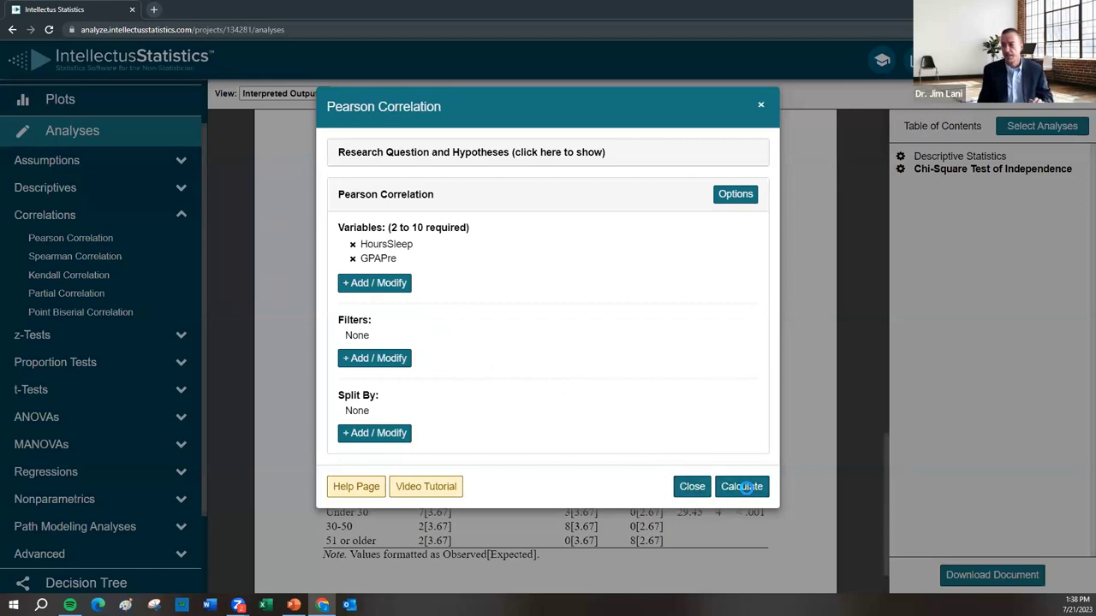
{"action": "left_click", "coordinate": [747, 487]}
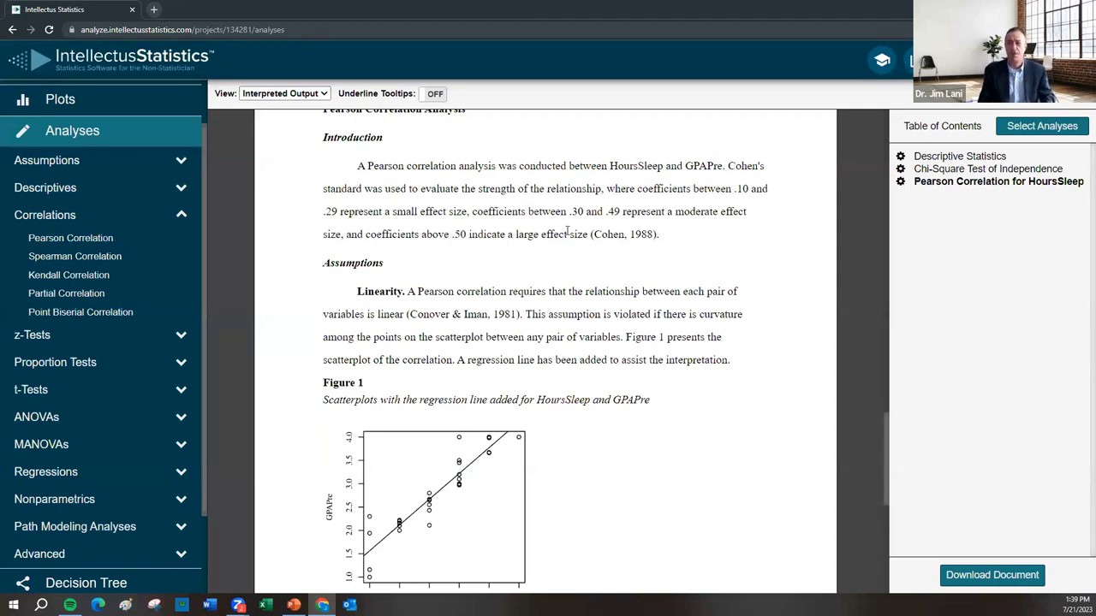
Examine the Pearson correlation report from the linearity assumption and Figure 1 scatterplot to the Results paragraph and Tables 4 and 5.
{"action": "scroll", "coordinate": [635, 262], "scroll_direction": "down", "scroll_amount": 2}
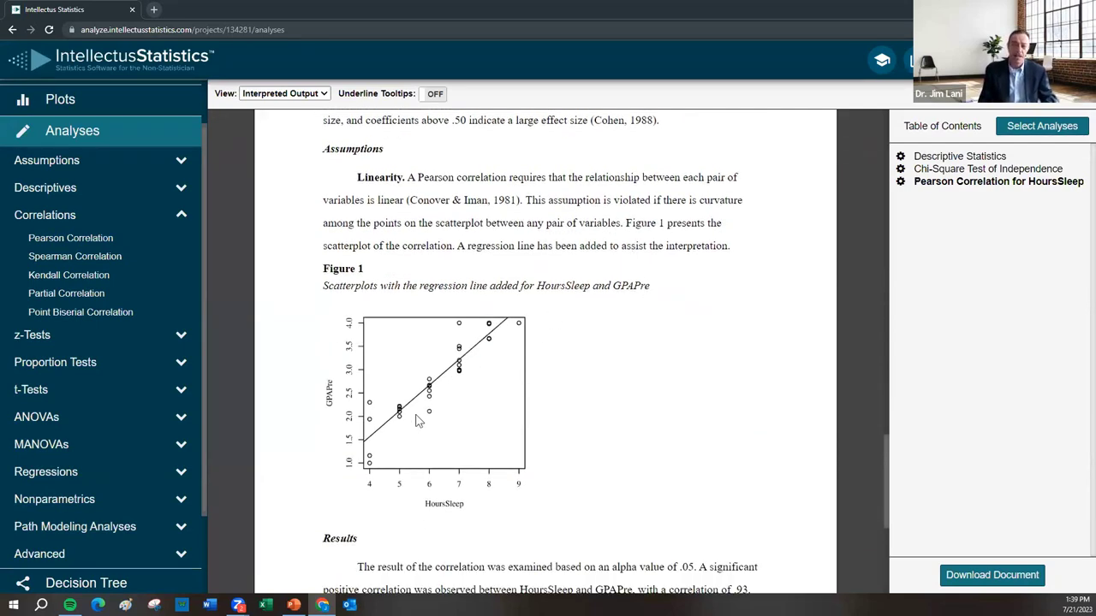
{"action": "mouse_move", "coordinate": [399, 431]}
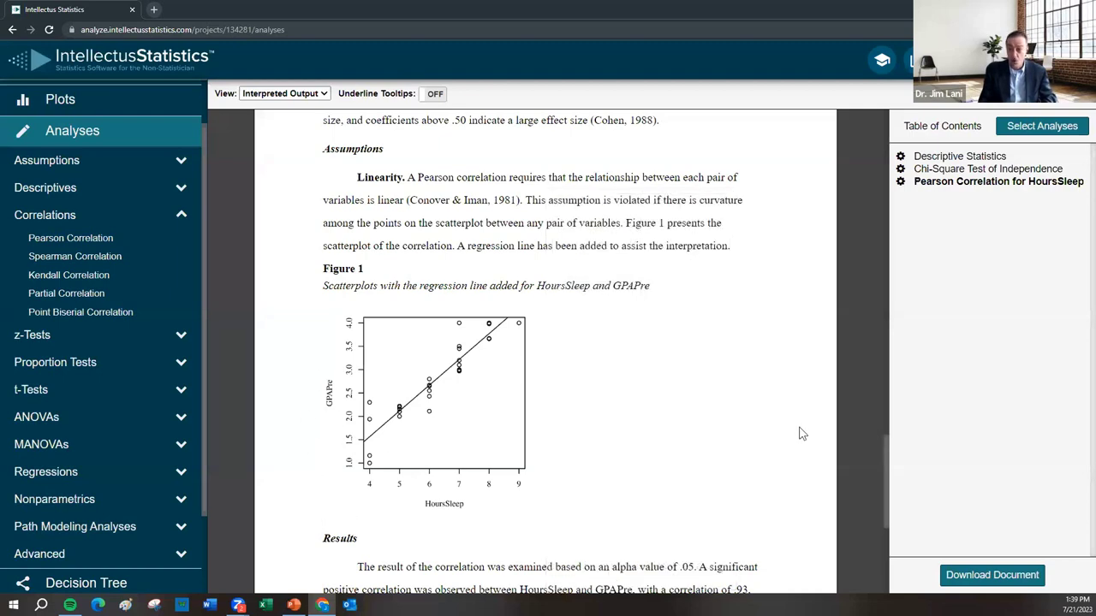
{"action": "mouse_move", "coordinate": [485, 417]}
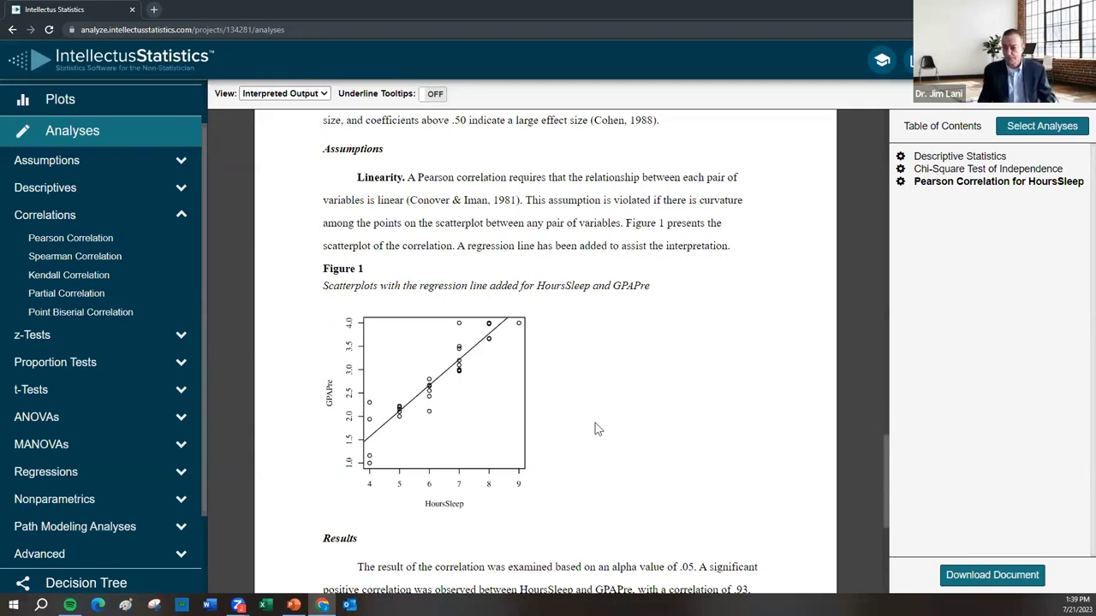
{"action": "scroll", "coordinate": [595, 423], "scroll_direction": "down", "scroll_amount": 3}
{"action": "scroll", "coordinate": [602, 428], "scroll_direction": "down", "scroll_amount": 1}
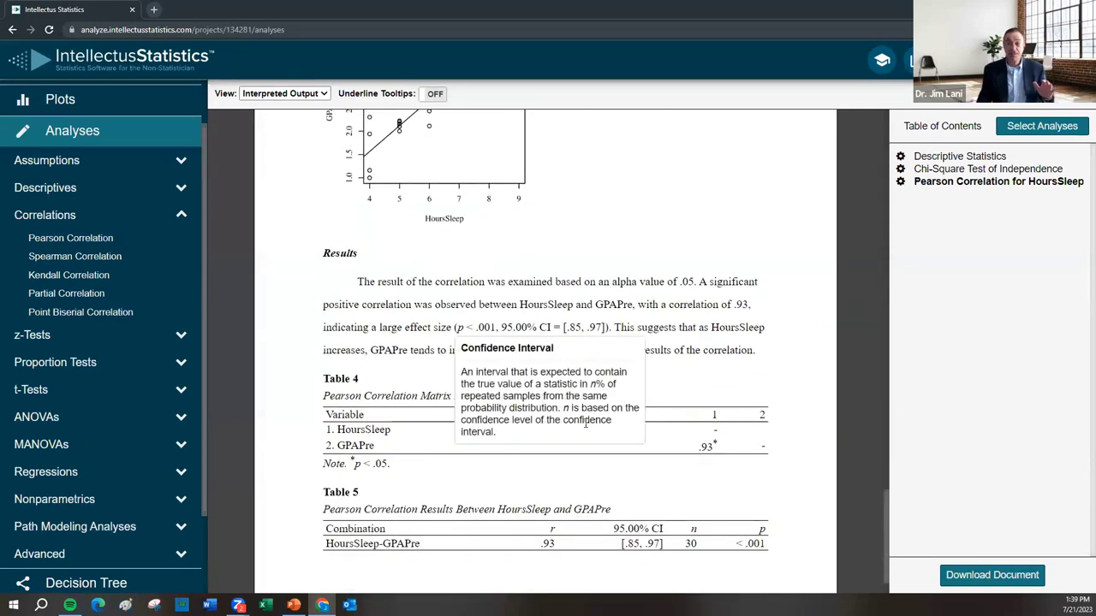
Highlight the words "significant" and "positive" and the correlation coefficient in the Pearson correlation's Results paragraph.
{"action": "scroll", "coordinate": [677, 285], "scroll_direction": "up", "scroll_amount": 2}
{"action": "scroll", "coordinate": [678, 285], "scroll_direction": "down", "scroll_amount": 1}
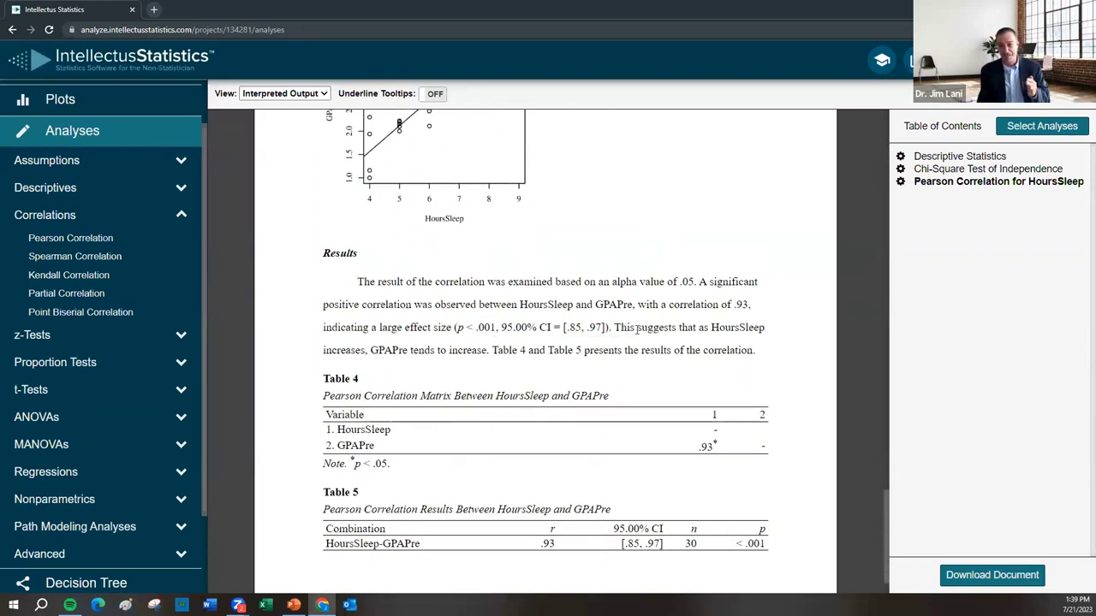
{"action": "double_click", "coordinate": [730, 282]}
{"action": "double_click", "coordinate": [341, 304]}
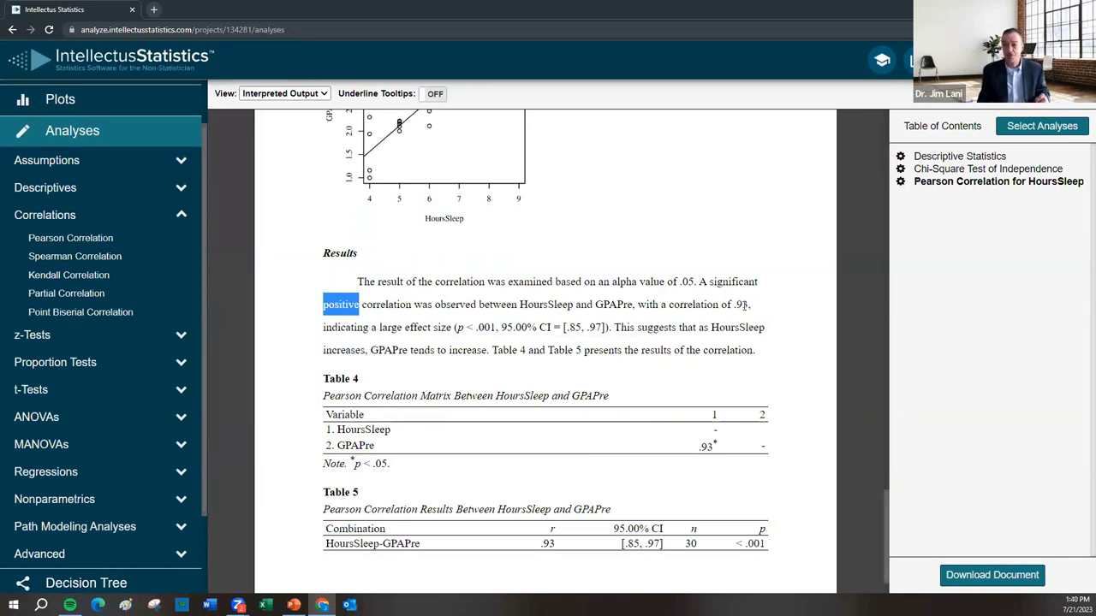
{"action": "left_click_drag", "start_coordinate": [750, 304], "coordinate": [734, 305]}
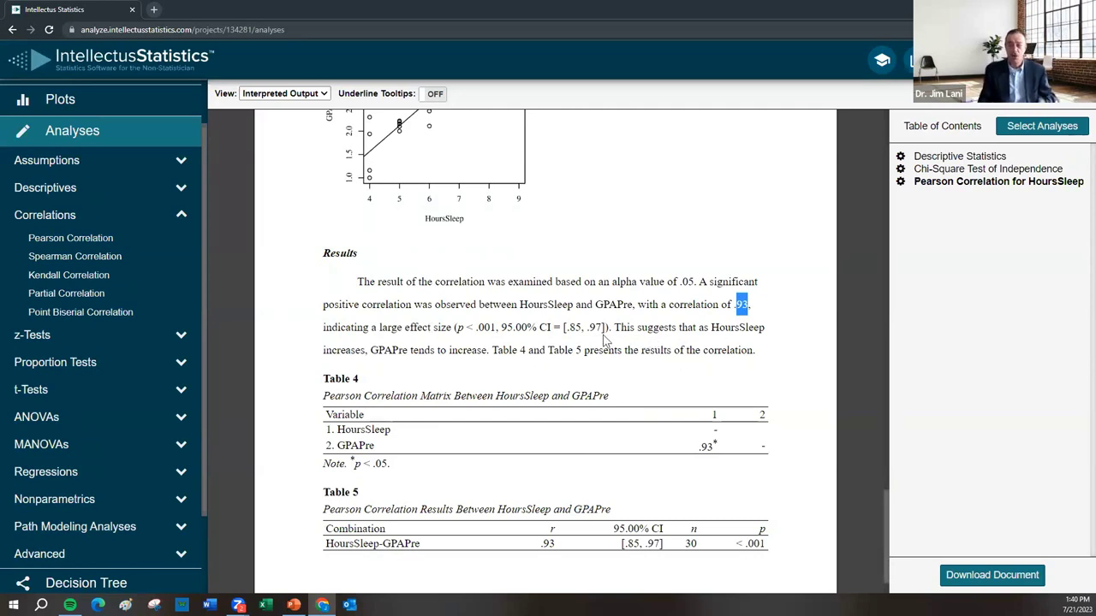
{"action": "mouse_move", "coordinate": [617, 327]}
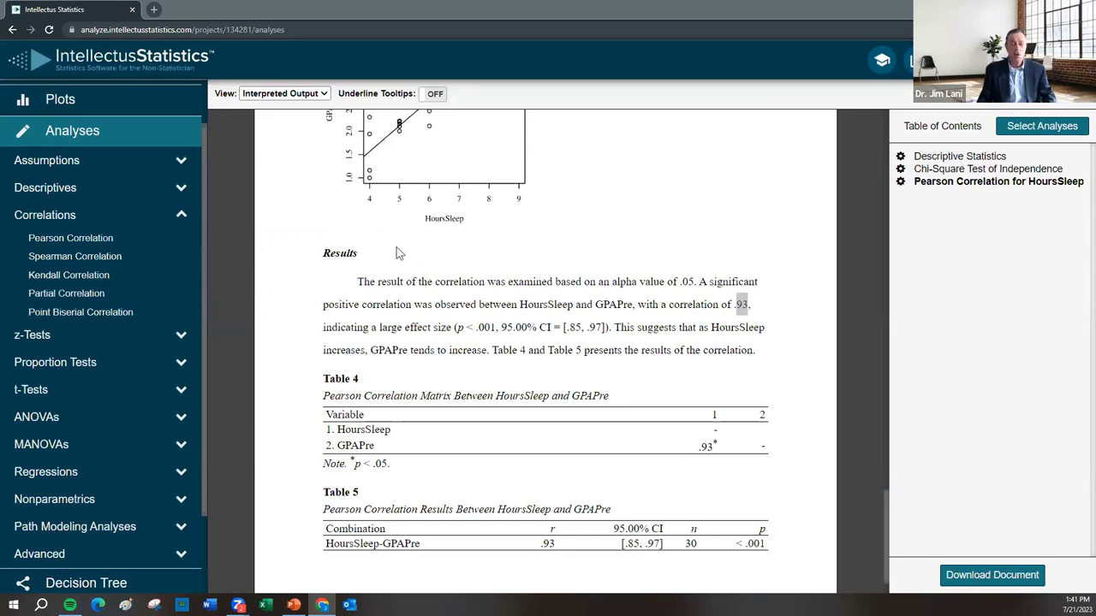
Highlight the GPAPre correlation coefficient in Table 4 and return to the confidence interval in the Results paragraph.
{"action": "scroll", "coordinate": [531, 332], "scroll_direction": "down", "scroll_amount": 1}
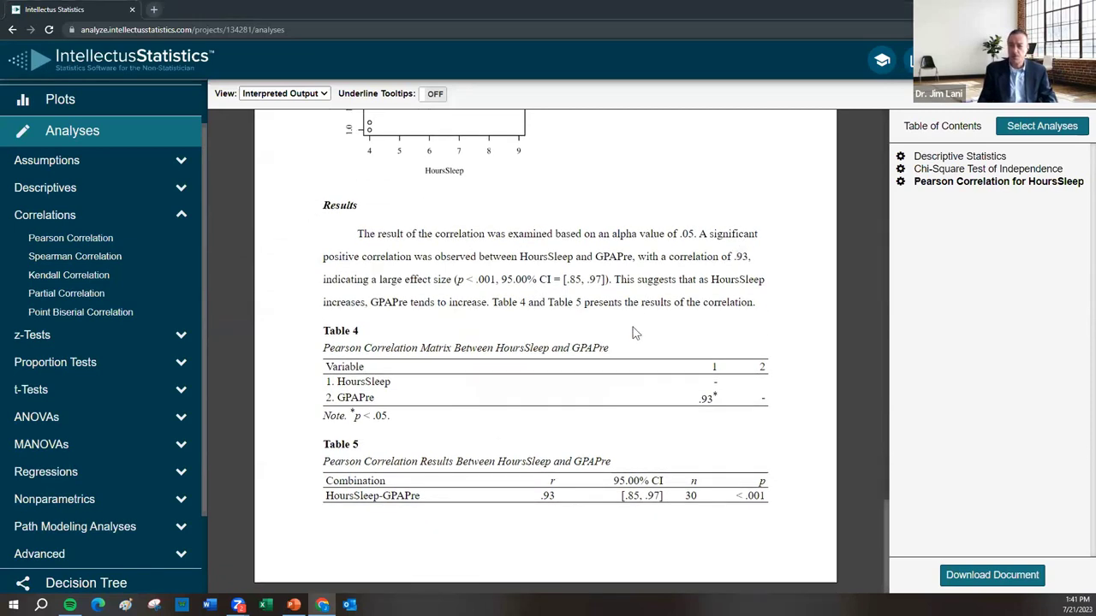
{"action": "double_click", "coordinate": [708, 399]}
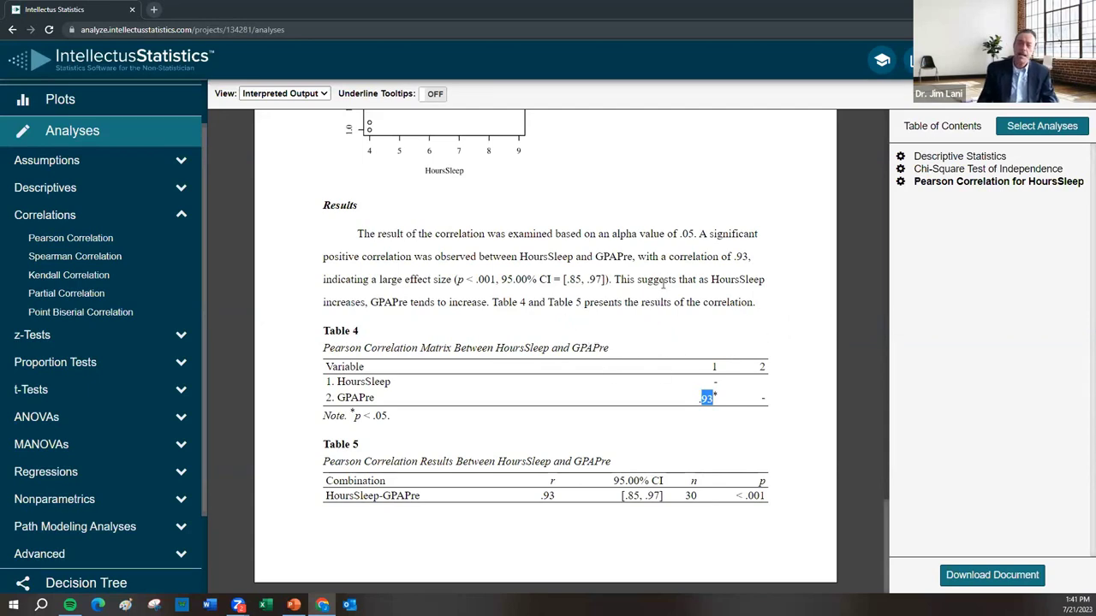
{"action": "scroll", "coordinate": [630, 279], "scroll_direction": "up", "scroll_amount": 1}
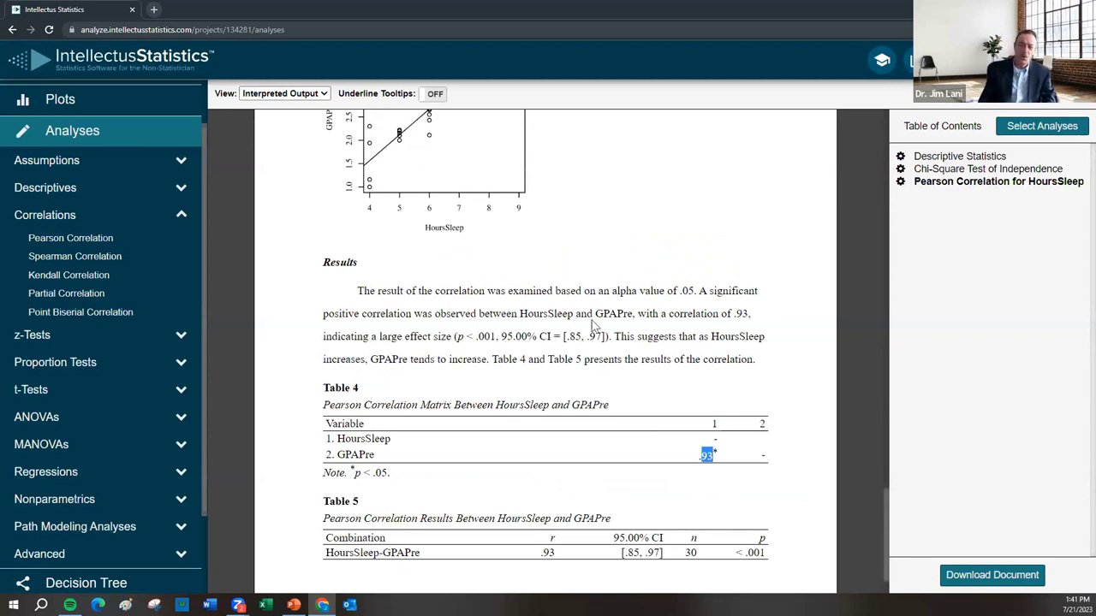
{"action": "mouse_move", "coordinate": [570, 336]}
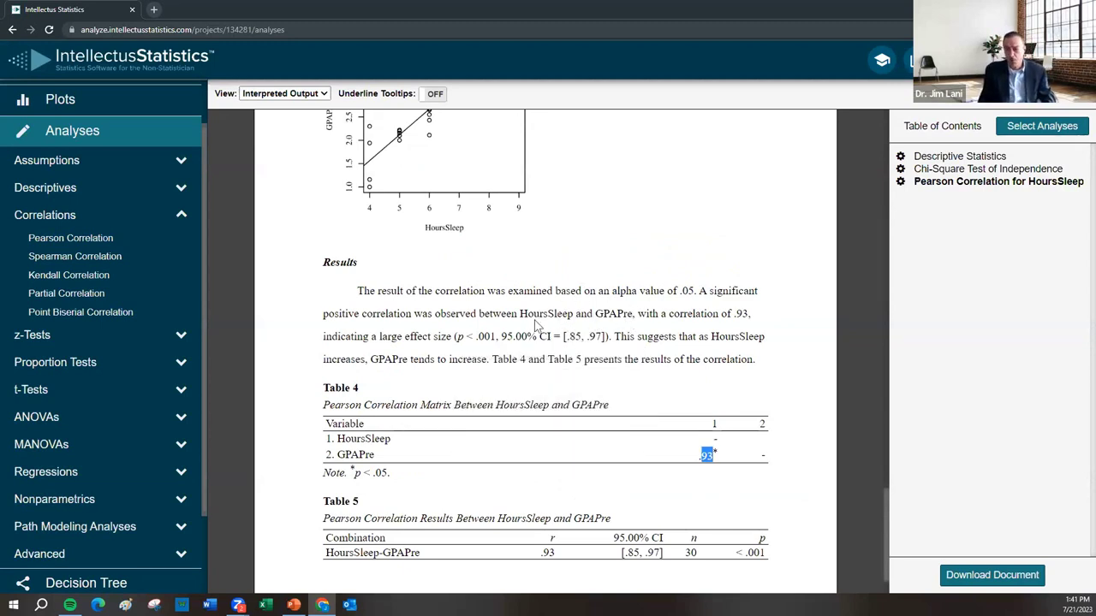
View the Pearson Correlation setup without calculating, and highlight HoursSleep and GPAPre in the Results paragraph.
{"action": "left_click", "coordinate": [96, 238]}
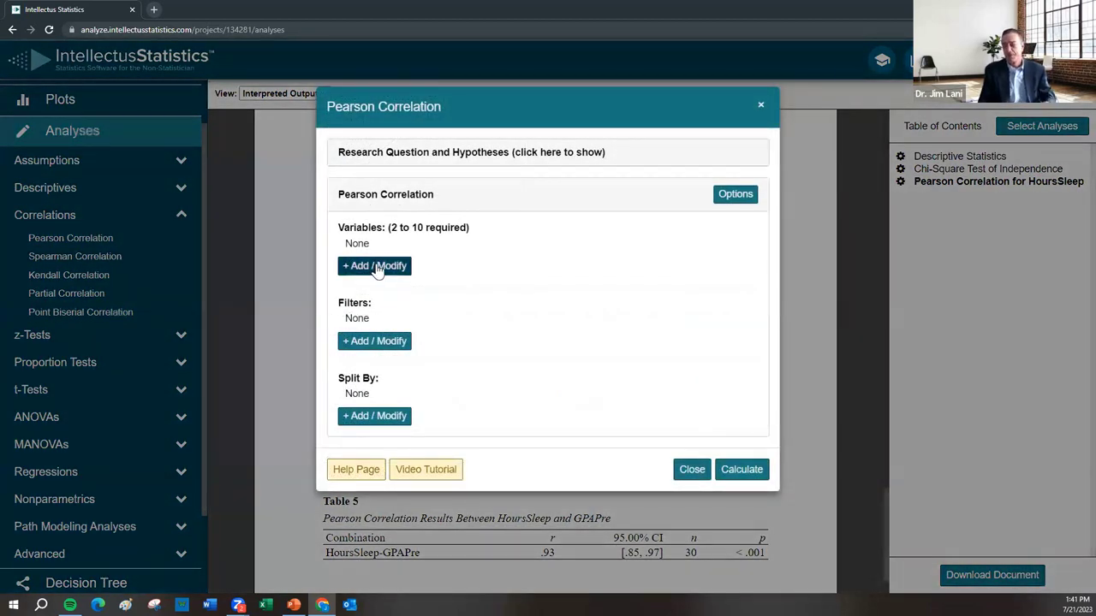
{"action": "left_click", "coordinate": [760, 109]}
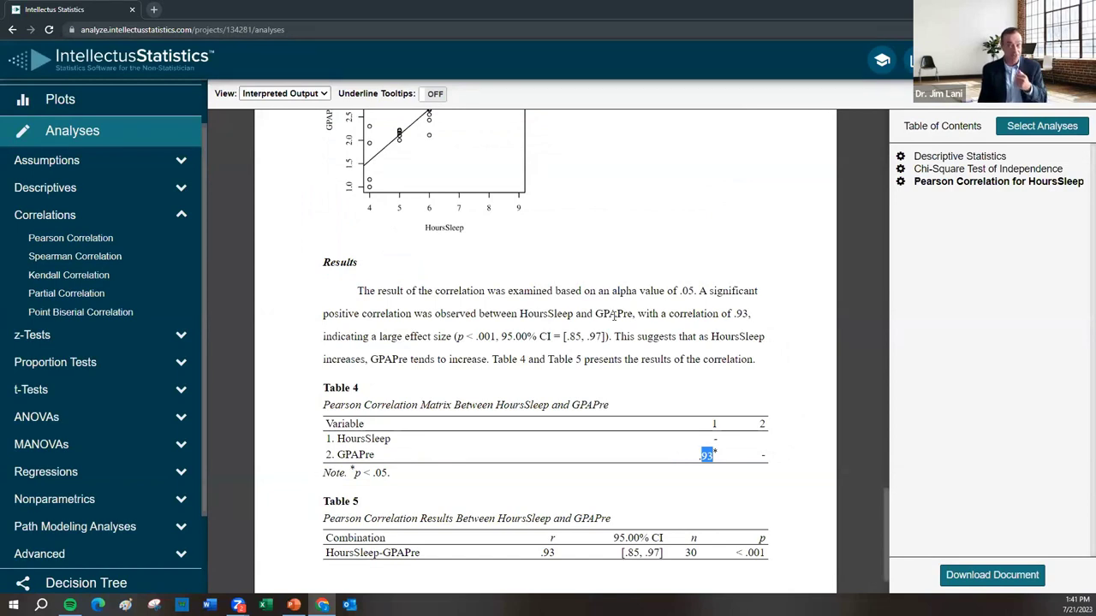
{"action": "double_click", "coordinate": [545, 314]}
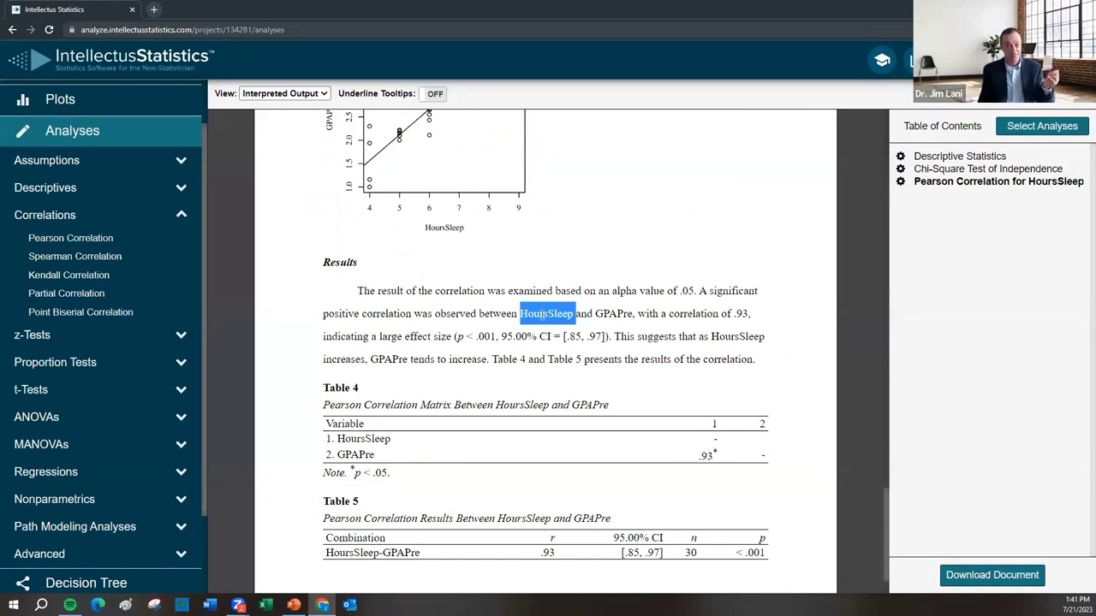
{"action": "double_click", "coordinate": [617, 313]}
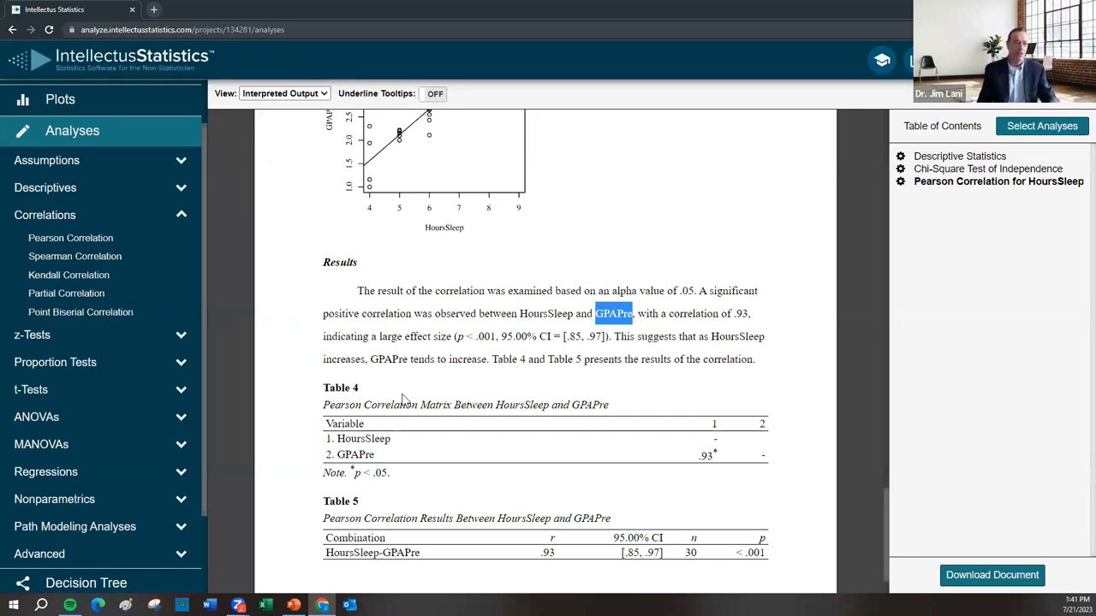
{"action": "scroll", "coordinate": [555, 346], "scroll_direction": "down", "scroll_amount": 1}
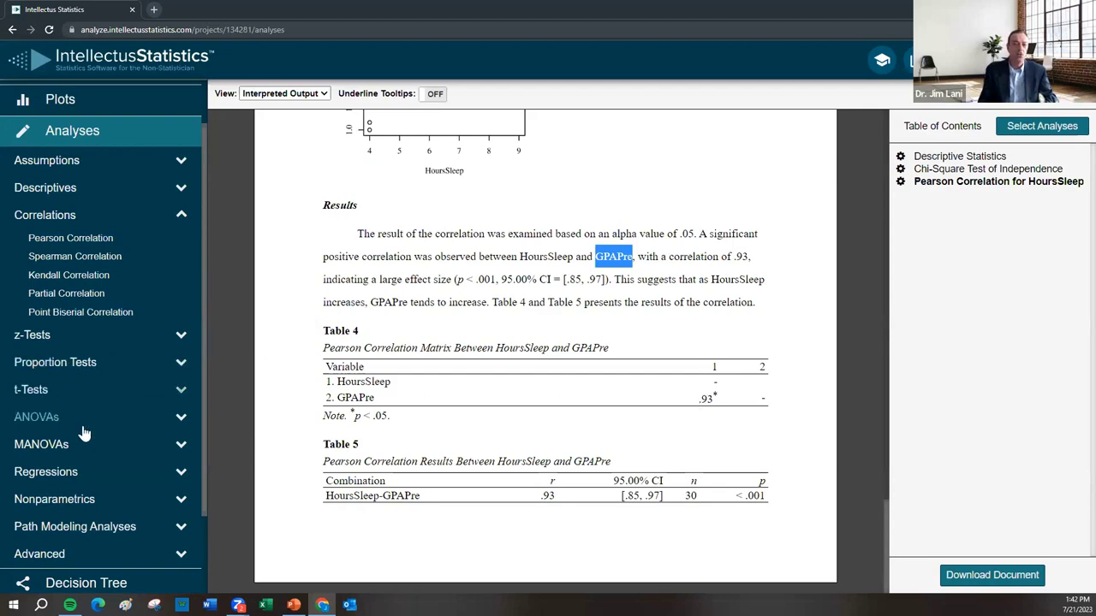
Start a Linear Regression with GPAPre as the dependent variable.
{"action": "left_click", "coordinate": [52, 472]}
{"action": "scroll", "coordinate": [94, 428], "scroll_direction": "down", "scroll_amount": 3}
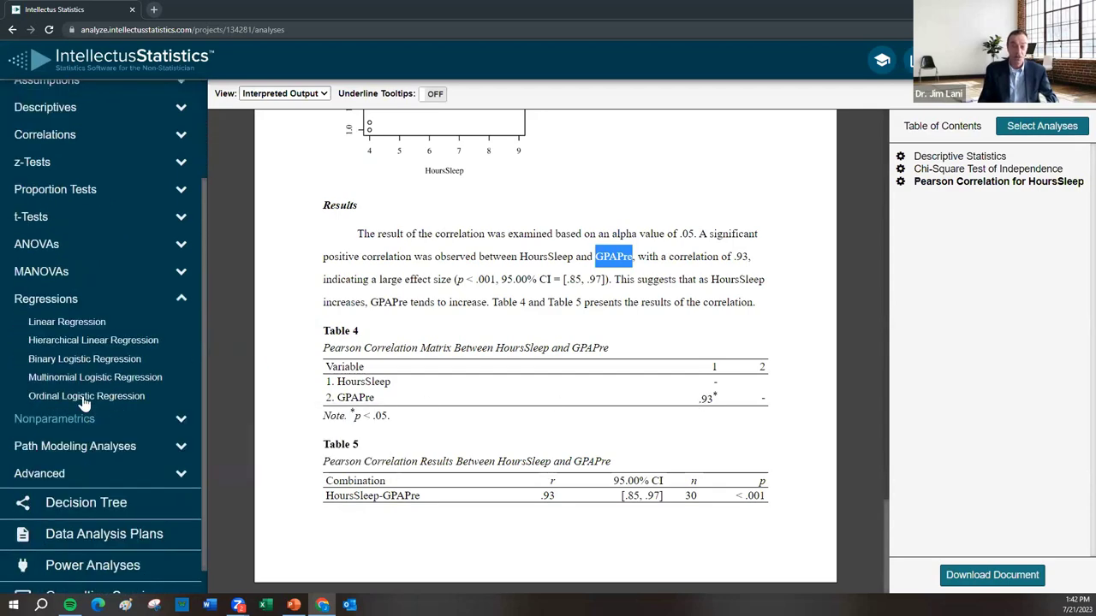
{"action": "mouse_move", "coordinate": [53, 302]}
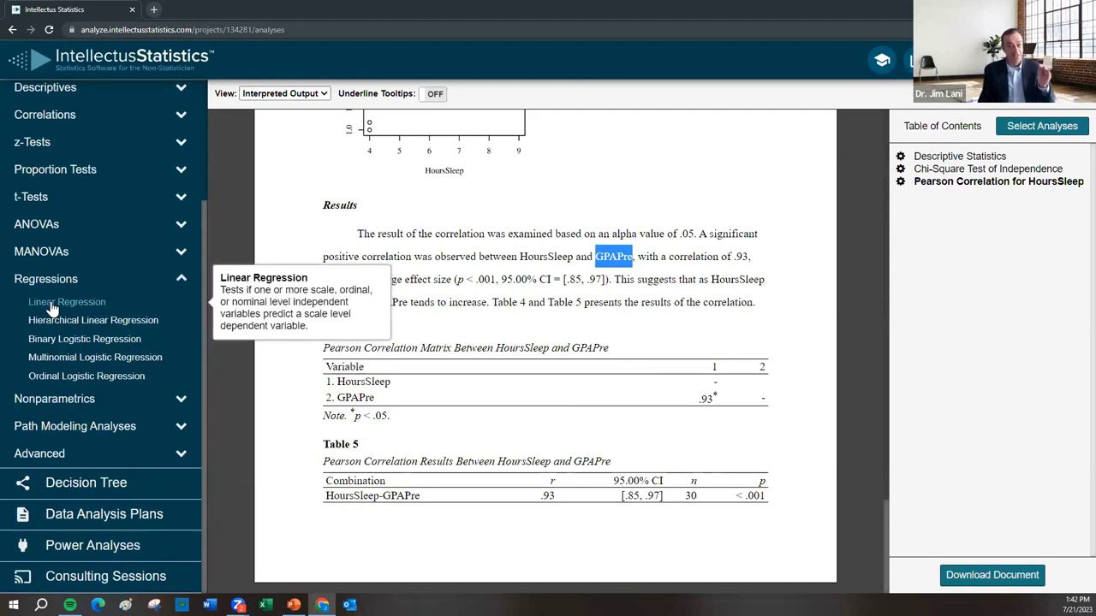
{"action": "left_click", "coordinate": [53, 305]}
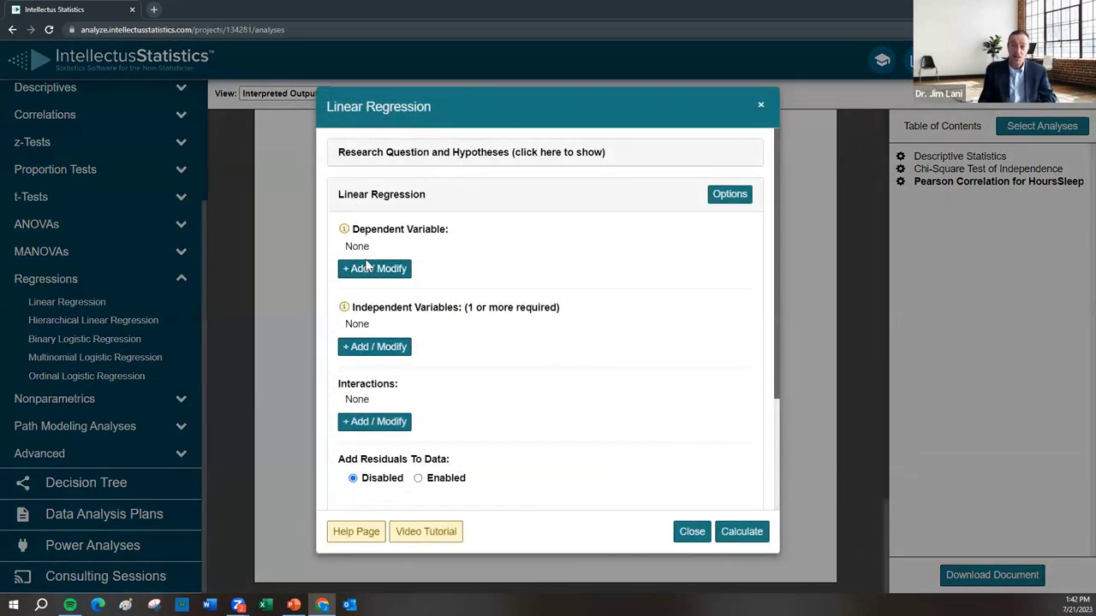
{"action": "left_click", "coordinate": [375, 271]}
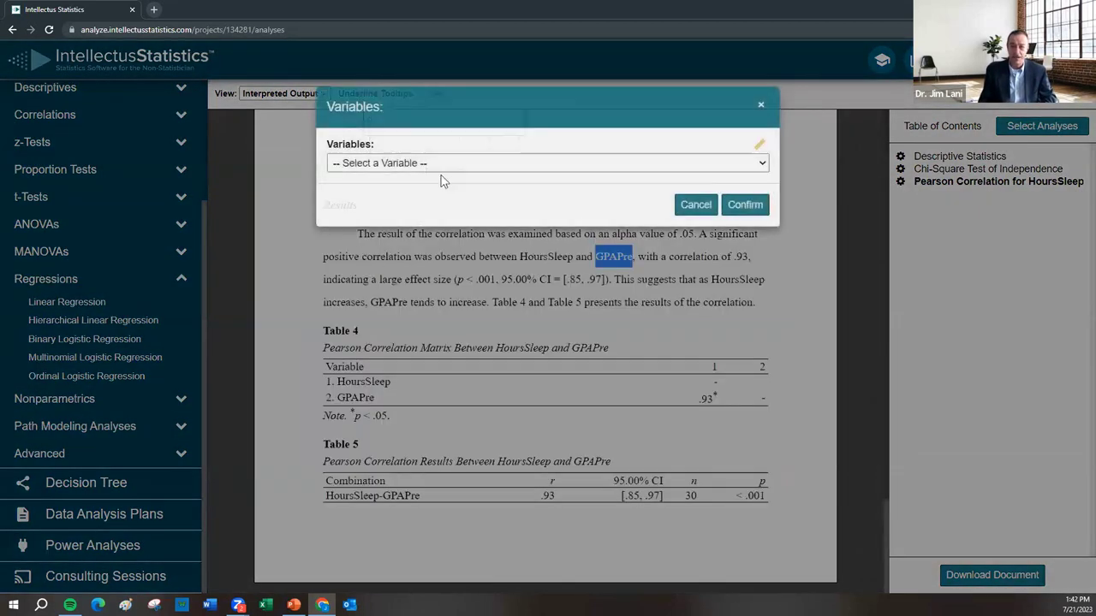
{"action": "left_click", "coordinate": [399, 164]}
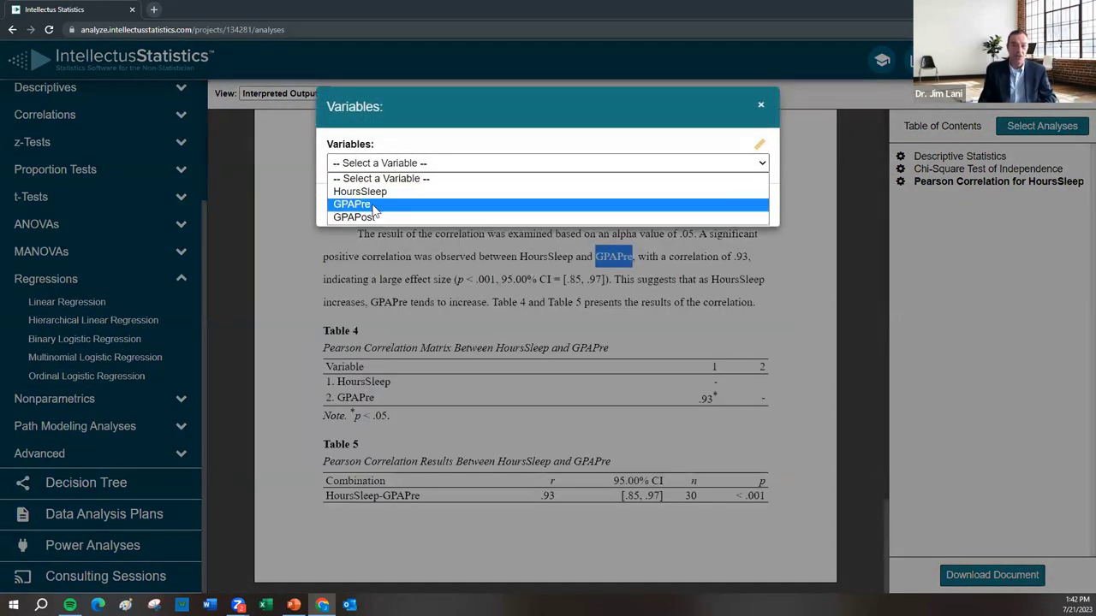
{"action": "left_click", "coordinate": [375, 206]}
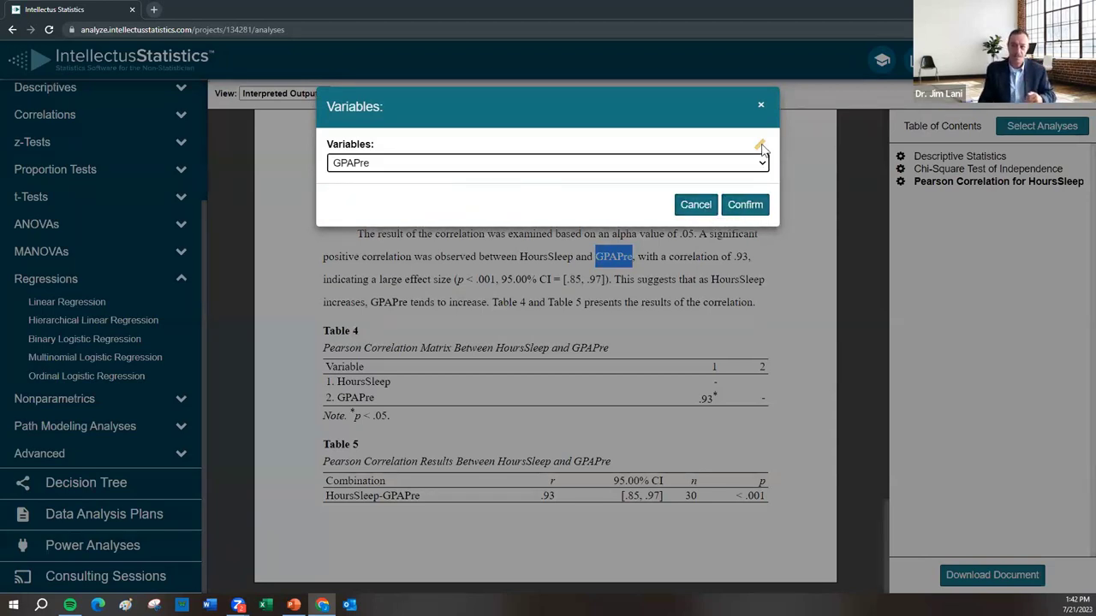
{"action": "left_click", "coordinate": [745, 204]}
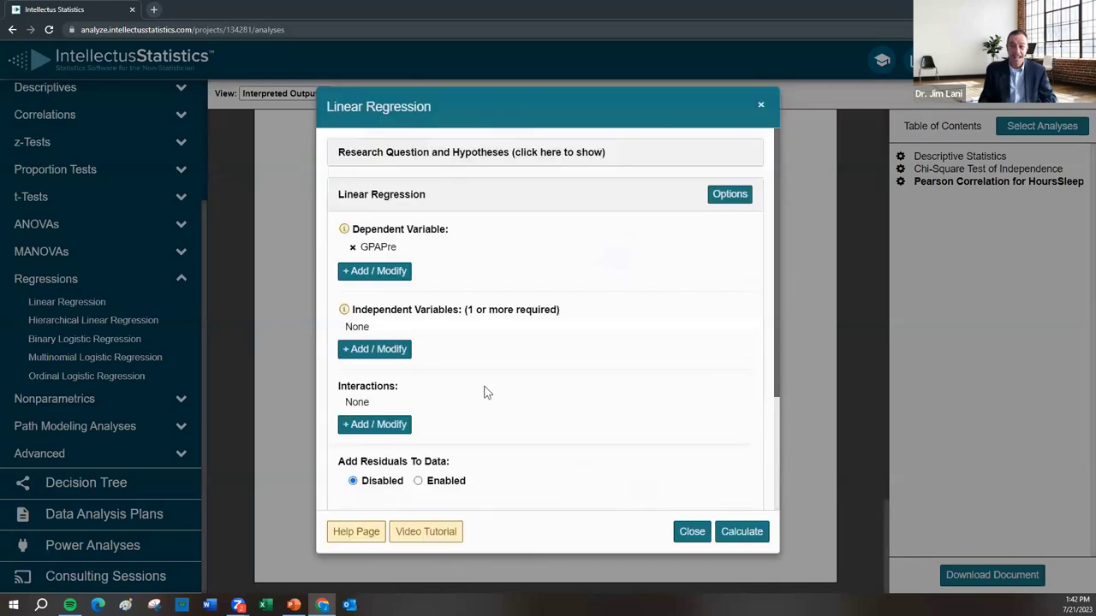
Add HoursSleep as the independent variable and calculate the linear regression.
{"action": "left_click", "coordinate": [368, 354]}
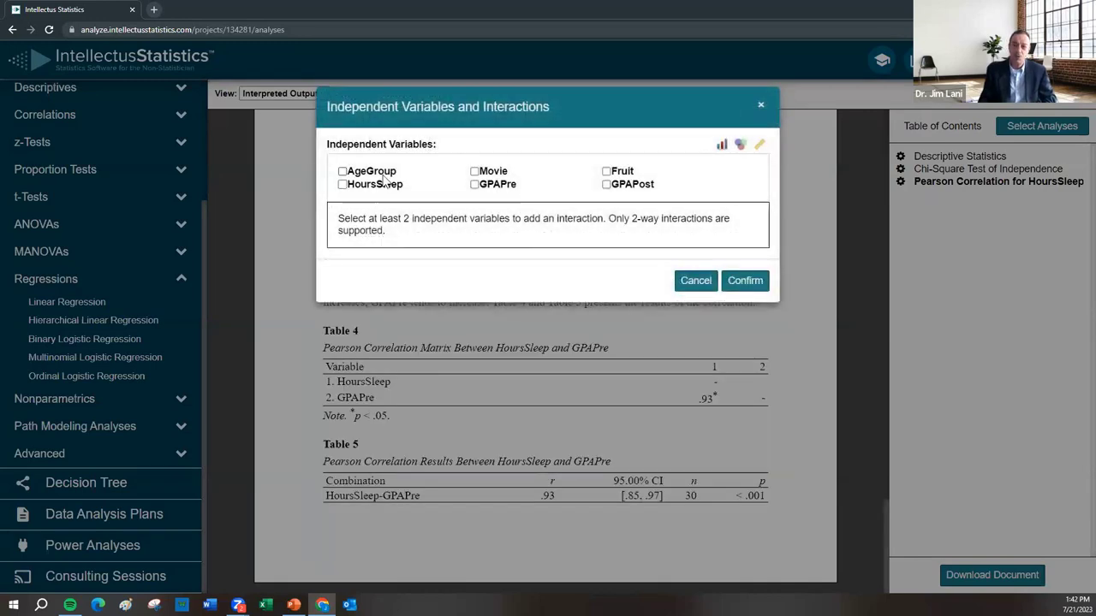
{"action": "left_click", "coordinate": [380, 190]}
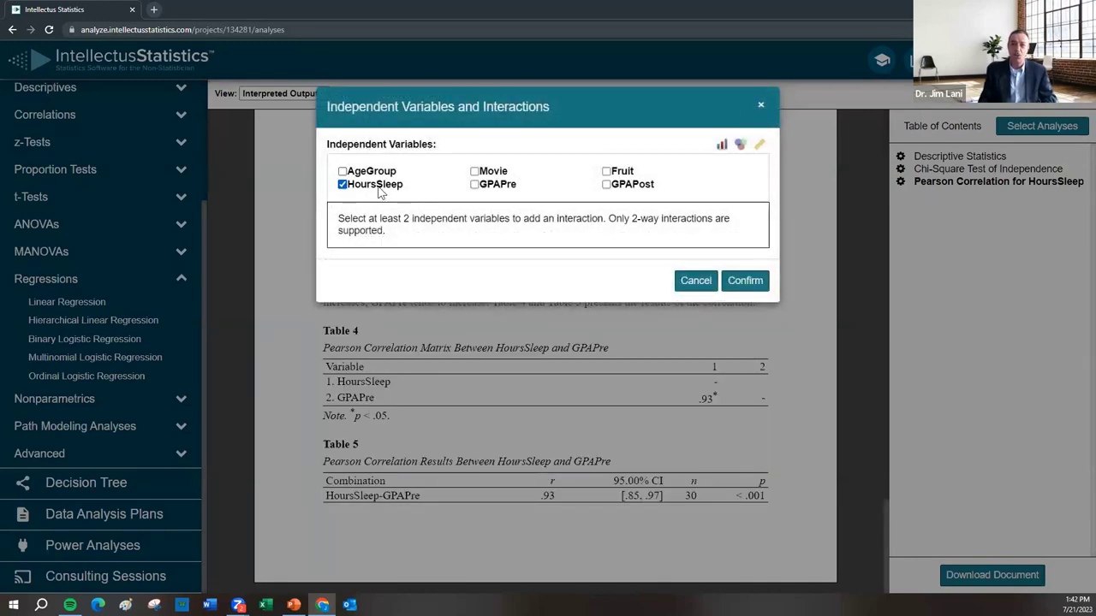
{"action": "left_click", "coordinate": [746, 281]}
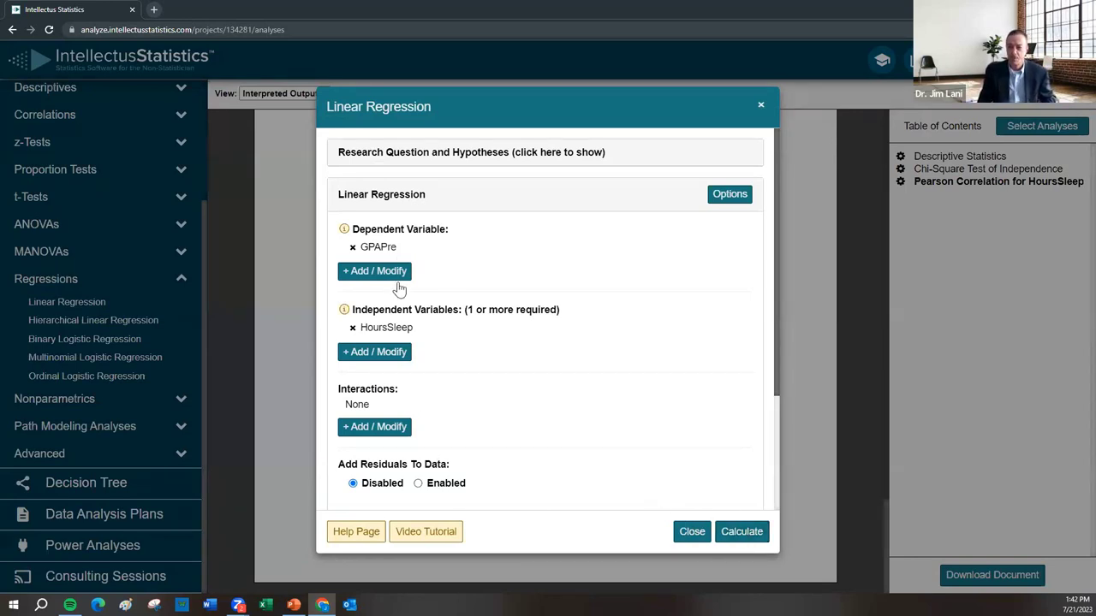
{"action": "left_click", "coordinate": [742, 535]}
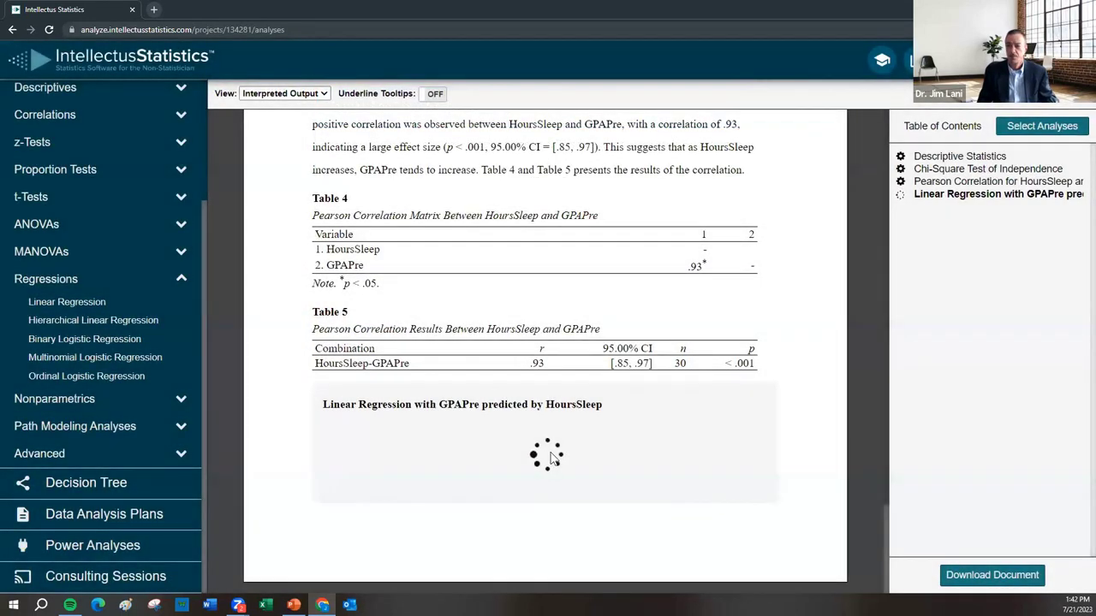
Review the regression's Normality assumption, highlighting the Shapiro-Wilk test, its W and p values, and the concluding statement.
{"action": "scroll", "coordinate": [597, 436], "scroll_direction": "down", "scroll_amount": 3}
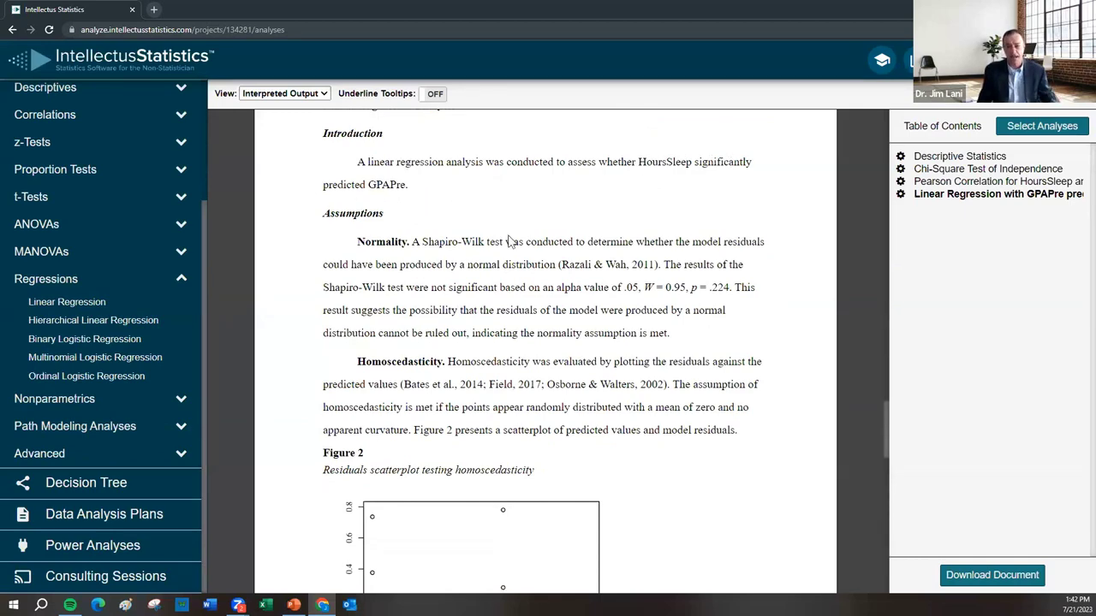
{"action": "scroll", "coordinate": [505, 233], "scroll_direction": "down", "scroll_amount": 1}
{"action": "scroll", "coordinate": [511, 222], "scroll_direction": "down", "scroll_amount": 1}
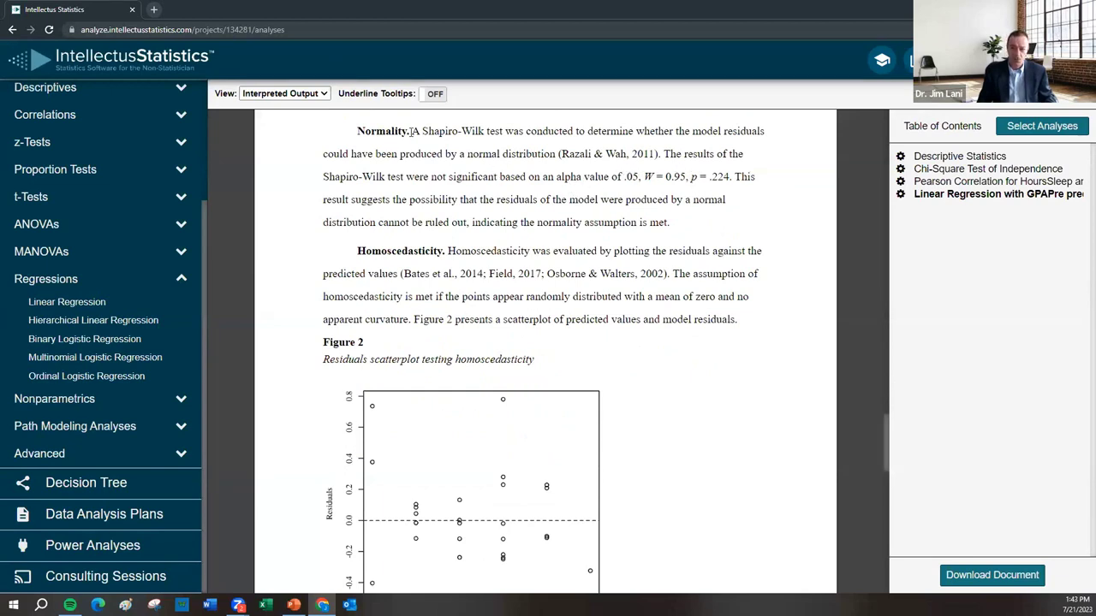
{"action": "left_click_drag", "start_coordinate": [421, 131], "coordinate": [500, 131]}
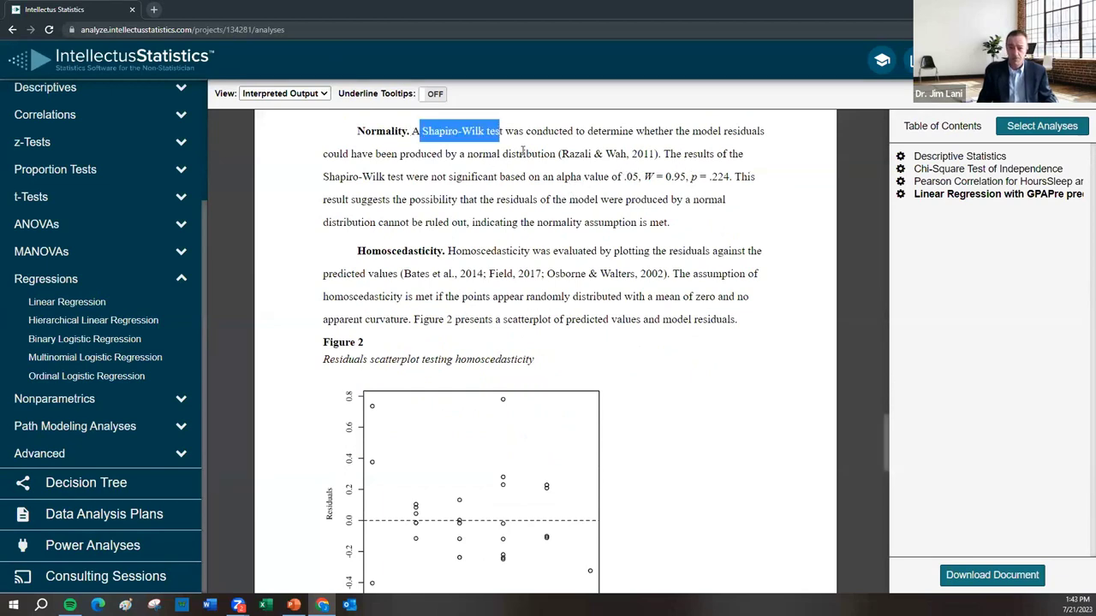
{"action": "left_click_drag", "start_coordinate": [642, 176], "coordinate": [725, 177]}
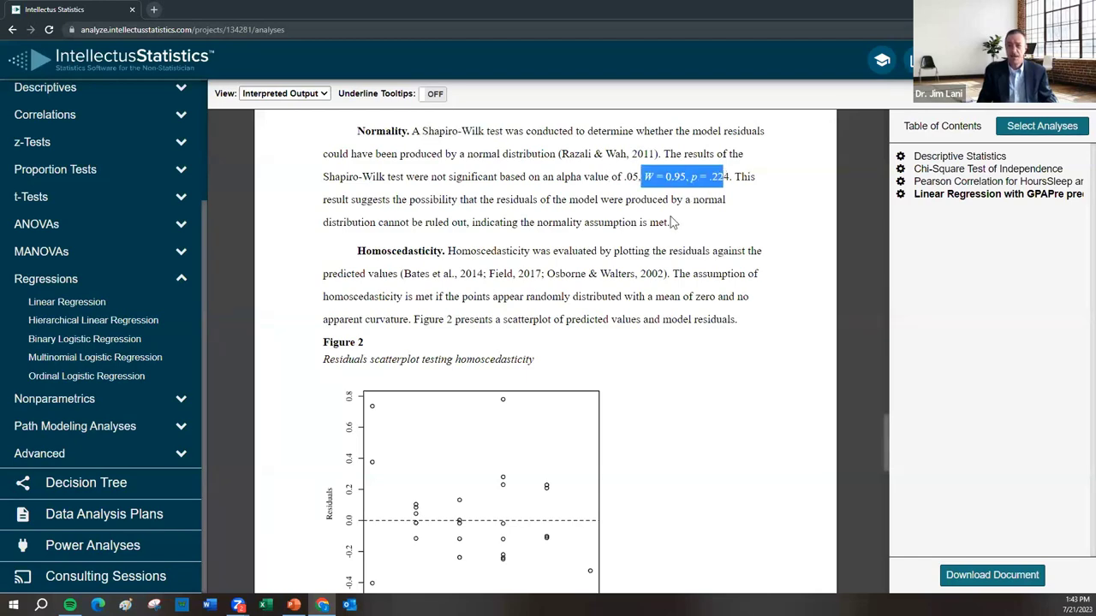
{"action": "double_click", "coordinate": [643, 222]}
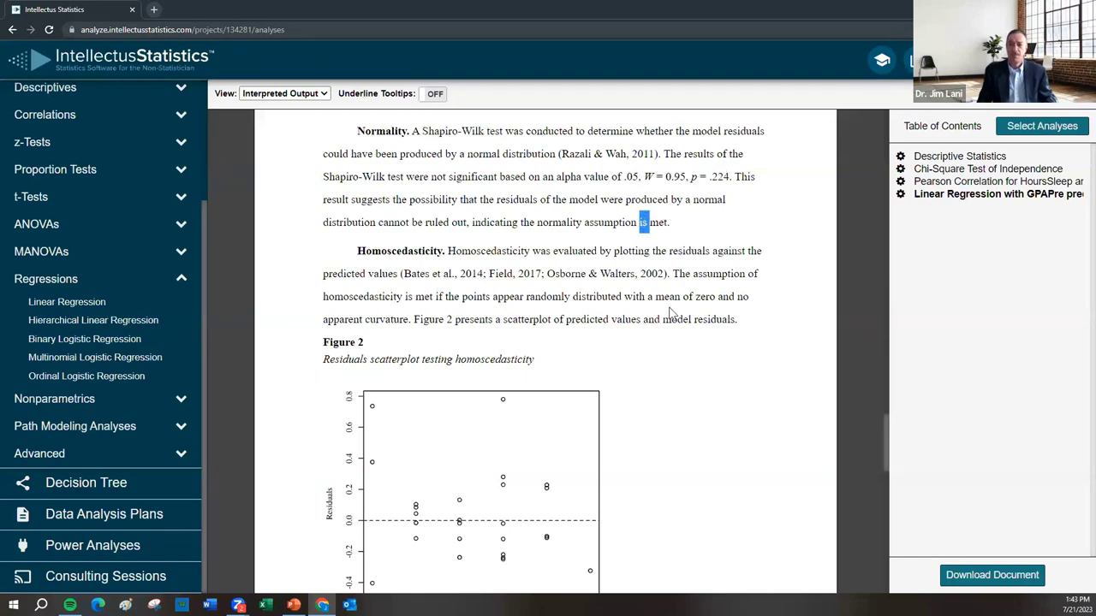
Examine the regression's homoscedasticity plot, multicollinearity and outlier sections, through to the Results paragraph and Table 6.
{"action": "scroll", "coordinate": [678, 317], "scroll_direction": "down", "scroll_amount": 2}
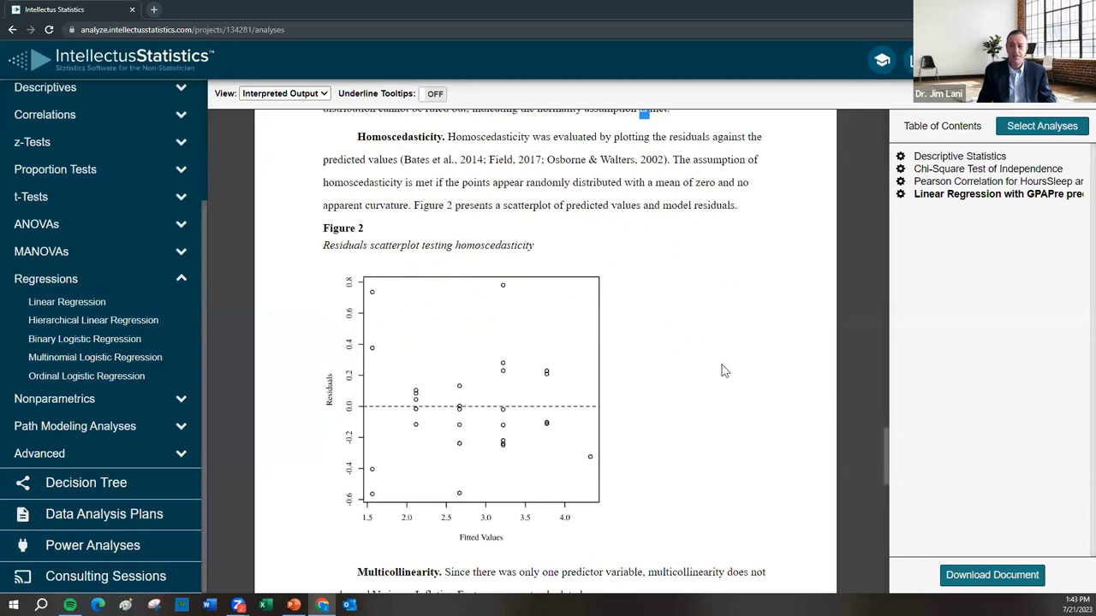
{"action": "mouse_move", "coordinate": [505, 372]}
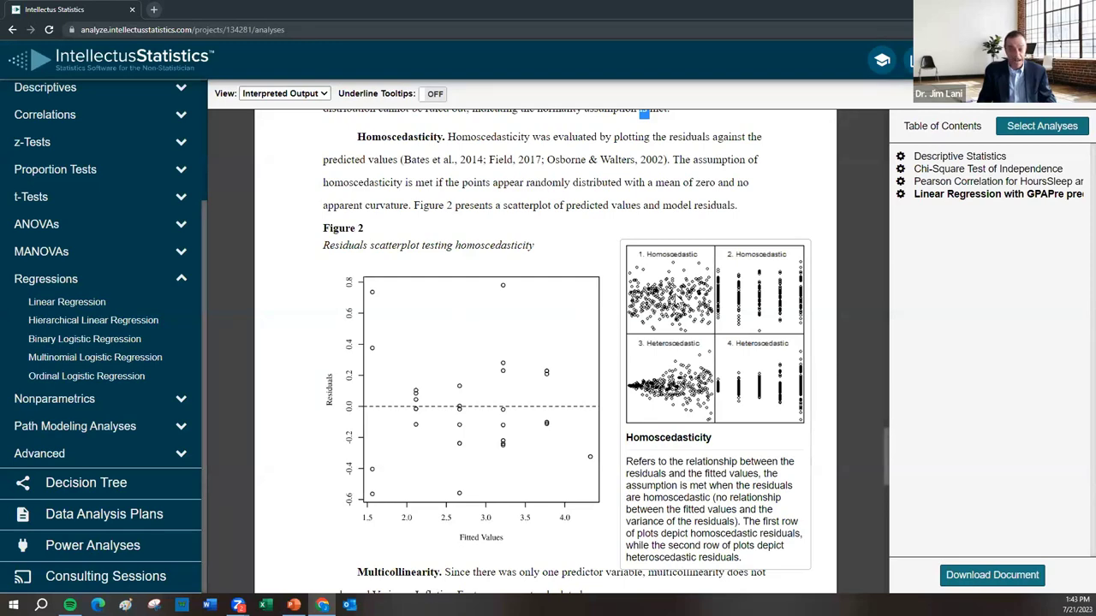
{"action": "scroll", "coordinate": [565, 231], "scroll_direction": "down", "scroll_amount": 3}
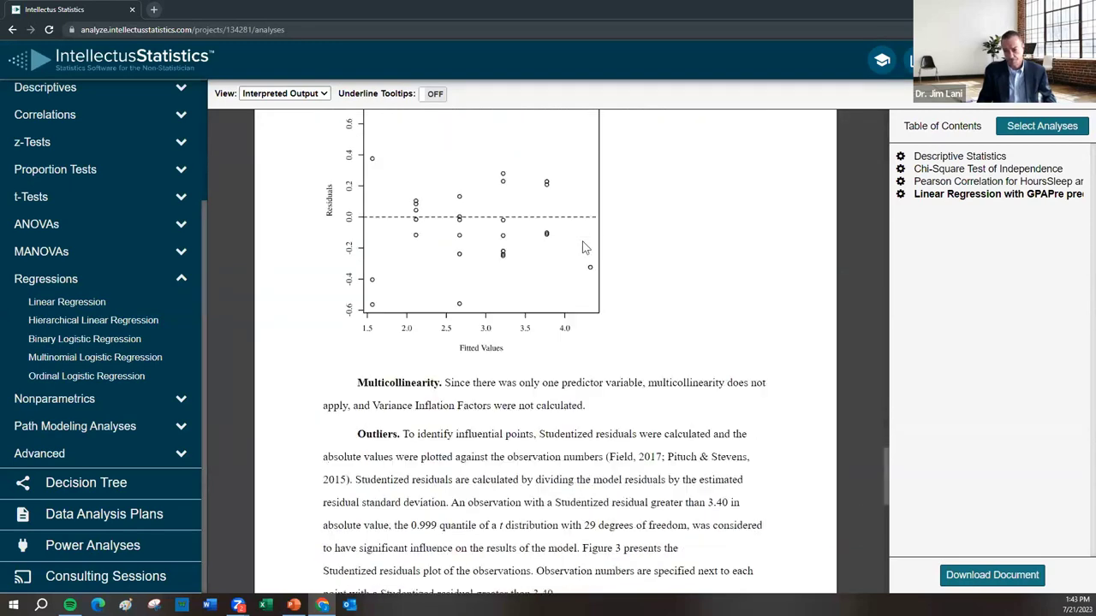
{"action": "scroll", "coordinate": [481, 364], "scroll_direction": "down", "scroll_amount": 1}
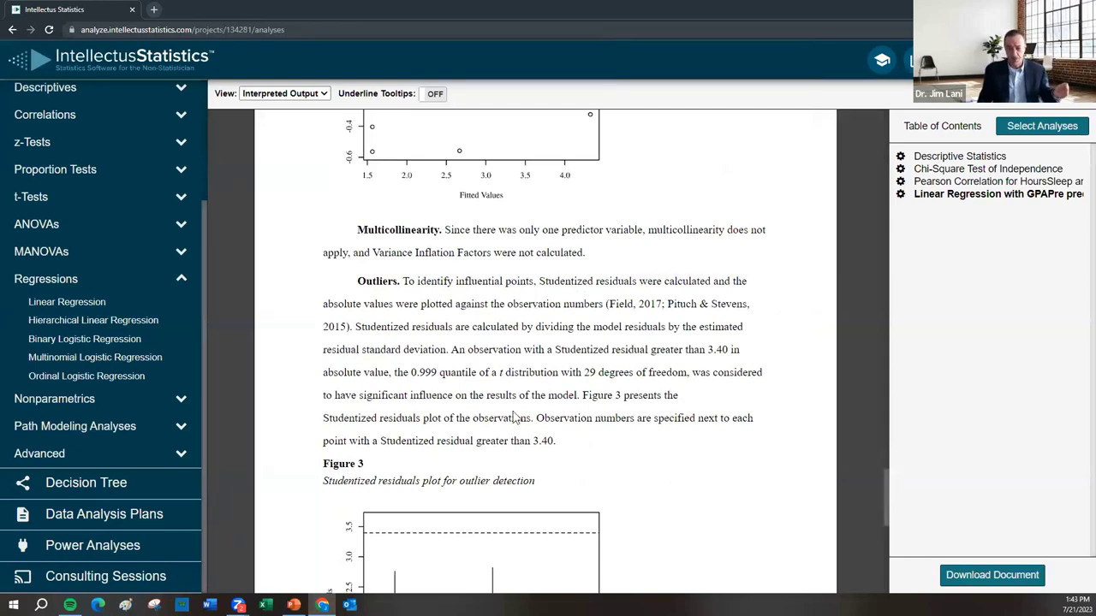
{"action": "scroll", "coordinate": [599, 377], "scroll_direction": "down", "scroll_amount": 2}
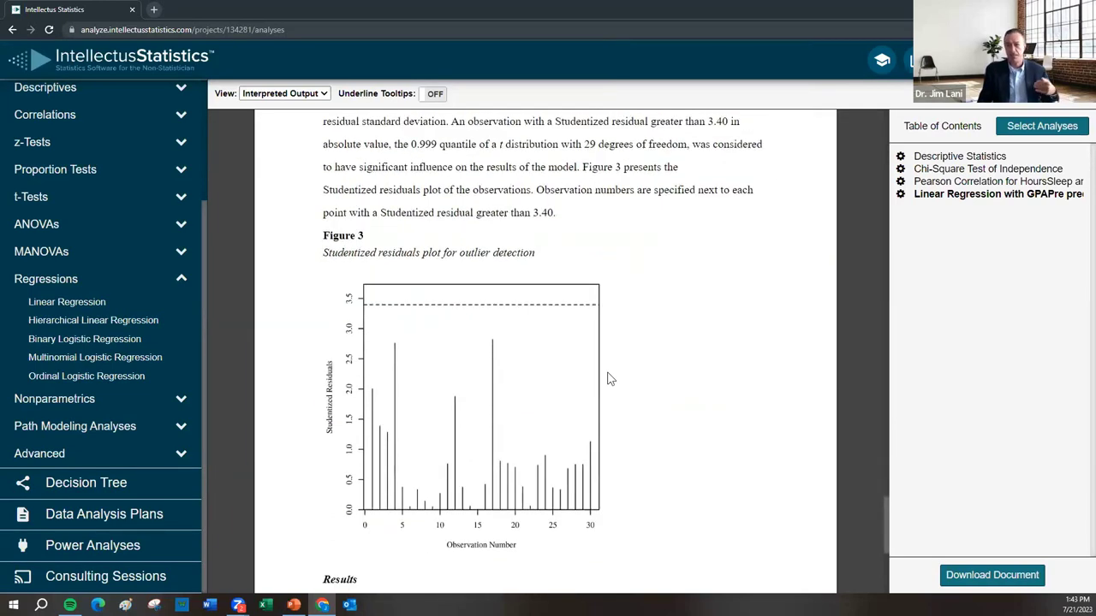
{"action": "scroll", "coordinate": [576, 401], "scroll_direction": "down", "scroll_amount": 3}
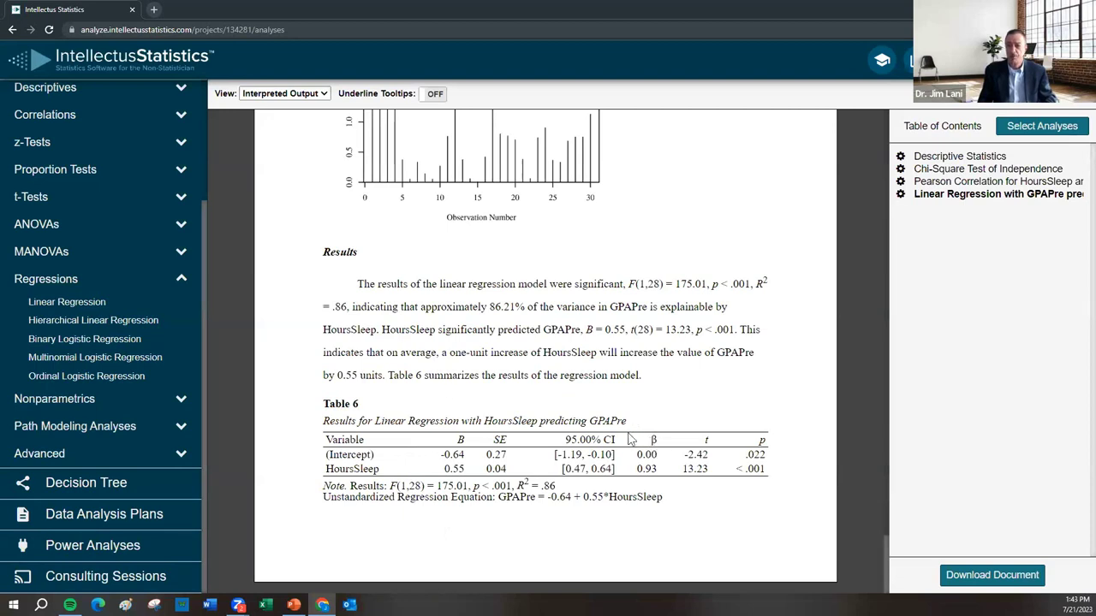
Review the linear regression results, highlighting the model significance statistics and the HoursSleep B coefficient in Table 6.
{"action": "mouse_move", "coordinate": [591, 444]}
{"action": "left_click_drag", "start_coordinate": [453, 283], "coordinate": [765, 300]}
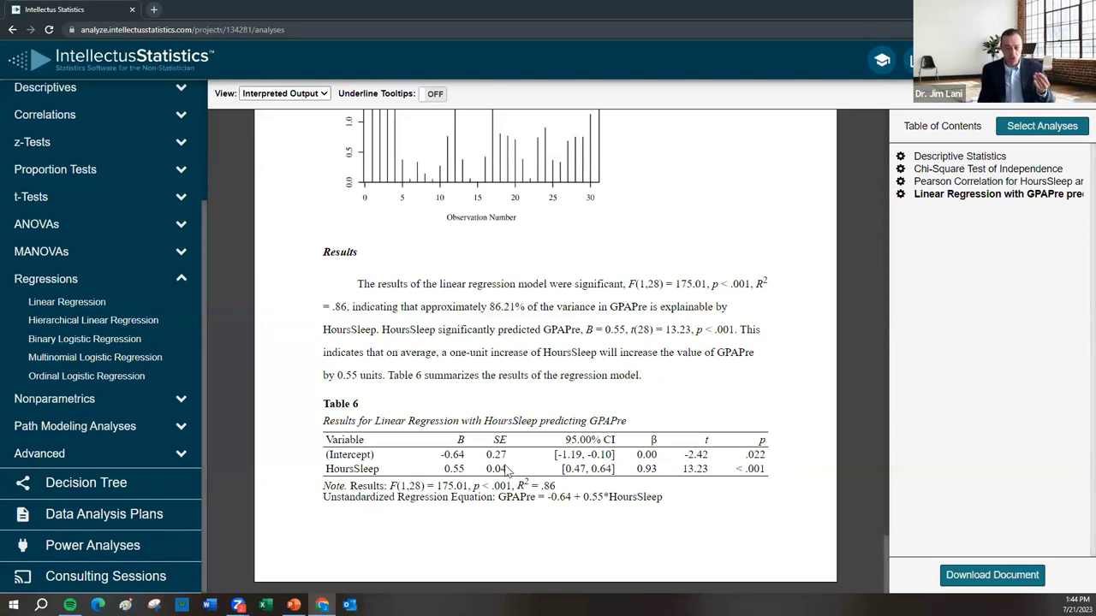
{"action": "double_click", "coordinate": [454, 469]}
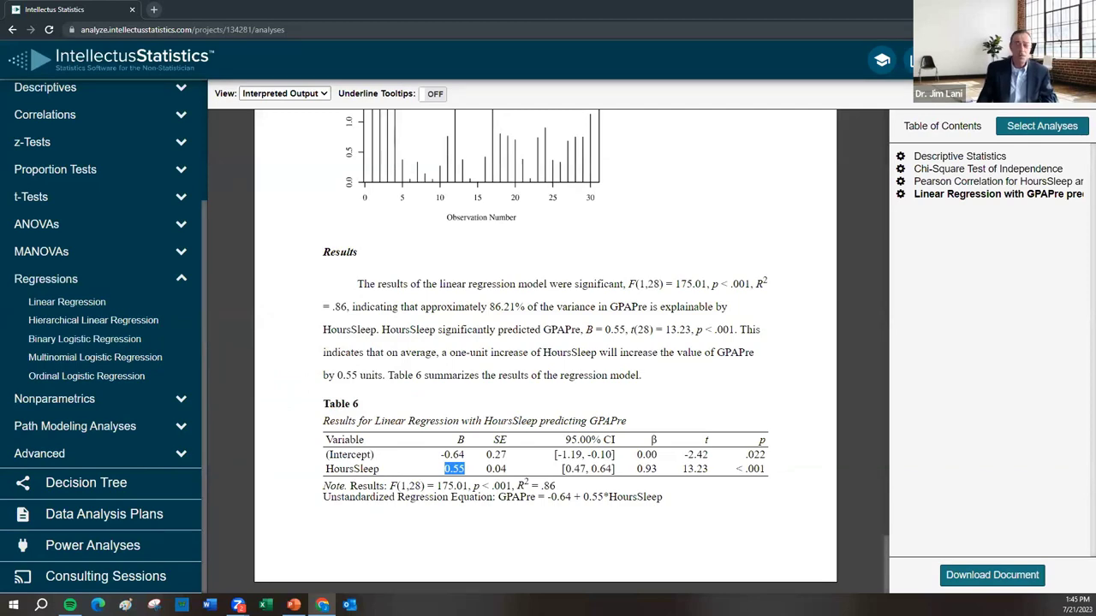
Revisit the Pearson correlation output, examining the linearity assumption, the HoursSleep and GPAPre scatterplot, and the correlation results tables.
{"action": "scroll", "coordinate": [716, 377], "scroll_direction": "up", "scroll_amount": 3}
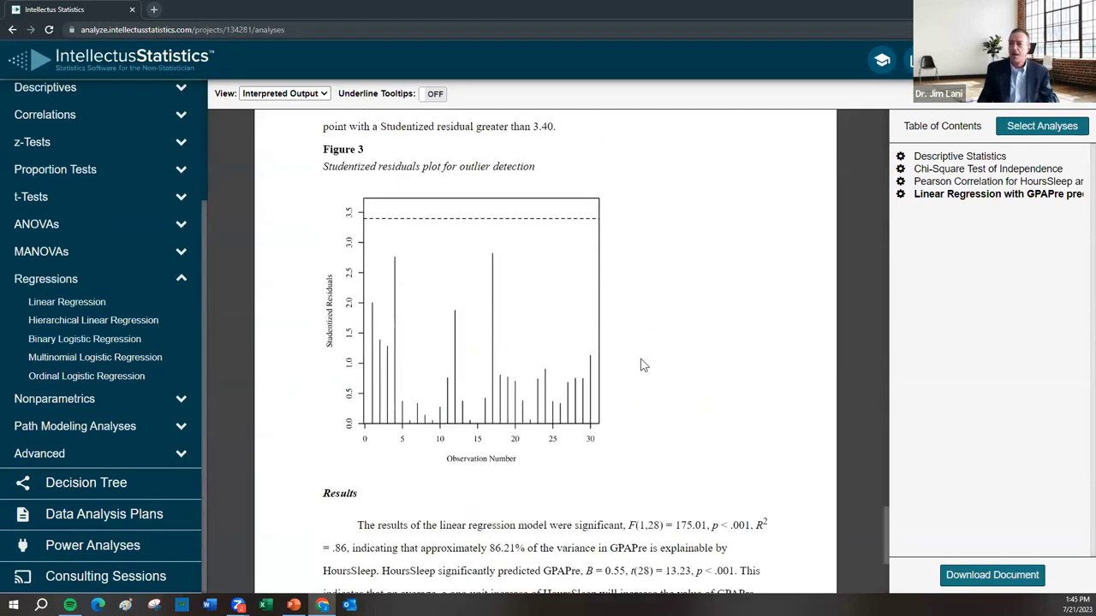
{"action": "scroll", "coordinate": [643, 365], "scroll_direction": "up", "scroll_amount": 1}
{"action": "left_click", "coordinate": [985, 169]}
{"action": "left_click", "coordinate": [955, 182]}
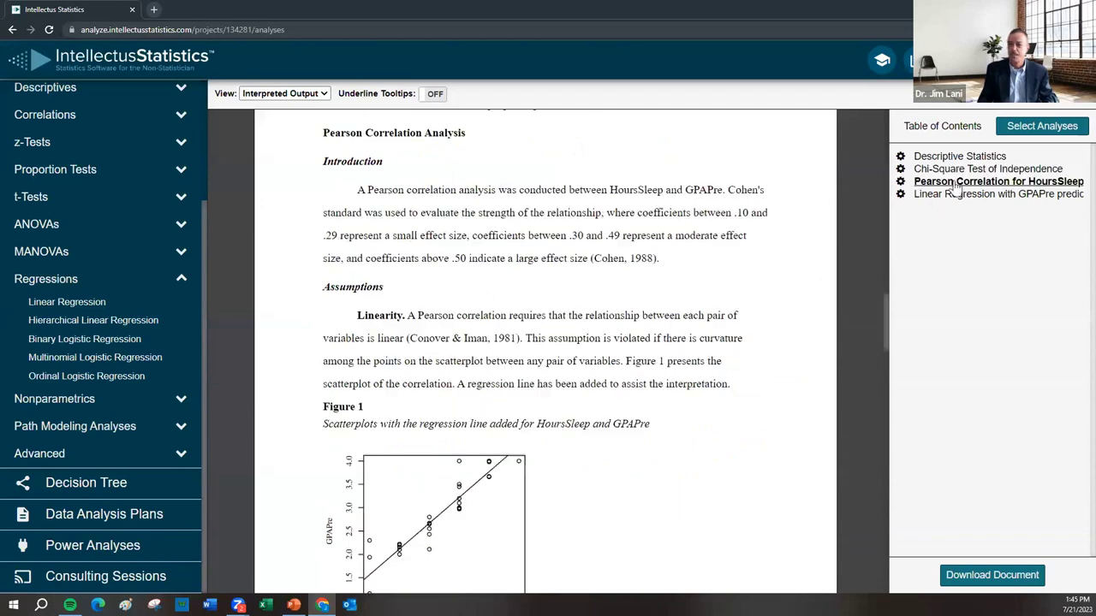
{"action": "scroll", "coordinate": [599, 360], "scroll_direction": "down", "scroll_amount": 2}
{"action": "mouse_move", "coordinate": [451, 341]}
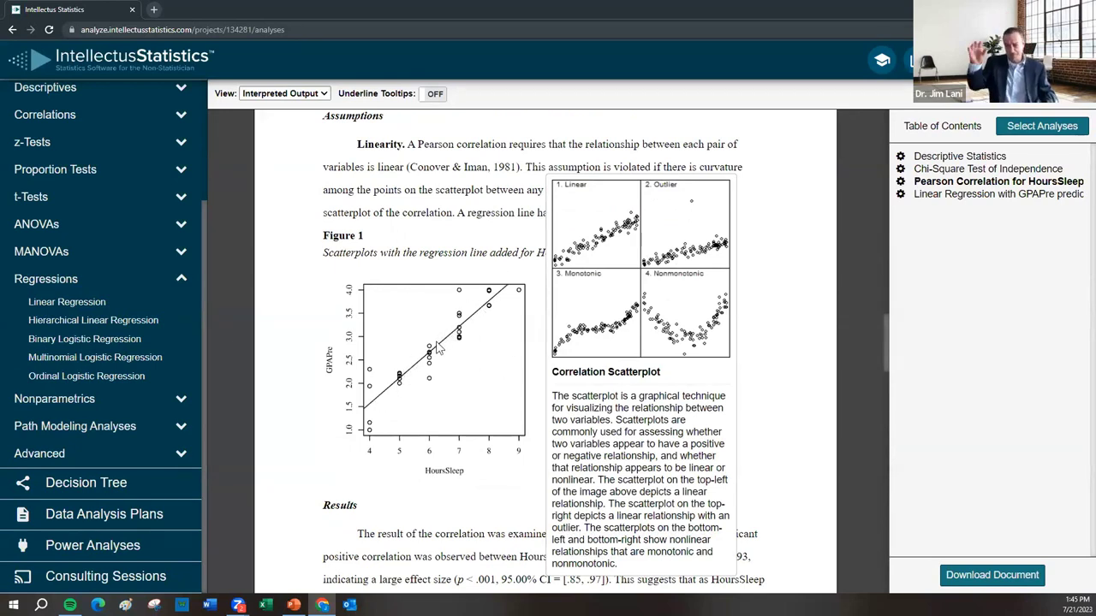
{"action": "left_click", "coordinate": [458, 184]}
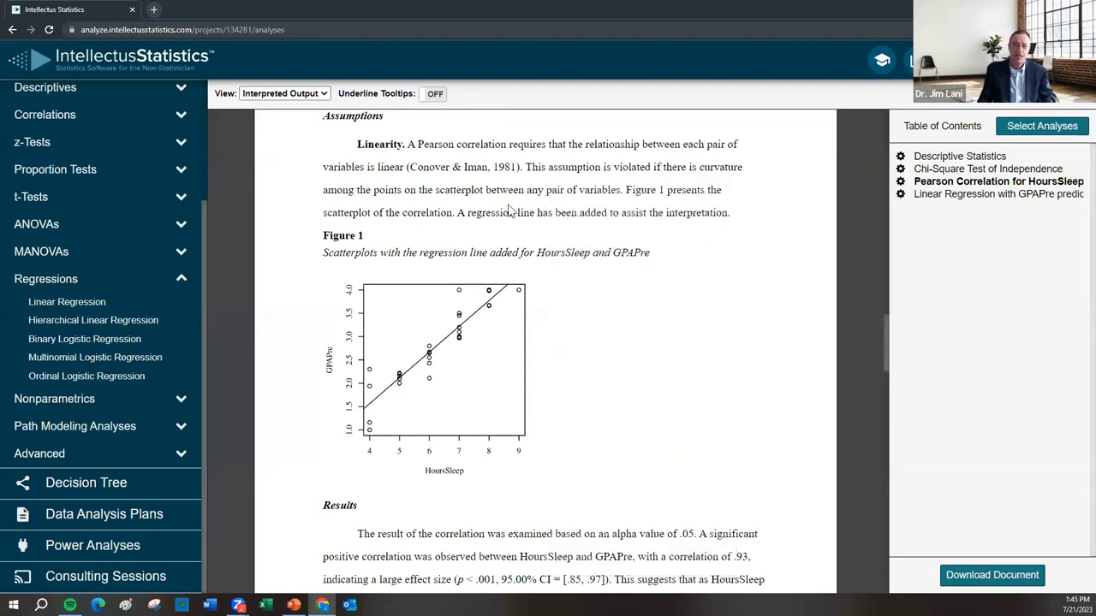
{"action": "scroll", "coordinate": [588, 270], "scroll_direction": "down", "scroll_amount": 5}
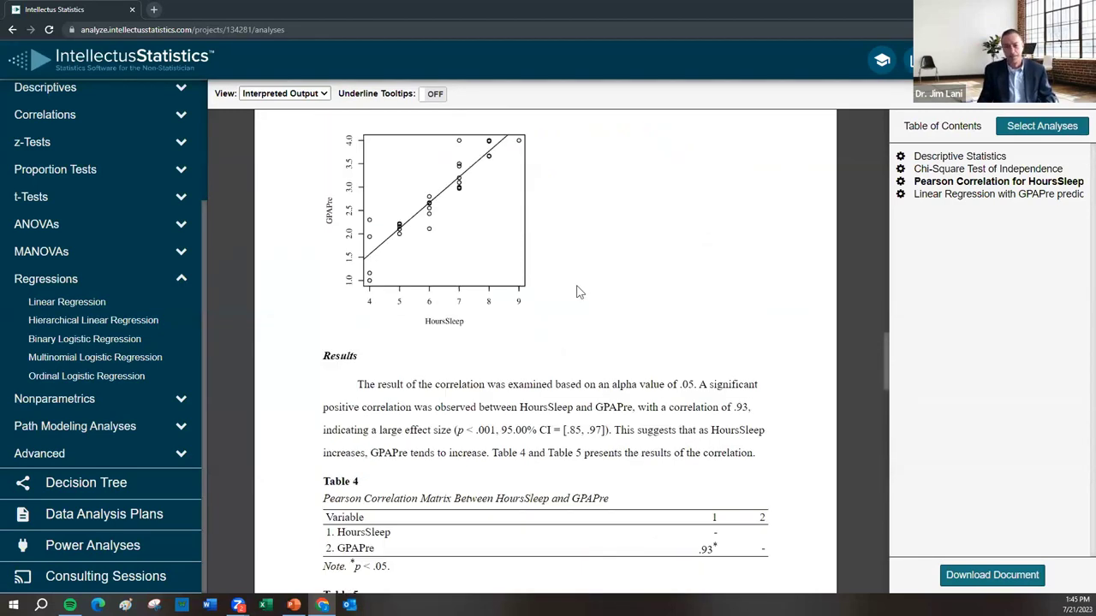
{"action": "scroll", "coordinate": [565, 314], "scroll_direction": "down", "scroll_amount": 5}
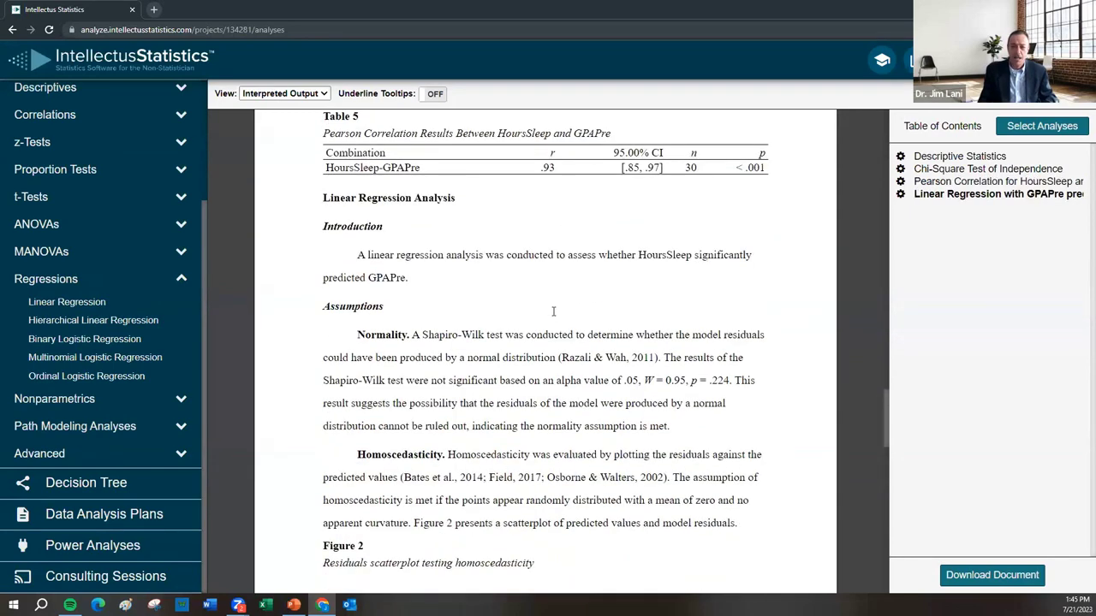
Recheck the linear regression's Normality paragraph, highlighting the Shapiro-Wilk p value and the word "is" in its conclusion.
{"action": "scroll", "coordinate": [623, 306], "scroll_direction": "up", "scroll_amount": 1}
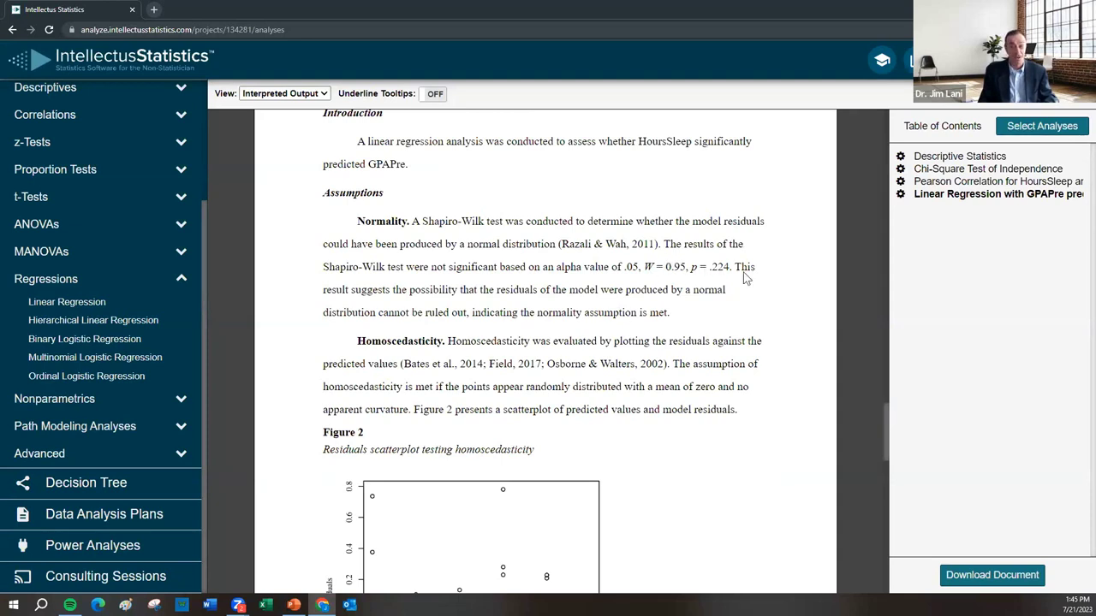
{"action": "mouse_move", "coordinate": [701, 267]}
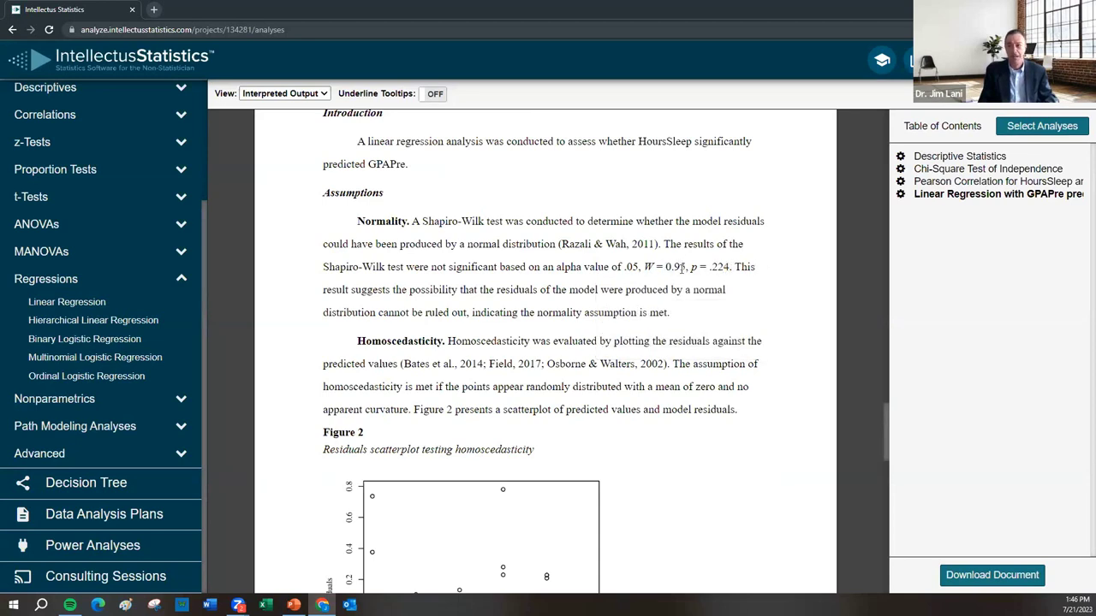
{"action": "left_click_drag", "start_coordinate": [690, 267], "coordinate": [731, 268]}
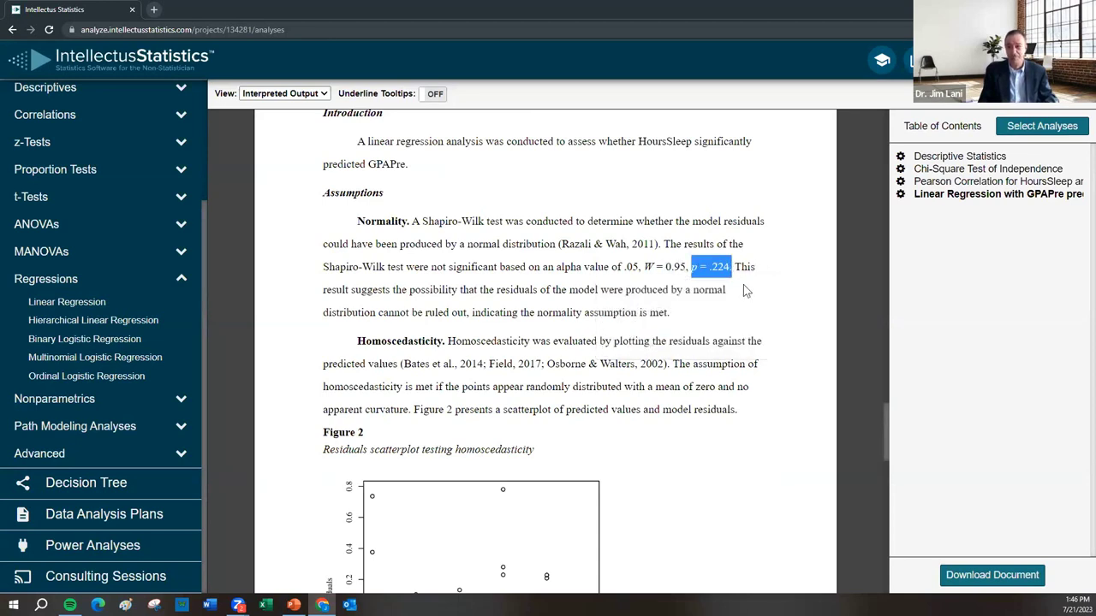
{"action": "double_click", "coordinate": [644, 313]}
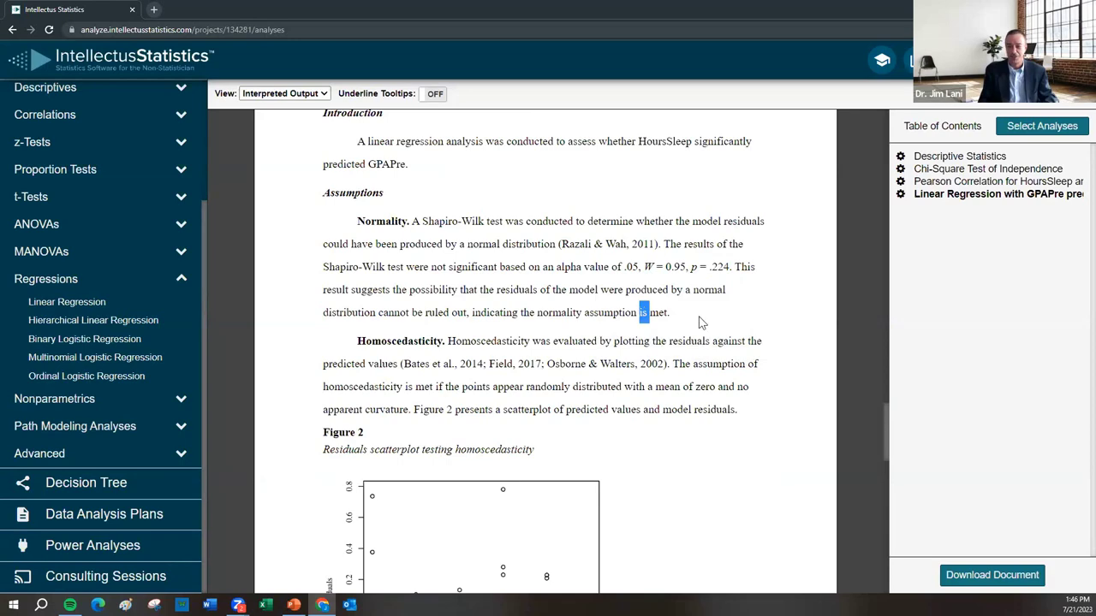
Go over the regression's residuals scatterplot, multicollinearity and outlier sections again, down to the results in Table 6.
{"action": "scroll", "coordinate": [690, 351], "scroll_direction": "down", "scroll_amount": 2}
{"action": "mouse_move", "coordinate": [584, 436]}
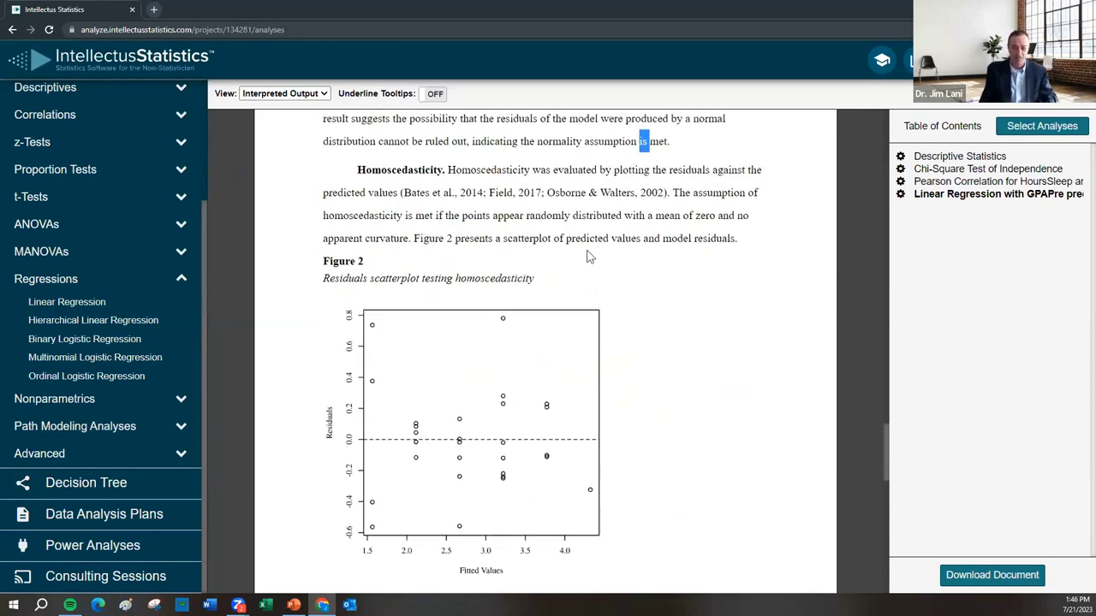
{"action": "scroll", "coordinate": [630, 286], "scroll_direction": "down", "scroll_amount": 2}
{"action": "scroll", "coordinate": [598, 325], "scroll_direction": "down", "scroll_amount": 7}
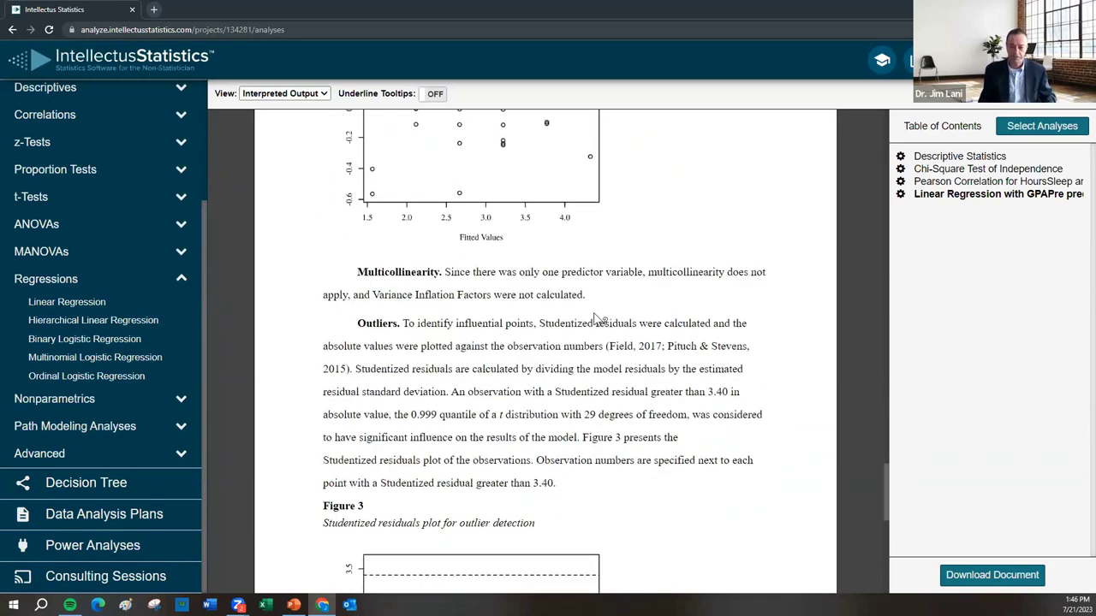
{"action": "scroll", "coordinate": [609, 346], "scroll_direction": "down", "scroll_amount": 3}
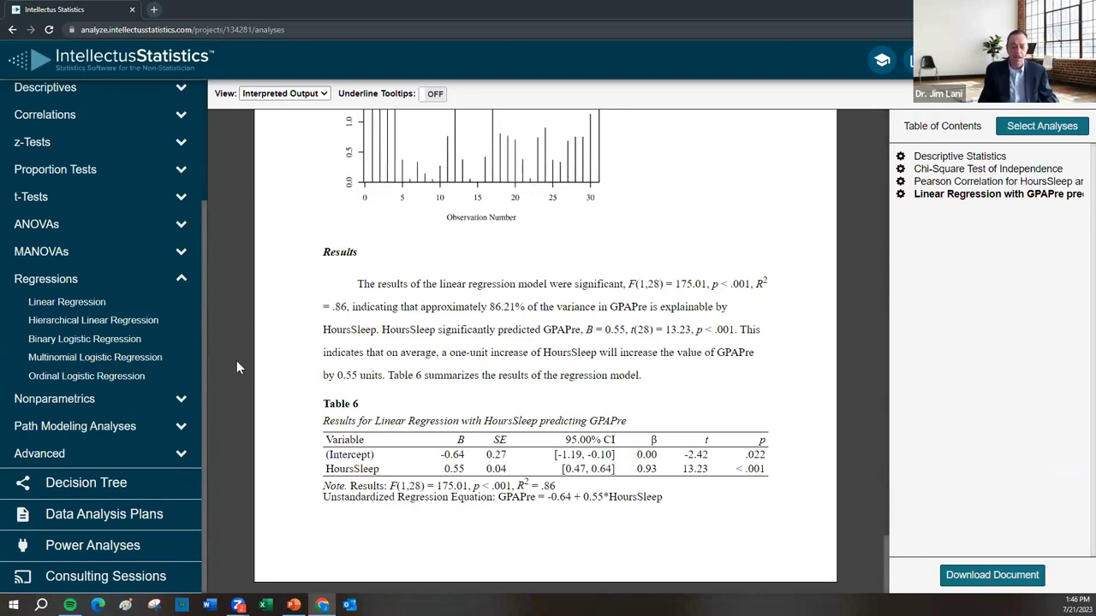
Open the dataset in data management and mark rows 1 and 2 in turn to inspect their GPAPre and GPAPost values.
{"action": "scroll", "coordinate": [41, 232], "scroll_direction": "up", "scroll_amount": 2}
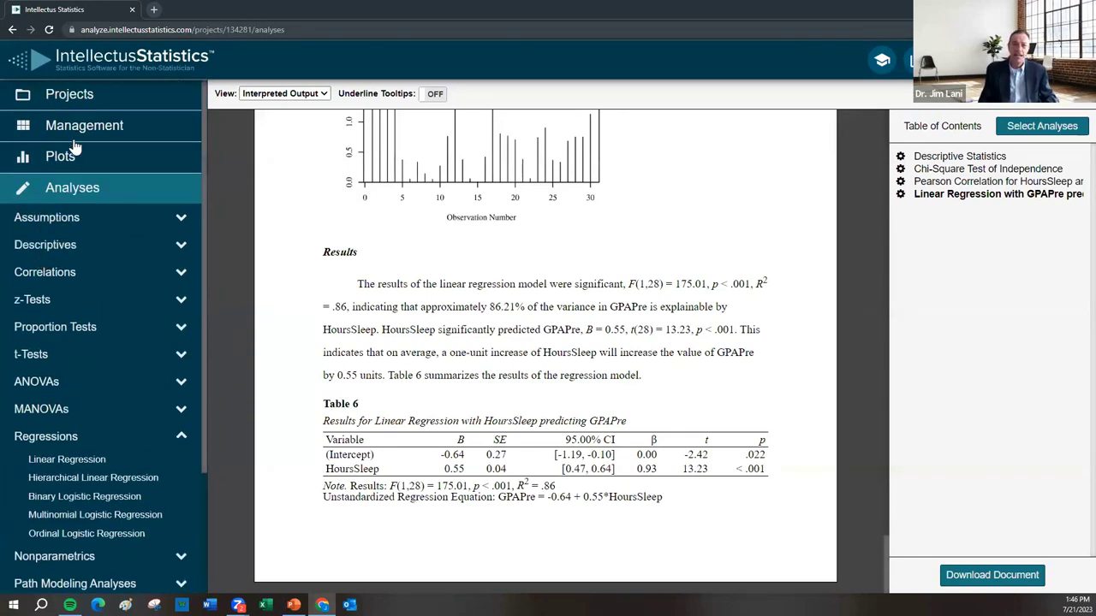
{"action": "left_click", "coordinate": [76, 130]}
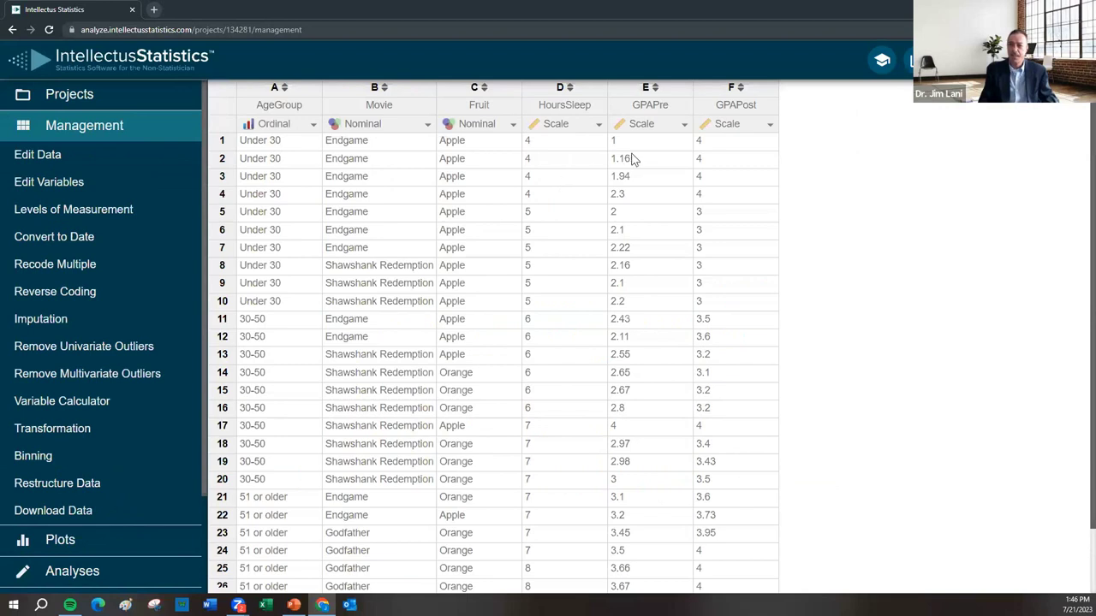
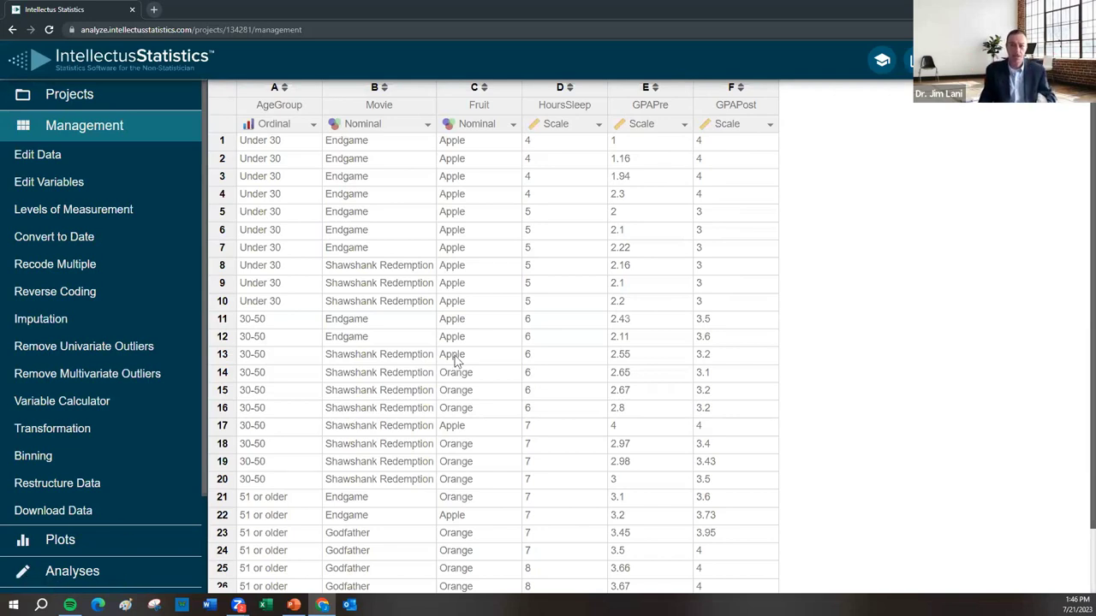
{"action": "left_click", "coordinate": [219, 145]}
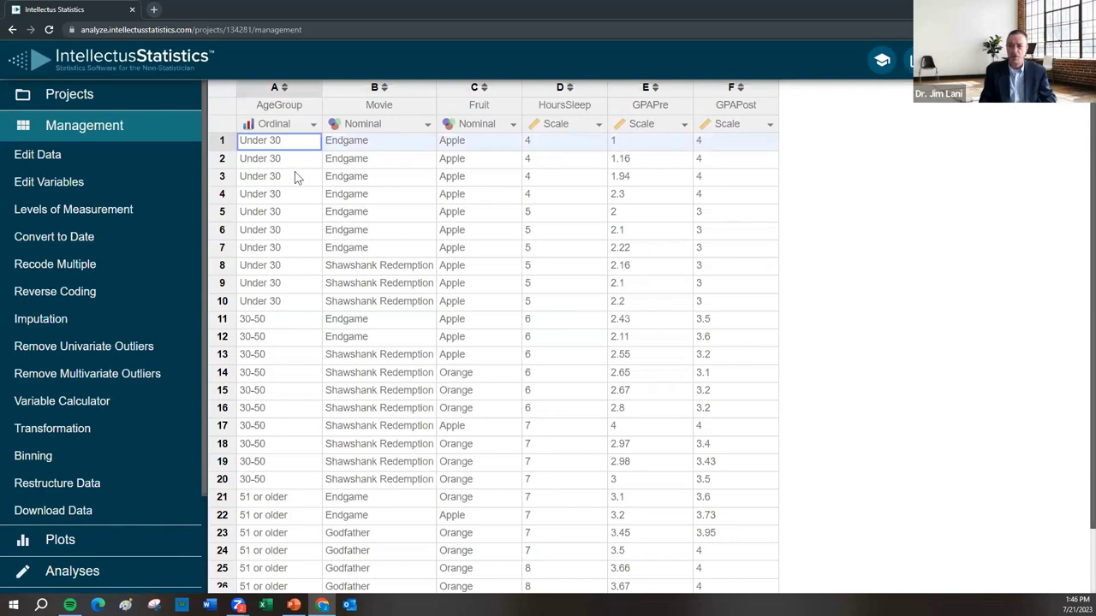
{"action": "left_click", "coordinate": [229, 163]}
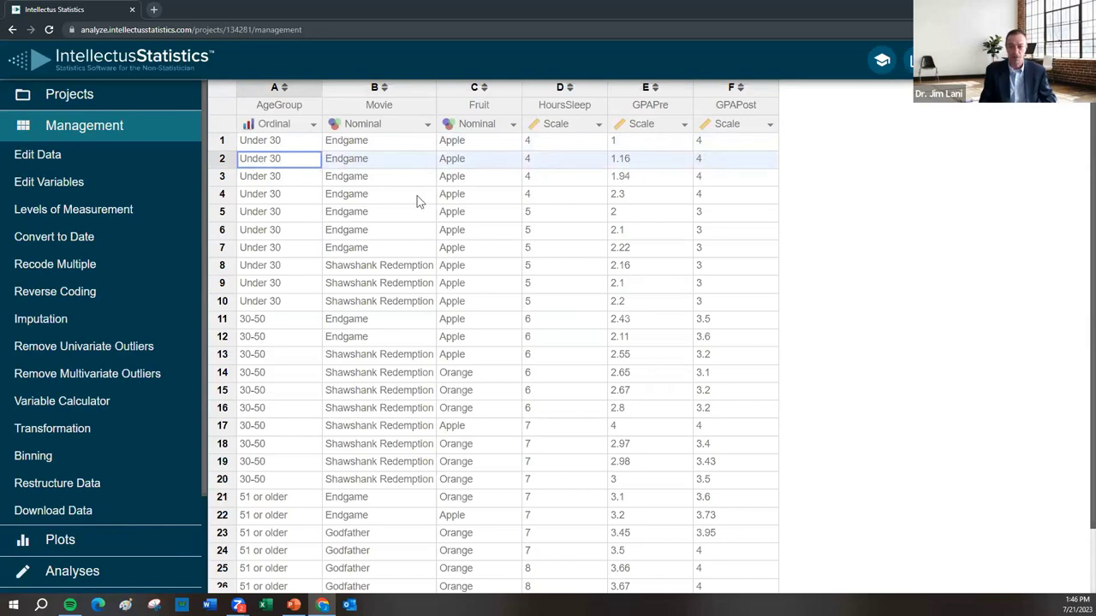
Return to the analyses and start a Paired Samples t-Test with GPAPre as Variable 1.
{"action": "left_click", "coordinate": [77, 573]}
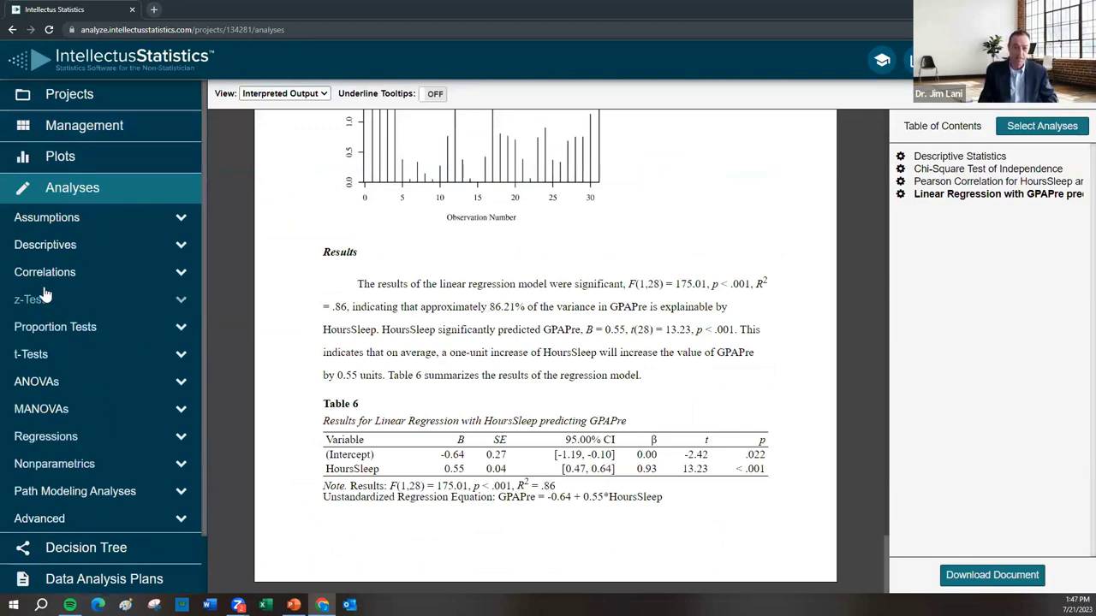
{"action": "left_click", "coordinate": [33, 360]}
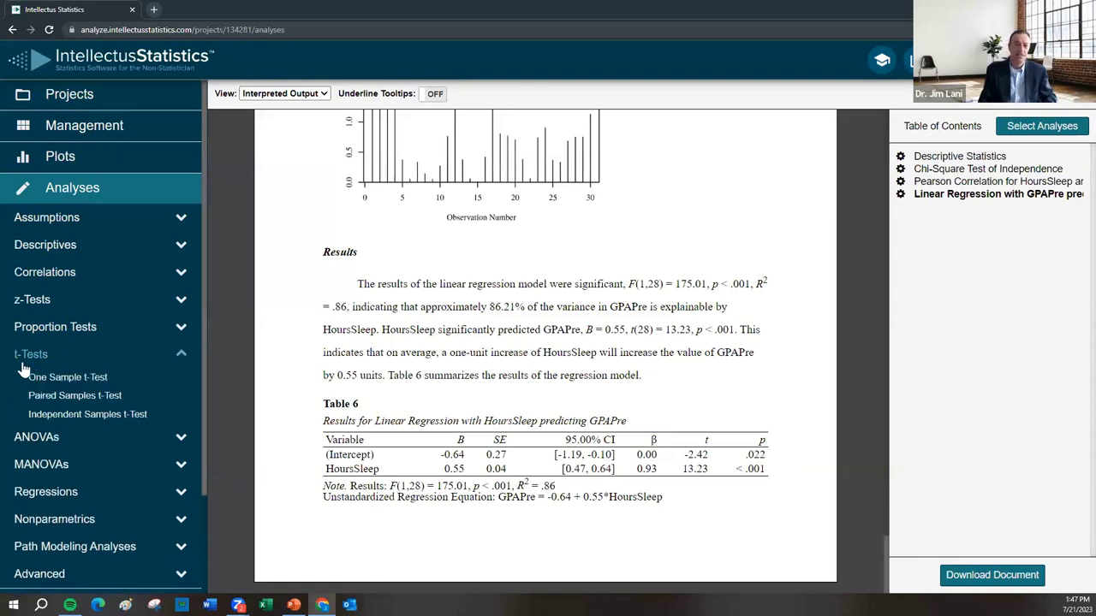
{"action": "left_click", "coordinate": [75, 395]}
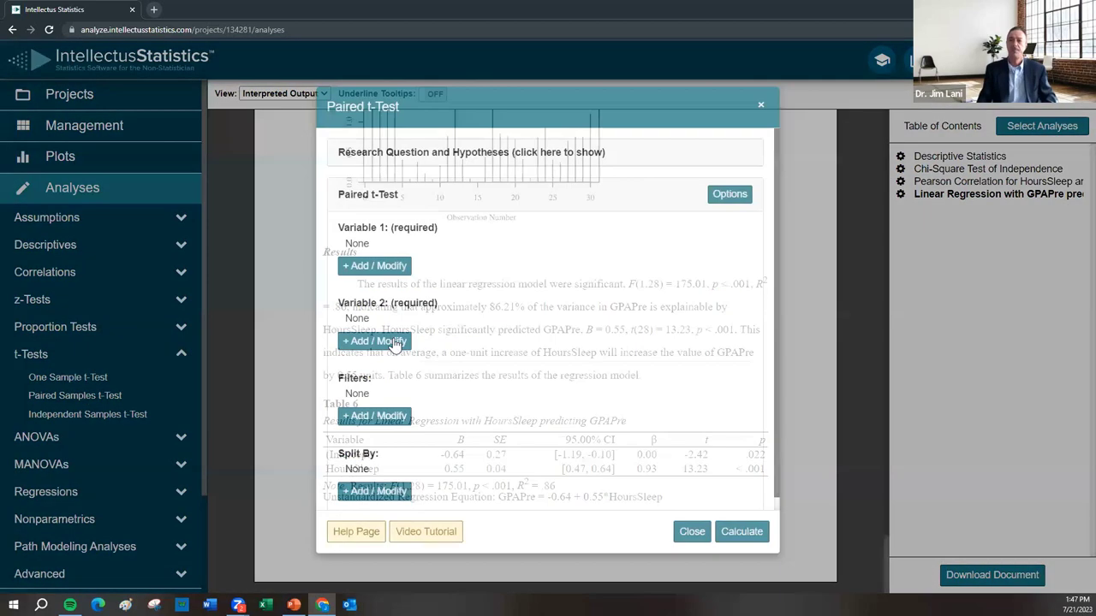
{"action": "left_click", "coordinate": [384, 268]}
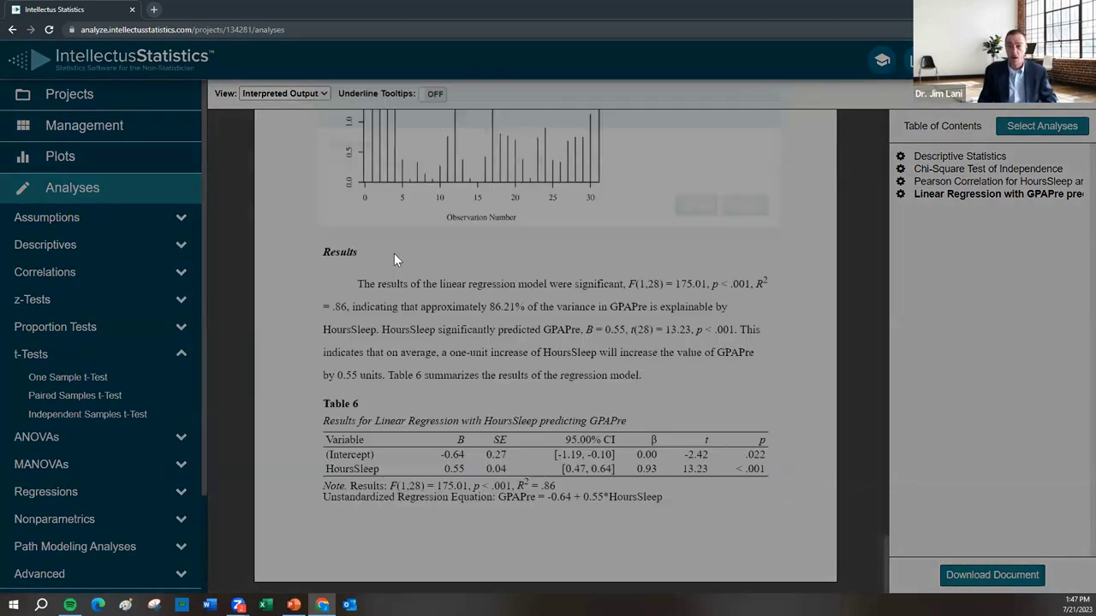
{"action": "left_click", "coordinate": [377, 163]}
{"action": "left_click", "coordinate": [367, 205]}
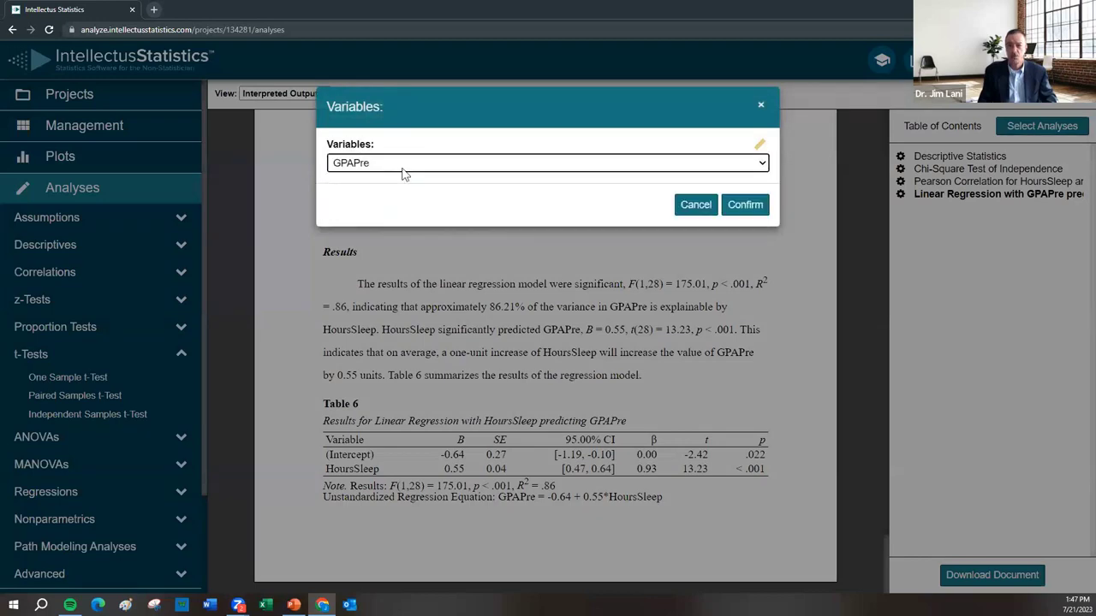
{"action": "left_click", "coordinate": [749, 207]}
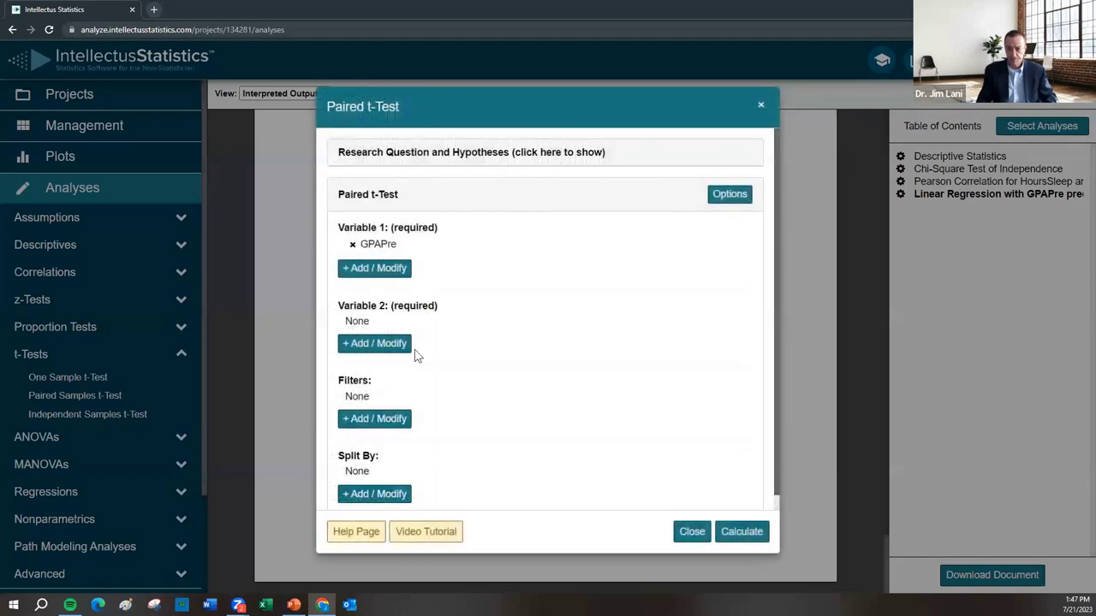
Set GPAPost as Variable 2 of the paired t-test and calculate it.
{"action": "left_click", "coordinate": [380, 344]}
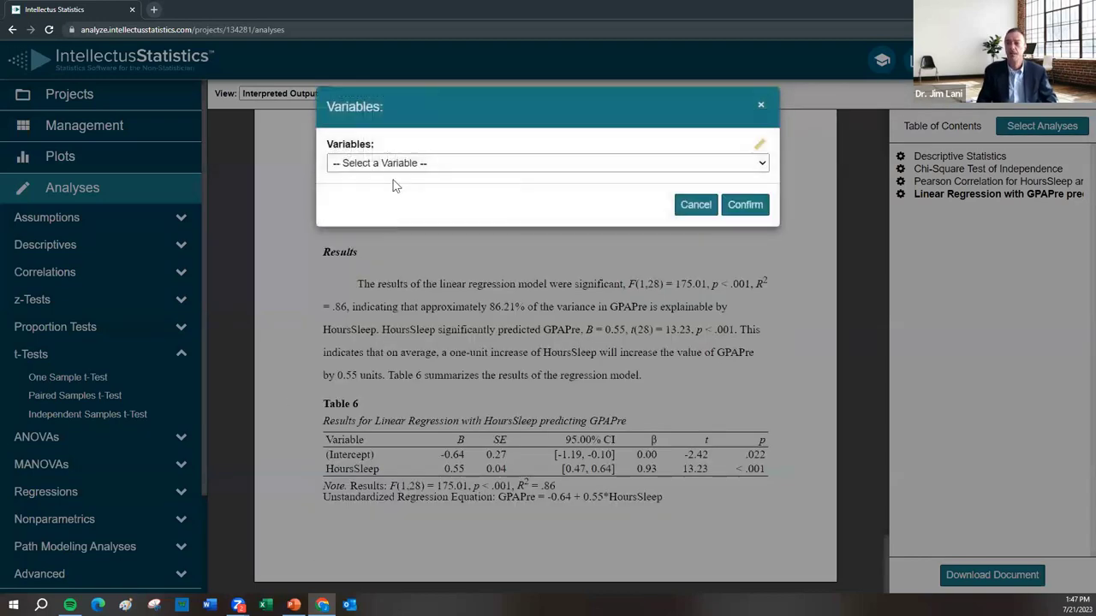
{"action": "left_click", "coordinate": [388, 162]}
{"action": "left_click", "coordinate": [363, 215]}
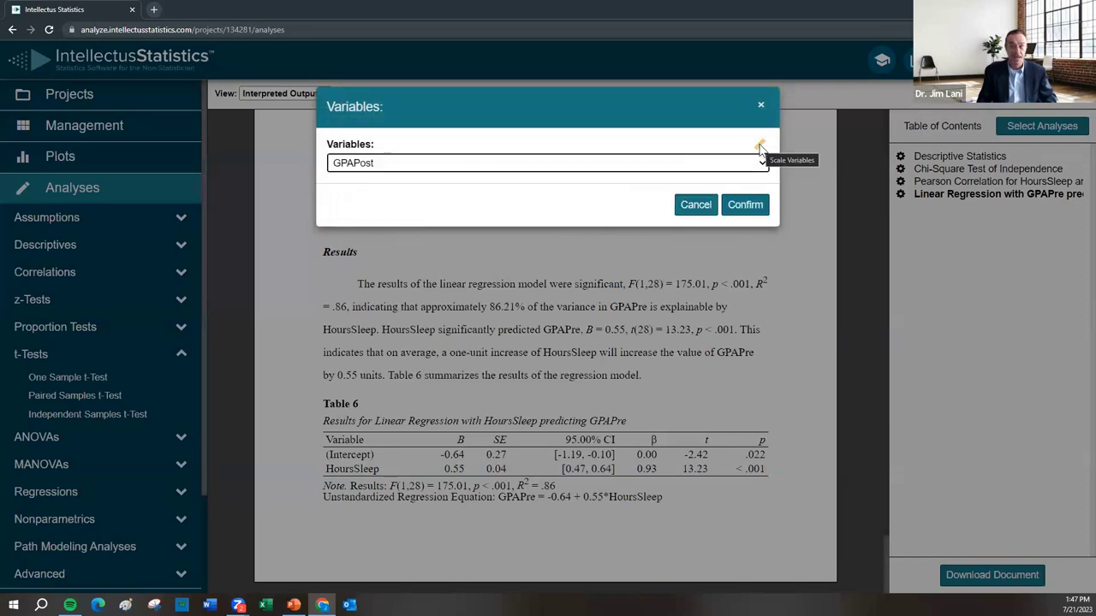
{"action": "left_click", "coordinate": [747, 211]}
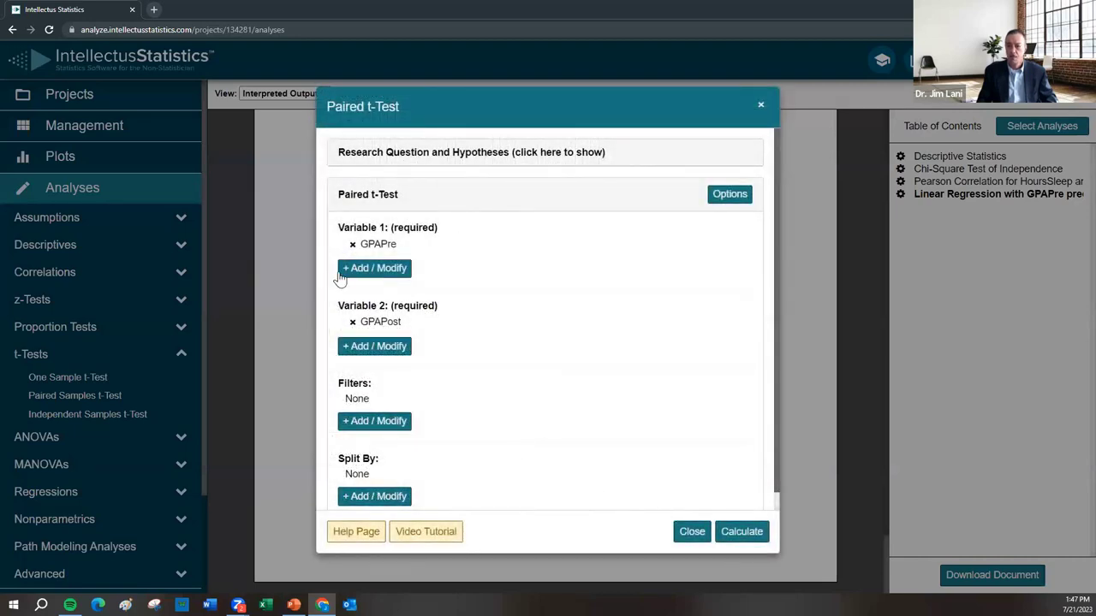
{"action": "left_click", "coordinate": [741, 532]}
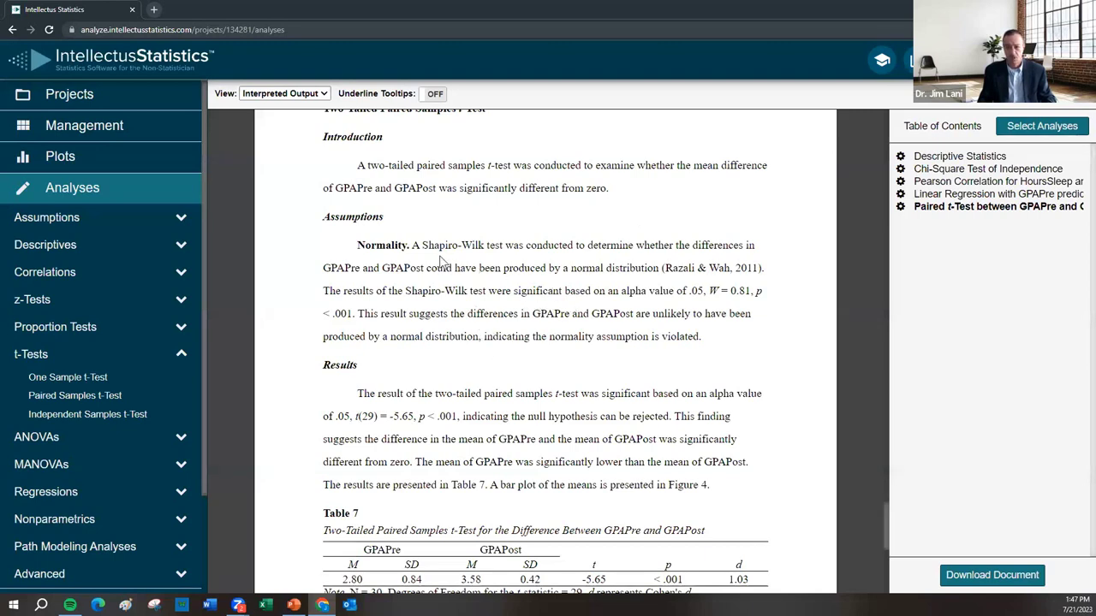
Review the paired t-test's Normality assumption, highlighting the Shapiro-Wilk test, its p value and conclusion, and continue to the Results and Table 7.
{"action": "left_click_drag", "start_coordinate": [421, 245], "coordinate": [462, 246]}
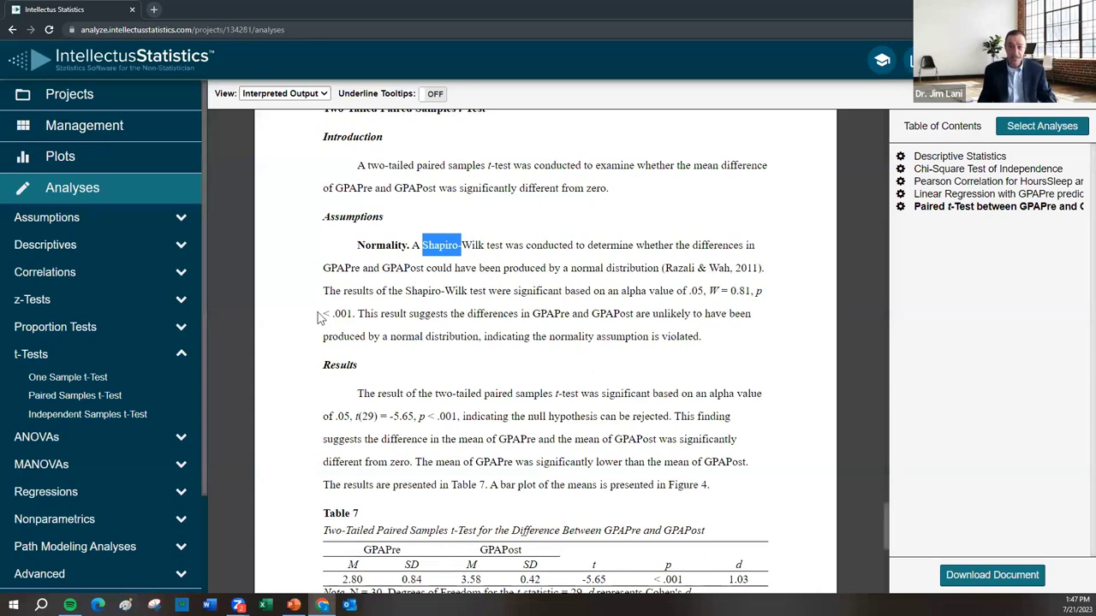
{"action": "left_click_drag", "start_coordinate": [323, 313], "coordinate": [348, 314]}
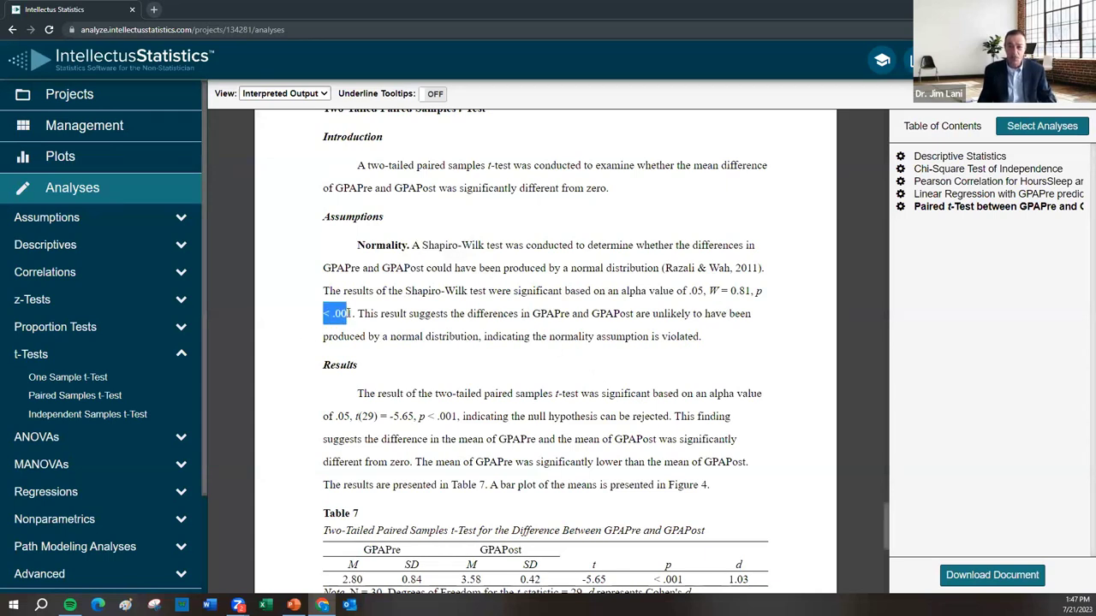
{"action": "double_click", "coordinate": [654, 337]}
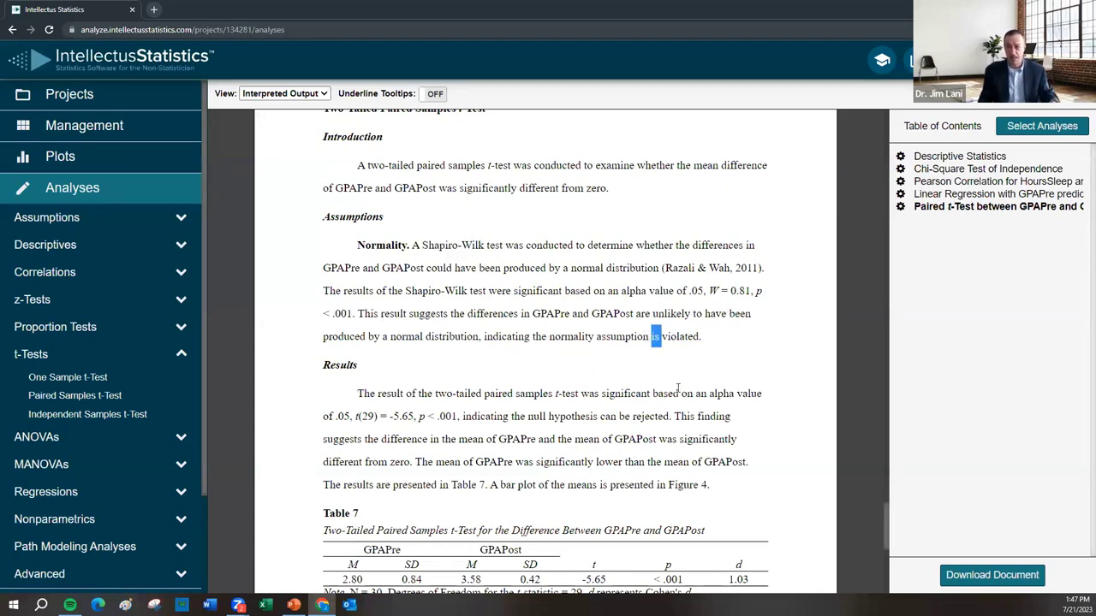
{"action": "scroll", "coordinate": [517, 378], "scroll_direction": "down", "scroll_amount": 1}
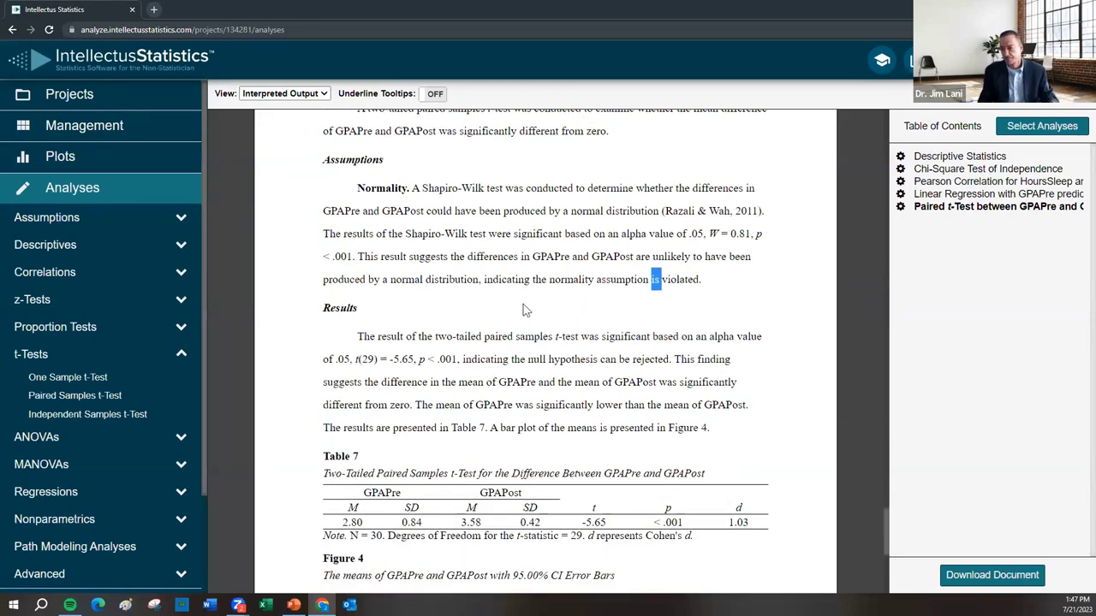
{"action": "scroll", "coordinate": [556, 295], "scroll_direction": "down", "scroll_amount": 1}
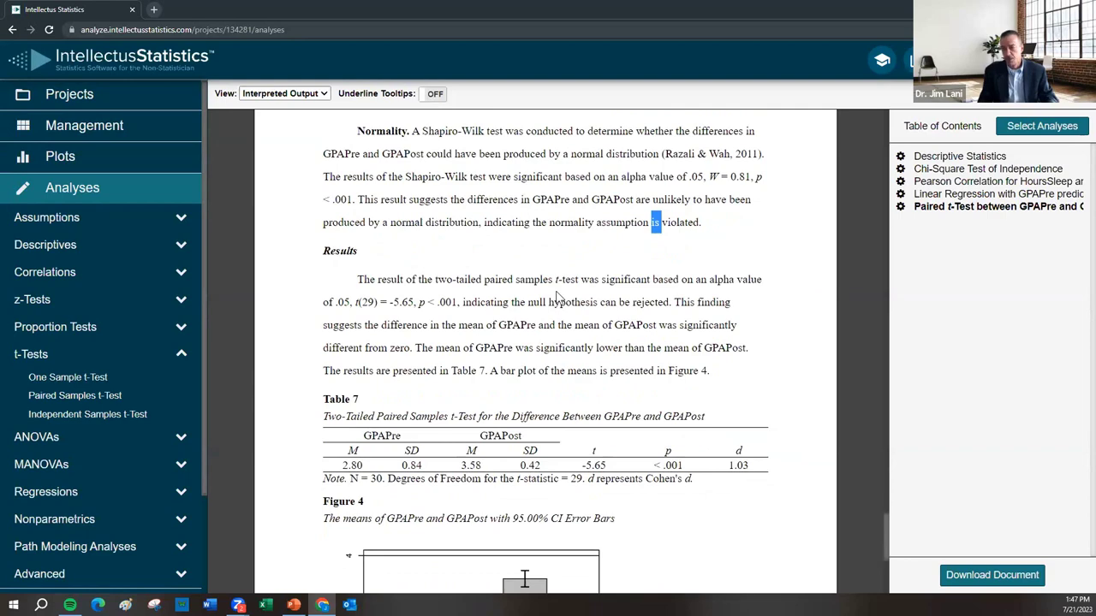
Inspect the analysis options of a new Paired t-Test, including the Automatic Nonparametrics choices, and close the setup without saving.
{"action": "scroll", "coordinate": [599, 276], "scroll_direction": "up", "scroll_amount": 1}
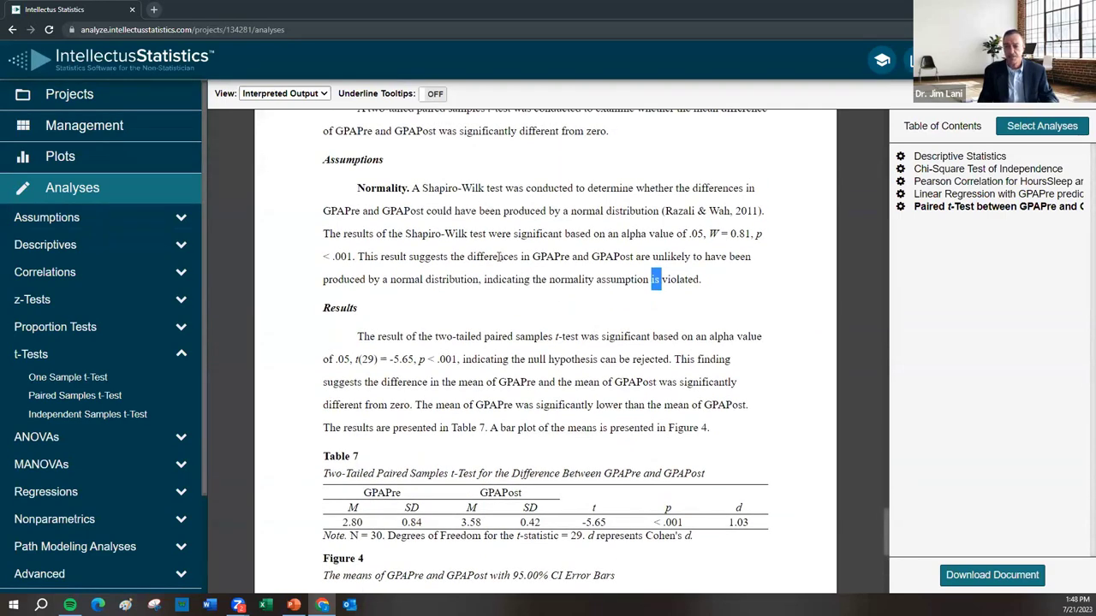
{"action": "left_click", "coordinate": [58, 396]}
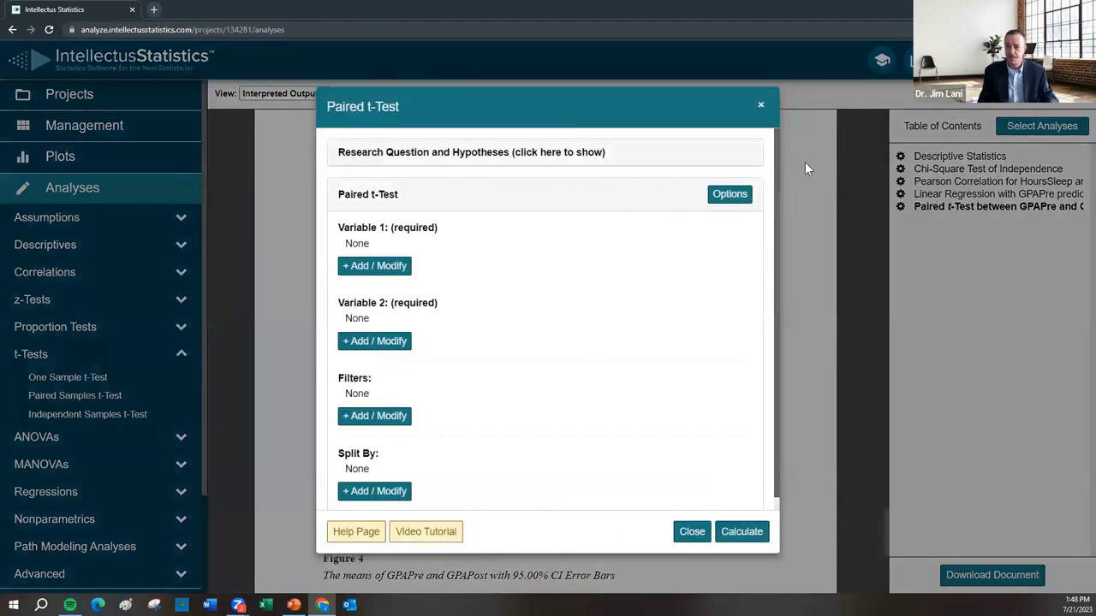
{"action": "left_click", "coordinate": [742, 194]}
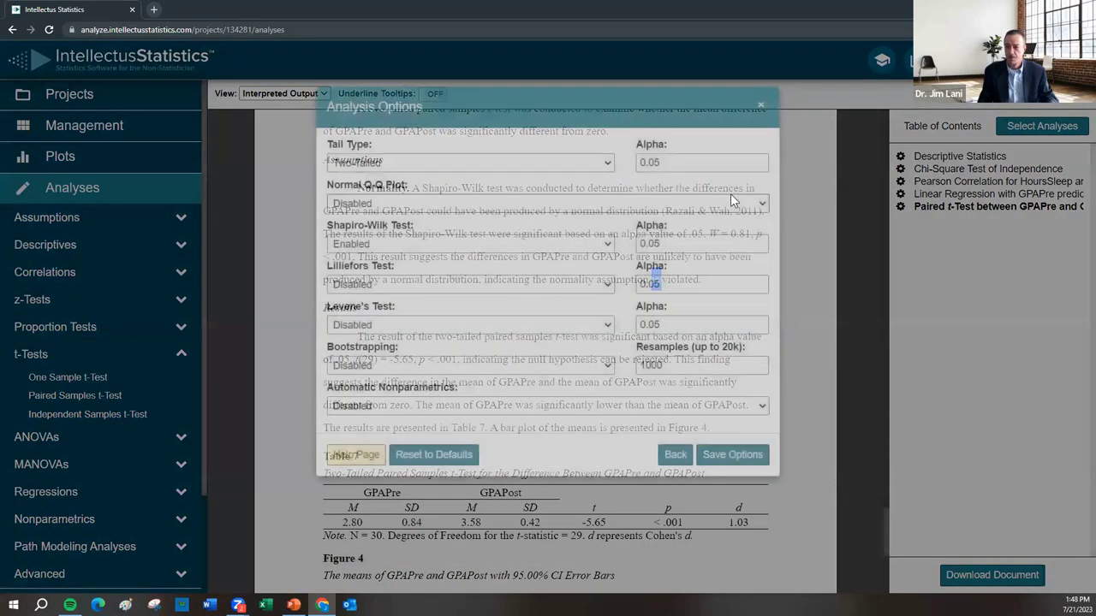
{"action": "left_click", "coordinate": [381, 411]}
{"action": "left_click", "coordinate": [381, 411]}
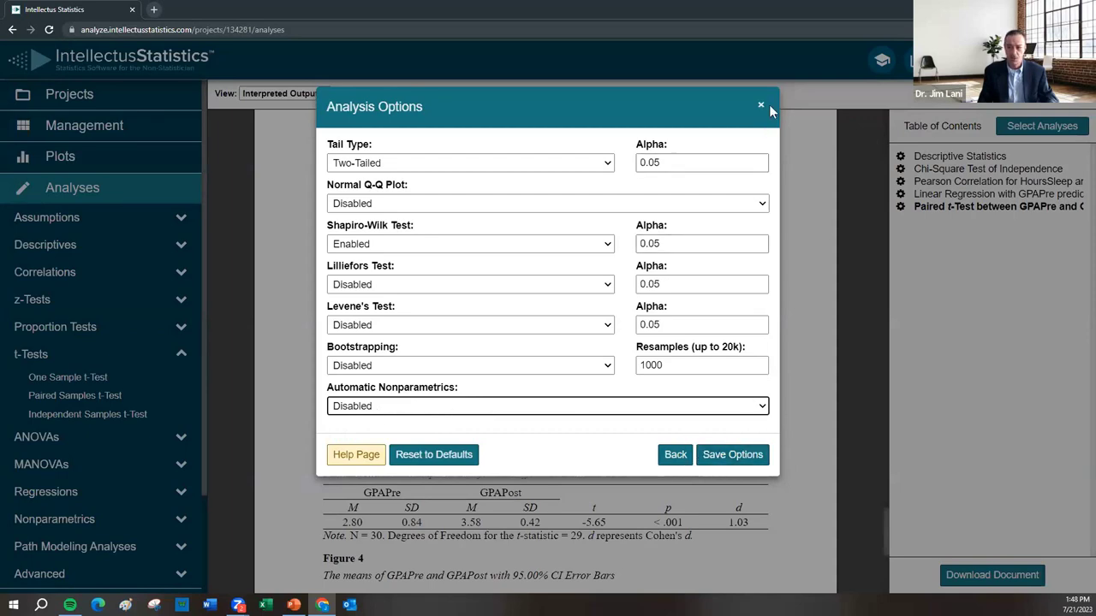
{"action": "left_click", "coordinate": [762, 105]}
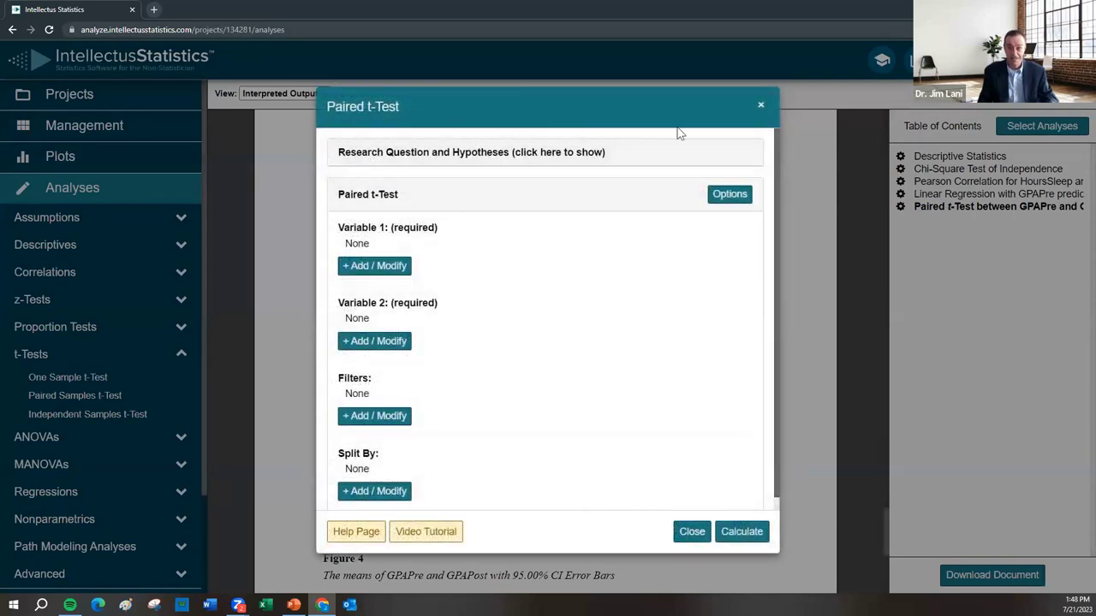
{"action": "left_click", "coordinate": [762, 106]}
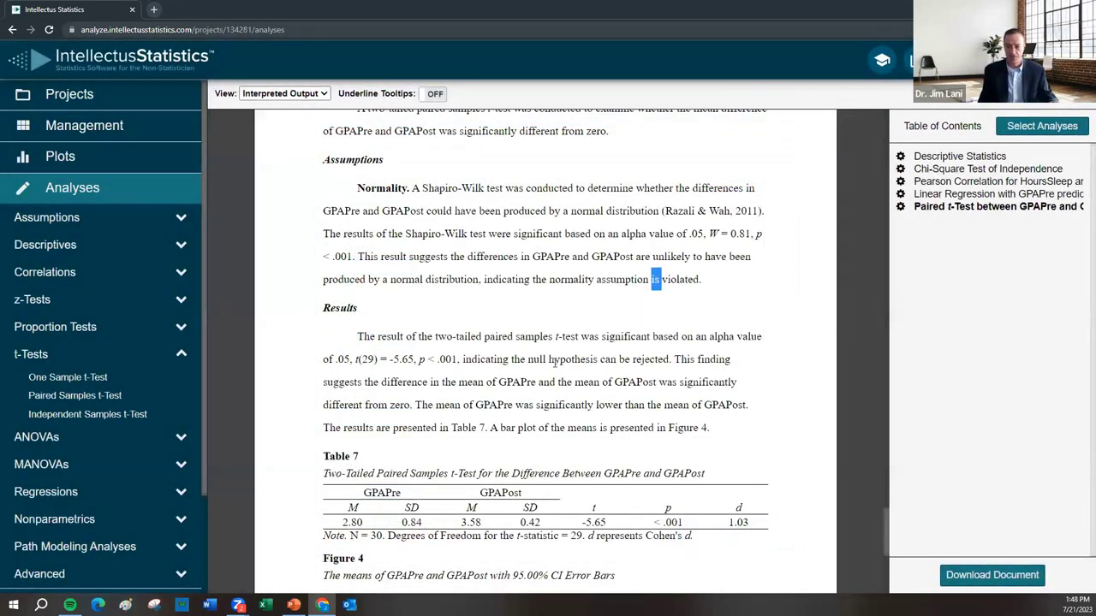
Review the paired t-test's Results, marking the word "was" in the significance sentence, and read the explanations of Cohen's d and the bar plot.
{"action": "scroll", "coordinate": [548, 330], "scroll_direction": "down", "scroll_amount": 3}
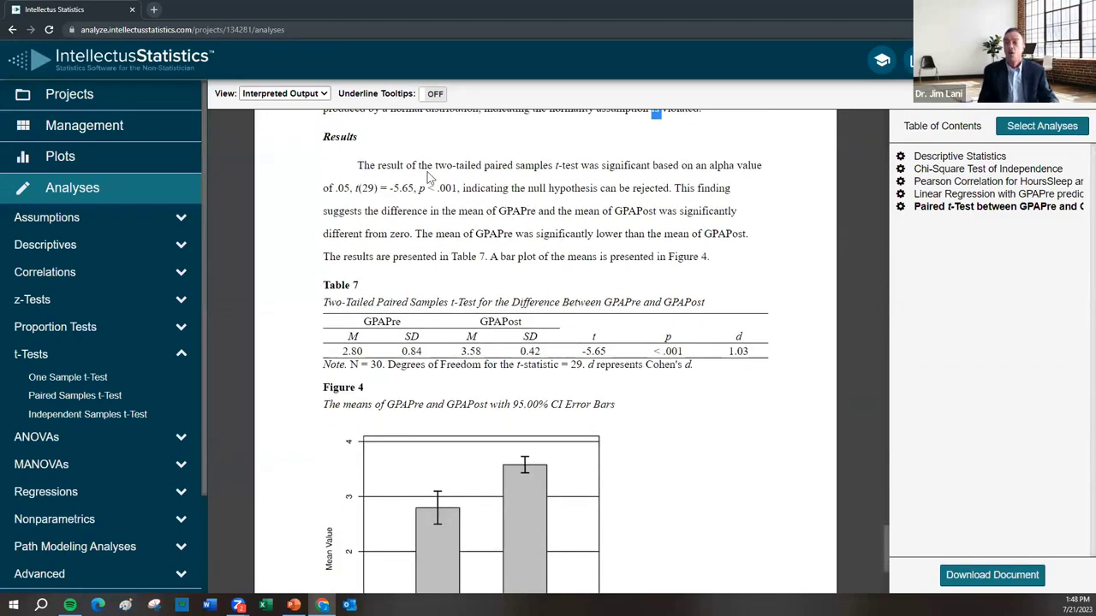
{"action": "double_click", "coordinate": [589, 166]}
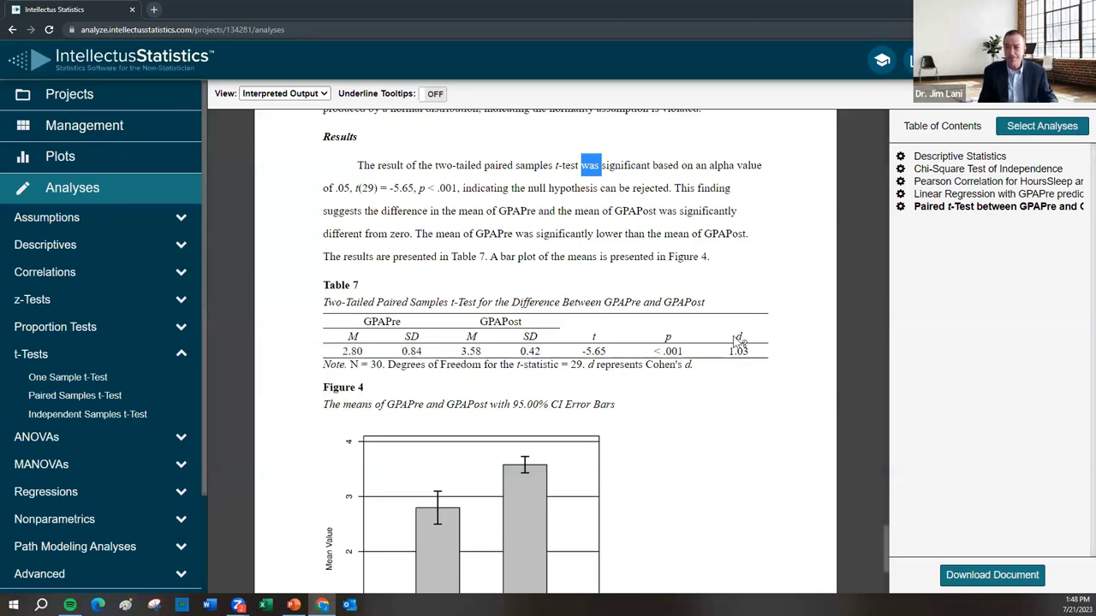
{"action": "mouse_move", "coordinate": [744, 342]}
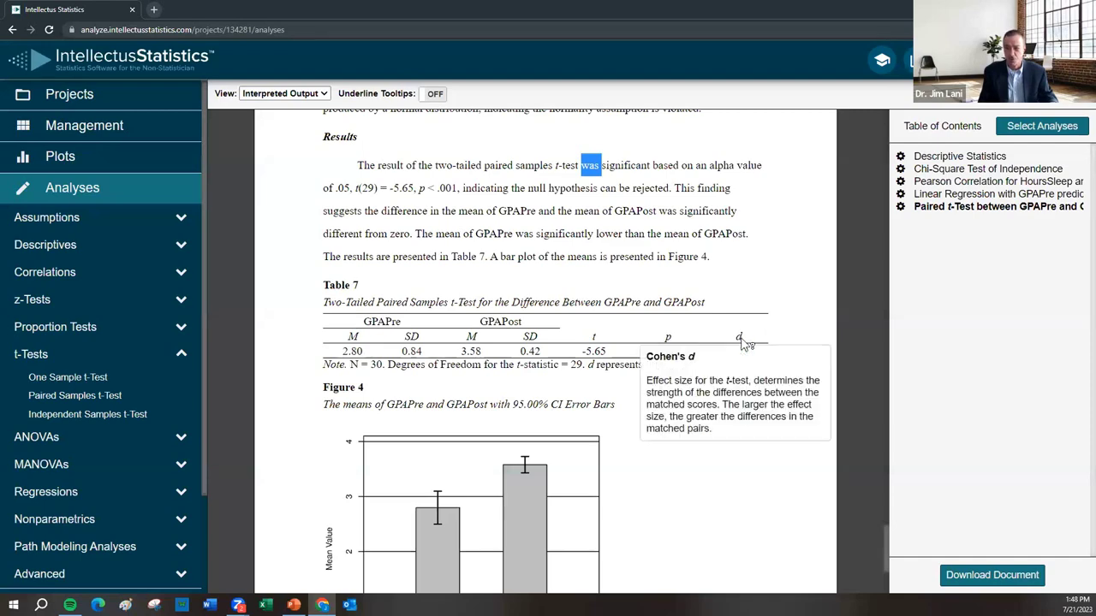
{"action": "scroll", "coordinate": [532, 425], "scroll_direction": "down", "scroll_amount": 1}
{"action": "mouse_move", "coordinate": [504, 499]}
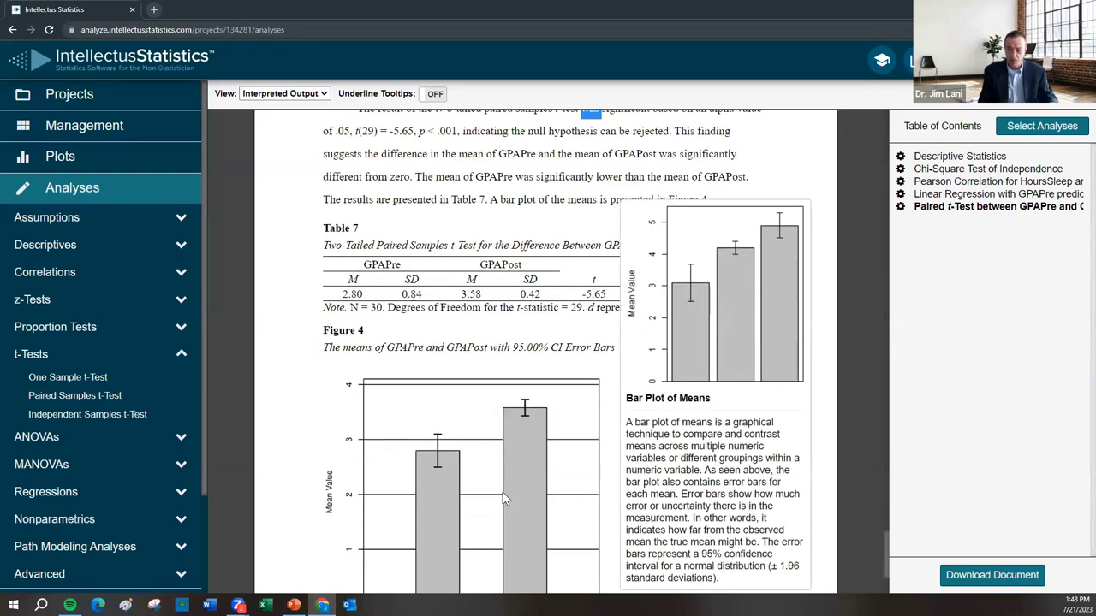
{"action": "scroll", "coordinate": [505, 370], "scroll_direction": "up", "scroll_amount": 3}
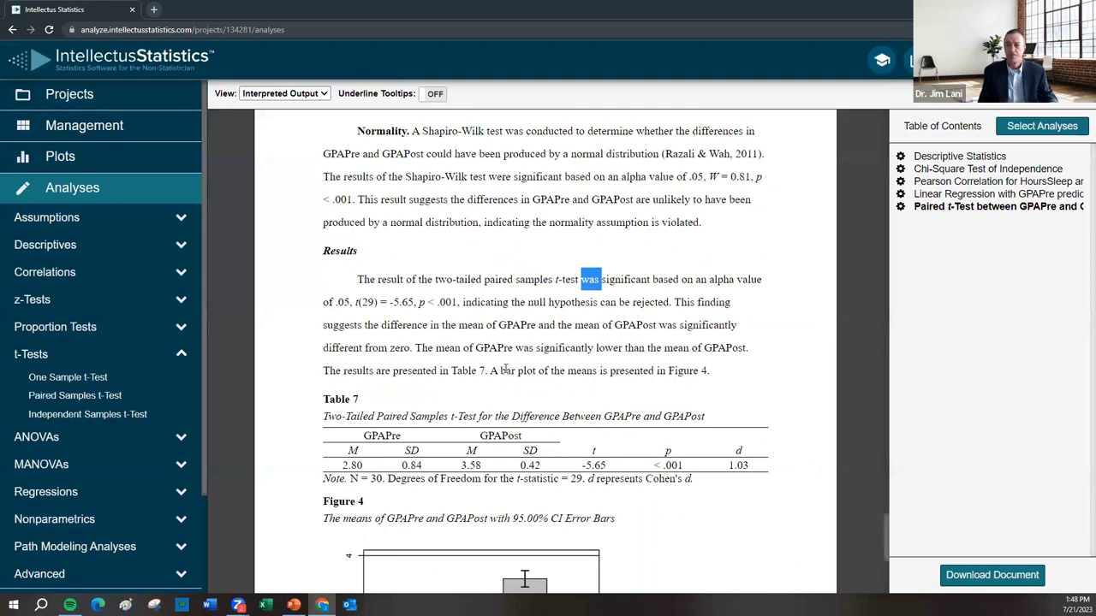
Highlight the Results sentence comparing the means of GPAPre and GPAPost, and examine Table 7 and the Figure 4 bar plot.
{"action": "left_click", "coordinate": [704, 362]}
{"action": "scroll", "coordinate": [482, 411], "scroll_direction": "down", "scroll_amount": 1}
{"action": "mouse_move", "coordinate": [472, 425]}
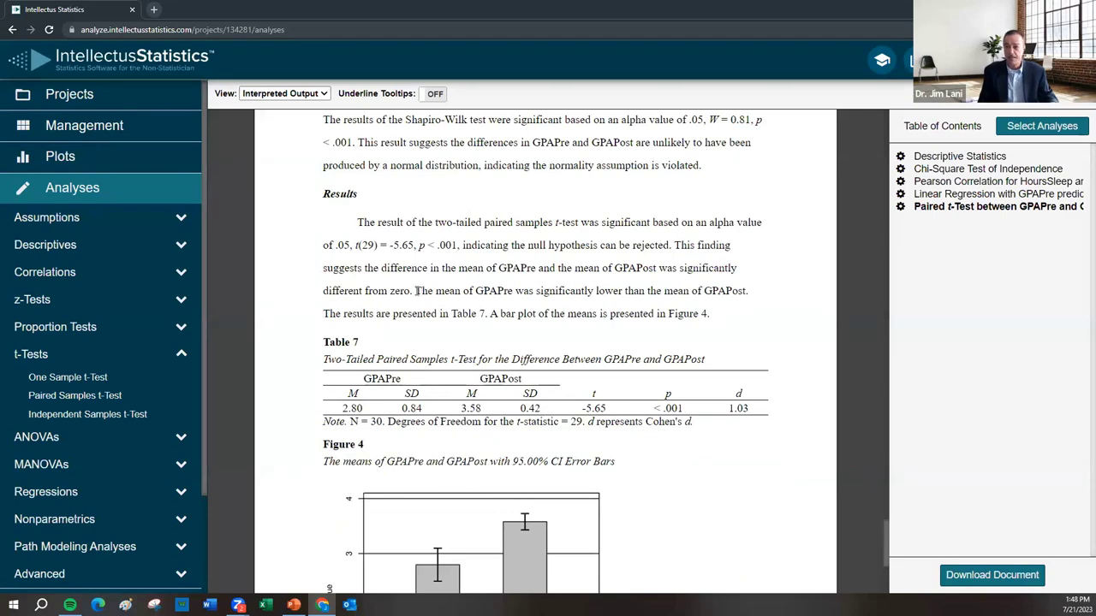
{"action": "left_click_drag", "start_coordinate": [416, 291], "coordinate": [754, 291]}
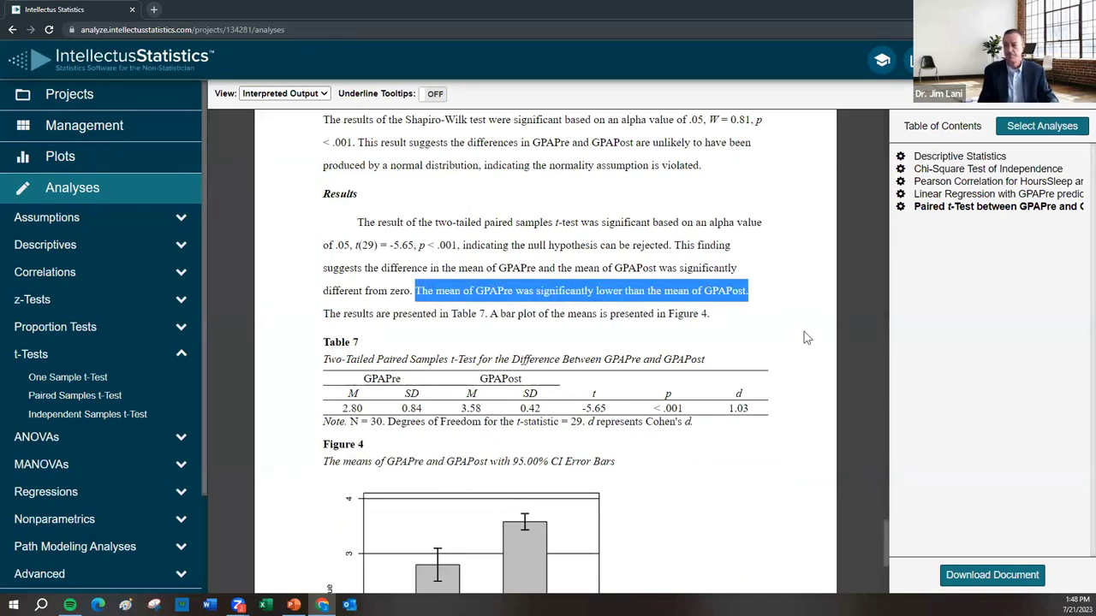
{"action": "scroll", "coordinate": [737, 433], "scroll_direction": "down", "scroll_amount": 2}
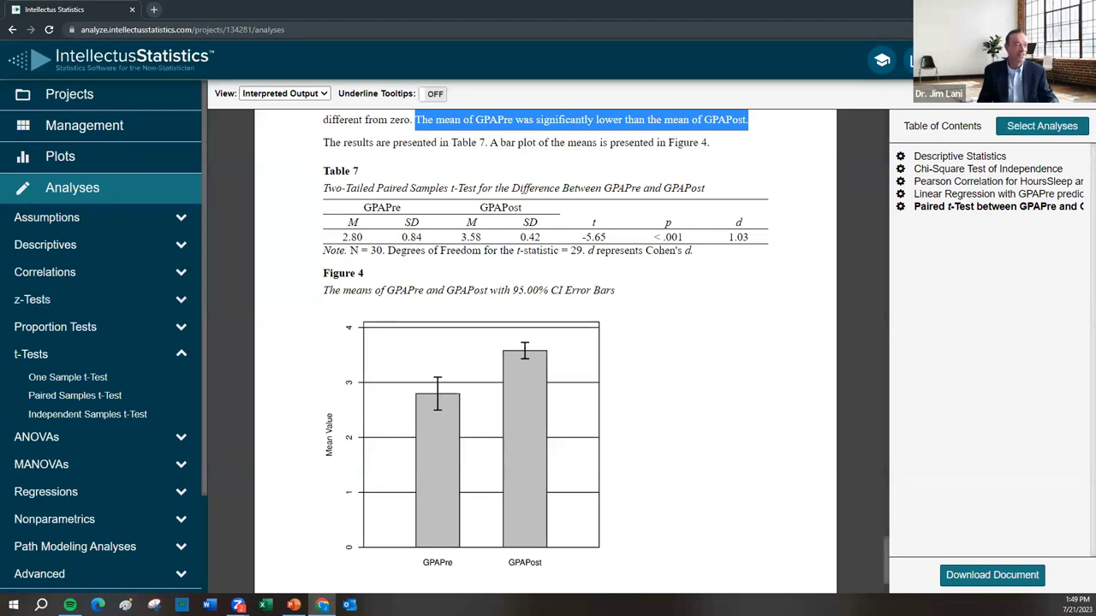
{"action": "mouse_move", "coordinate": [417, 348]}
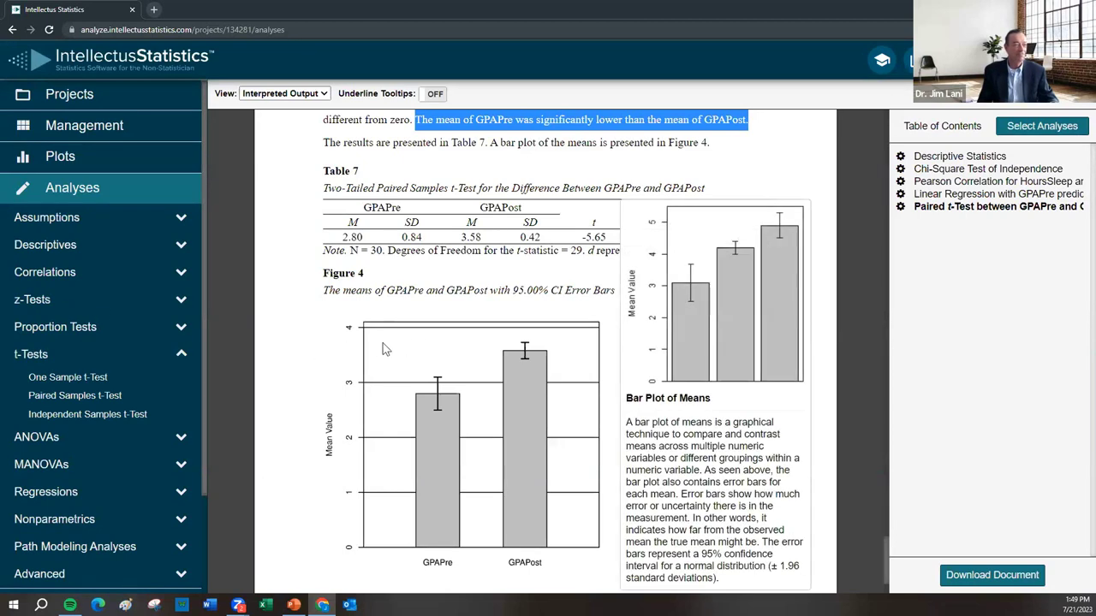
{"action": "scroll", "coordinate": [464, 342], "scroll_direction": "down", "scroll_amount": 1}
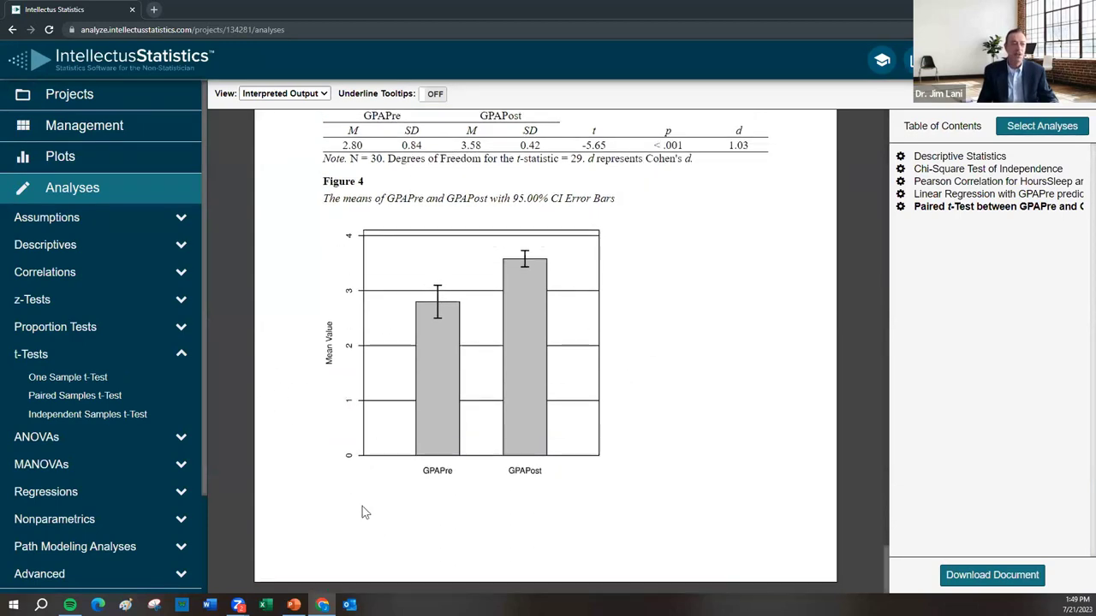
{"action": "mouse_move", "coordinate": [362, 506]}
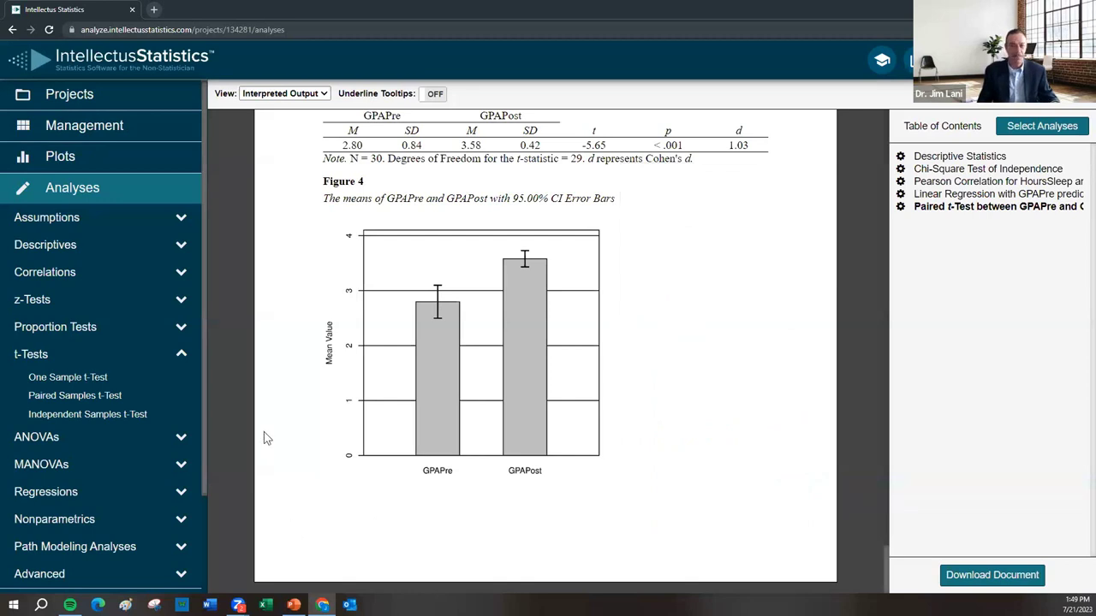
View the Independent Samples t-Test setup, close it, and inspect the Fruit and HoursSleep columns in the dataset under data management.
{"action": "left_click", "coordinate": [74, 418]}
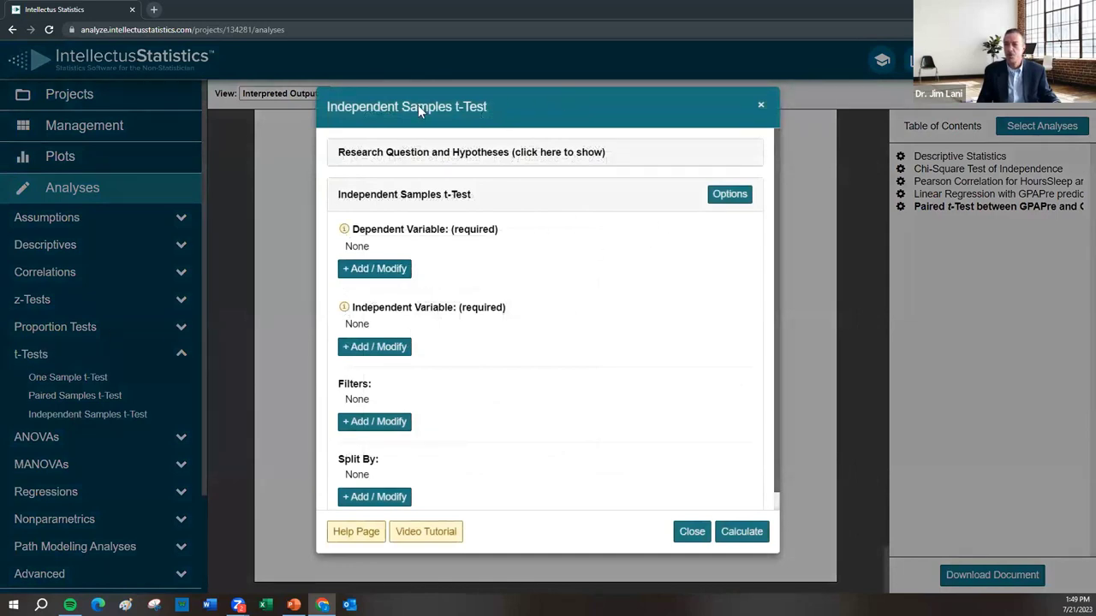
{"action": "left_click", "coordinate": [763, 107]}
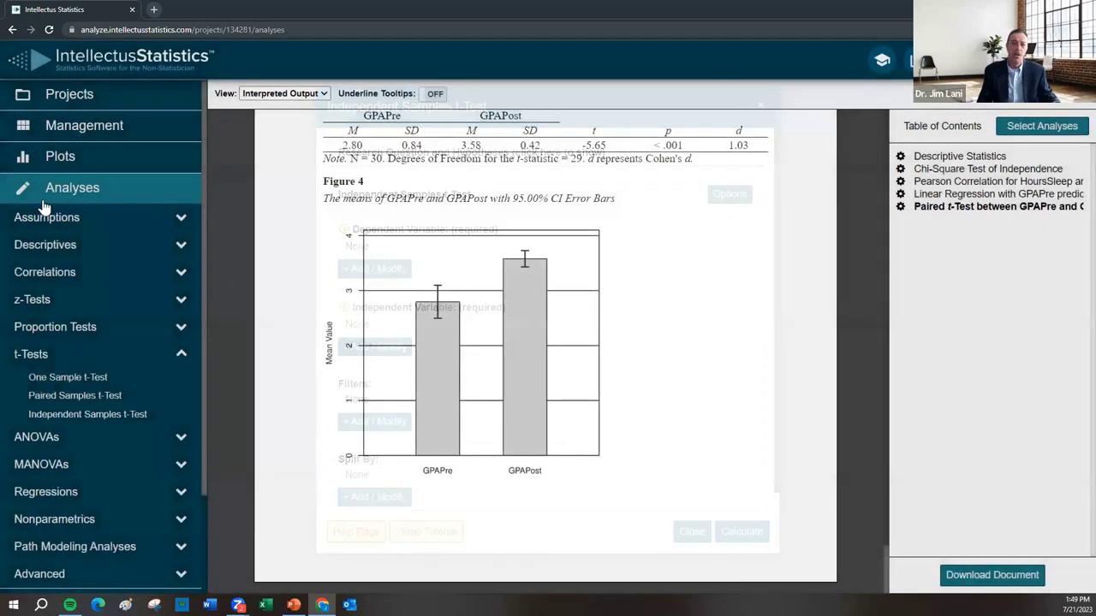
{"action": "left_click", "coordinate": [91, 133]}
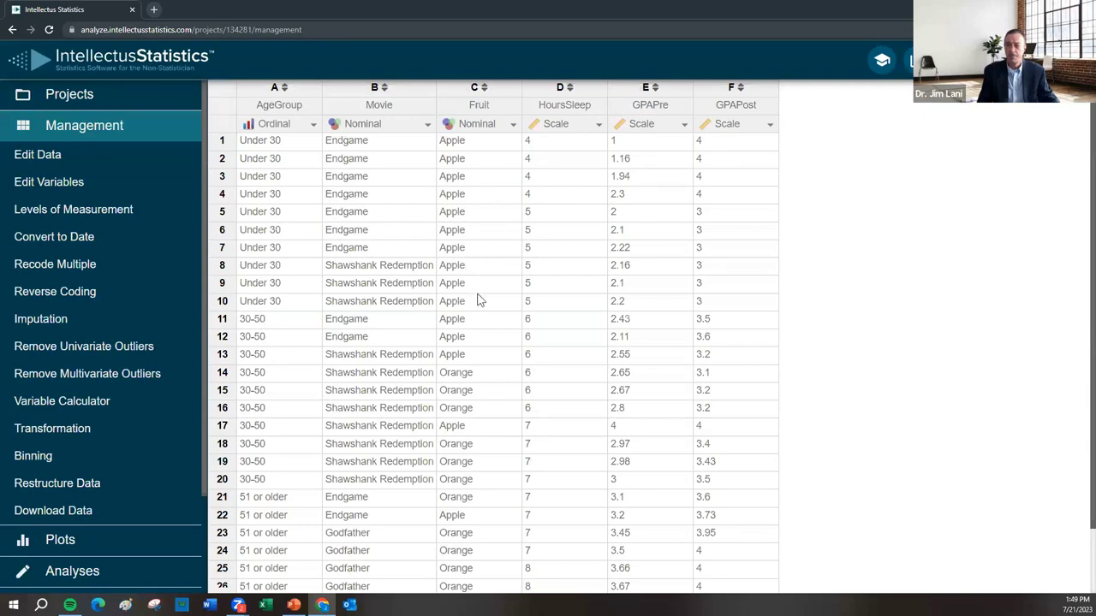
{"action": "scroll", "coordinate": [475, 309], "scroll_direction": "down", "scroll_amount": 1}
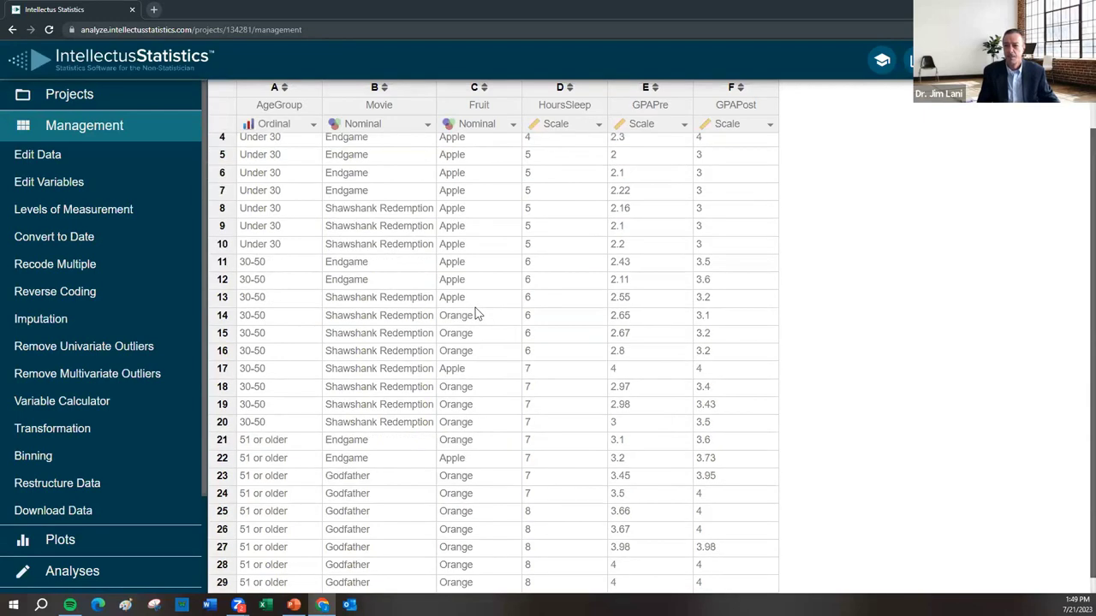
{"action": "scroll", "coordinate": [475, 309], "scroll_direction": "up", "scroll_amount": 1}
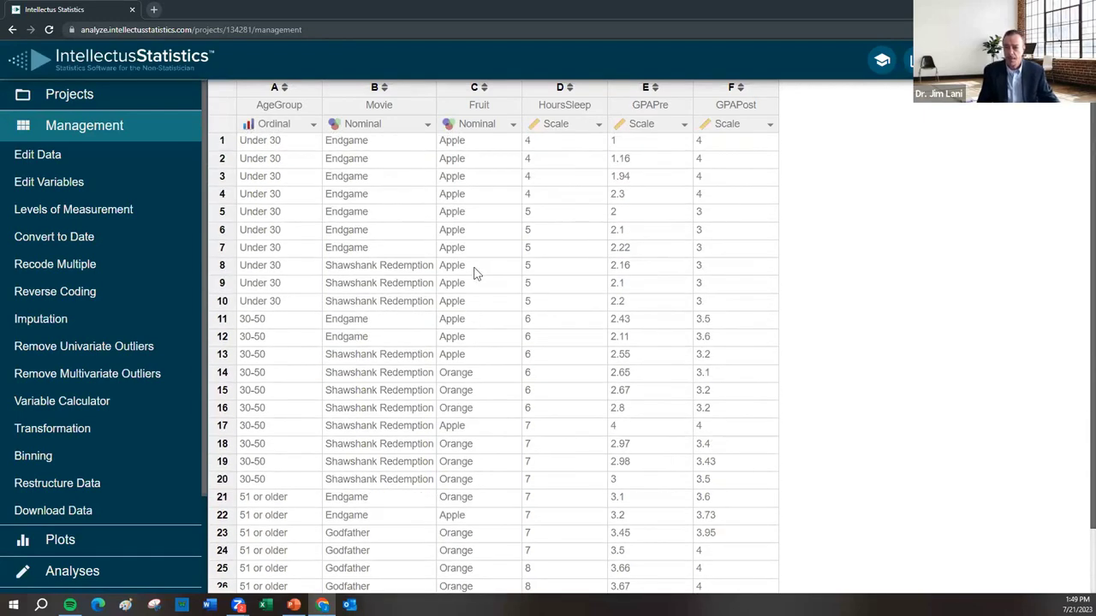
{"action": "scroll", "coordinate": [482, 257], "scroll_direction": "down", "scroll_amount": 1}
{"action": "scroll", "coordinate": [478, 268], "scroll_direction": "up", "scroll_amount": 1}
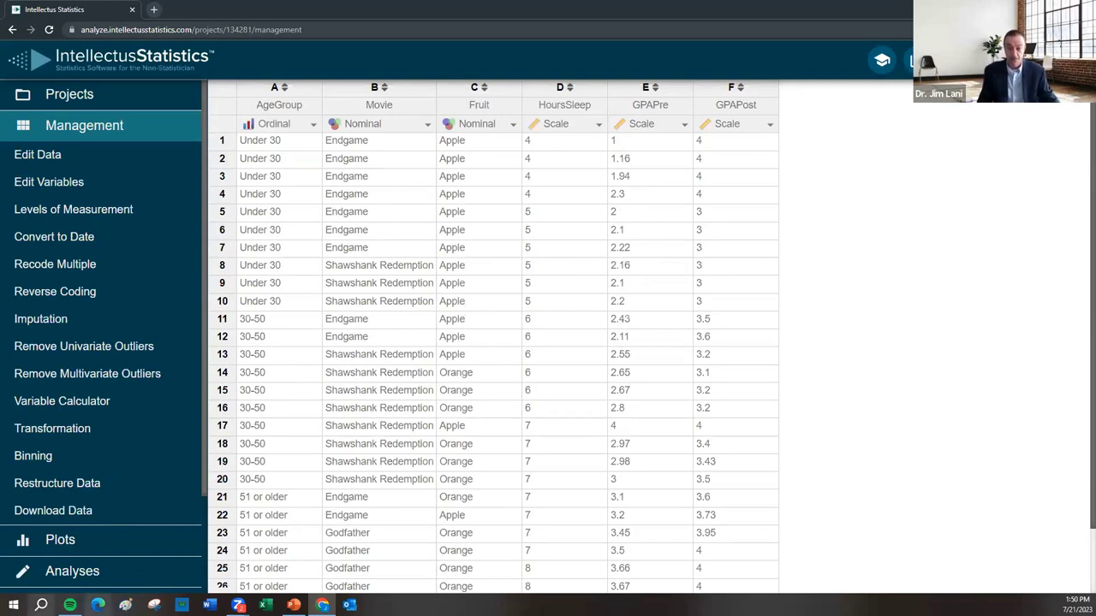
Return to the analyses and start an Independent Samples t-Test with HoursSleep as the dependent variable.
{"action": "left_click", "coordinate": [34, 576]}
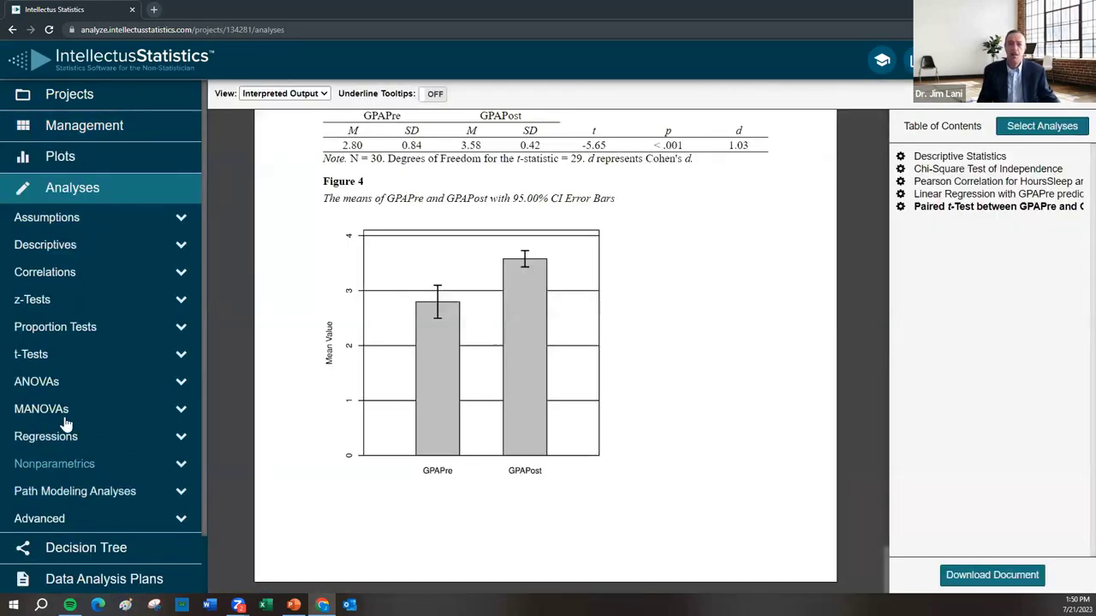
{"action": "left_click", "coordinate": [36, 358]}
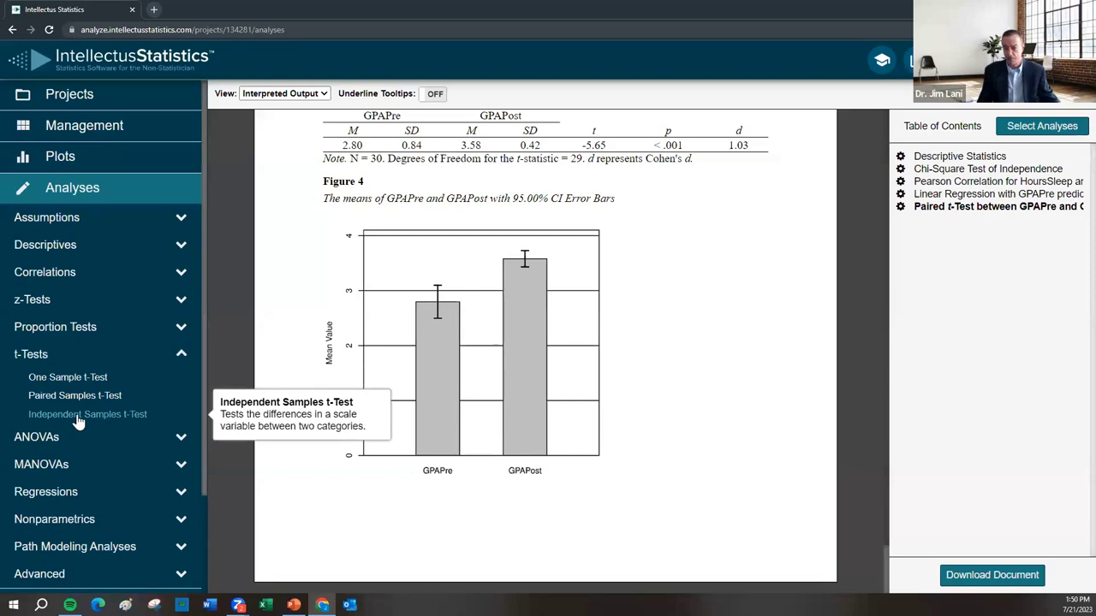
{"action": "left_click", "coordinate": [77, 417]}
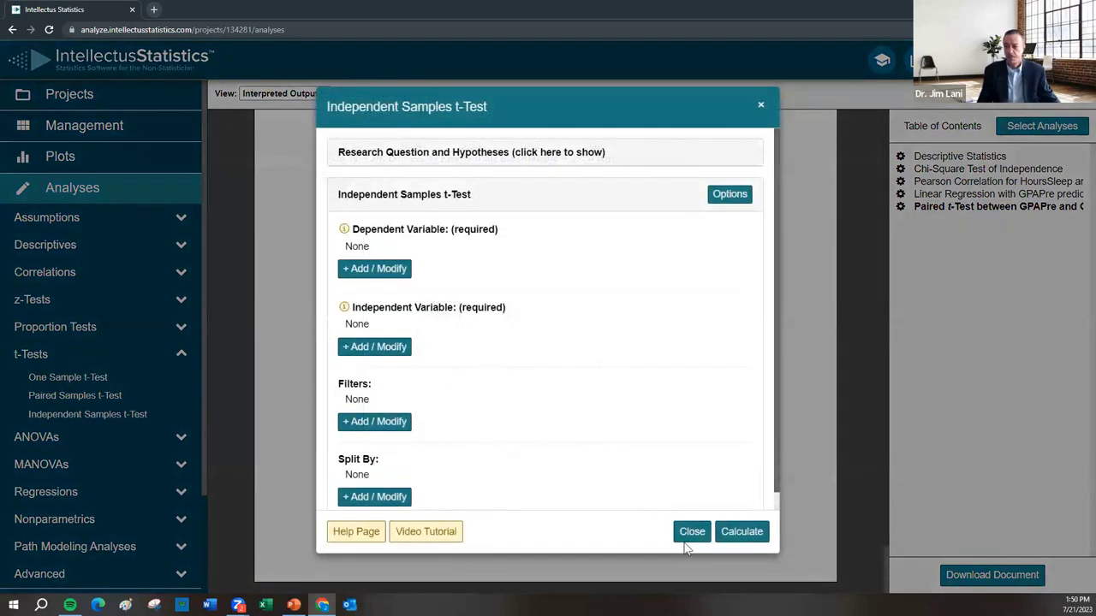
{"action": "left_click", "coordinate": [377, 271]}
{"action": "left_click", "coordinate": [400, 164]}
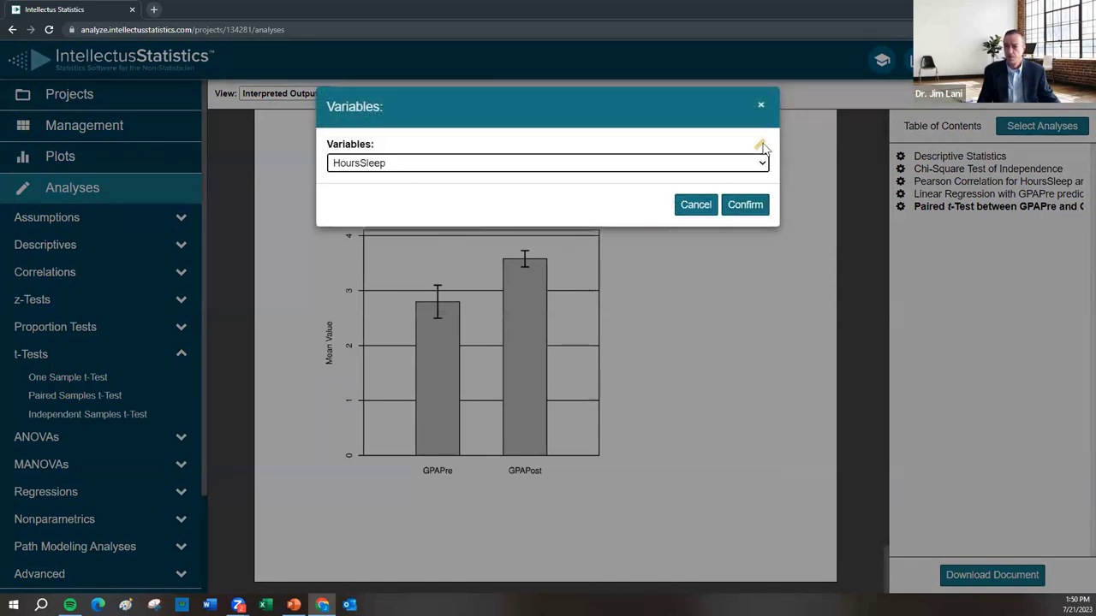
{"action": "left_click", "coordinate": [745, 204]}
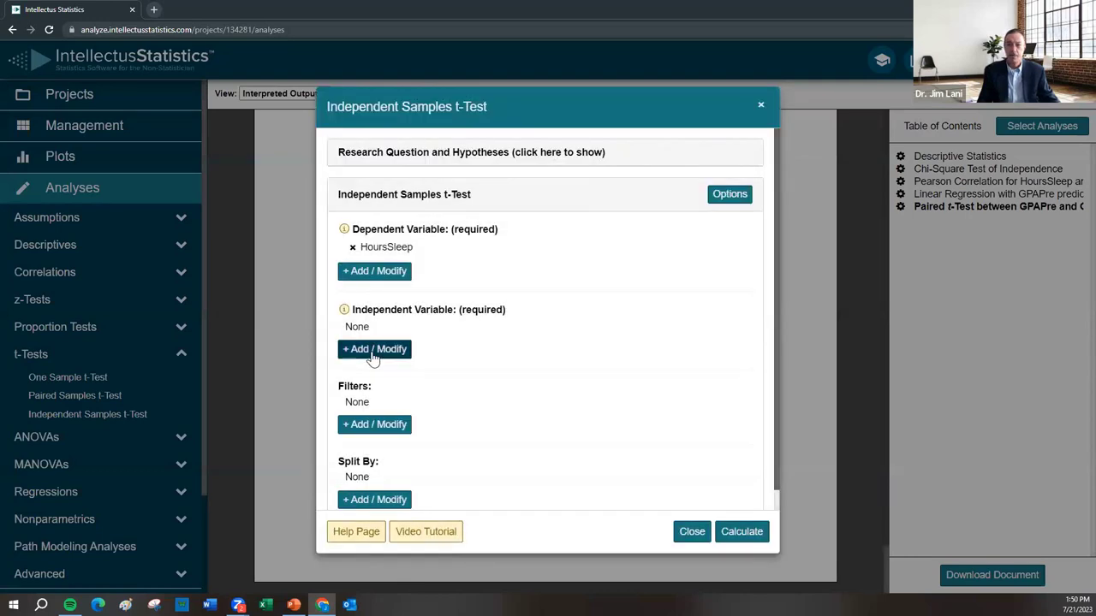
Set Fruit as the independent variable of the independent samples t-test and calculate it.
{"action": "left_click", "coordinate": [372, 349]}
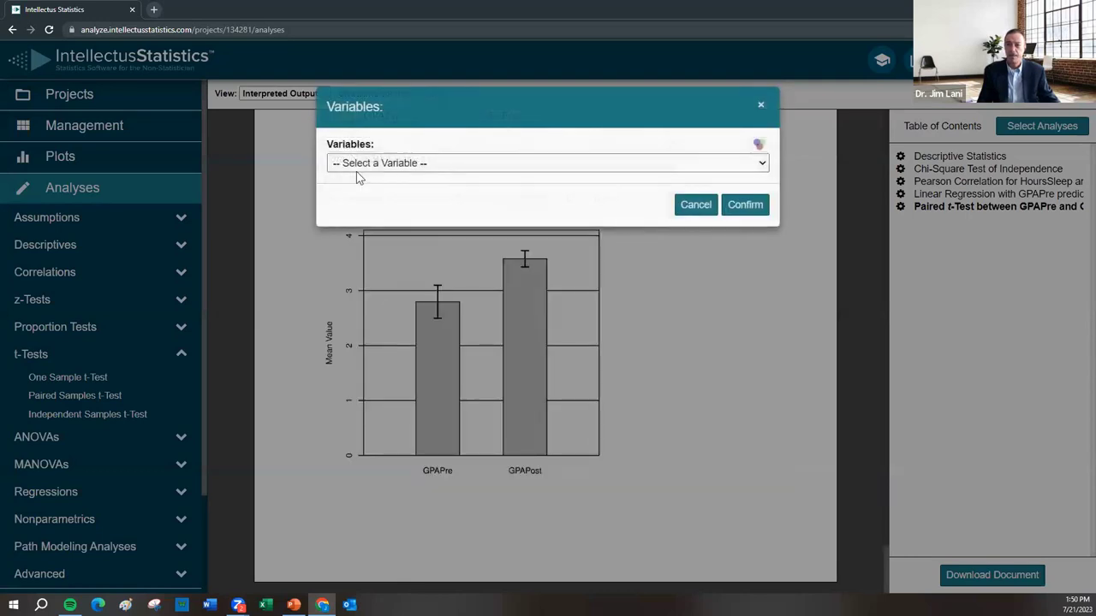
{"action": "left_click", "coordinate": [382, 164]}
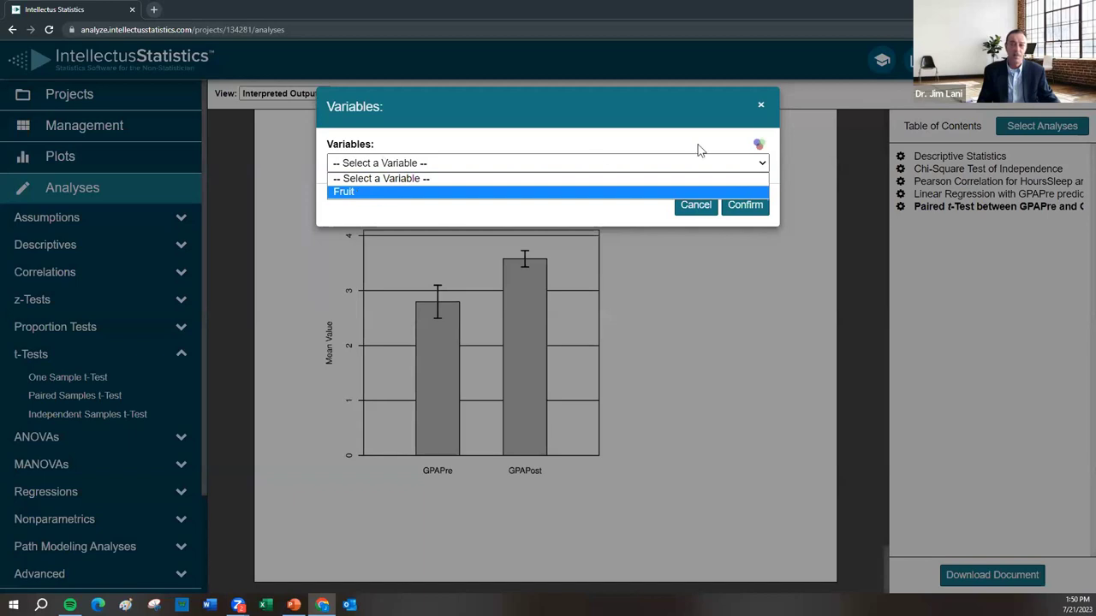
{"action": "left_click", "coordinate": [388, 194]}
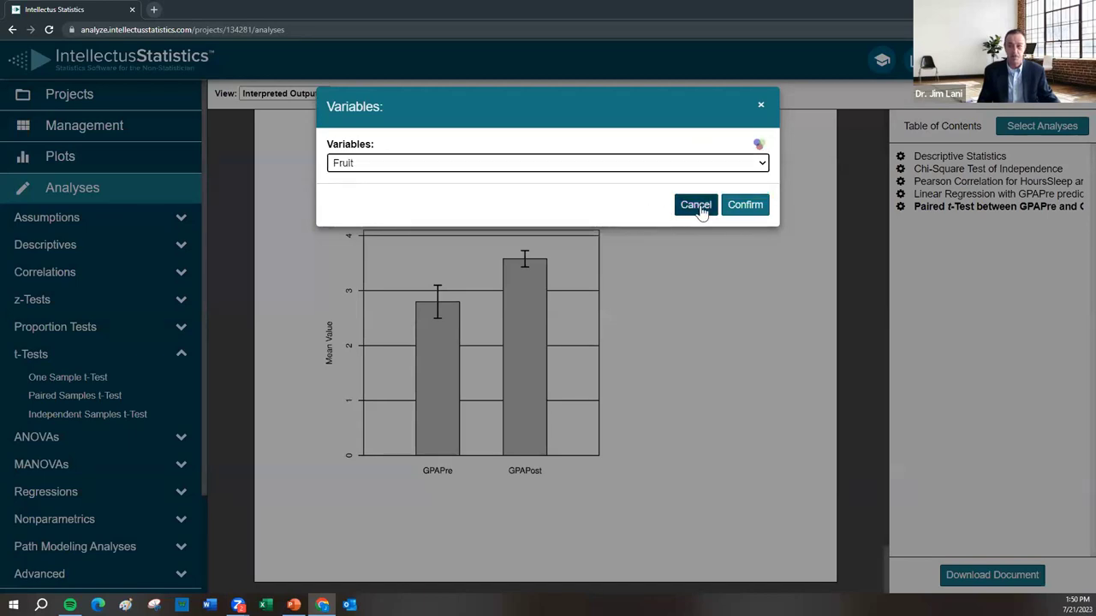
{"action": "left_click", "coordinate": [740, 205]}
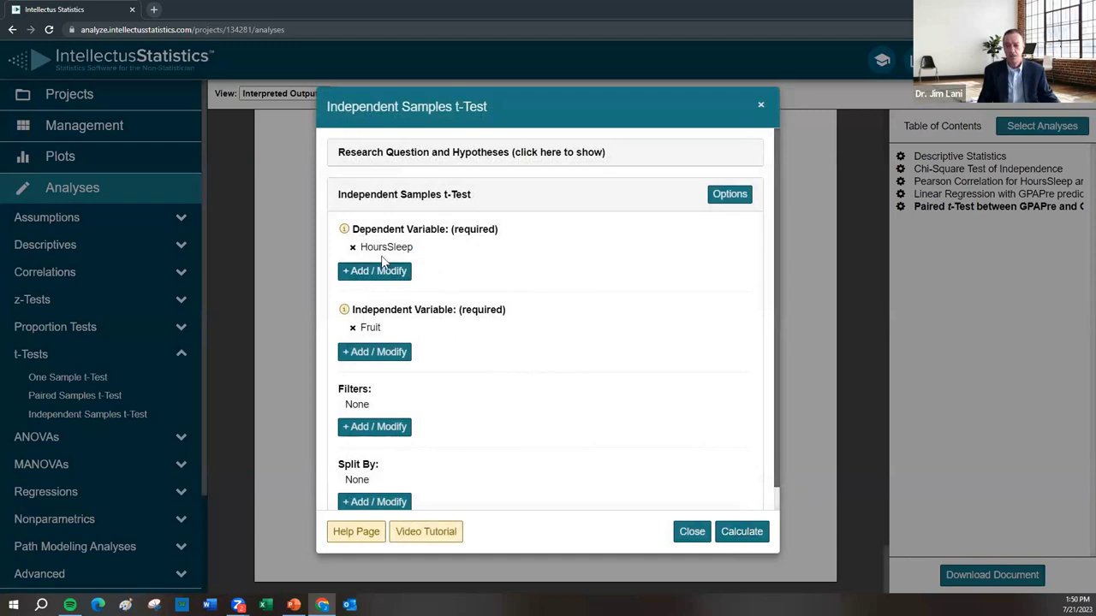
{"action": "left_click", "coordinate": [743, 529]}
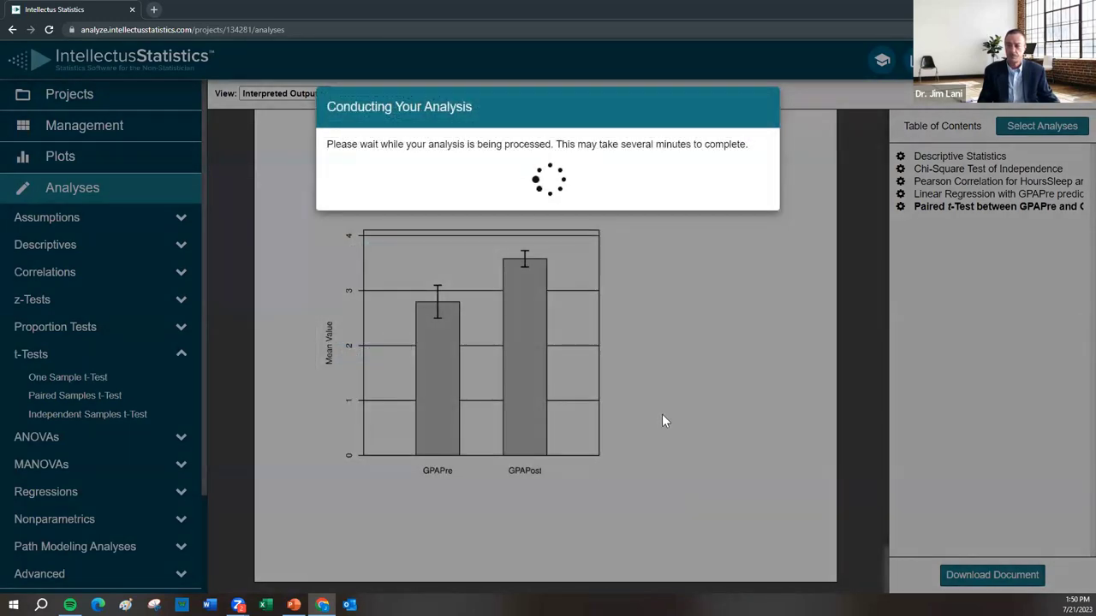
Read the Normality paragraph of the independent samples t-test, highlighting the Shapiro-Wilk statistics for the Apple and Orange categories and the assumption's verdict.
{"action": "scroll", "coordinate": [599, 351], "scroll_direction": "down", "scroll_amount": 3}
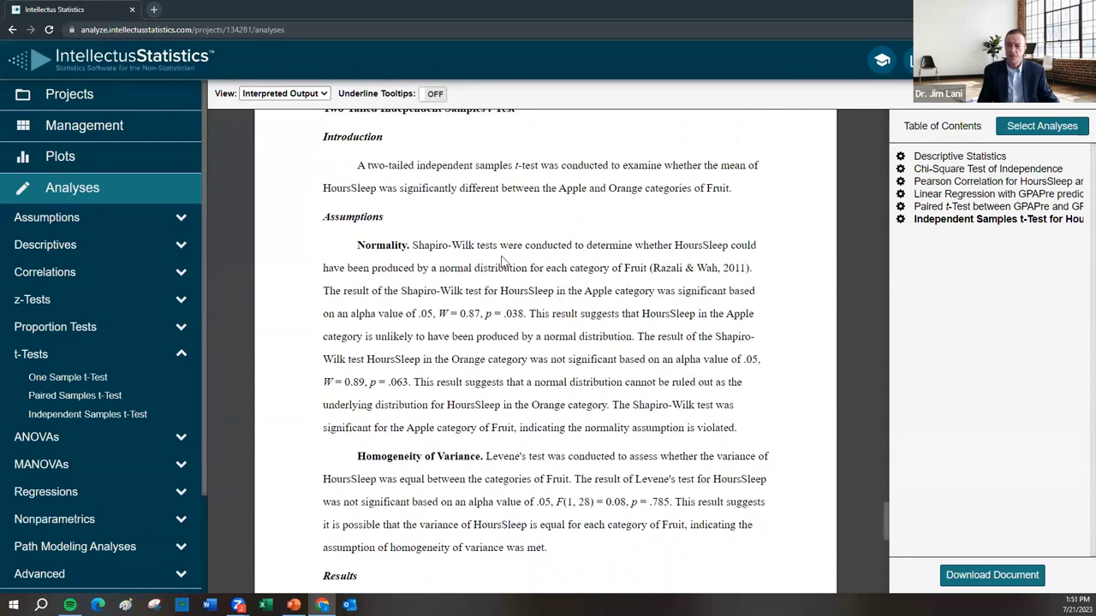
{"action": "scroll", "coordinate": [503, 262], "scroll_direction": "down", "scroll_amount": 1}
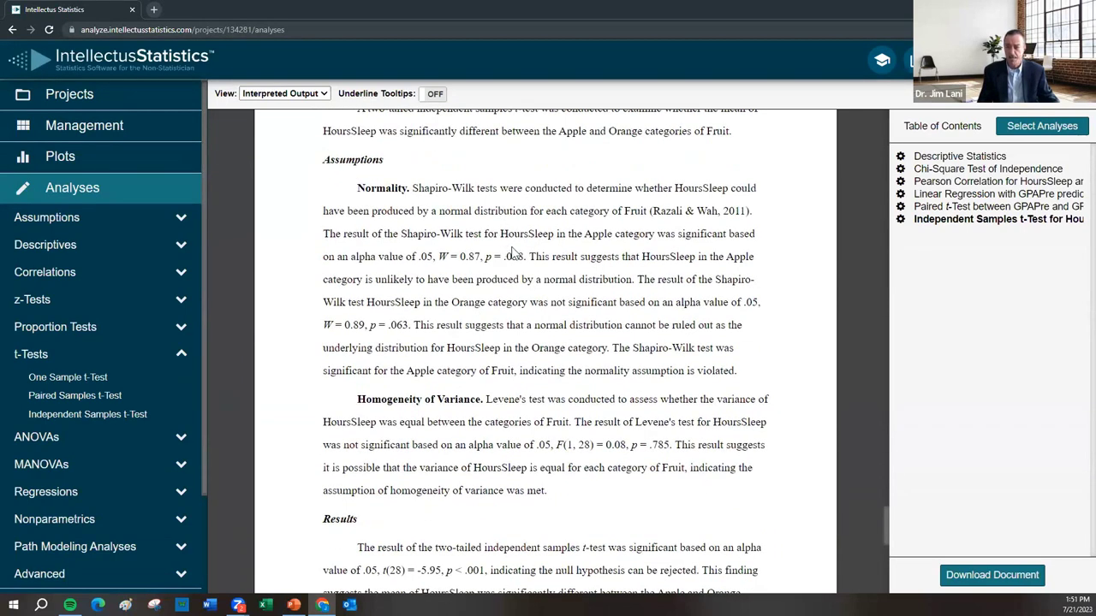
{"action": "left_click_drag", "start_coordinate": [401, 233], "coordinate": [463, 233]}
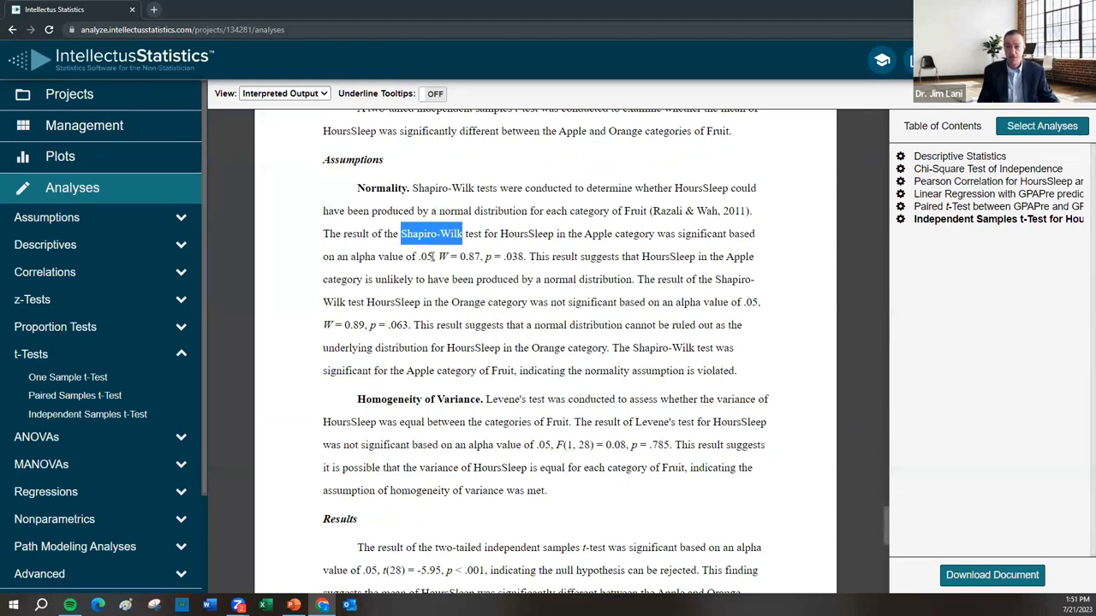
{"action": "left_click_drag", "start_coordinate": [426, 257], "coordinate": [526, 250]}
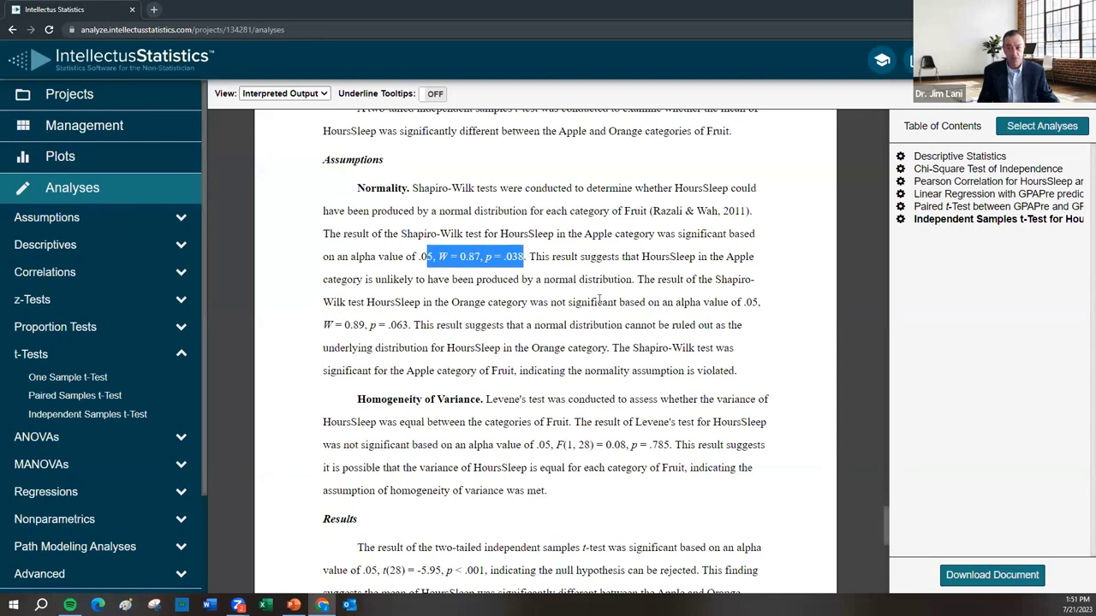
{"action": "left_click_drag", "start_coordinate": [337, 325], "coordinate": [389, 325]}
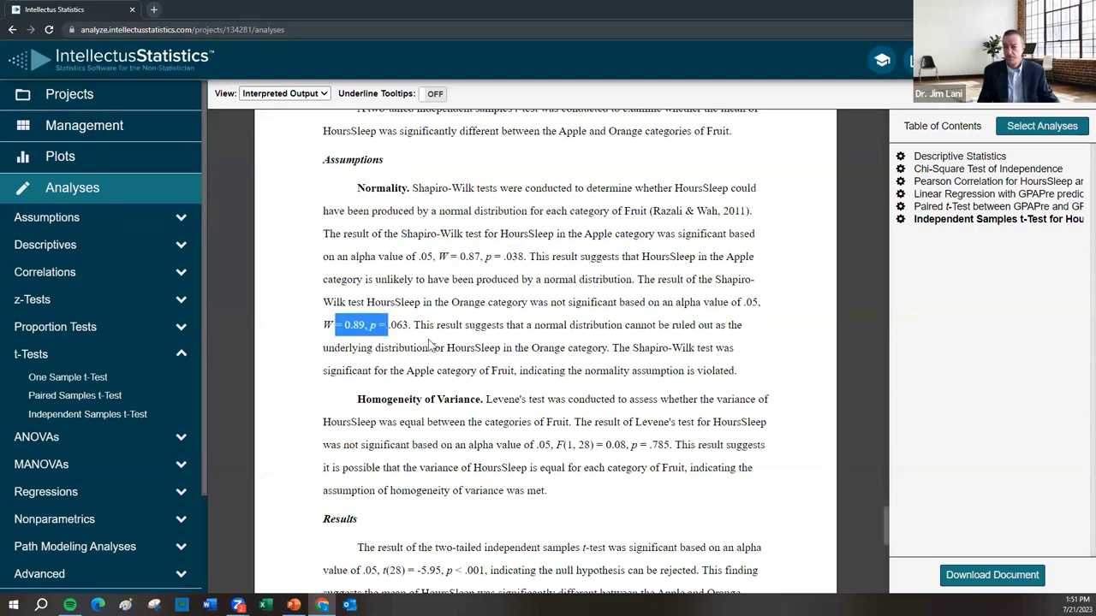
{"action": "left_click_drag", "start_coordinate": [686, 370], "coordinate": [698, 371]}
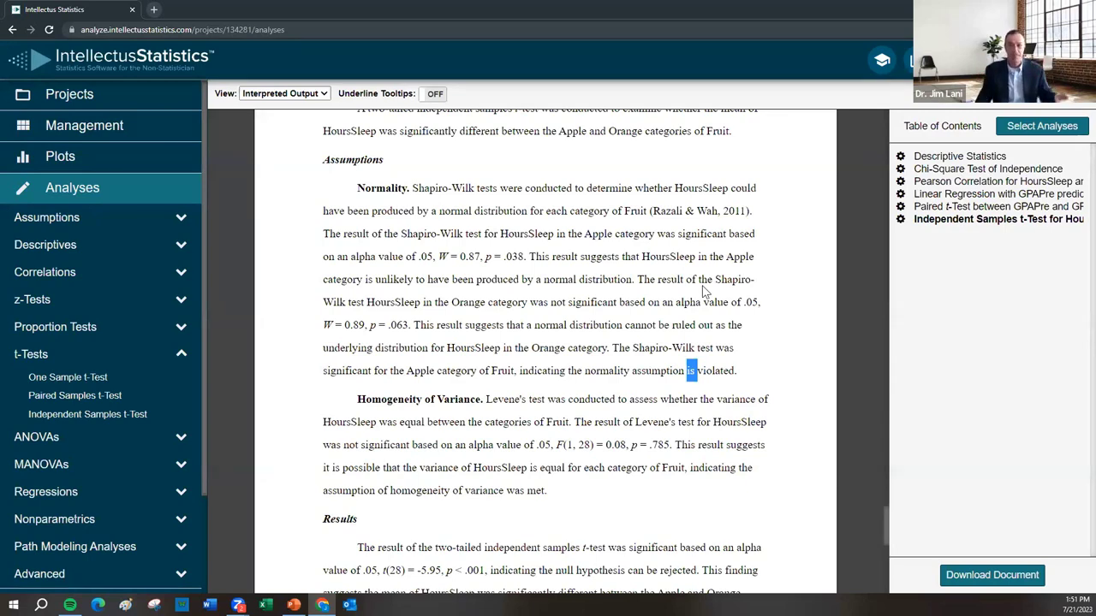
Examine the Homogeneity of Variance paragraph with Levene's test and highlight a word in its concluding statement about the assumption.
{"action": "scroll", "coordinate": [691, 371], "scroll_direction": "down", "scroll_amount": 2}
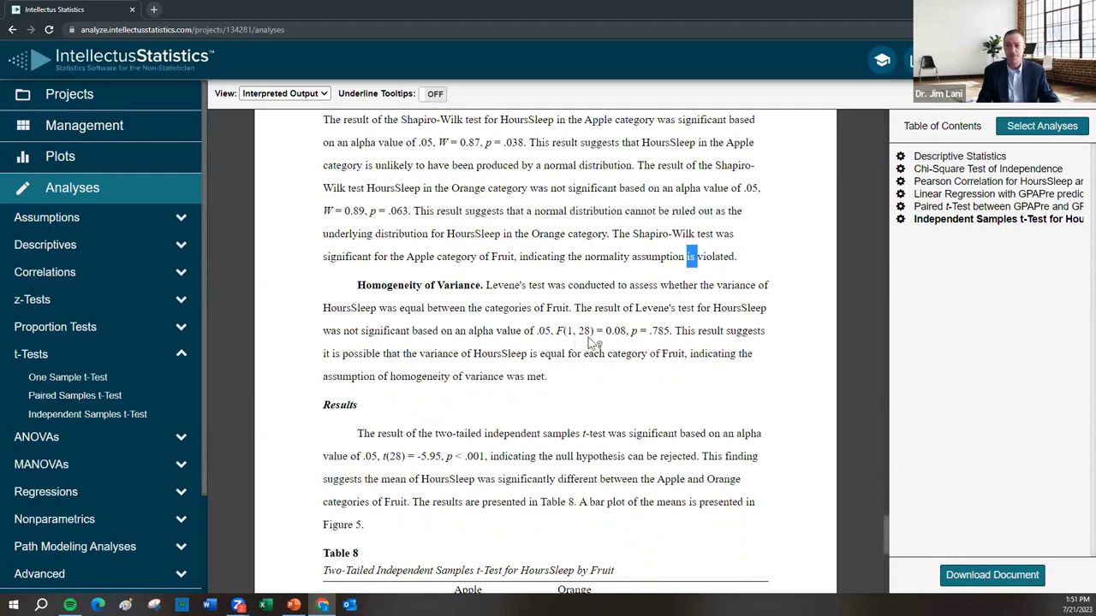
{"action": "scroll", "coordinate": [630, 353], "scroll_direction": "down", "scroll_amount": 4}
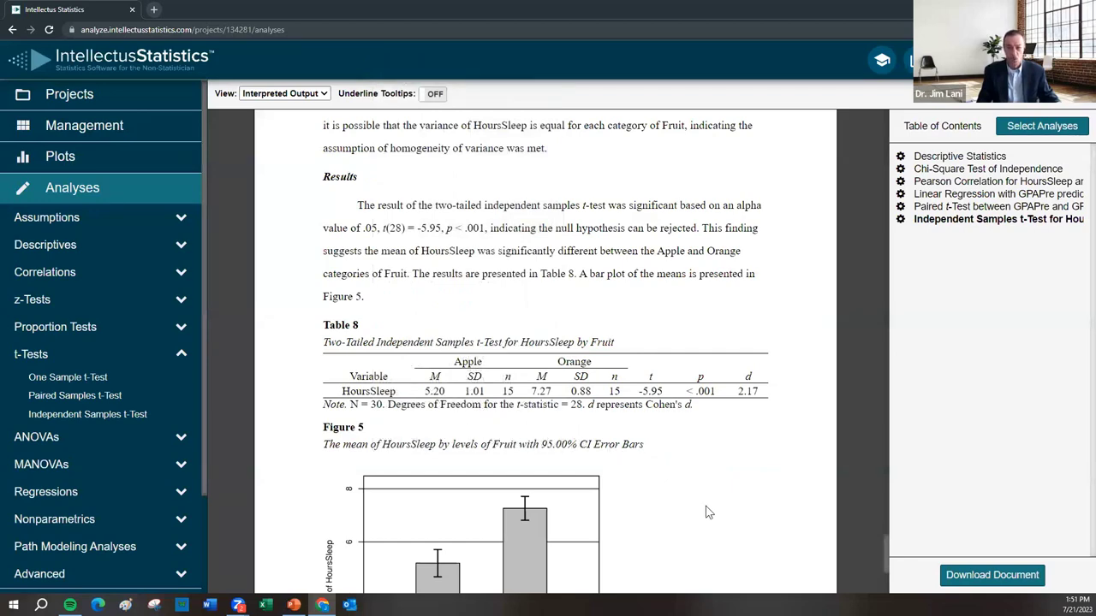
{"action": "scroll", "coordinate": [736, 516], "scroll_direction": "up", "scroll_amount": 3}
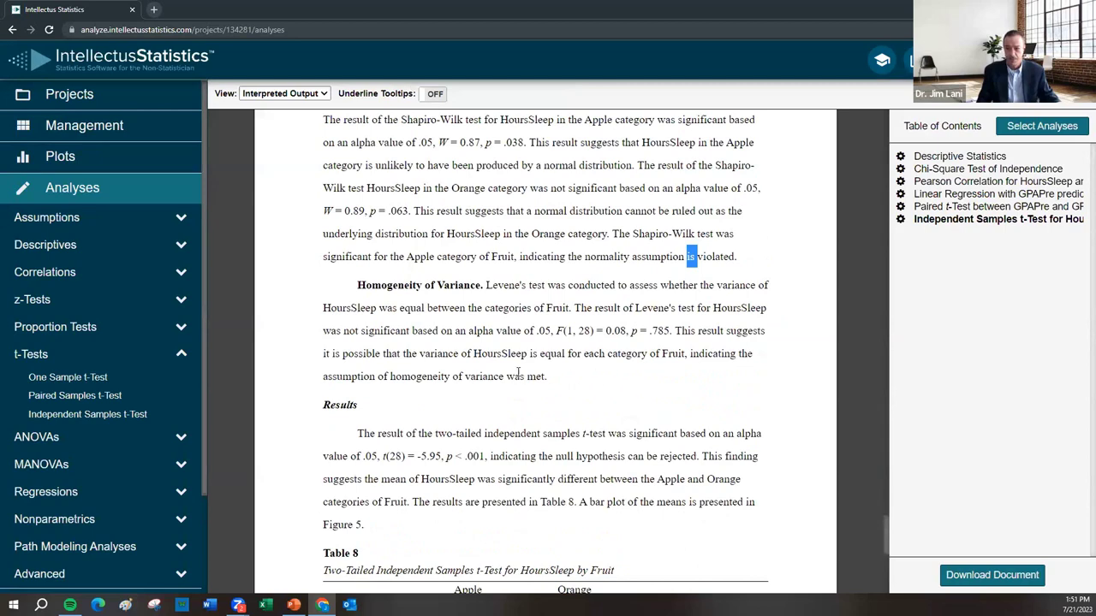
{"action": "double_click", "coordinate": [516, 376]}
Highlight the Results sentence comparing mean HoursSleep between the Apple and Orange categories, and examine Table 8 and the Figure 5 bar plot.
{"action": "scroll", "coordinate": [648, 379], "scroll_direction": "down", "scroll_amount": 2}
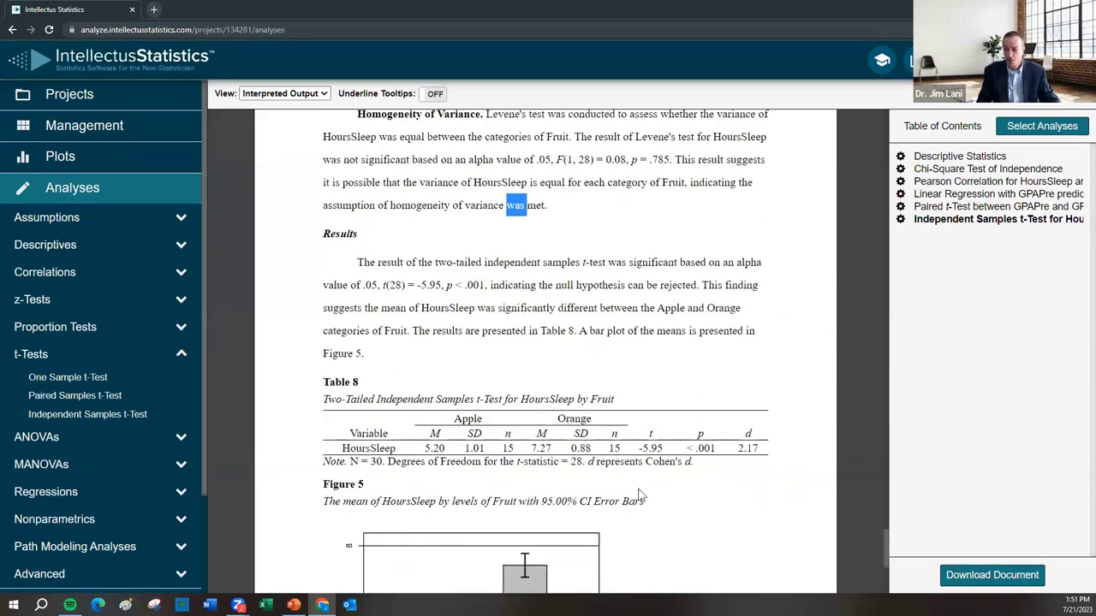
{"action": "scroll", "coordinate": [710, 515], "scroll_direction": "down", "scroll_amount": 2}
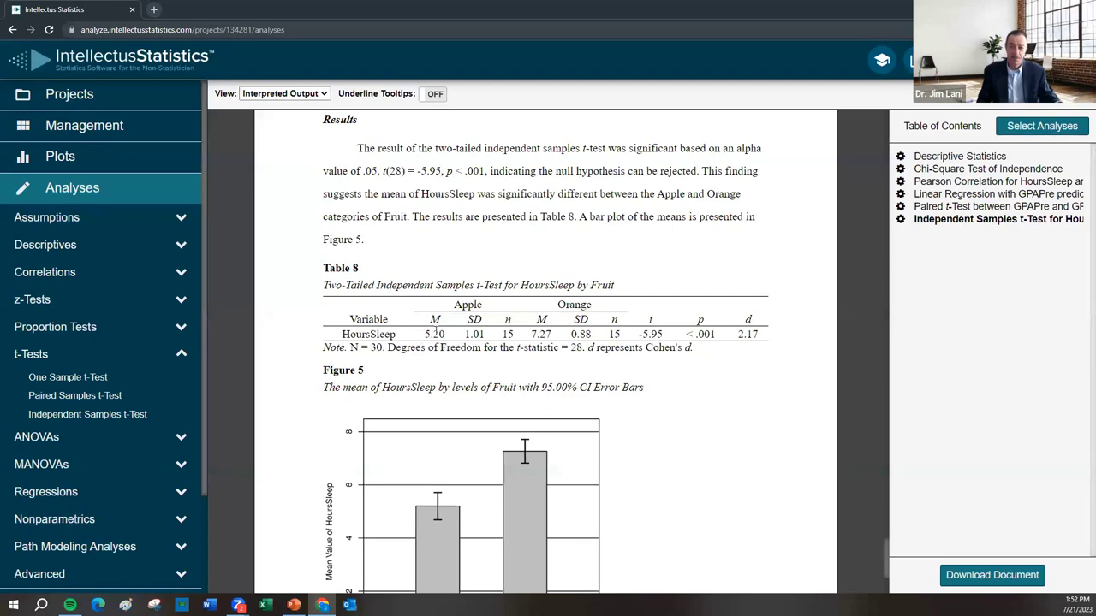
{"action": "scroll", "coordinate": [494, 363], "scroll_direction": "up", "scroll_amount": 2}
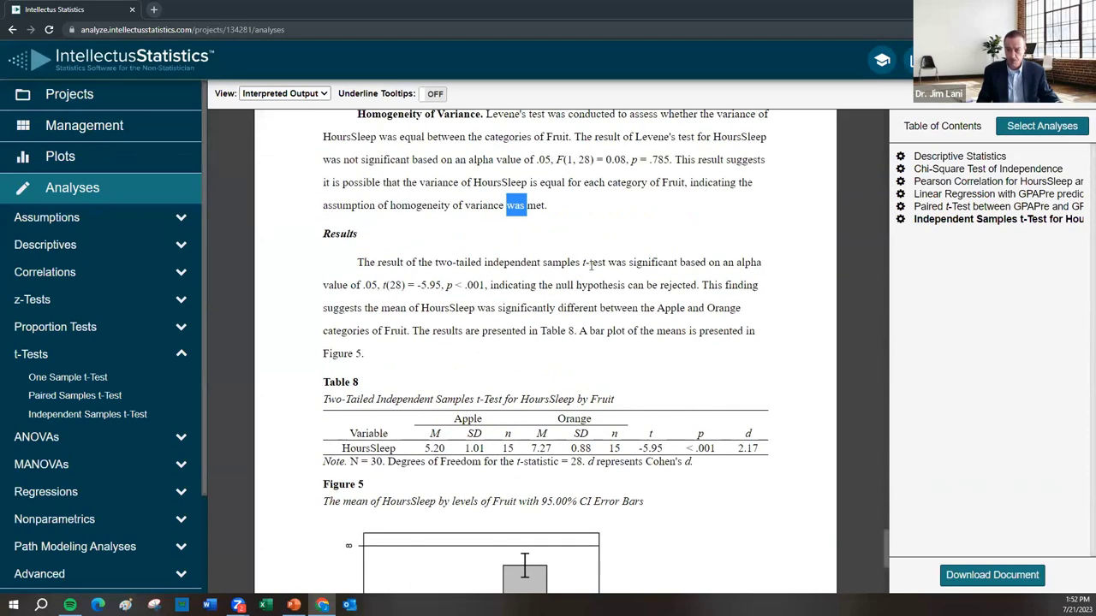
{"action": "double_click", "coordinate": [615, 262]}
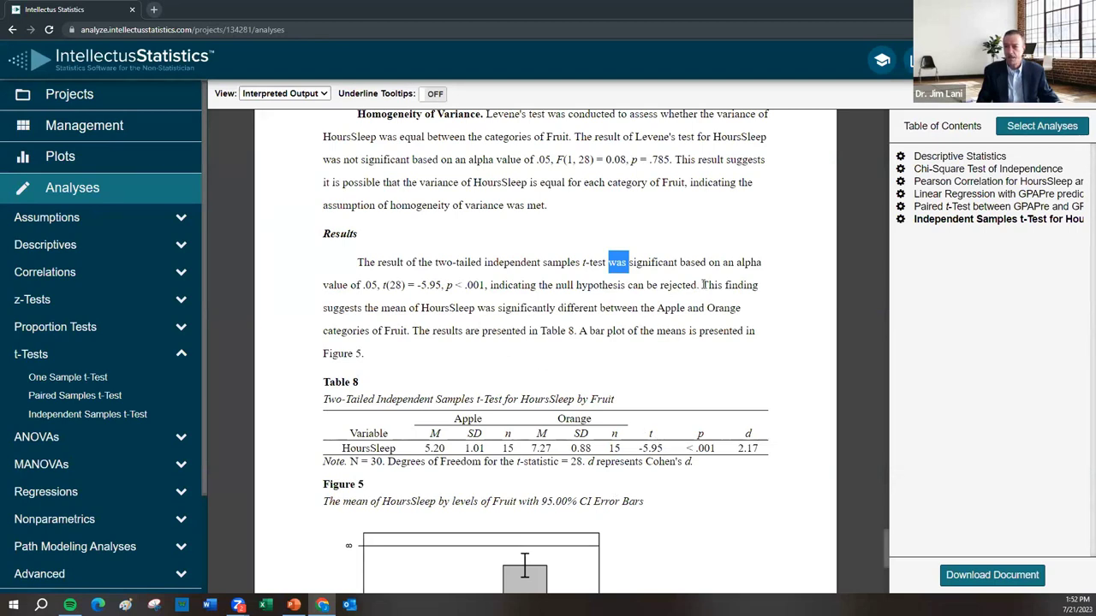
{"action": "left_click_drag", "start_coordinate": [702, 285], "coordinate": [407, 335]}
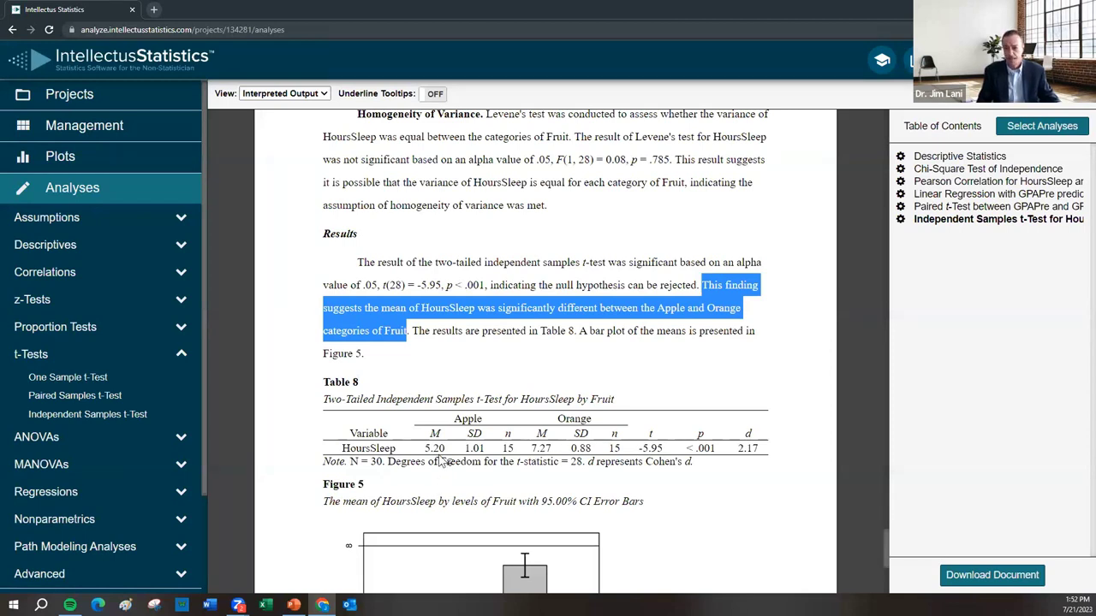
{"action": "mouse_move", "coordinate": [446, 462]}
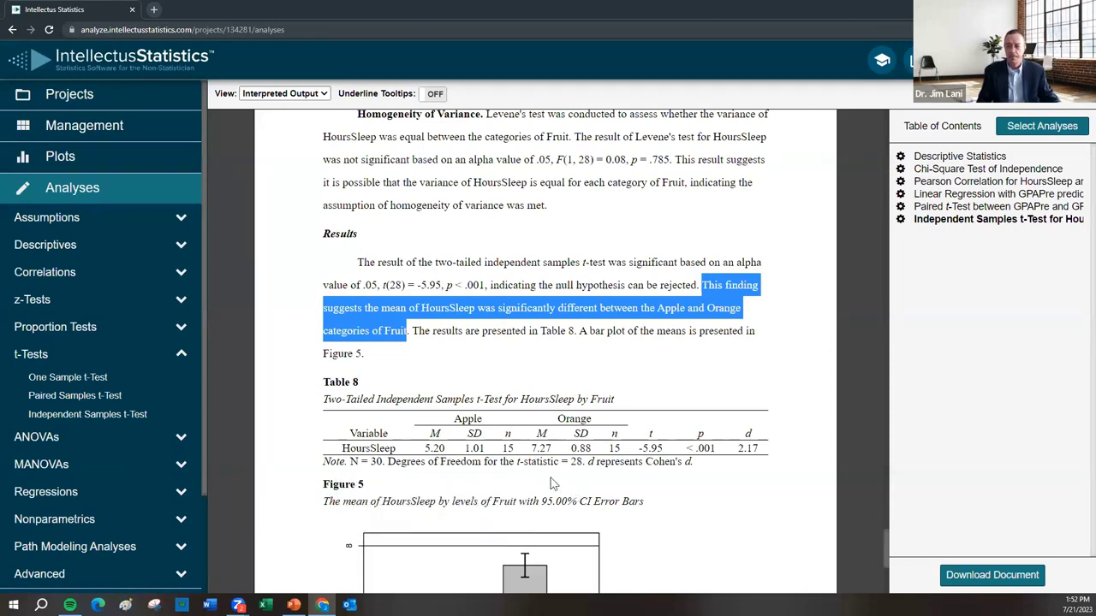
{"action": "scroll", "coordinate": [554, 471], "scroll_direction": "down", "scroll_amount": 3}
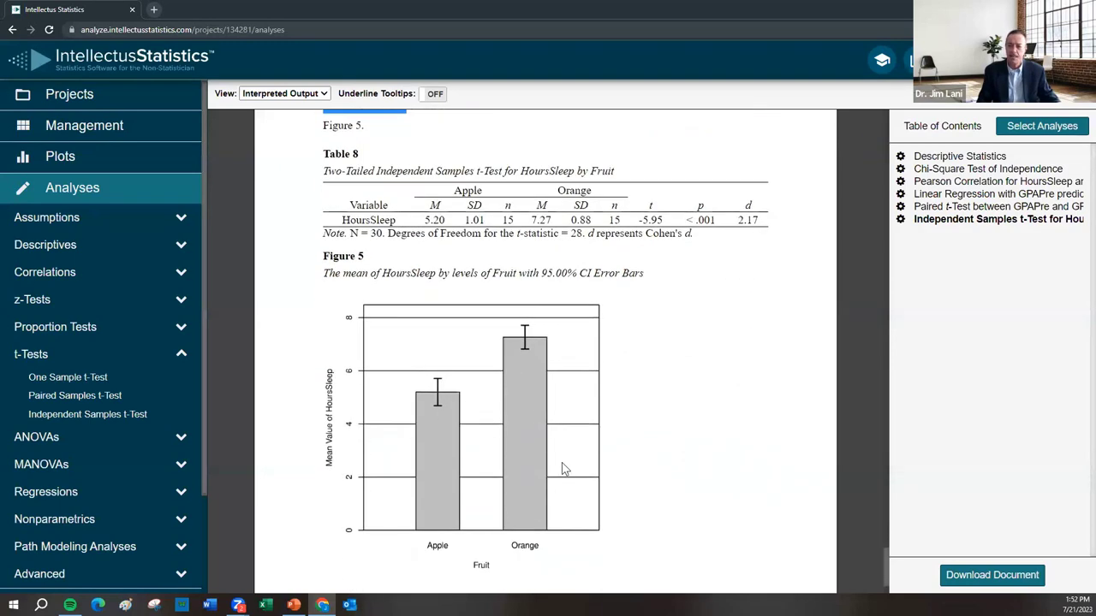
{"action": "mouse_move", "coordinate": [551, 456]}
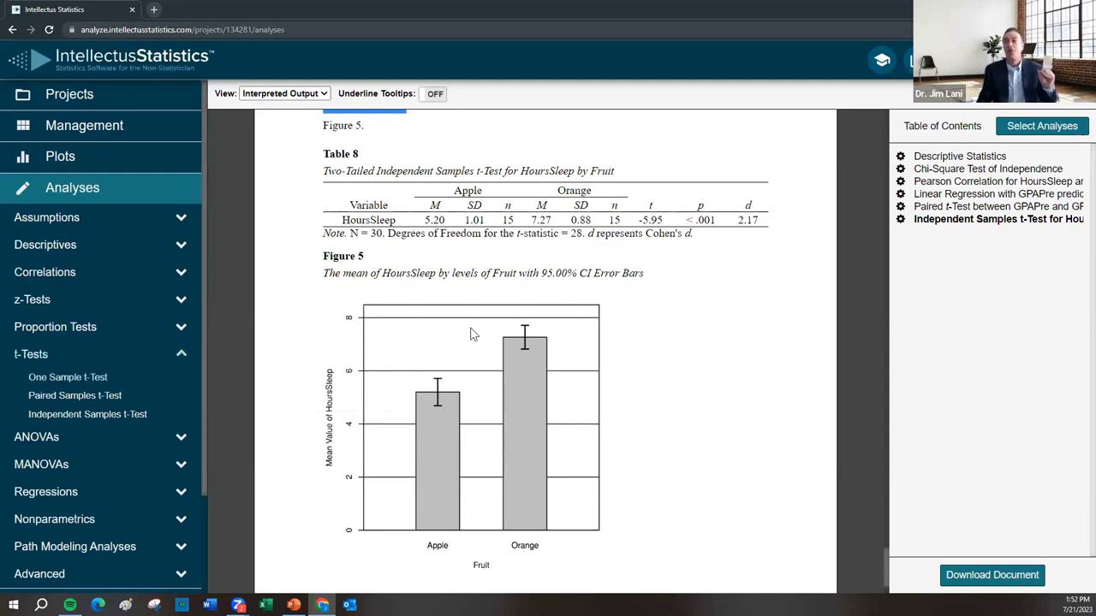
{"action": "mouse_move", "coordinate": [619, 293]}
Start another Independent Samples t-Test, set Automatic Nonparametrics to Enabled in its analysis options, and save the options.
{"action": "scroll", "coordinate": [537, 280], "scroll_direction": "up", "scroll_amount": 4}
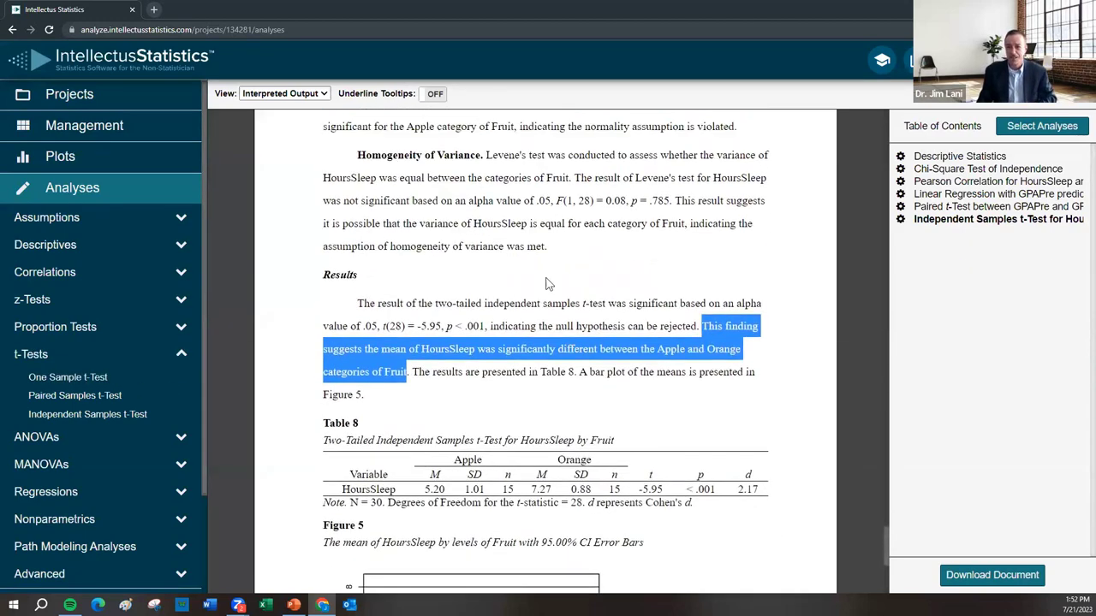
{"action": "scroll", "coordinate": [529, 278], "scroll_direction": "up", "scroll_amount": 1}
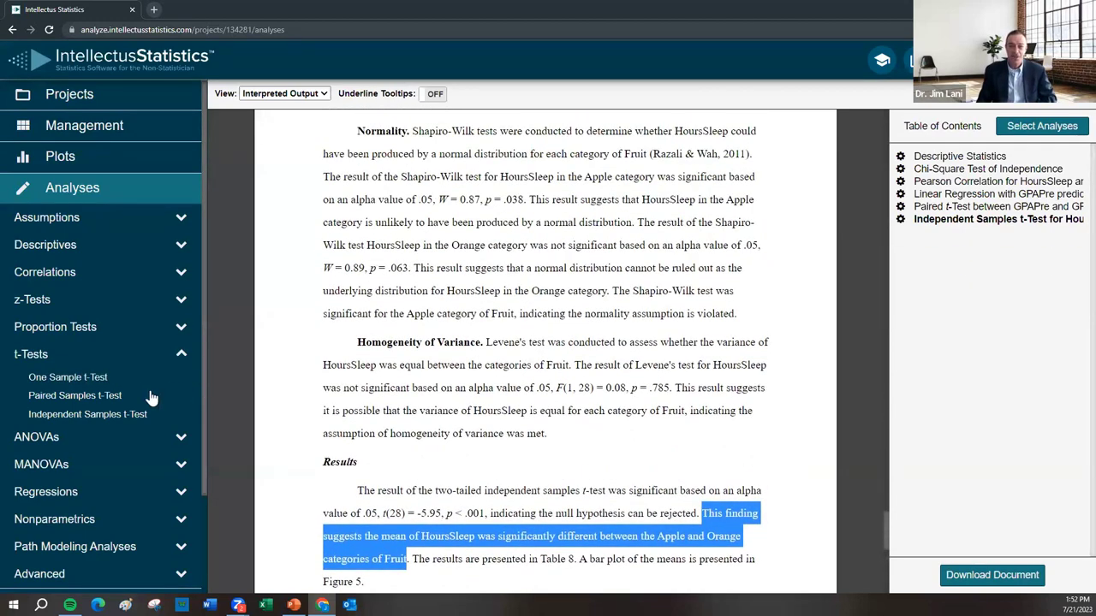
{"action": "left_click", "coordinate": [69, 415]}
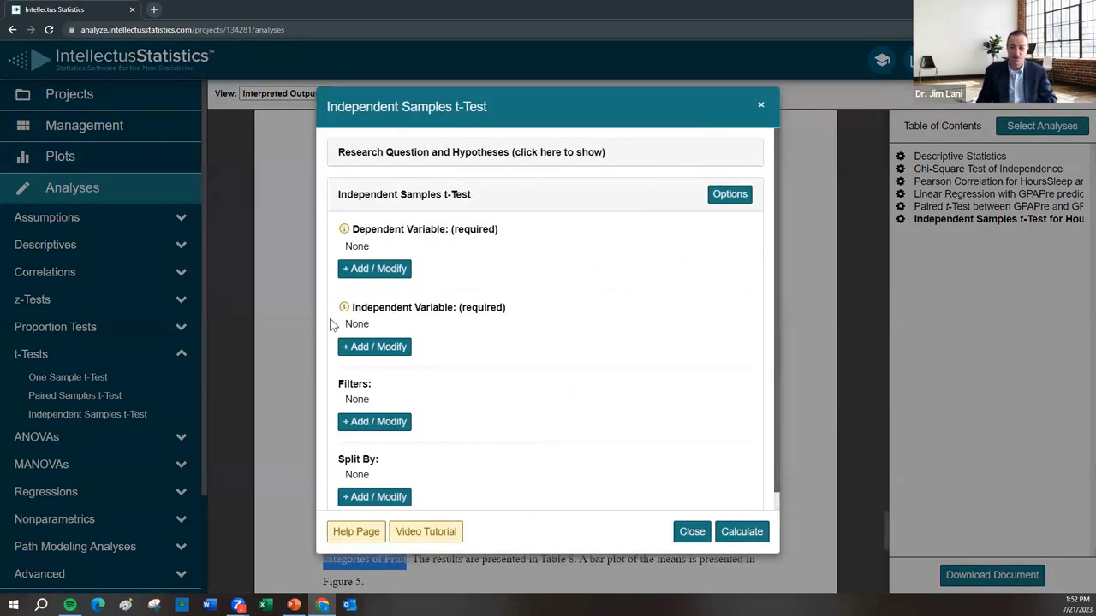
{"action": "left_click", "coordinate": [742, 195]}
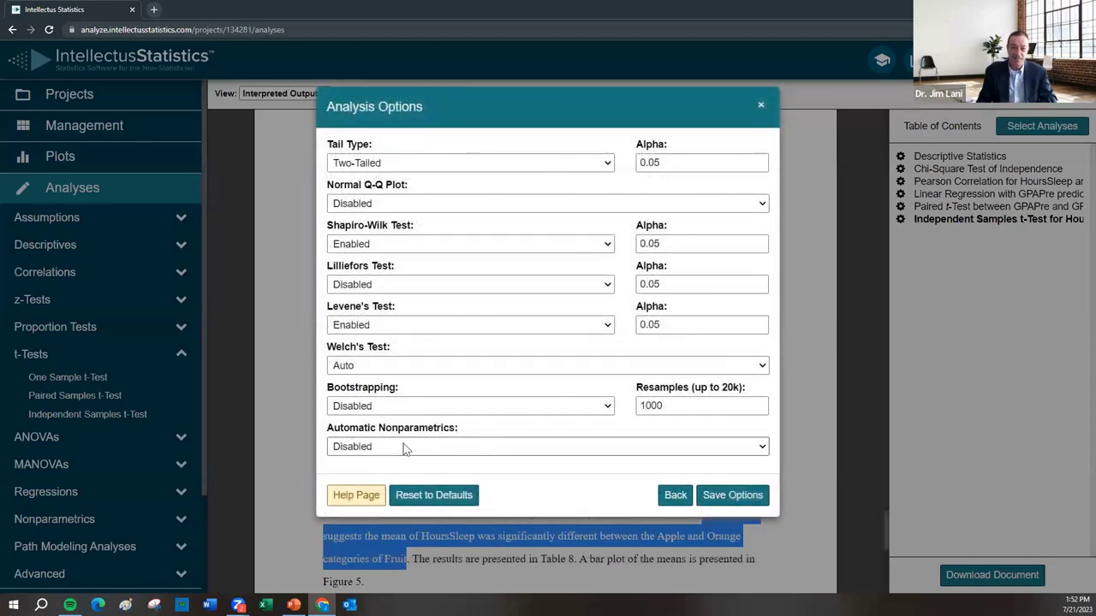
{"action": "left_click", "coordinate": [385, 450]}
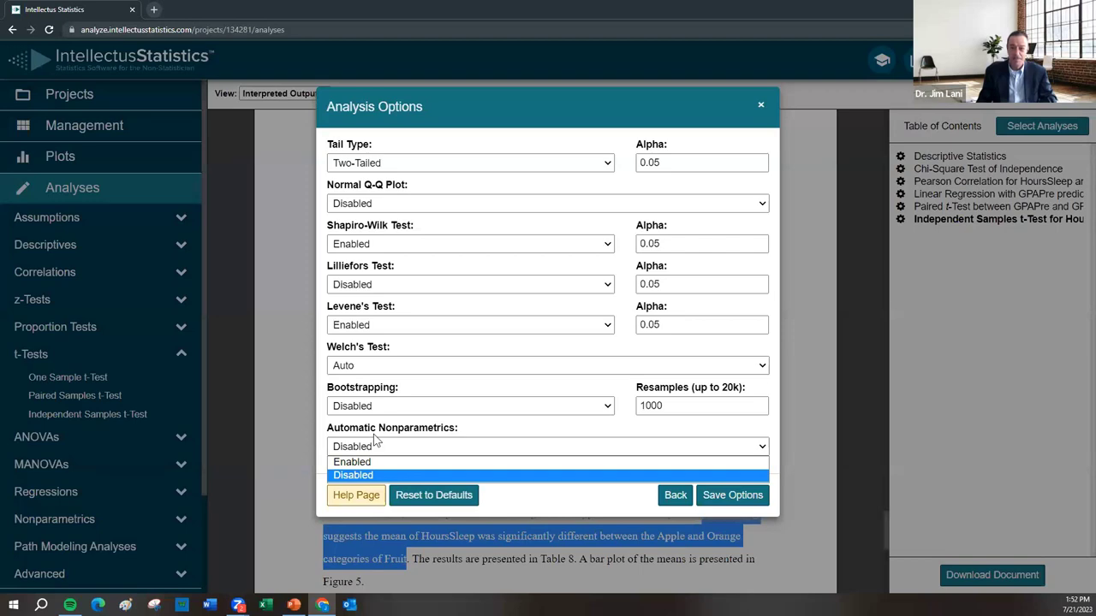
{"action": "left_click", "coordinate": [361, 463]}
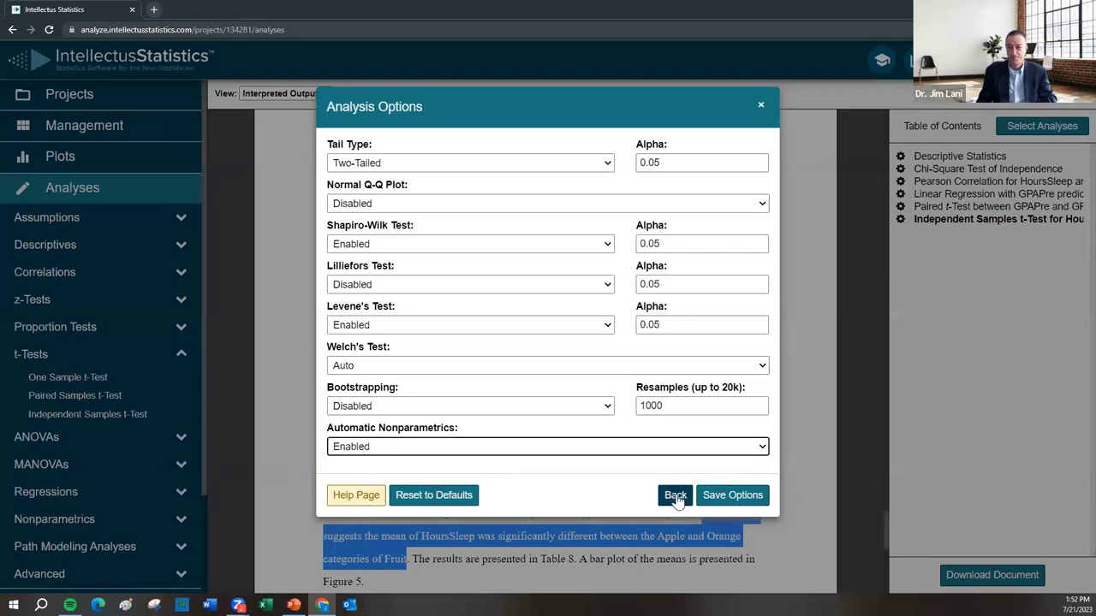
{"action": "left_click", "coordinate": [725, 497]}
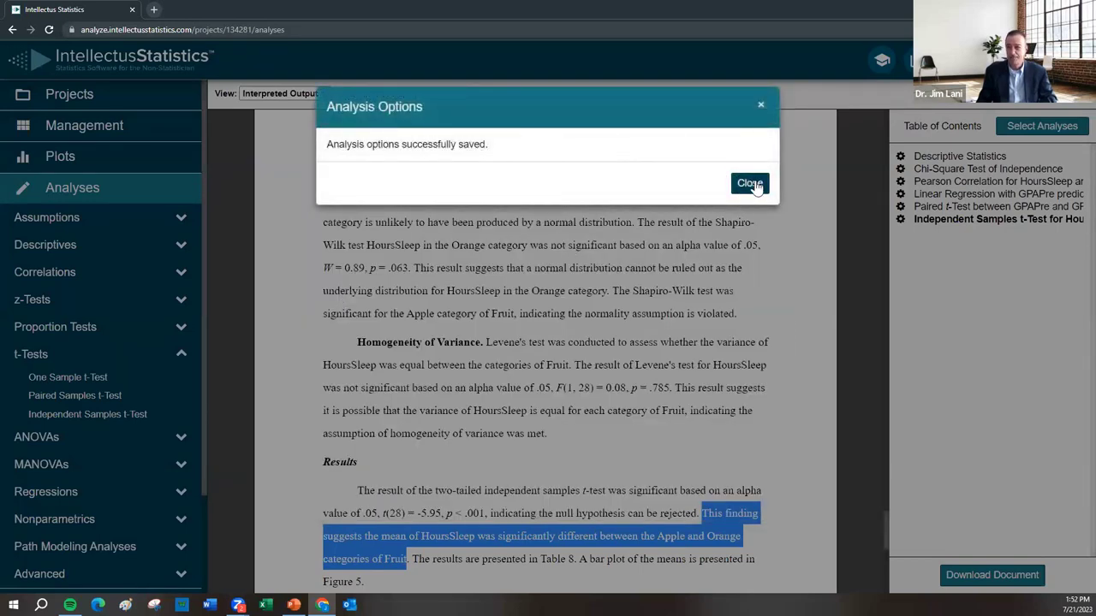
{"action": "left_click", "coordinate": [751, 182]}
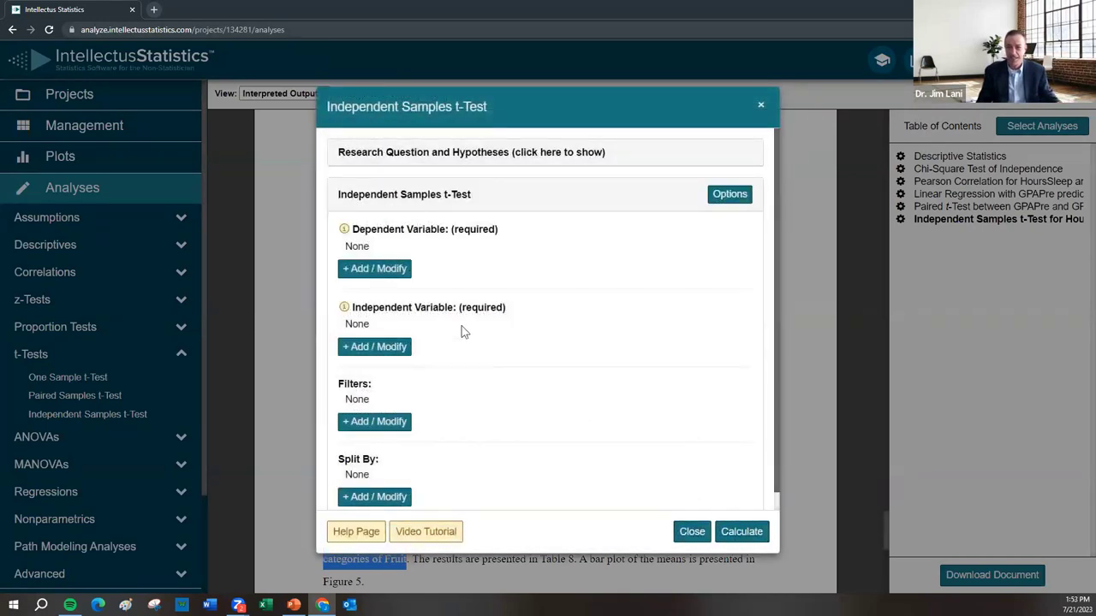
{"action": "left_click", "coordinate": [376, 269]}
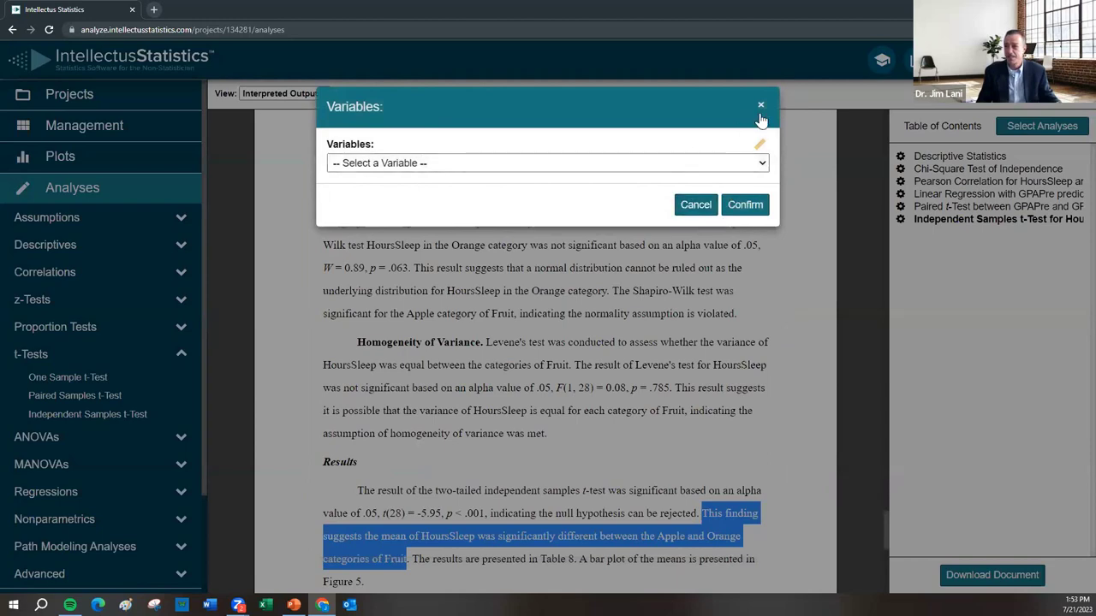
{"action": "left_click", "coordinate": [762, 107]}
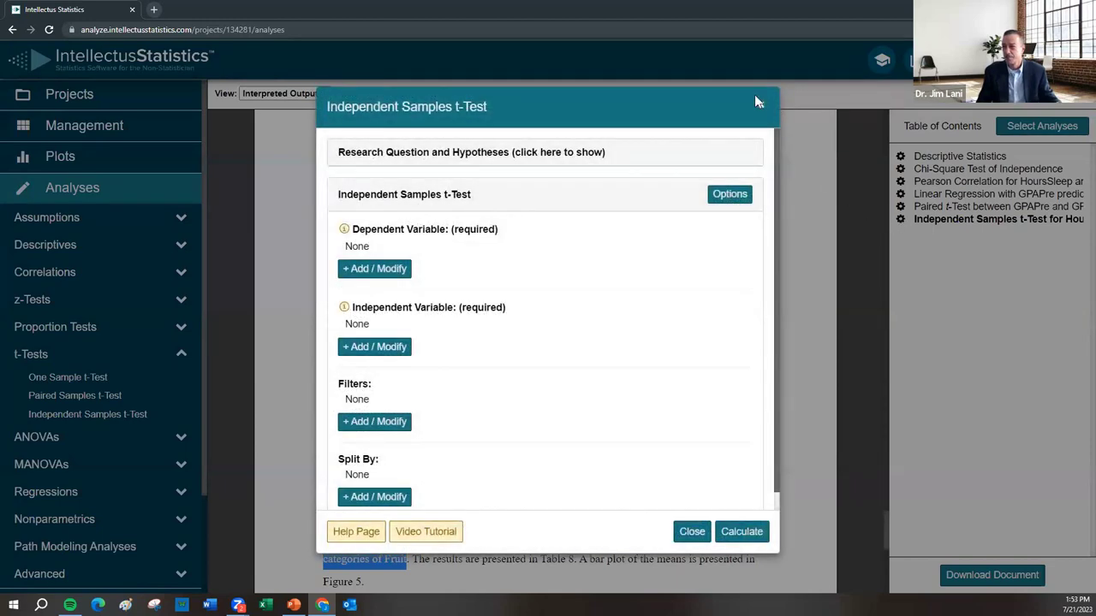
{"action": "left_click", "coordinate": [761, 108]}
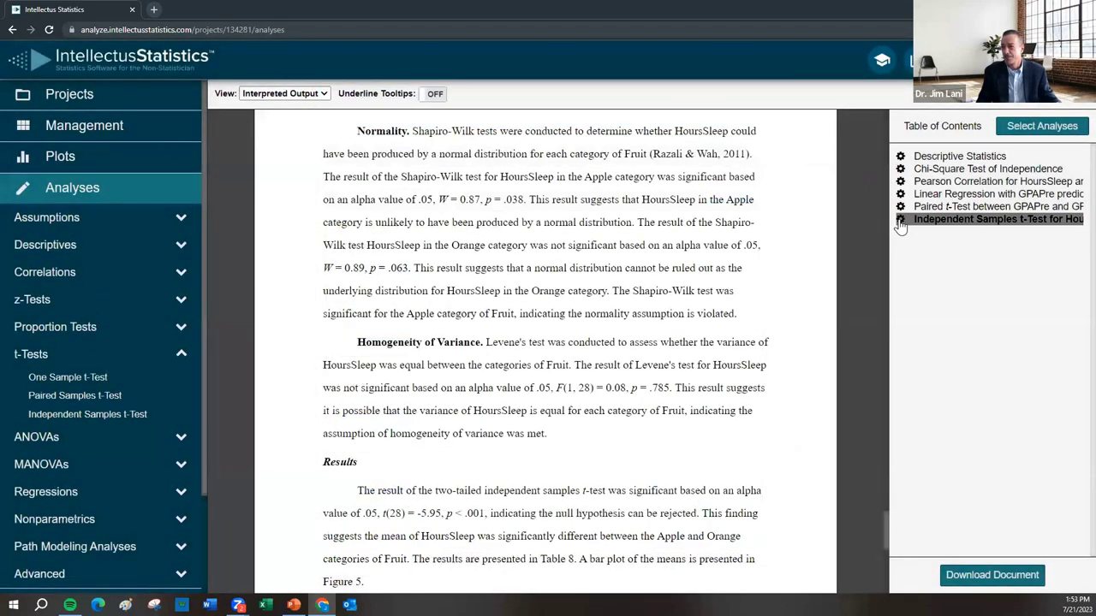
Reopen the existing independent samples t-test from the table of contents and recalculate it with HoursSleep by Fruit.
{"action": "left_click", "coordinate": [900, 220]}
{"action": "left_click", "coordinate": [383, 180]}
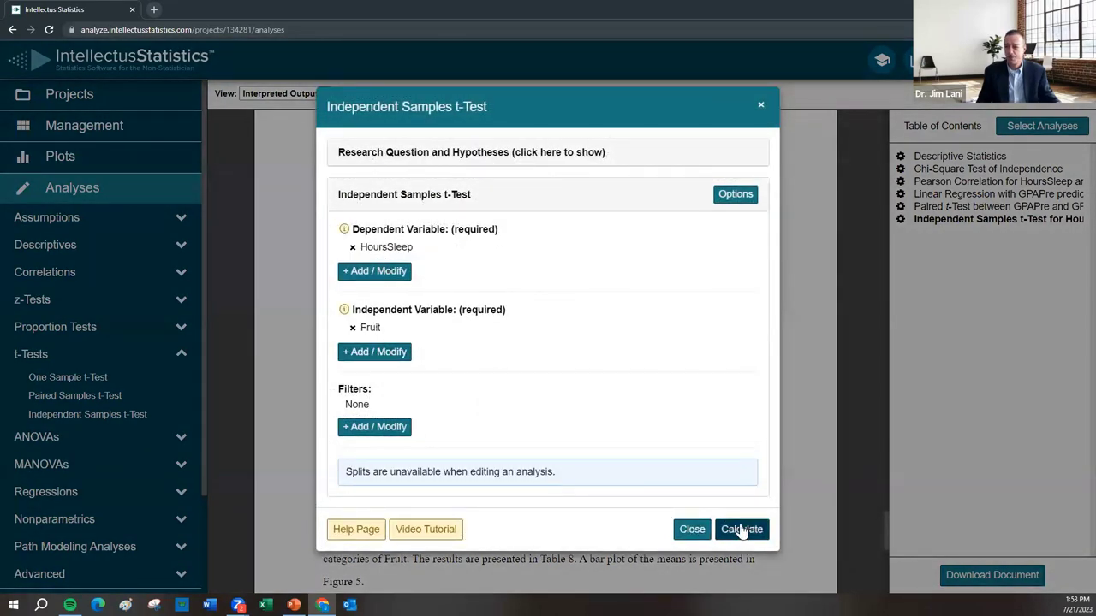
{"action": "left_click", "coordinate": [742, 531]}
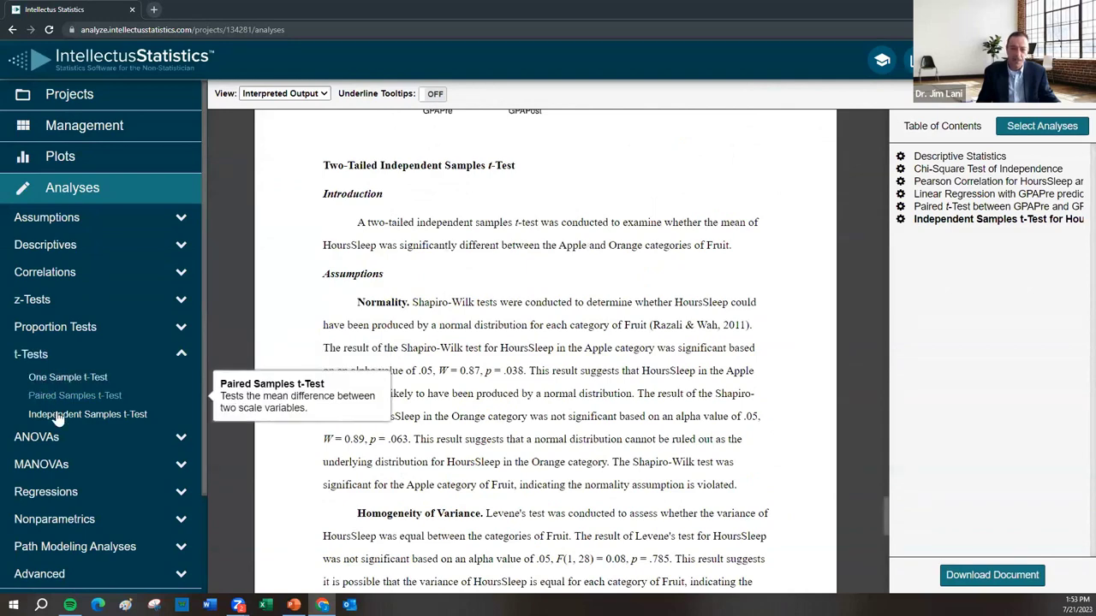
Start a new independent samples t-test with HoursSleep as the dependent variable.
{"action": "left_click", "coordinate": [64, 420]}
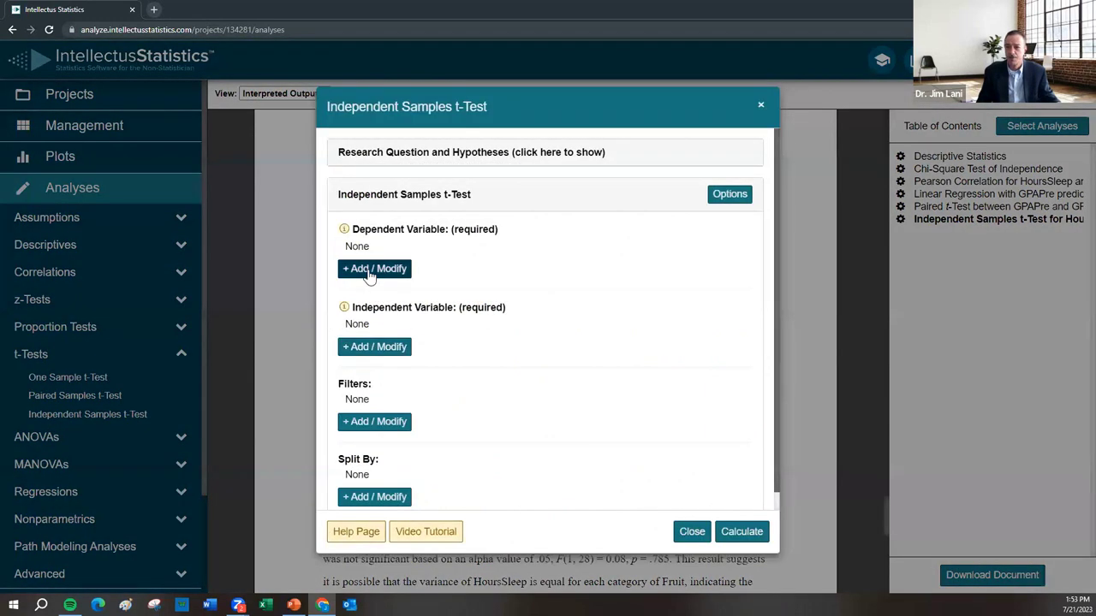
{"action": "left_click", "coordinate": [372, 270]}
{"action": "left_click", "coordinate": [397, 164]}
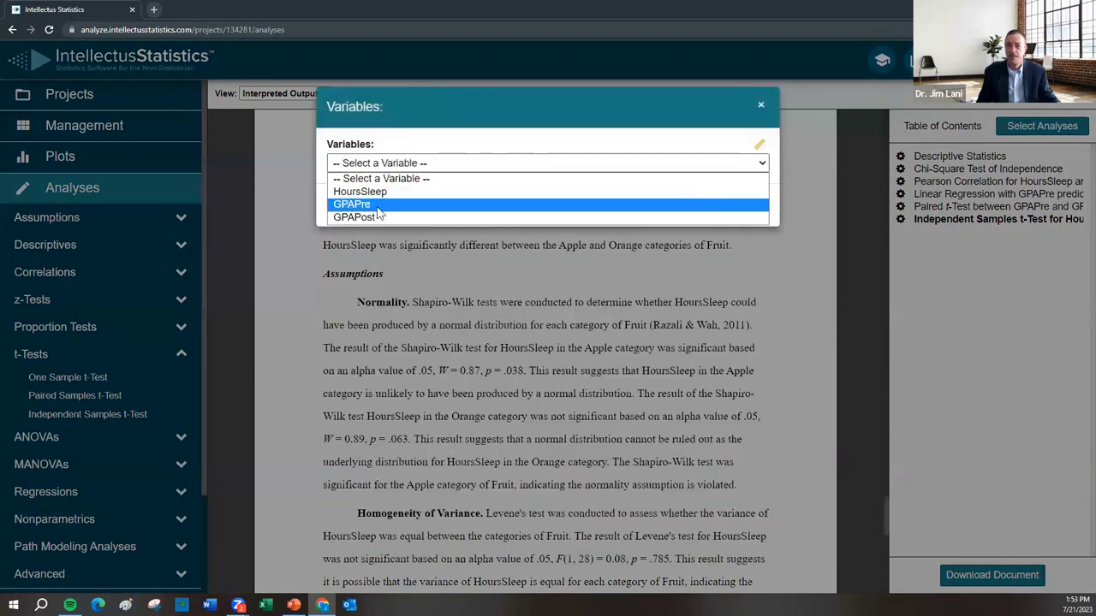
{"action": "left_click", "coordinate": [398, 179]}
{"action": "left_click", "coordinate": [744, 204]}
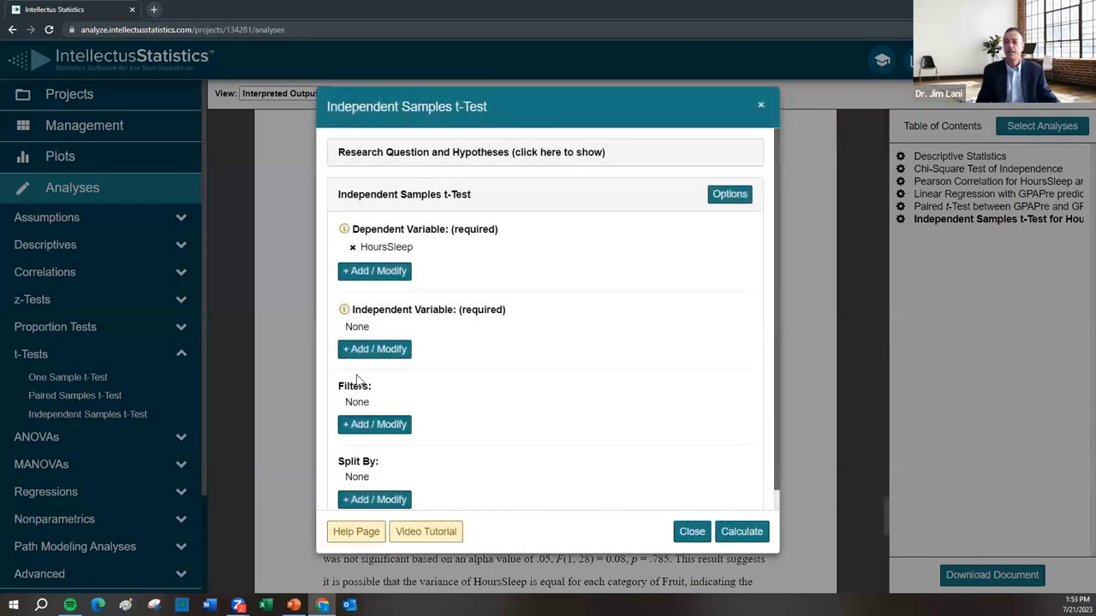
Assign Fruit as the independent variable and calculate the t-test.
{"action": "left_click", "coordinate": [374, 349]}
{"action": "left_click", "coordinate": [397, 163]}
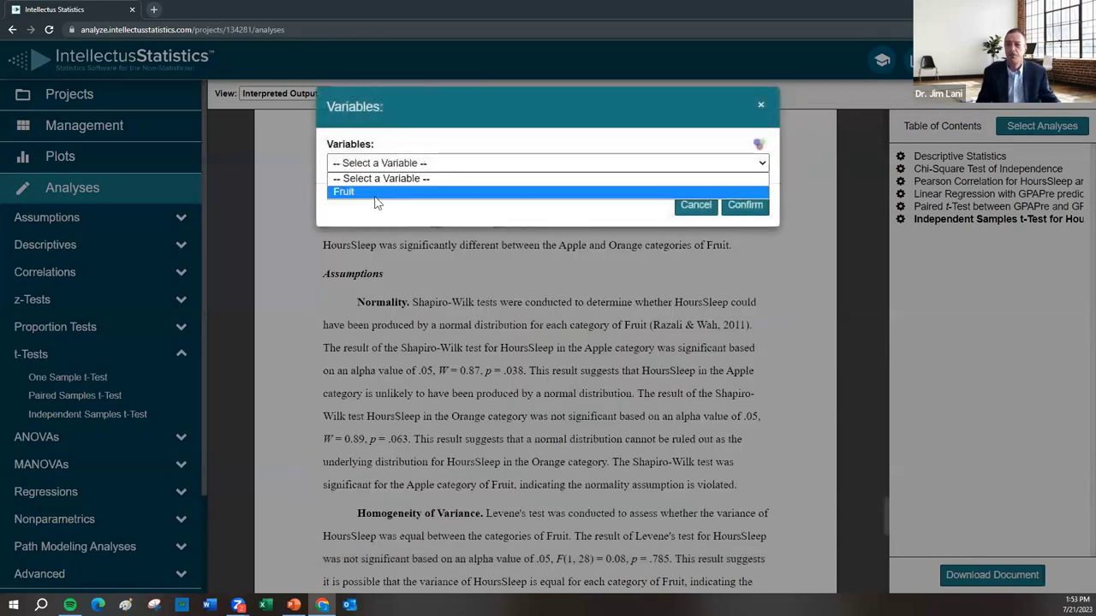
{"action": "left_click", "coordinate": [377, 188]}
{"action": "left_click", "coordinate": [745, 206]}
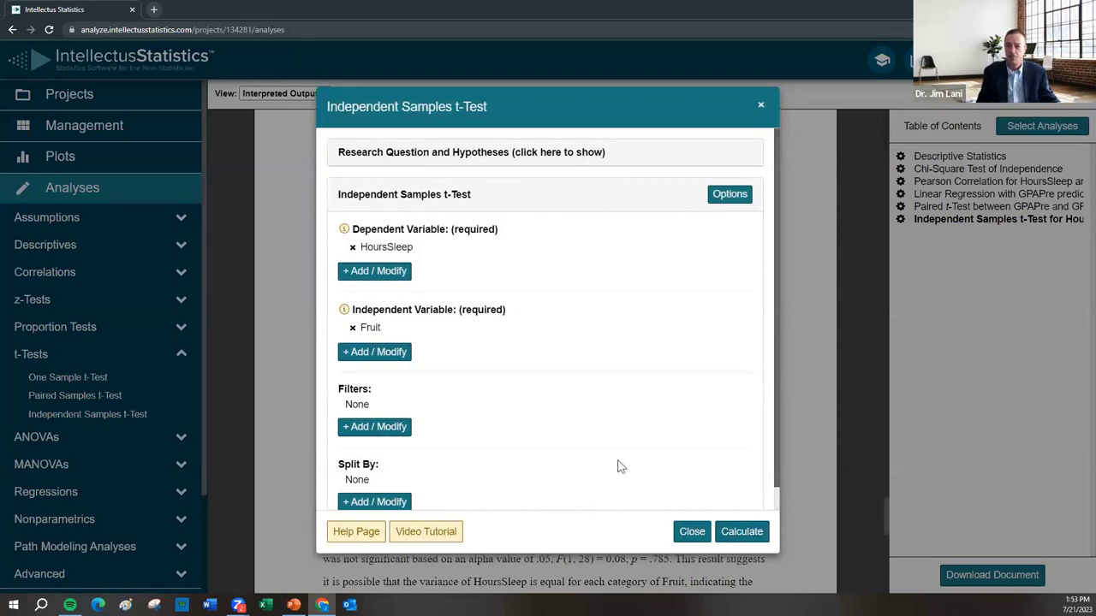
{"action": "left_click", "coordinate": [750, 532]}
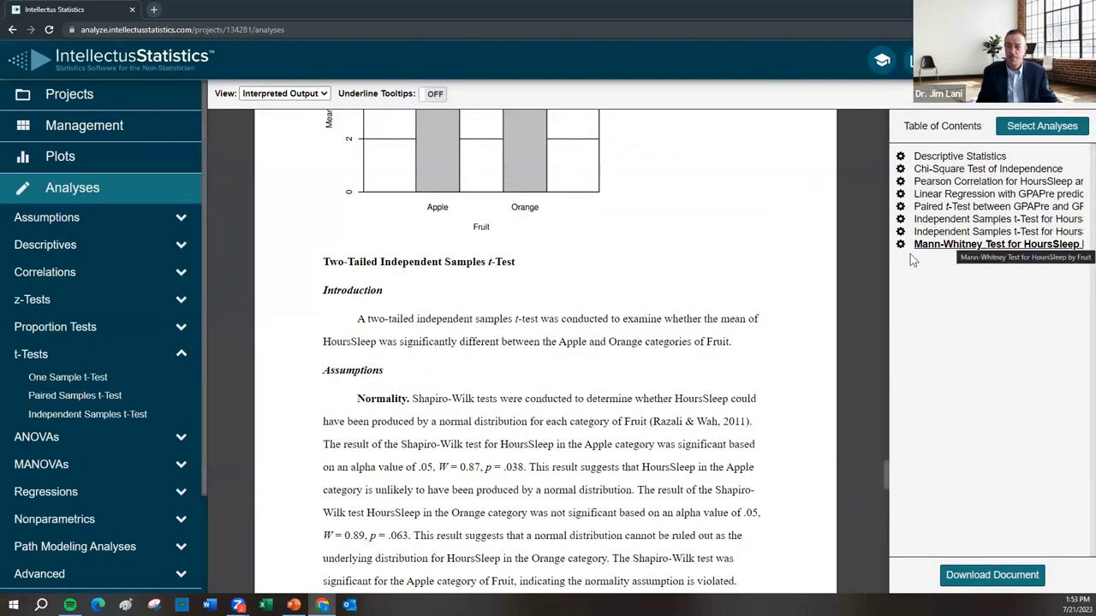
Examine the normality and homogeneity of variance assumptions in the new t-test report, highlighting the Shapiro-Wilk statistics for the Apple category.
{"action": "scroll", "coordinate": [641, 353], "scroll_direction": "down", "scroll_amount": 2}
{"action": "scroll", "coordinate": [641, 353], "scroll_direction": "down", "scroll_amount": 1}
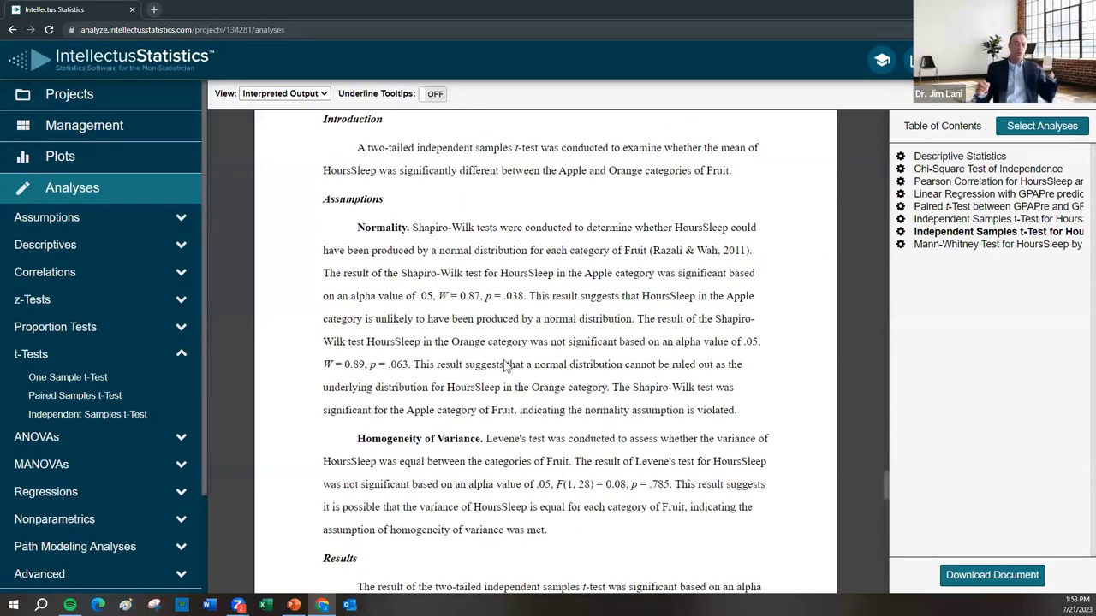
{"action": "double_click", "coordinate": [383, 226]}
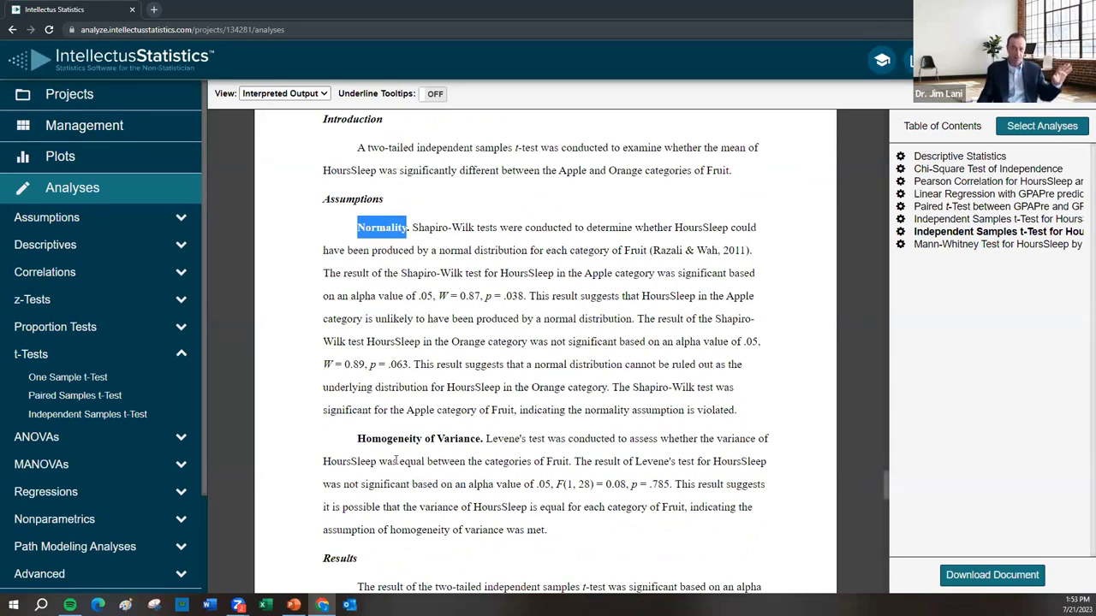
{"action": "double_click", "coordinate": [389, 439]}
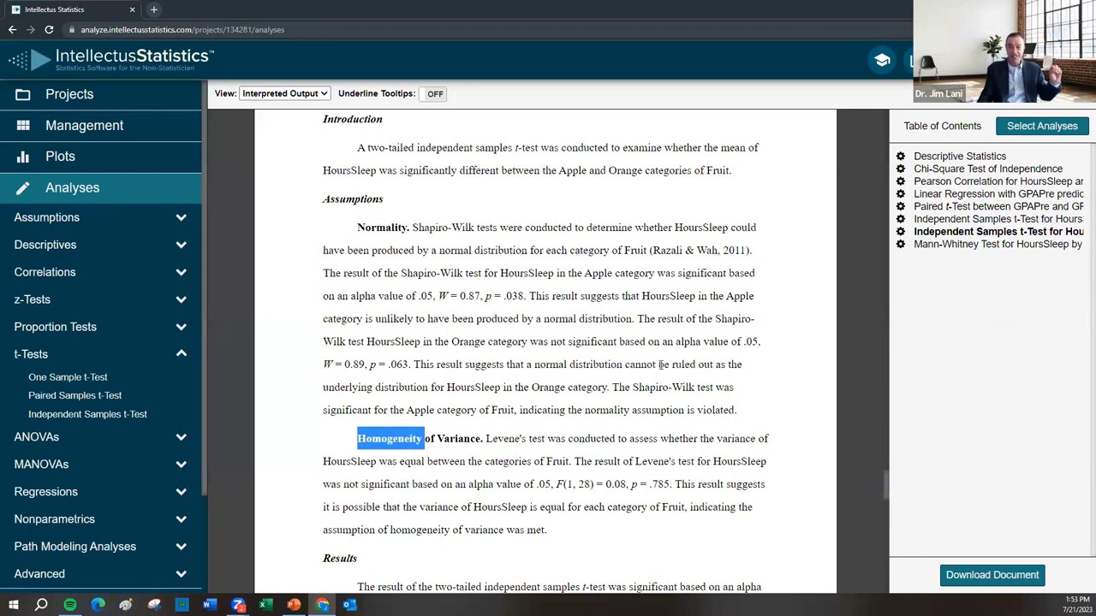
{"action": "left_click_drag", "start_coordinate": [436, 295], "coordinate": [526, 290]}
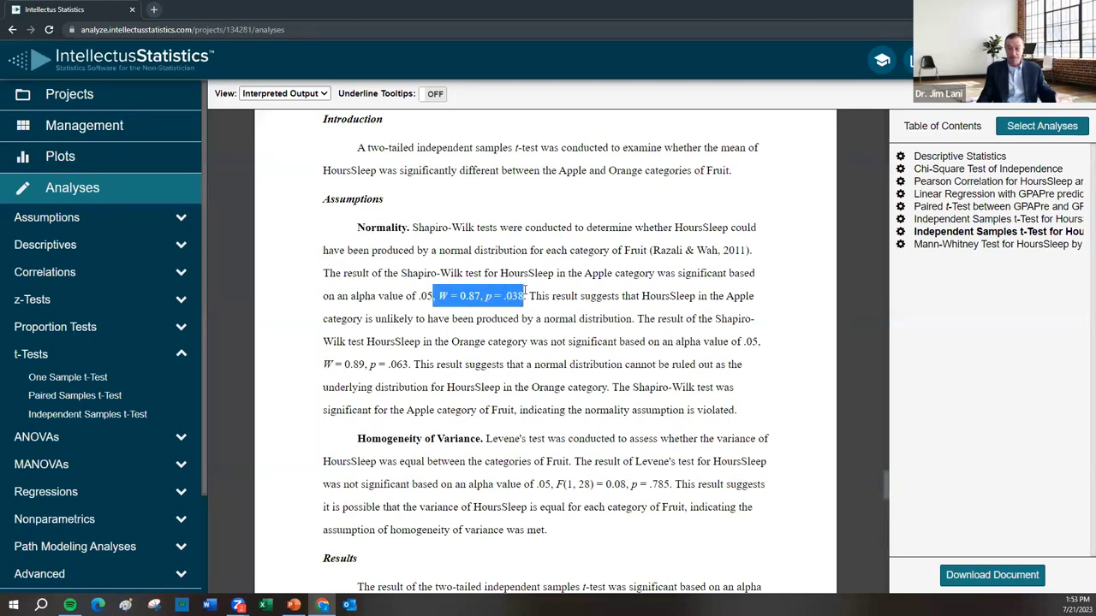
{"action": "double_click", "coordinate": [691, 411]}
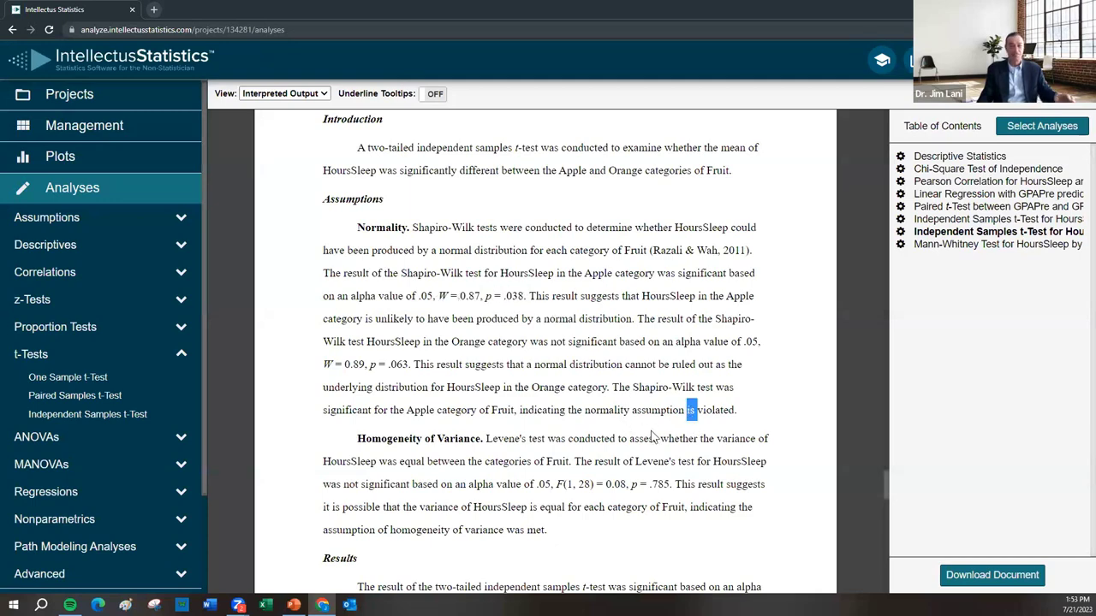
{"action": "scroll", "coordinate": [653, 521], "scroll_direction": "down", "scroll_amount": 10}
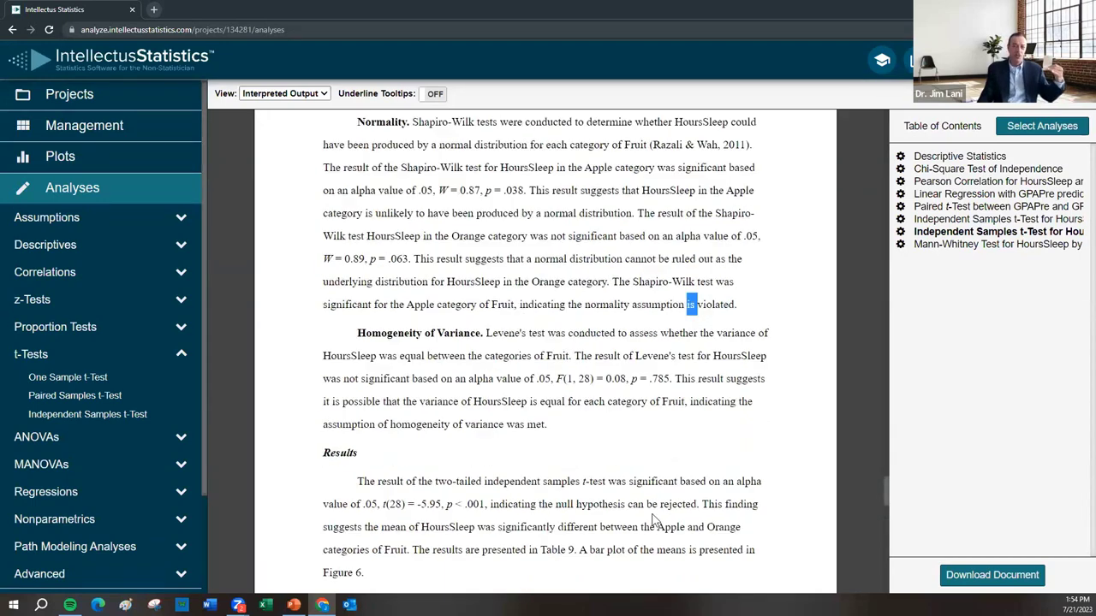
Examine the supplemental Mann-Whitney test for HoursSleep by Fruit, including its explanation, results text, rank table and boxplot.
{"action": "scroll", "coordinate": [650, 512], "scroll_direction": "down", "scroll_amount": 5}
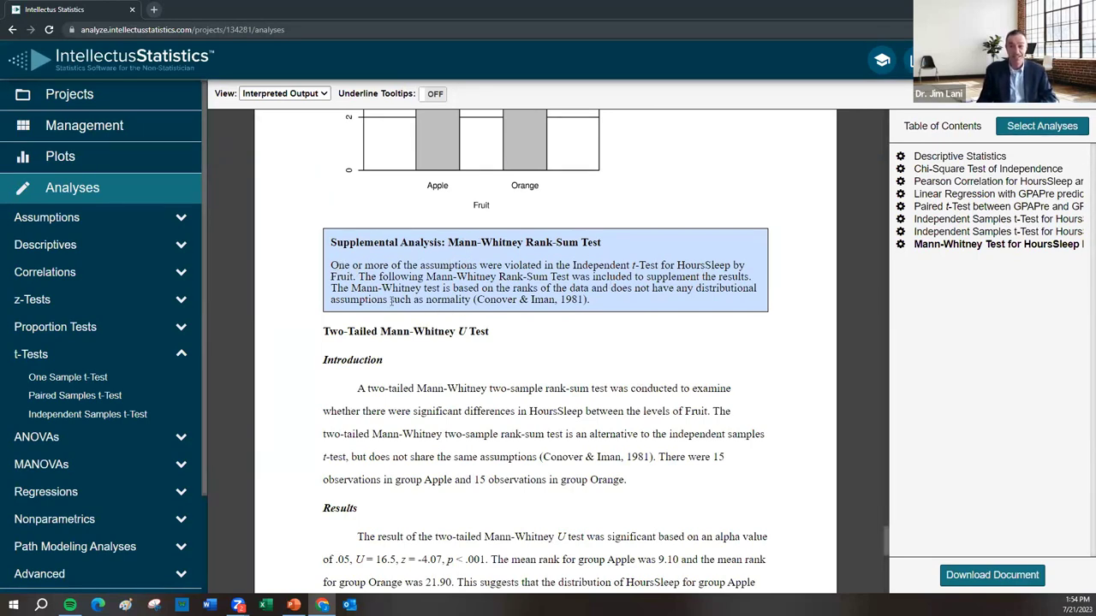
{"action": "scroll", "coordinate": [484, 282], "scroll_direction": "down", "scroll_amount": 2}
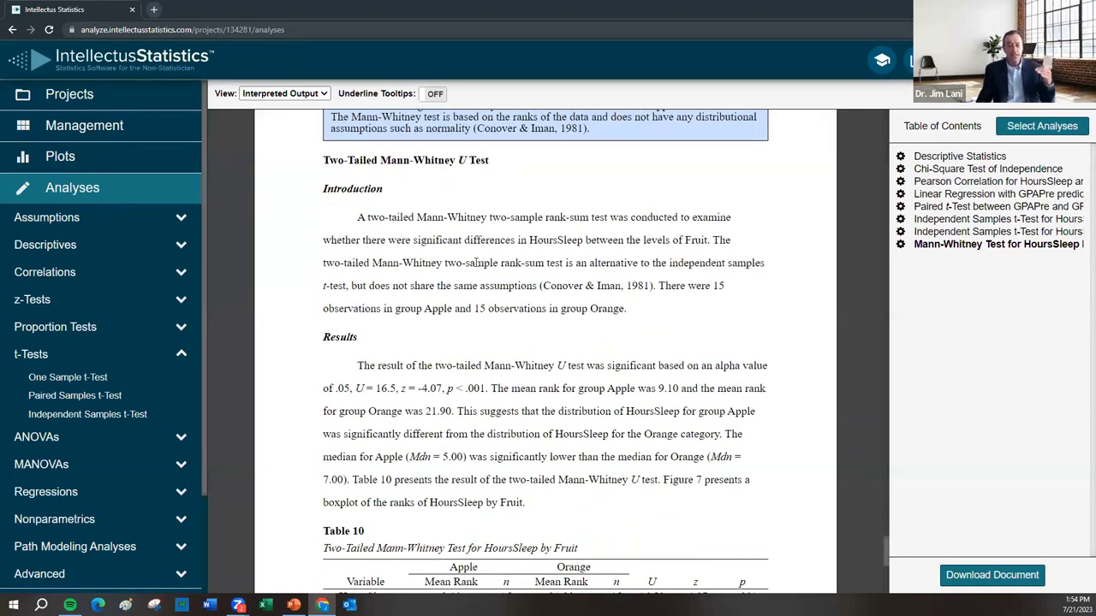
{"action": "scroll", "coordinate": [476, 263], "scroll_direction": "down", "scroll_amount": 1}
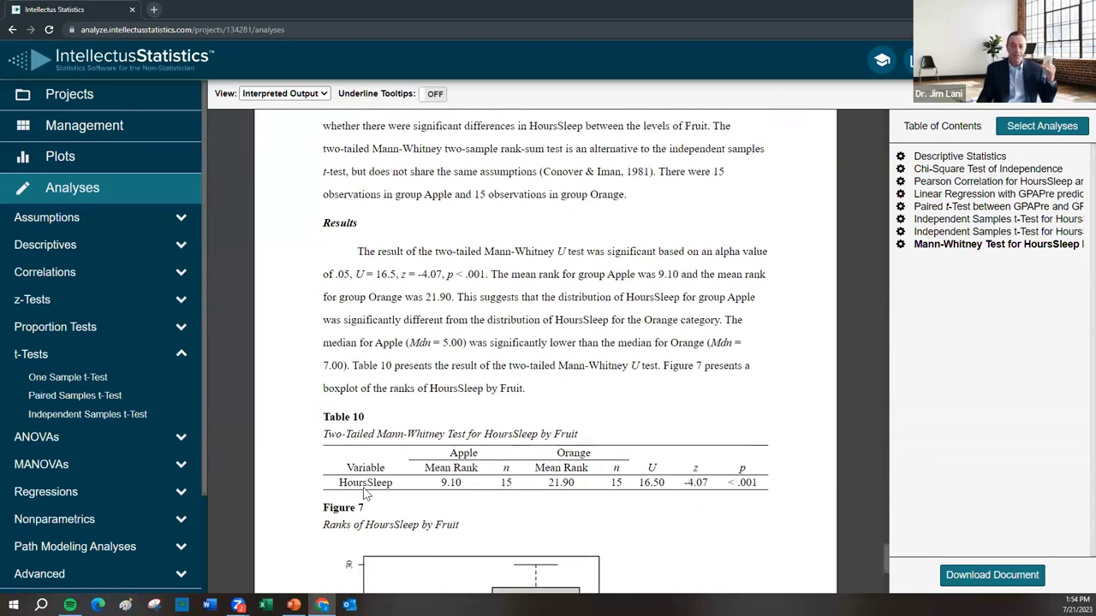
{"action": "scroll", "coordinate": [565, 405], "scroll_direction": "up", "scroll_amount": 1}
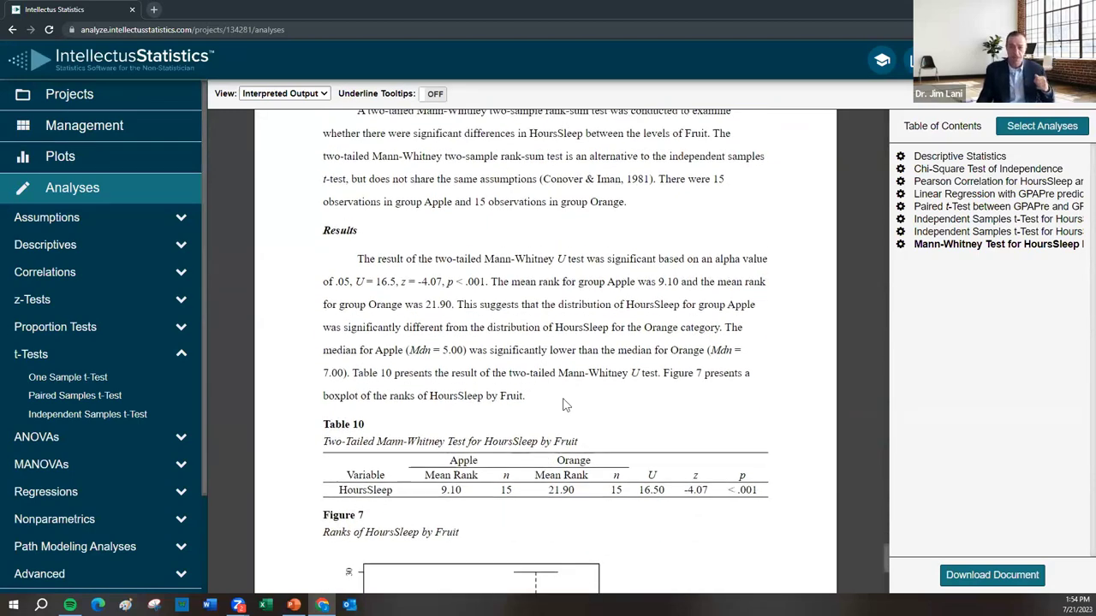
{"action": "scroll", "coordinate": [566, 405], "scroll_direction": "up", "scroll_amount": 1}
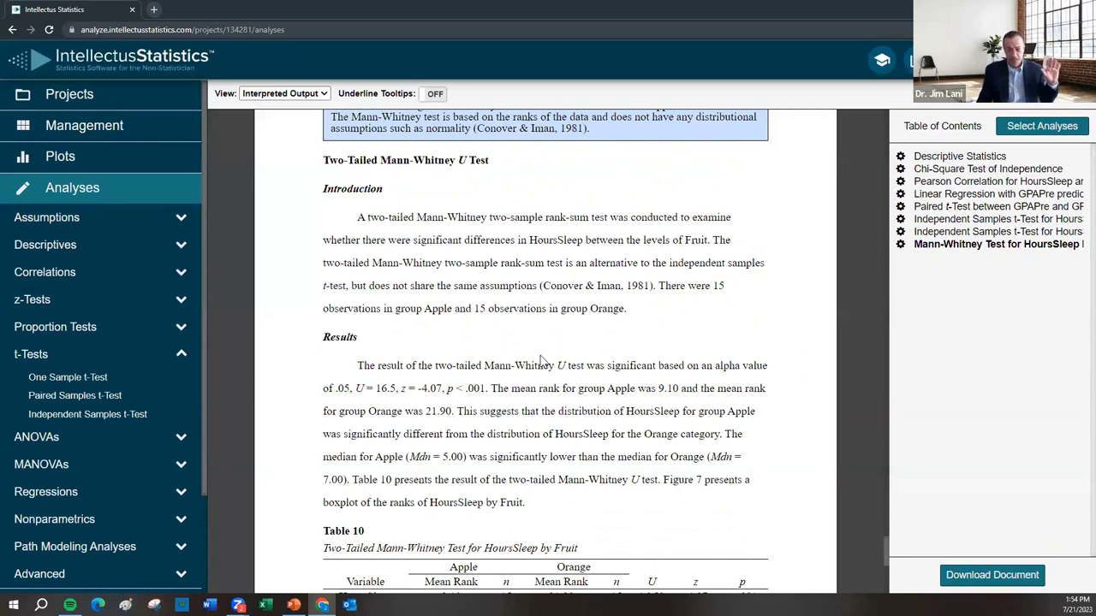
{"action": "scroll", "coordinate": [541, 360], "scroll_direction": "down", "scroll_amount": 1}
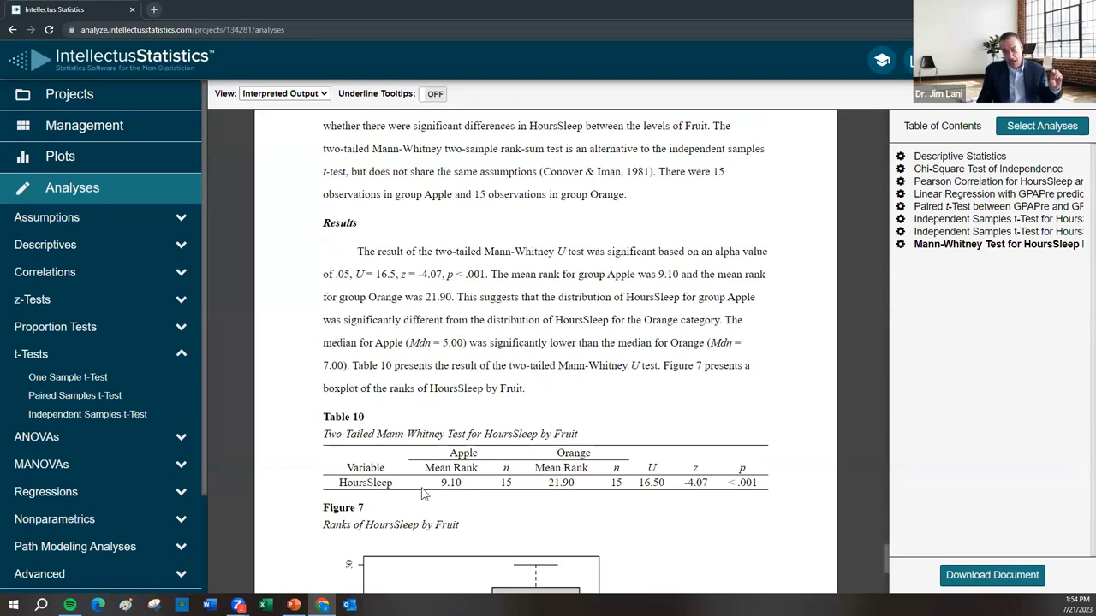
{"action": "scroll", "coordinate": [588, 491], "scroll_direction": "down", "scroll_amount": 2}
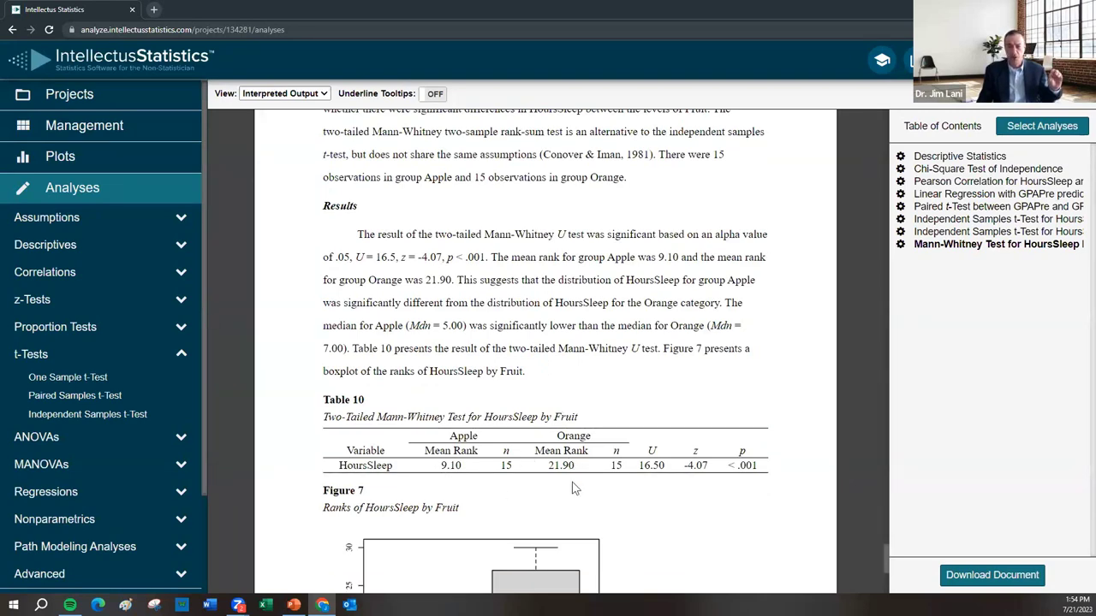
{"action": "mouse_move", "coordinate": [547, 499]}
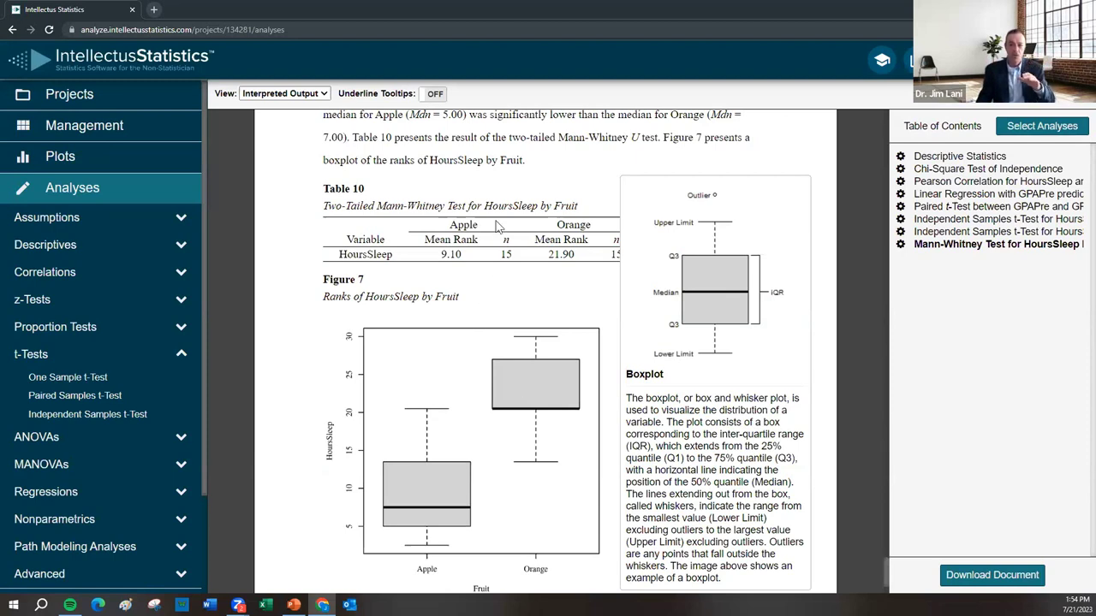
{"action": "scroll", "coordinate": [529, 180], "scroll_direction": "down", "scroll_amount": 1}
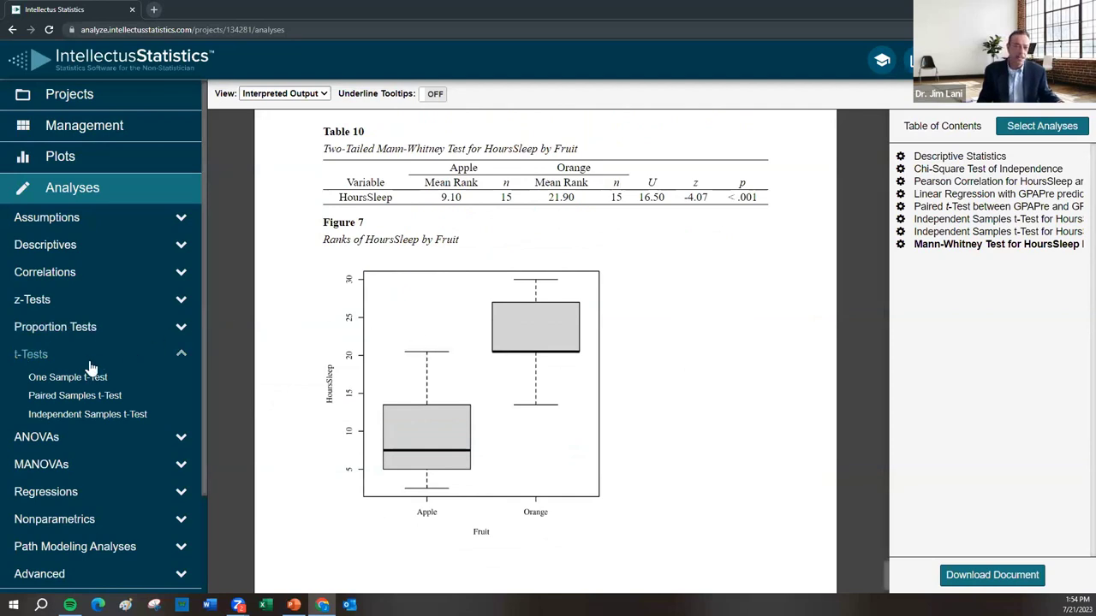
Disable Automatic Nonparametrics in the independent samples t-test options, save the options and close the analysis setup.
{"action": "left_click", "coordinate": [74, 415]}
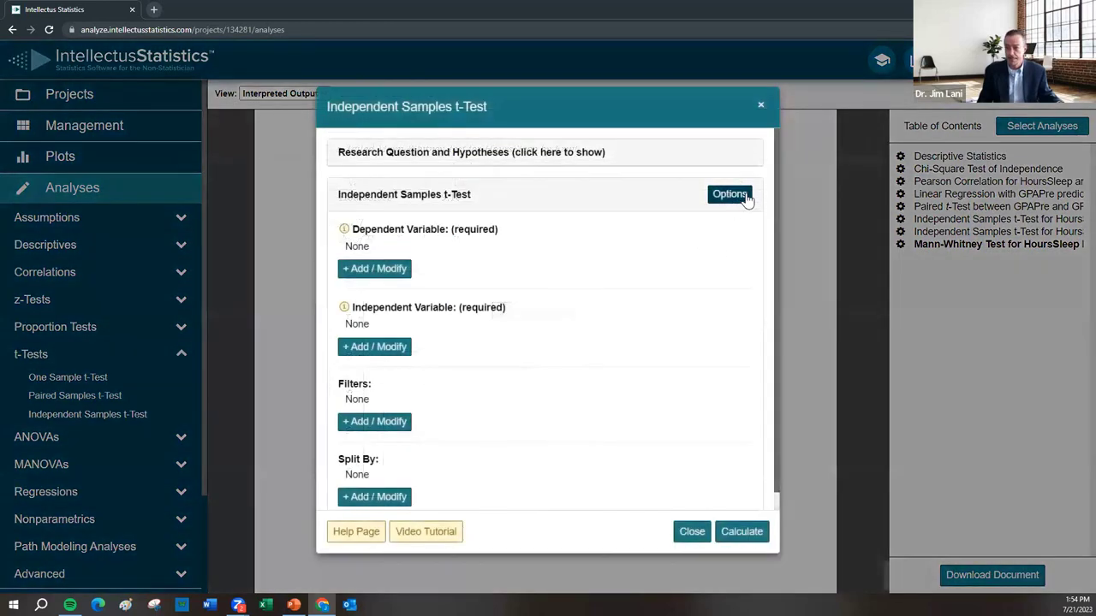
{"action": "left_click", "coordinate": [723, 196]}
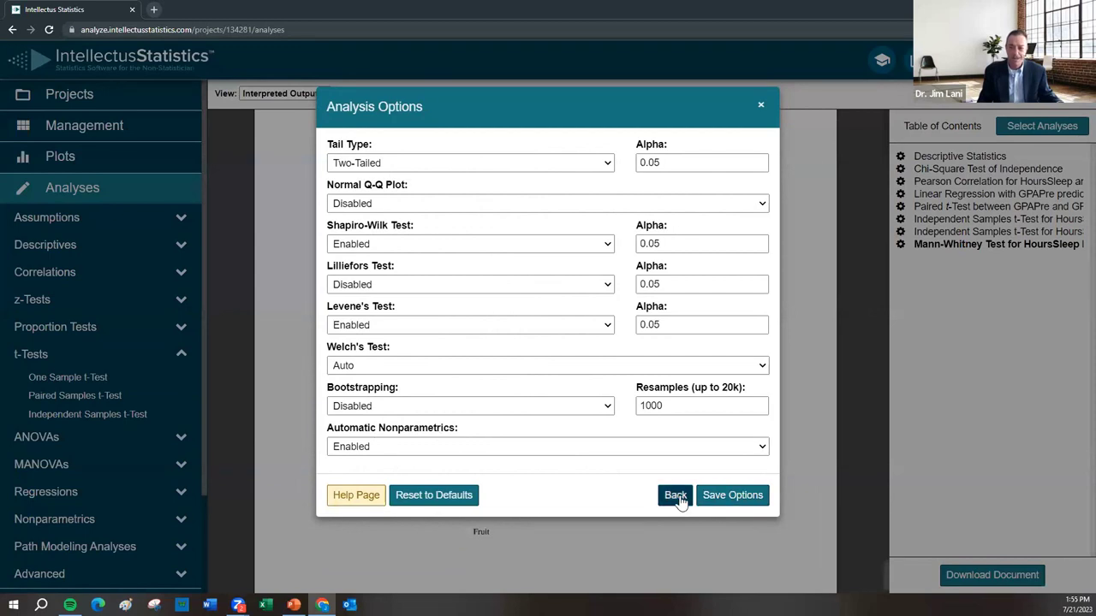
{"action": "left_click", "coordinate": [516, 447]}
{"action": "left_click", "coordinate": [465, 476]}
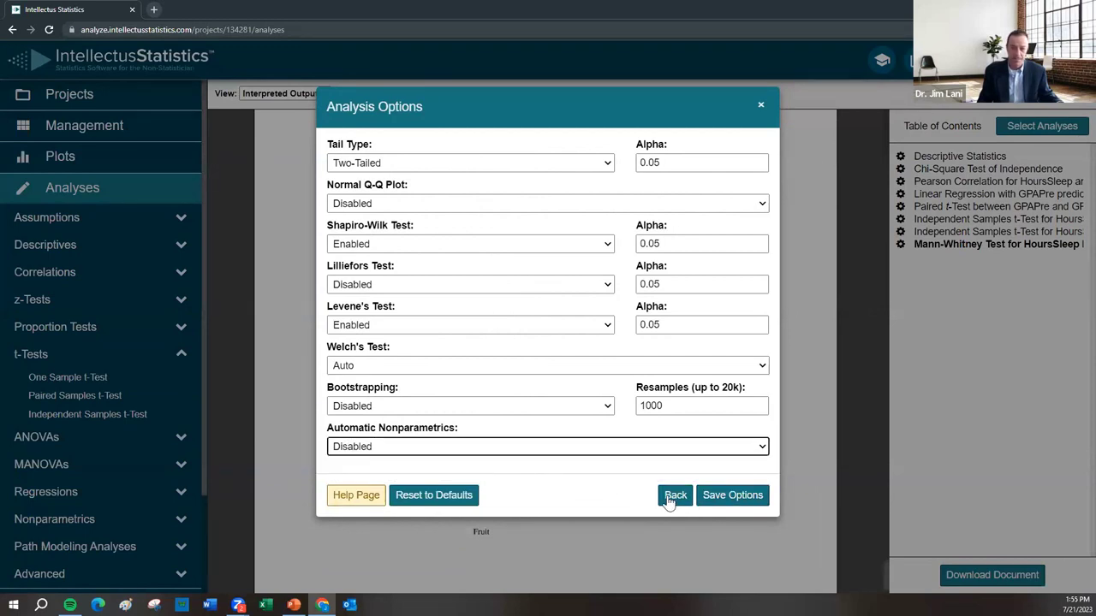
{"action": "left_click", "coordinate": [732, 495]}
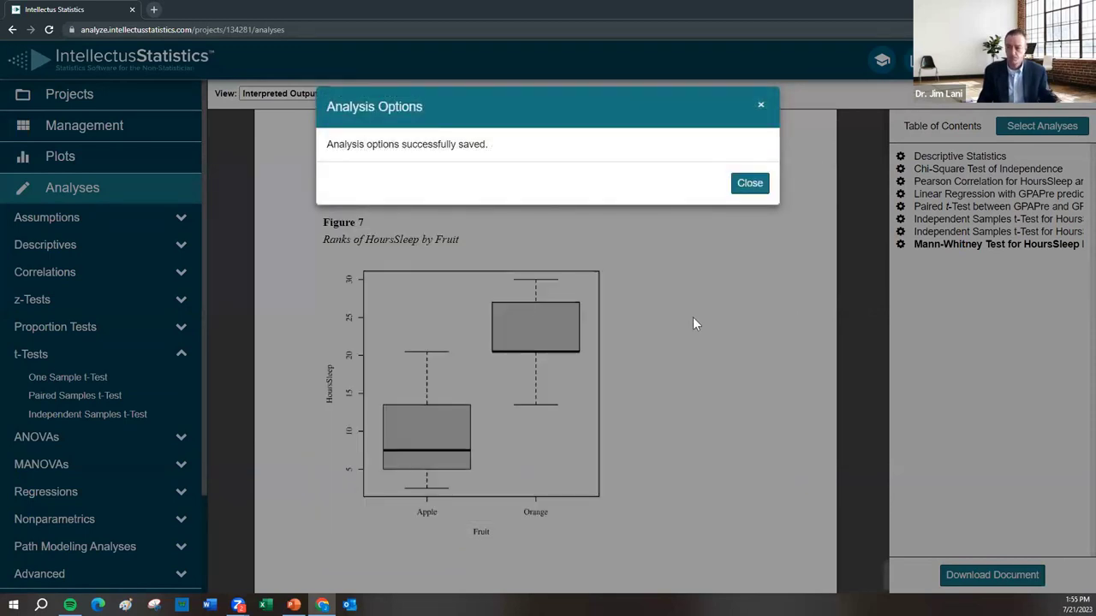
{"action": "left_click", "coordinate": [750, 184]}
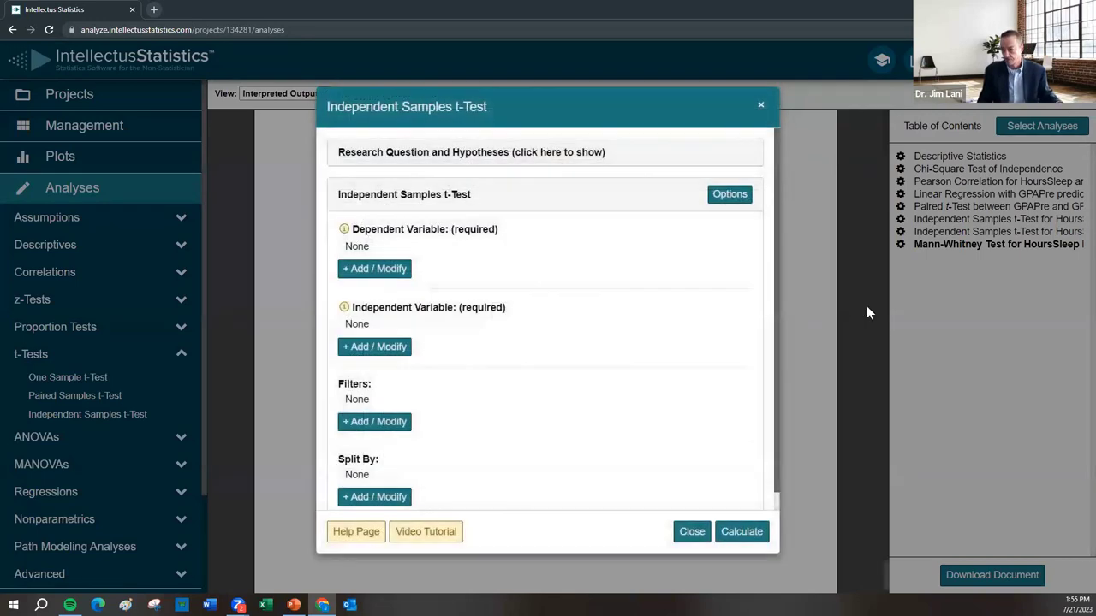
{"action": "left_click", "coordinate": [761, 105]}
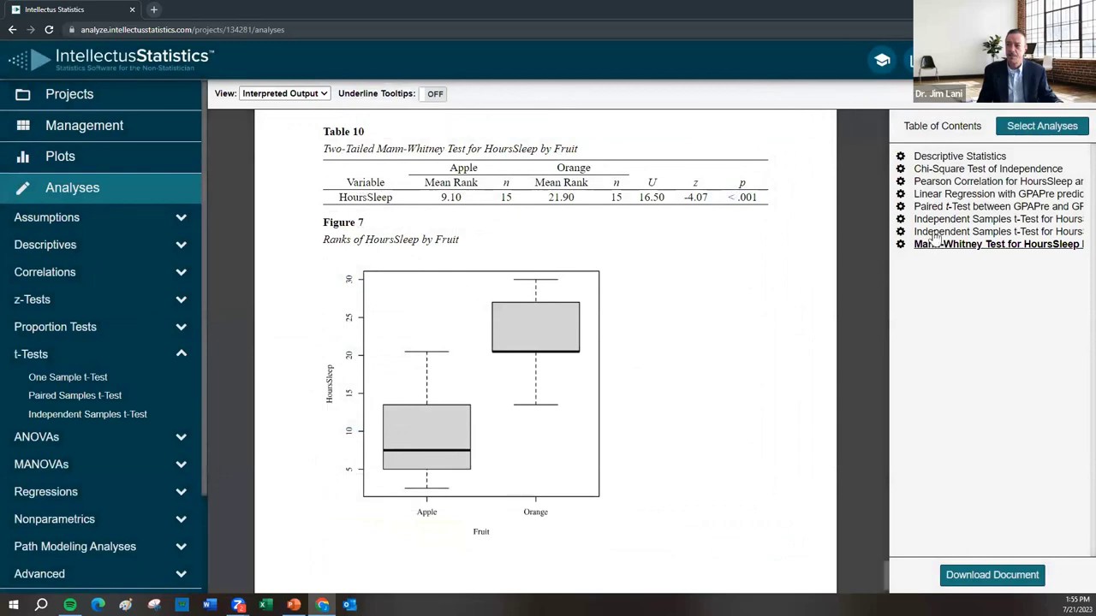
Return to the second independent samples t-test report and review its assumptions, results table and bar plot of means.
{"action": "left_click", "coordinate": [921, 235]}
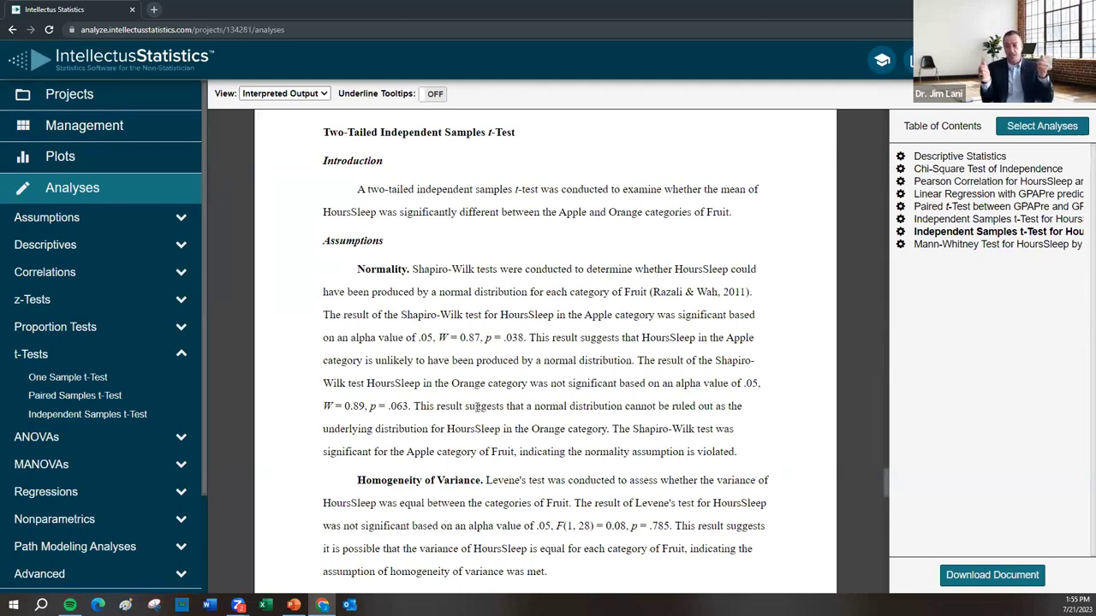
{"action": "scroll", "coordinate": [514, 428], "scroll_direction": "down", "scroll_amount": 7}
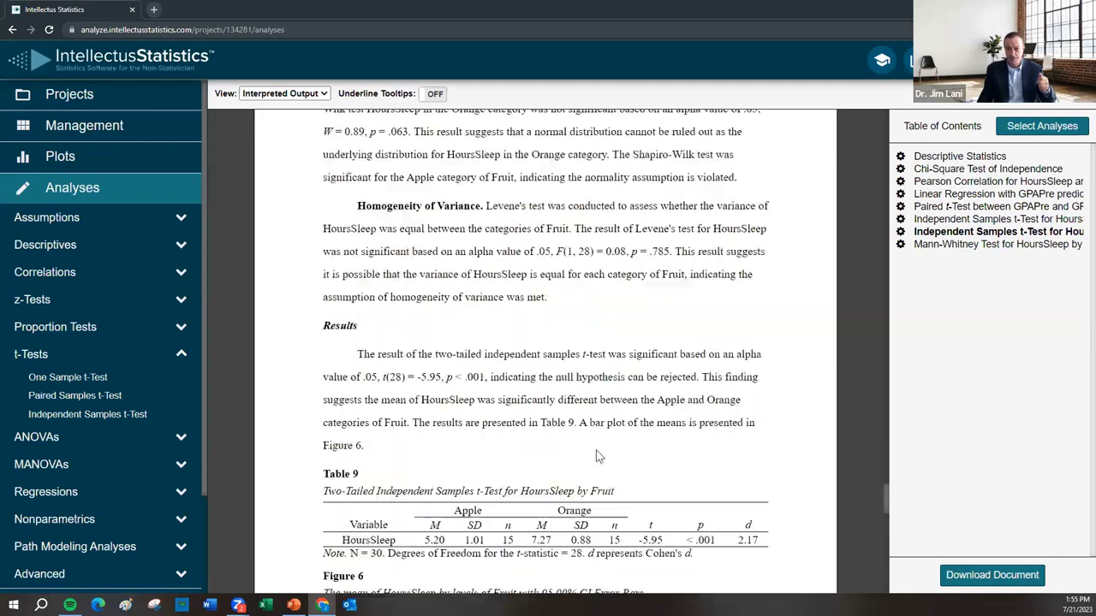
{"action": "scroll", "coordinate": [629, 351], "scroll_direction": "down", "scroll_amount": 10}
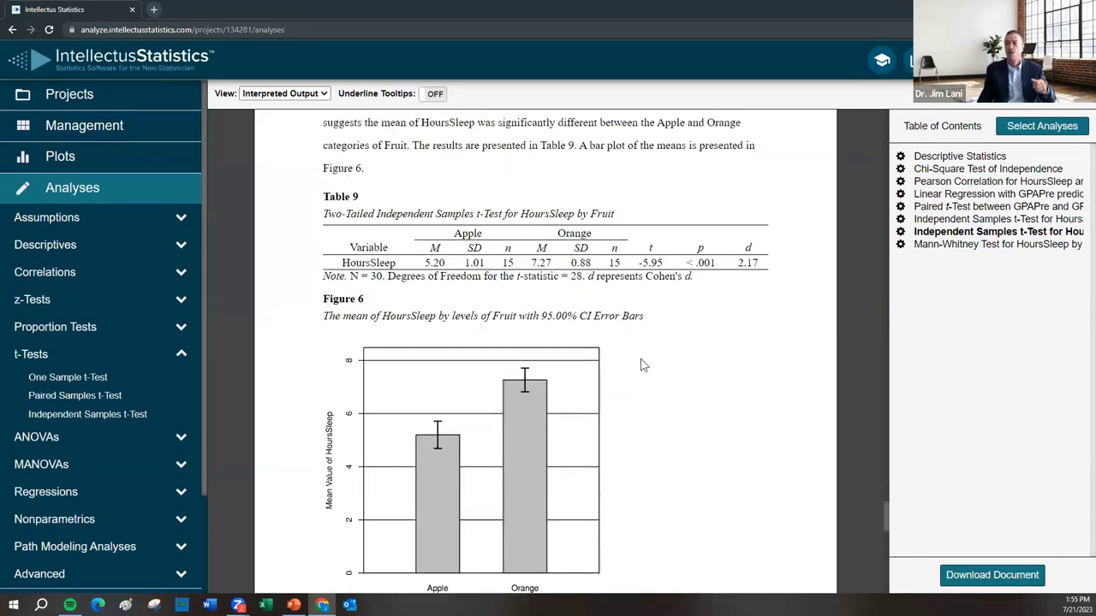
Review the Mann-Whitney results for HoursSleep by Fruit again, highlighting the word "significant" and viewing the rank table and boxplot.
{"action": "scroll", "coordinate": [602, 441], "scroll_direction": "down", "scroll_amount": 4}
{"action": "scroll", "coordinate": [676, 235], "scroll_direction": "up", "scroll_amount": 4}
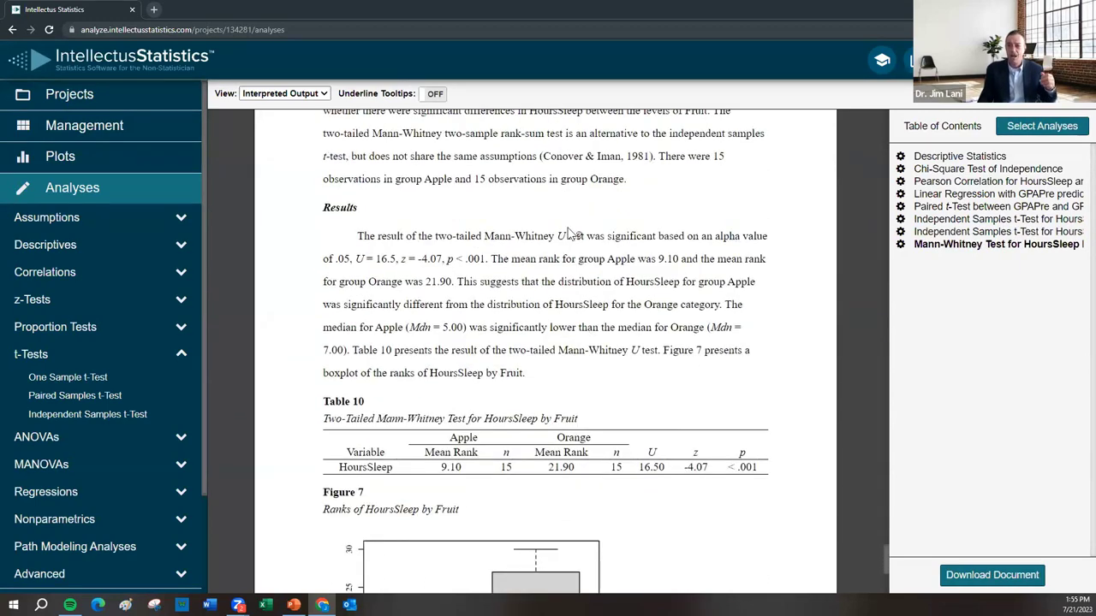
{"action": "scroll", "coordinate": [633, 300], "scroll_direction": "down", "scroll_amount": 2}
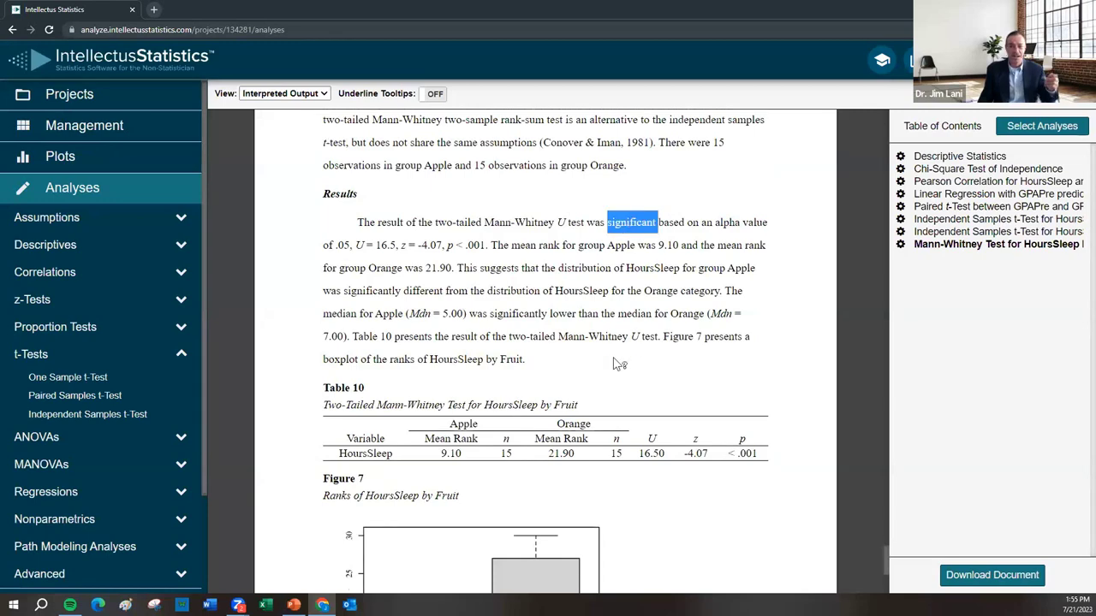
{"action": "mouse_move", "coordinate": [674, 396]}
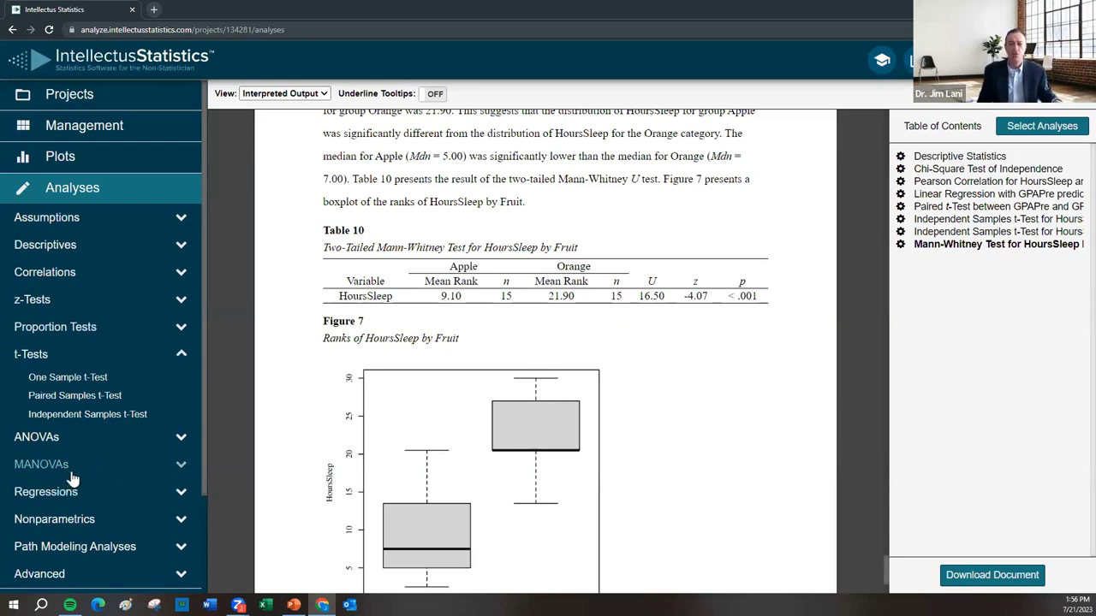
Start a new ANOVA and set GPAPre as its dependent variable.
{"action": "scroll", "coordinate": [68, 408], "scroll_direction": "down", "scroll_amount": 2}
{"action": "left_click", "coordinate": [43, 322]}
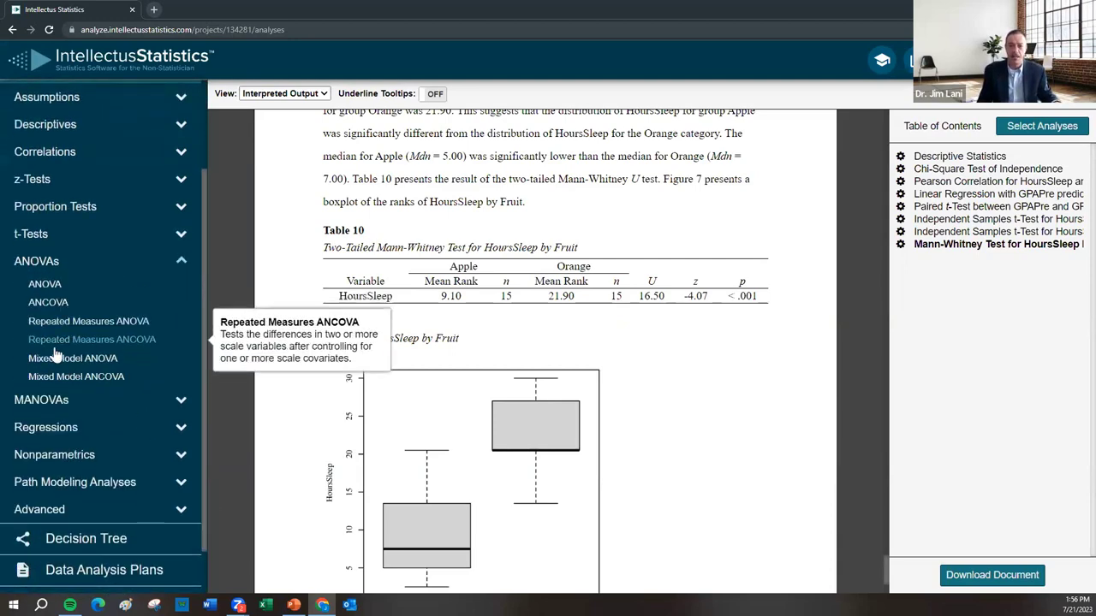
{"action": "left_click", "coordinate": [45, 286]}
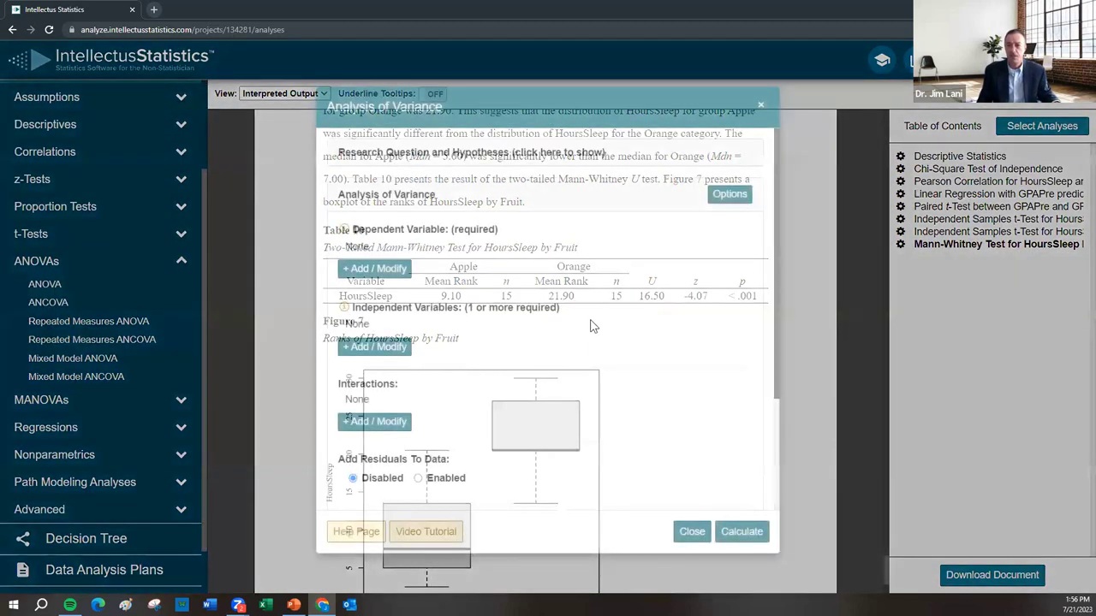
{"action": "left_click", "coordinate": [389, 272]}
{"action": "left_click", "coordinate": [408, 164]}
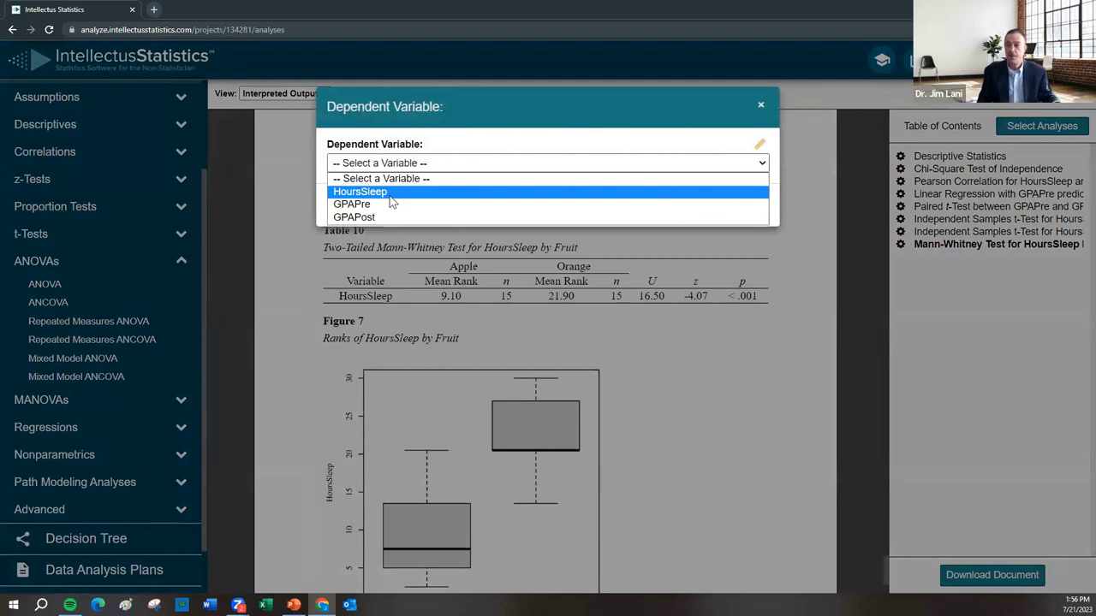
{"action": "left_click", "coordinate": [377, 204]}
{"action": "left_click", "coordinate": [755, 205]}
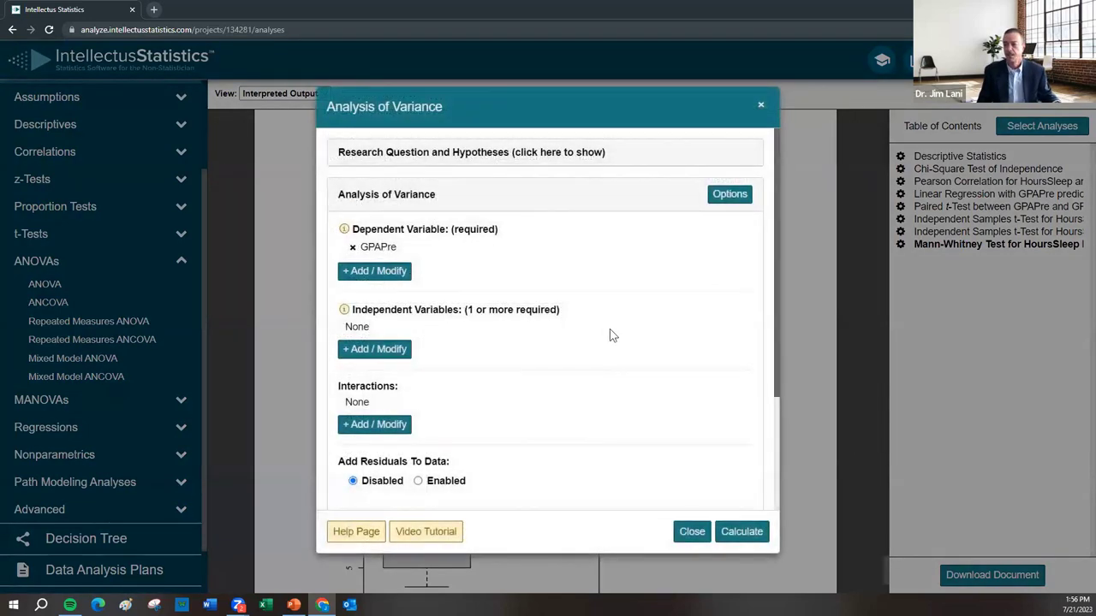
Add AgeGroup as the ANOVA's independent variable and calculate the analysis.
{"action": "left_click", "coordinate": [379, 349]}
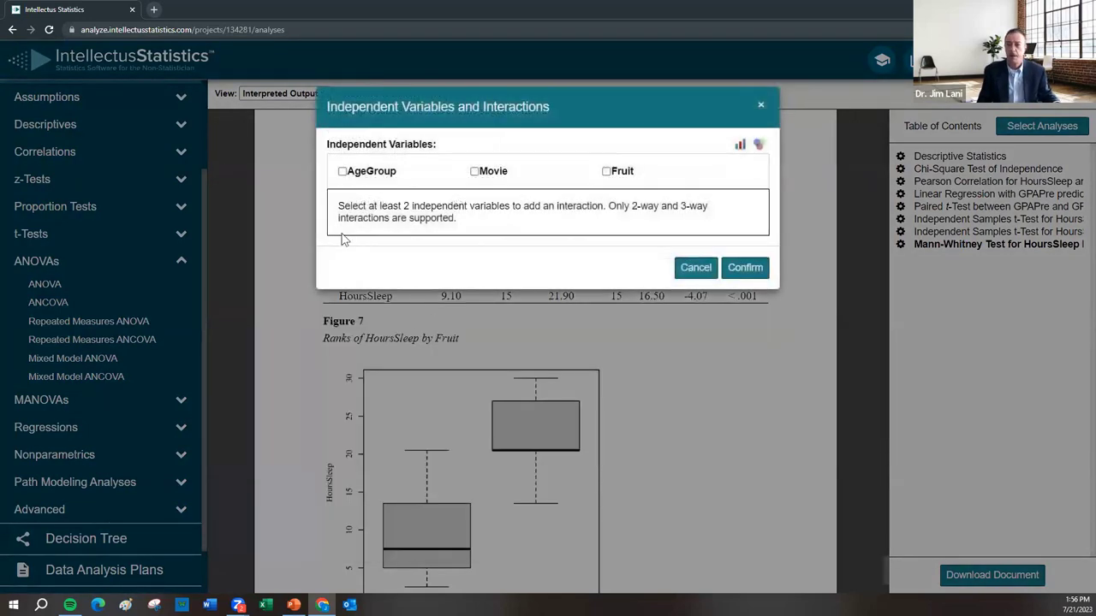
{"action": "left_click", "coordinate": [384, 171]}
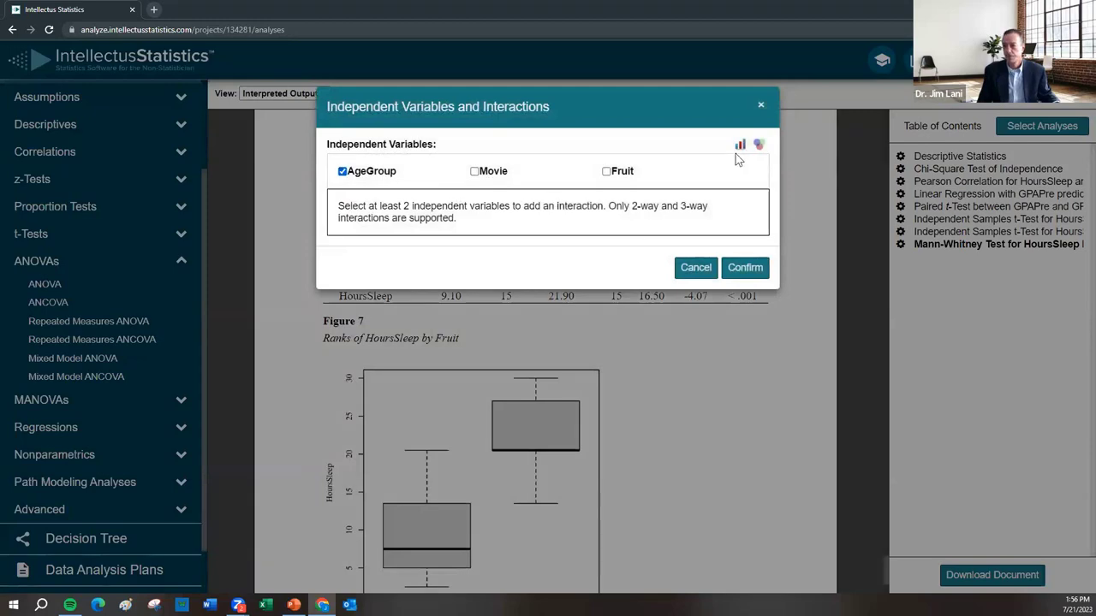
{"action": "left_click", "coordinate": [745, 269]}
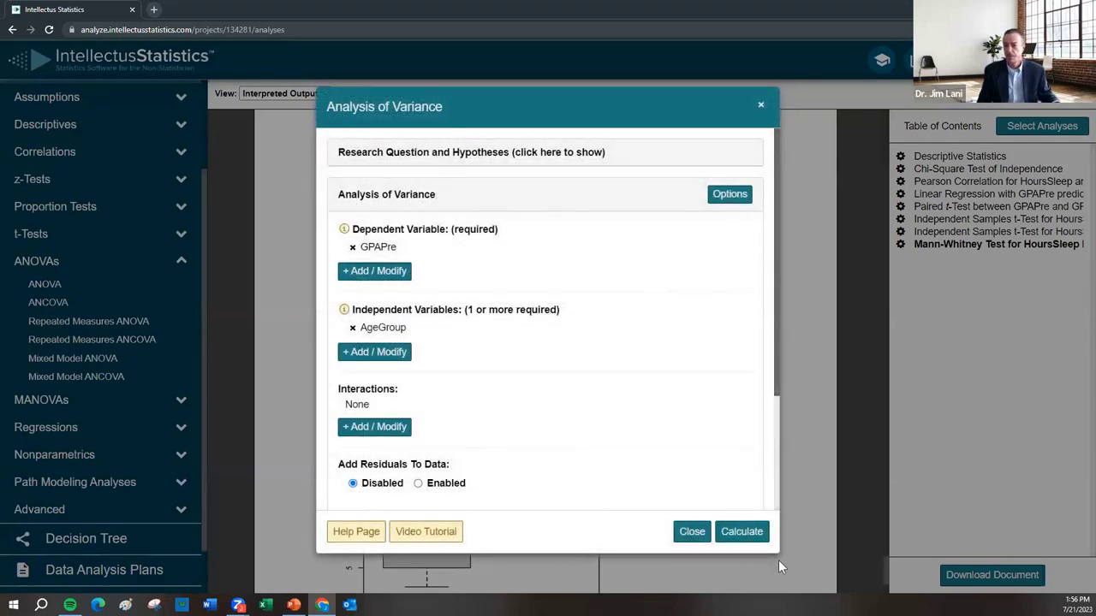
{"action": "left_click", "coordinate": [728, 529]}
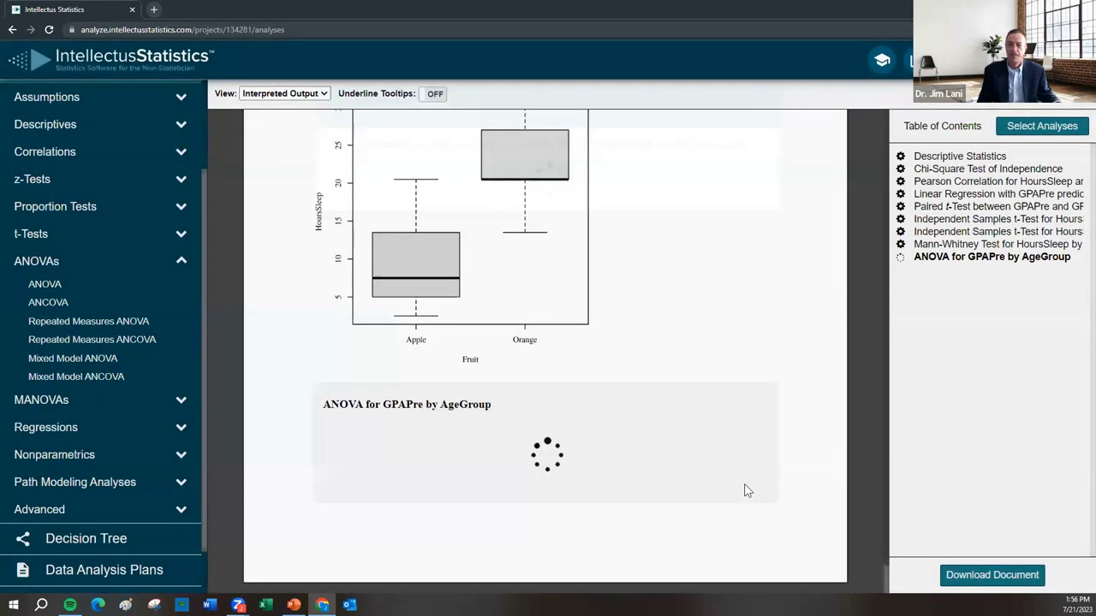
Read the introduction of the new ANOVA report, highlighting its heading and the phrase "GPAPre by AgeGroup".
{"action": "scroll", "coordinate": [705, 468], "scroll_direction": "down", "scroll_amount": 2}
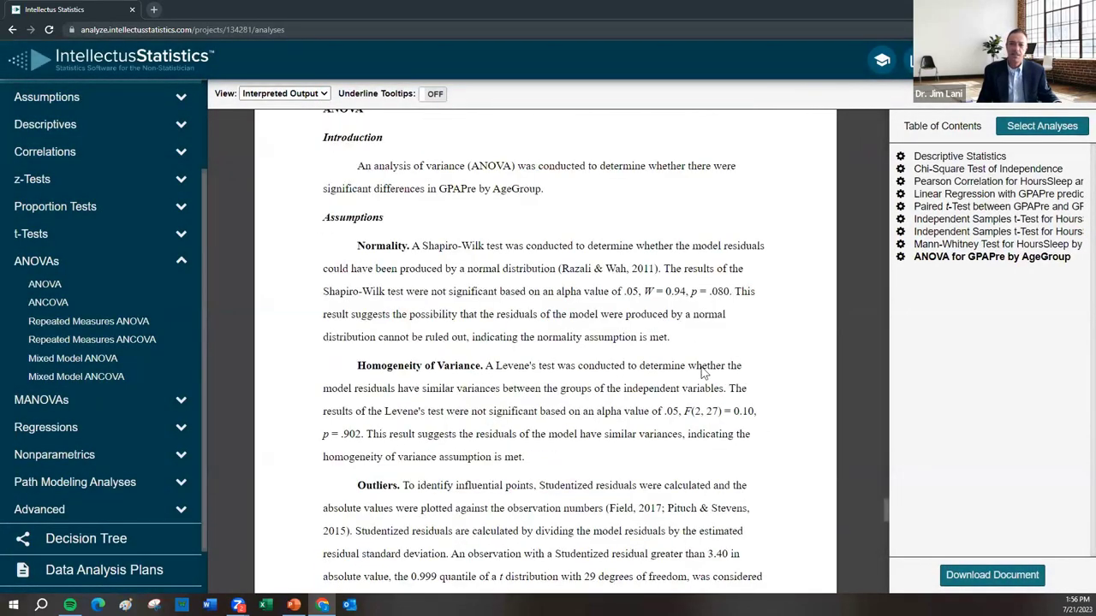
{"action": "double_click", "coordinate": [352, 139]}
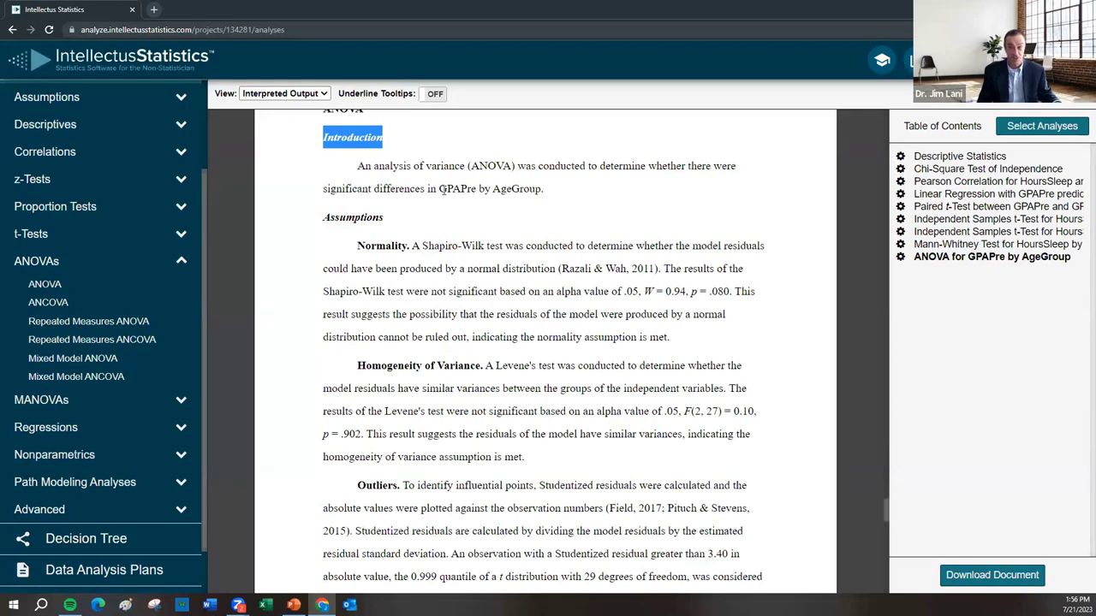
{"action": "left_click", "coordinate": [531, 189]}
{"action": "left_click_drag", "start_coordinate": [438, 189], "coordinate": [544, 189]}
Examine the ANOVA's normality and homogeneity of variance assumptions, highlighting the Shapiro-Wilk statistics, the Levene's test p value and the conclusions.
{"action": "scroll", "coordinate": [597, 242], "scroll_direction": "down", "scroll_amount": 2}
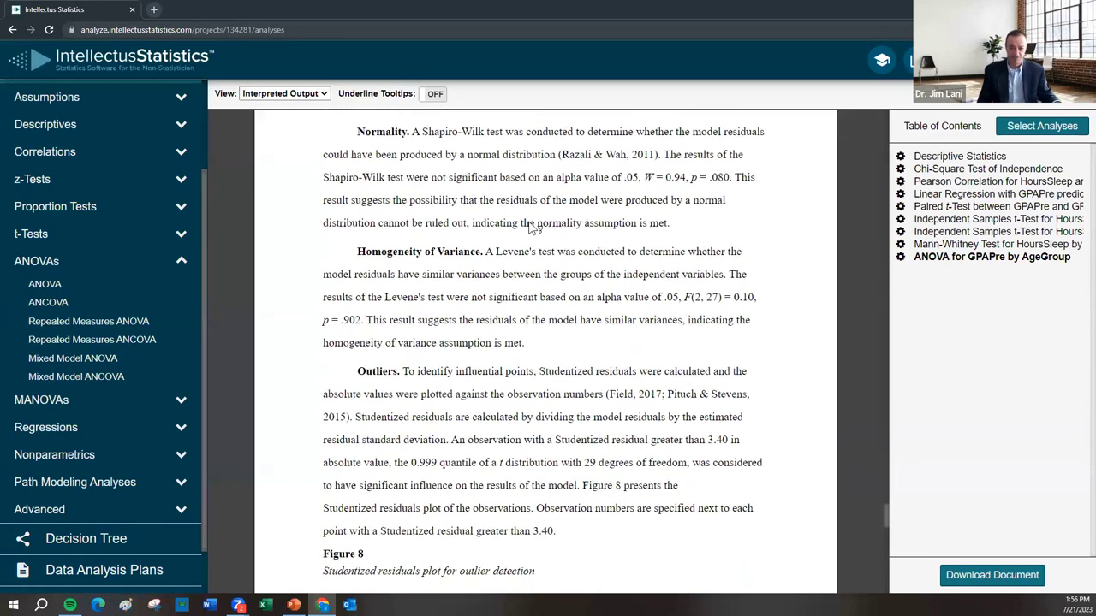
{"action": "scroll", "coordinate": [462, 214], "scroll_direction": "up", "scroll_amount": 1}
{"action": "double_click", "coordinate": [378, 189]}
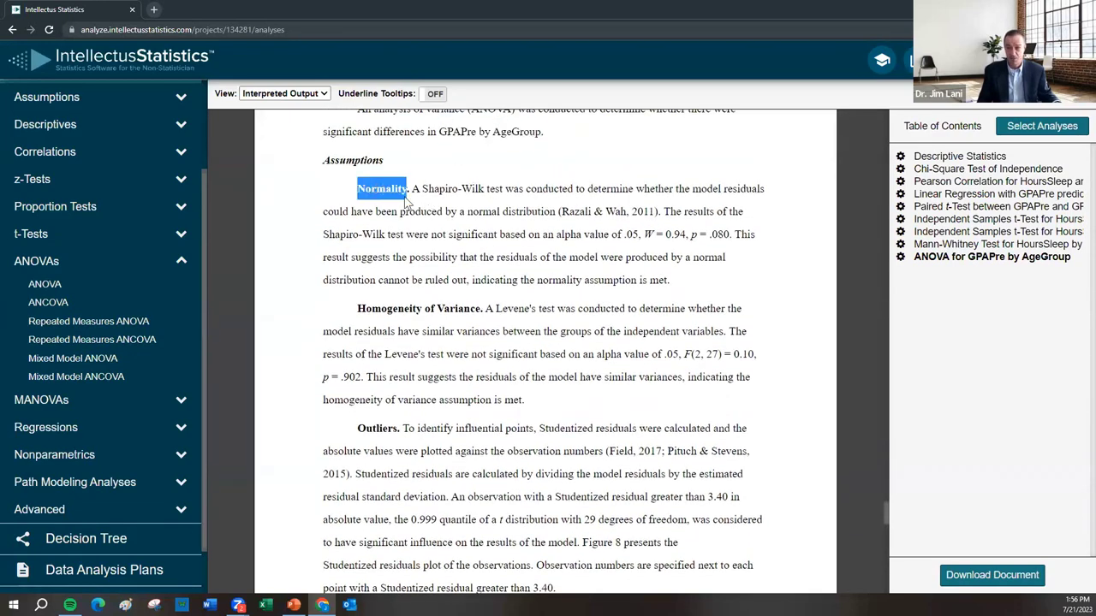
{"action": "left_click_drag", "start_coordinate": [654, 234], "coordinate": [718, 236]}
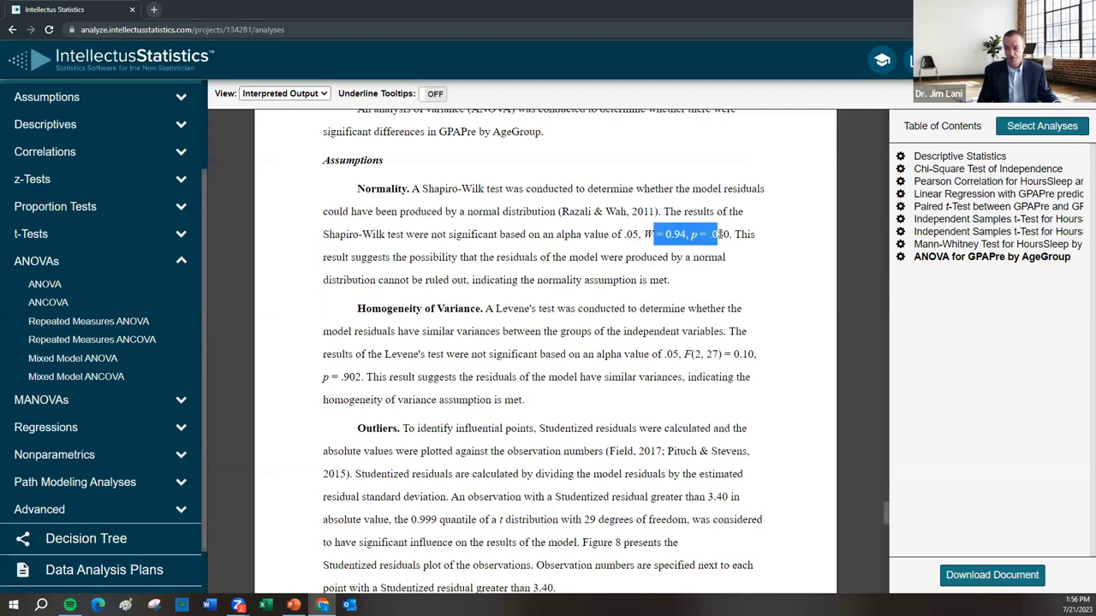
{"action": "double_click", "coordinate": [642, 280]}
{"action": "mouse_move", "coordinate": [379, 311]}
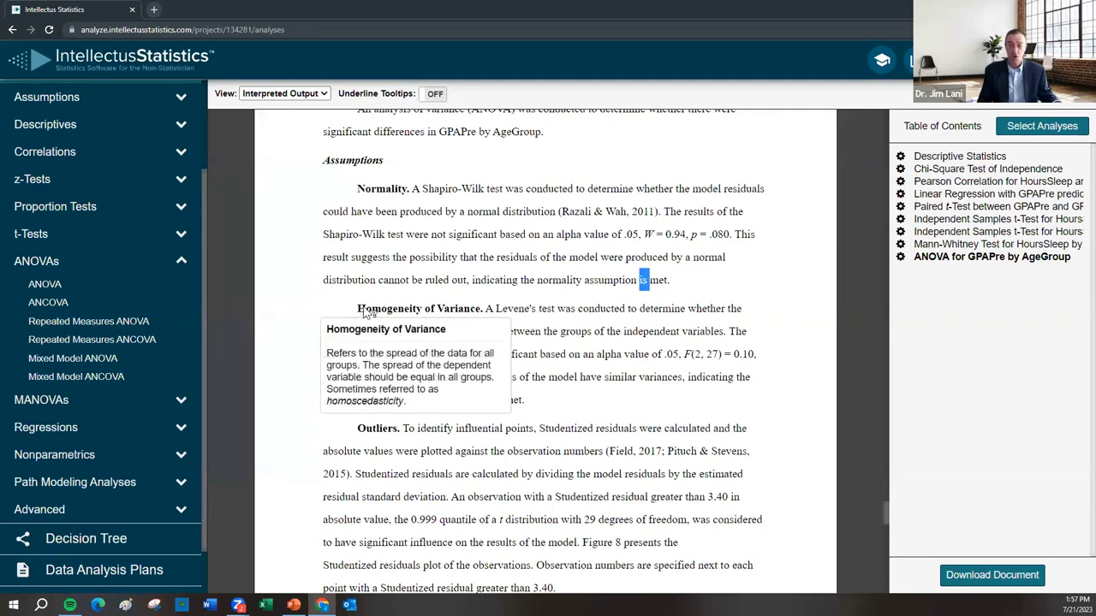
{"action": "left_click_drag", "start_coordinate": [358, 308], "coordinate": [482, 311]}
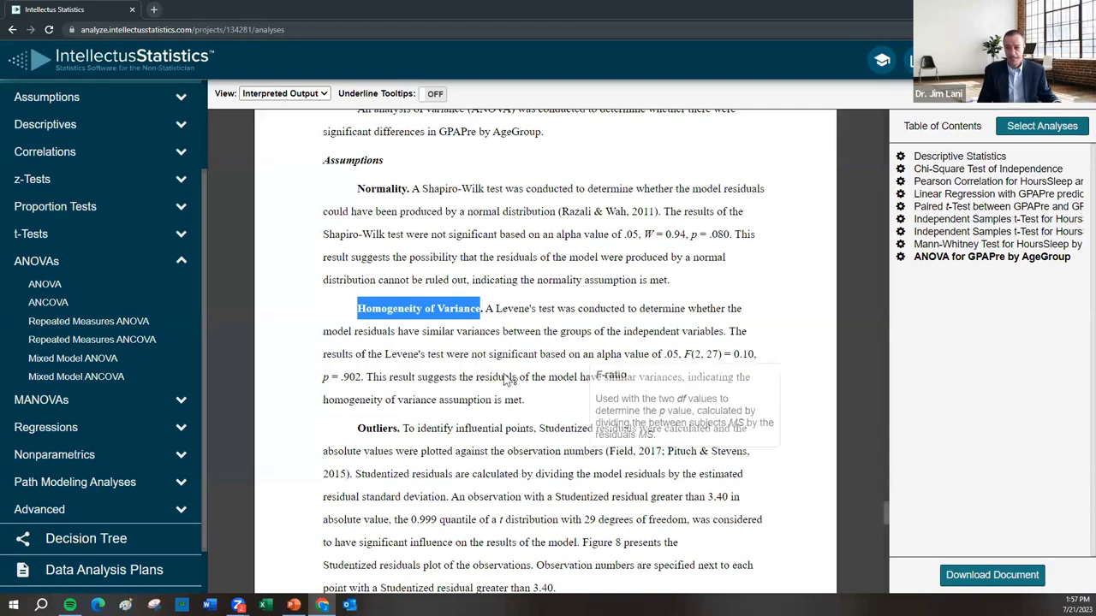
{"action": "left_click", "coordinate": [334, 378]}
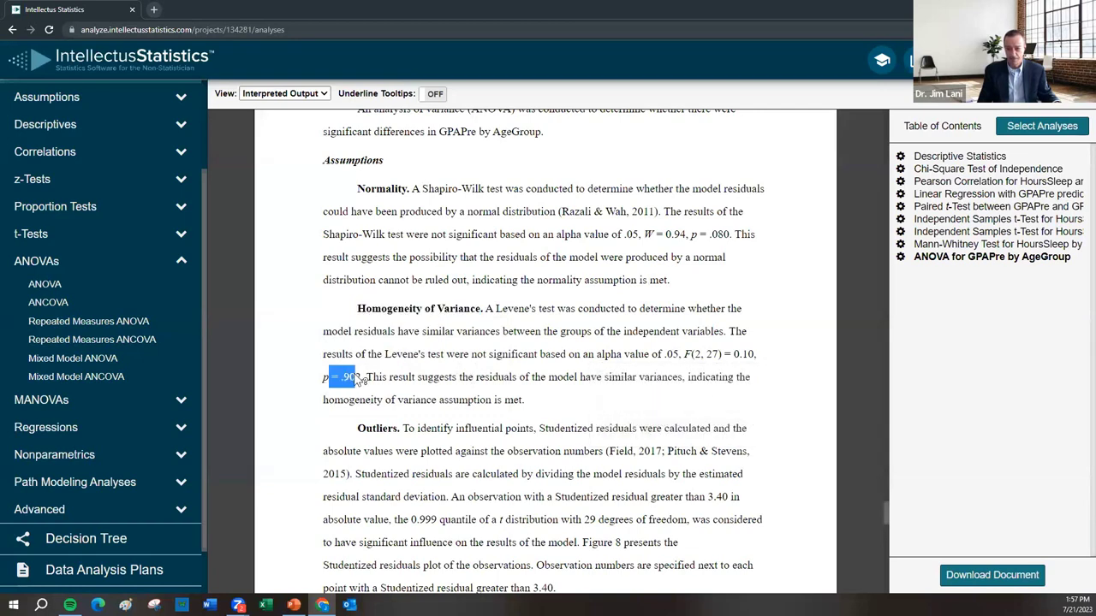
{"action": "double_click", "coordinate": [500, 399]}
Examine the ANOVA's outliers section and the Studentized residuals plot.
{"action": "scroll", "coordinate": [577, 401], "scroll_direction": "down", "scroll_amount": 3}
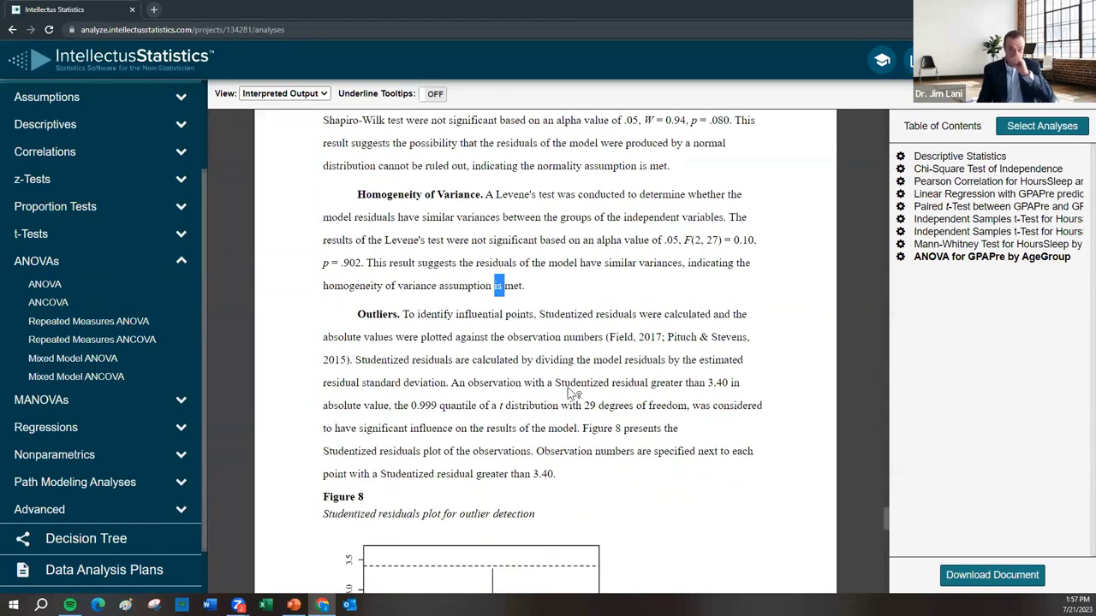
{"action": "scroll", "coordinate": [681, 386], "scroll_direction": "down", "scroll_amount": 6}
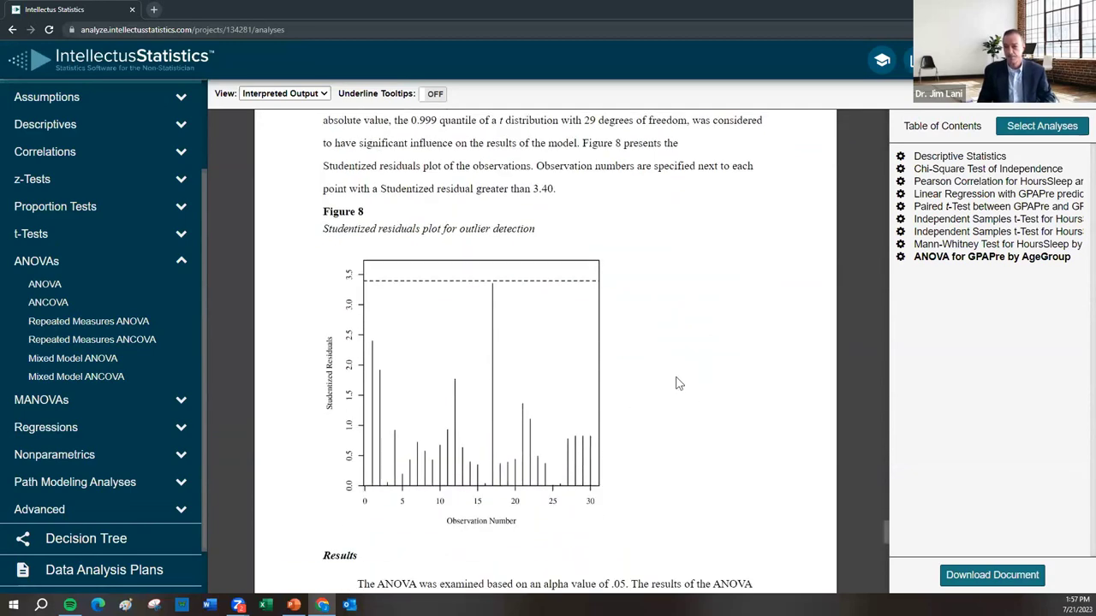
{"action": "scroll", "coordinate": [694, 394], "scroll_direction": "down", "scroll_amount": 2}
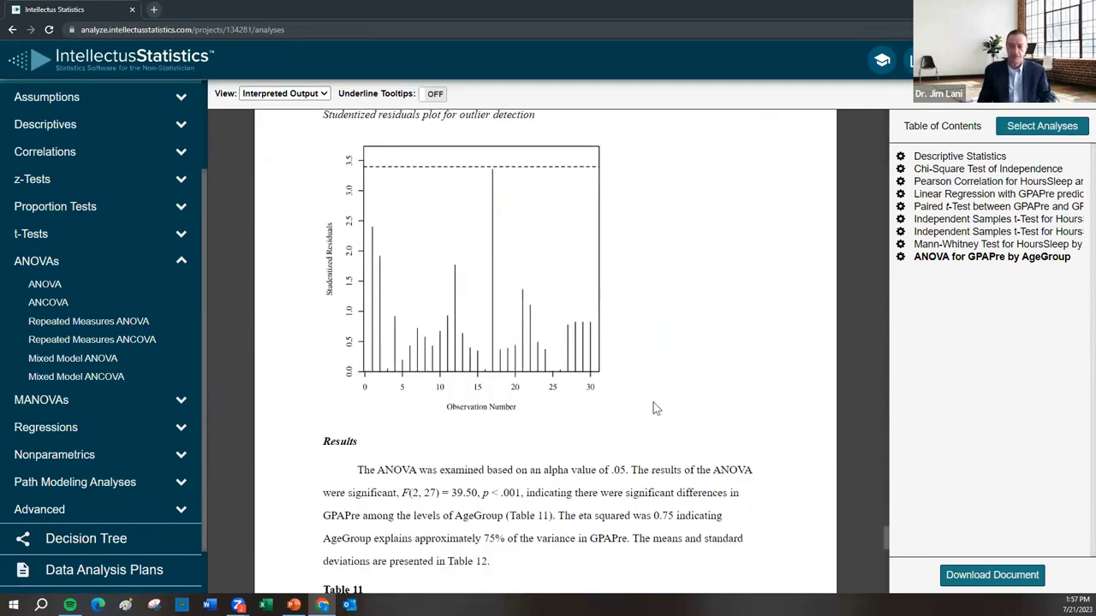
Examine the ANOVA results text, the analysis of variance table for GPAPre by AgeGroup and the bar plot of means.
{"action": "scroll", "coordinate": [654, 409], "scroll_direction": "down", "scroll_amount": 5}
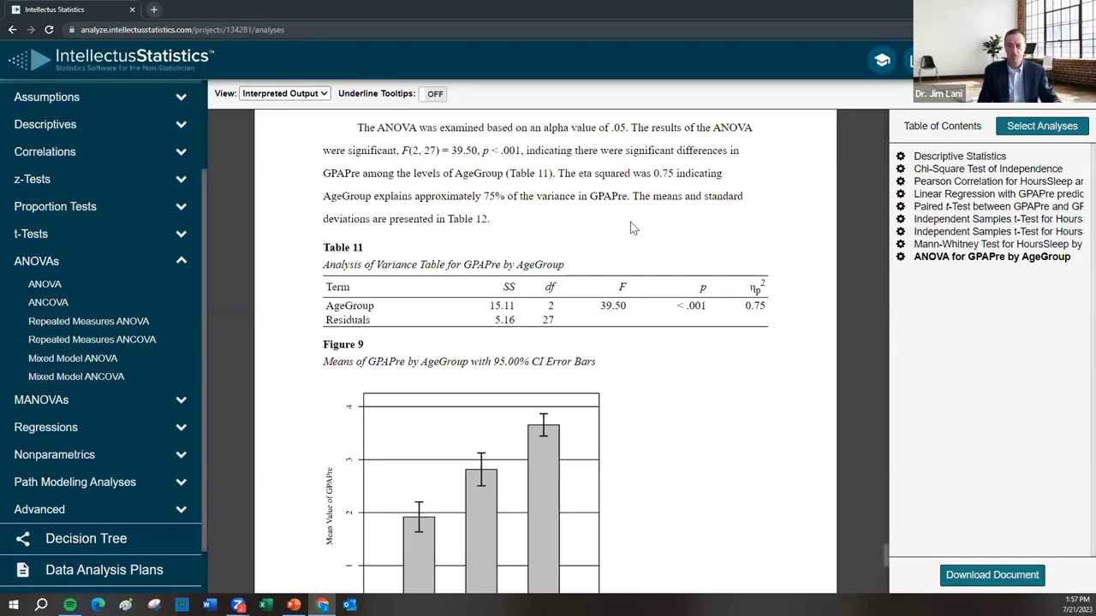
{"action": "scroll", "coordinate": [582, 205], "scroll_direction": "down", "scroll_amount": 1}
{"action": "scroll", "coordinate": [604, 208], "scroll_direction": "up", "scroll_amount": 1}
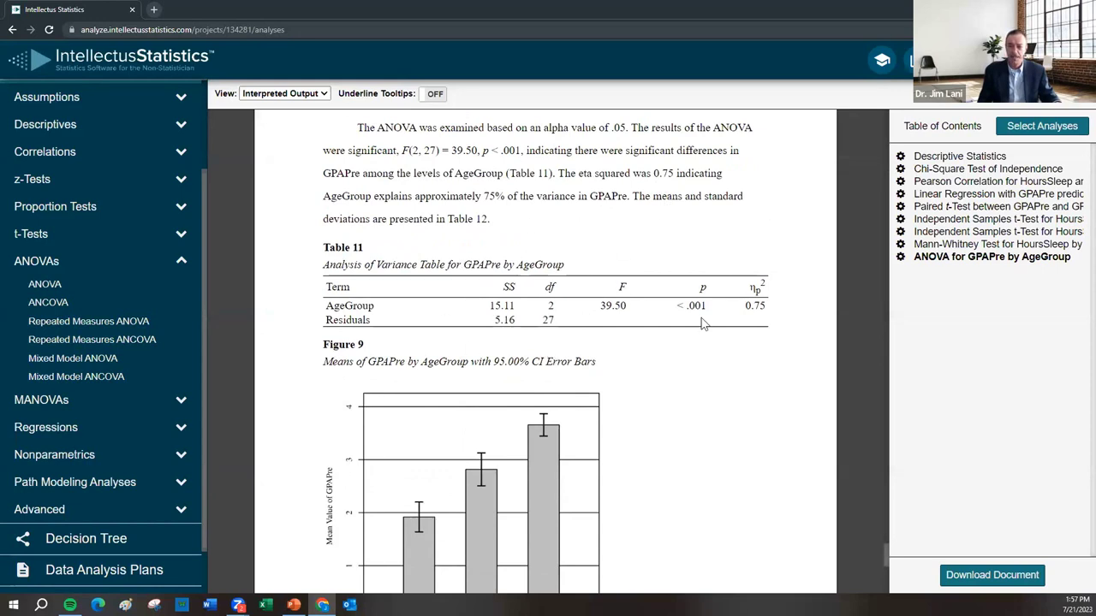
{"action": "mouse_move", "coordinate": [756, 294]}
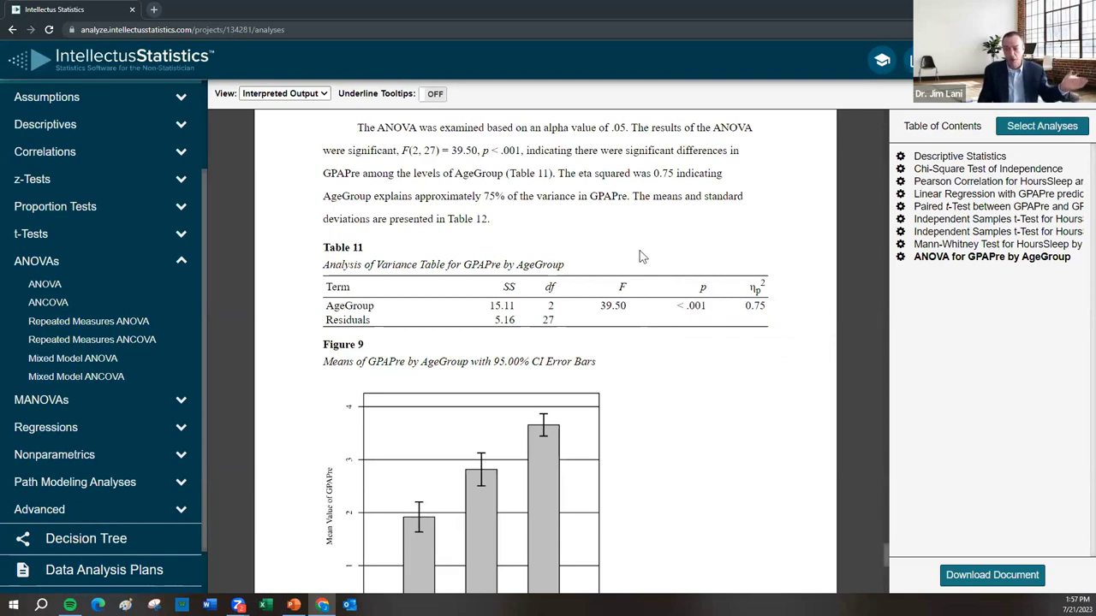
{"action": "scroll", "coordinate": [677, 249], "scroll_direction": "down", "scroll_amount": 1}
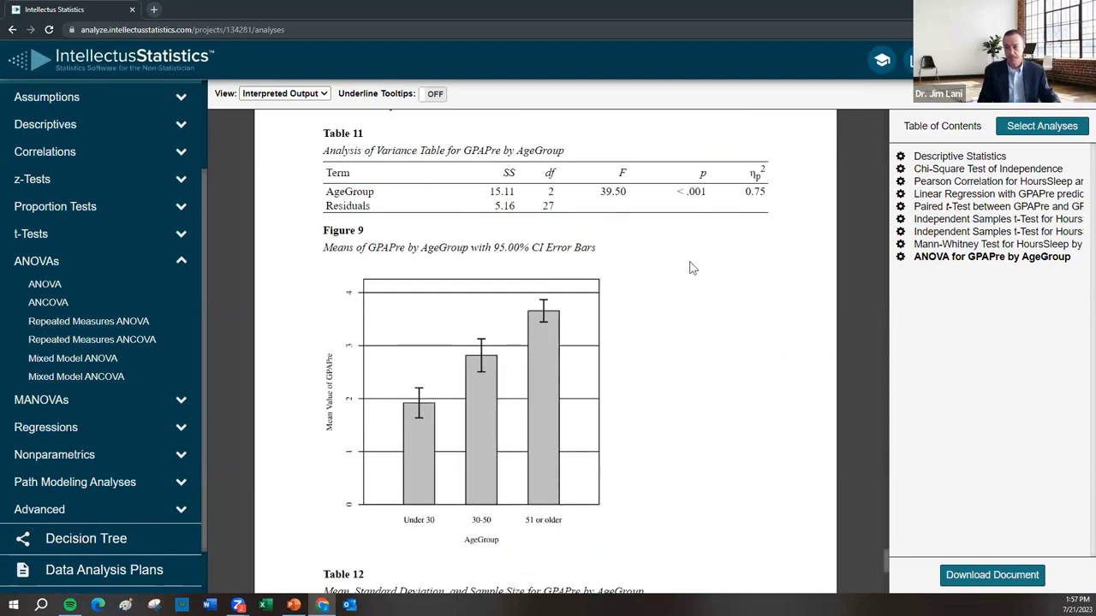
{"action": "scroll", "coordinate": [673, 291], "scroll_direction": "down", "scroll_amount": 1}
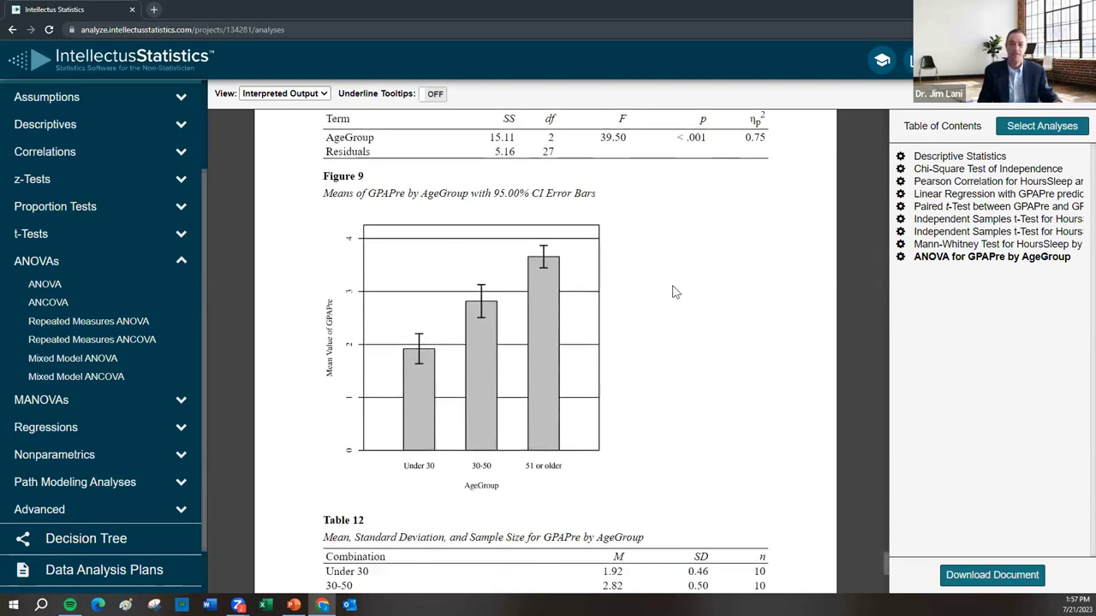
{"action": "mouse_move", "coordinate": [514, 340]}
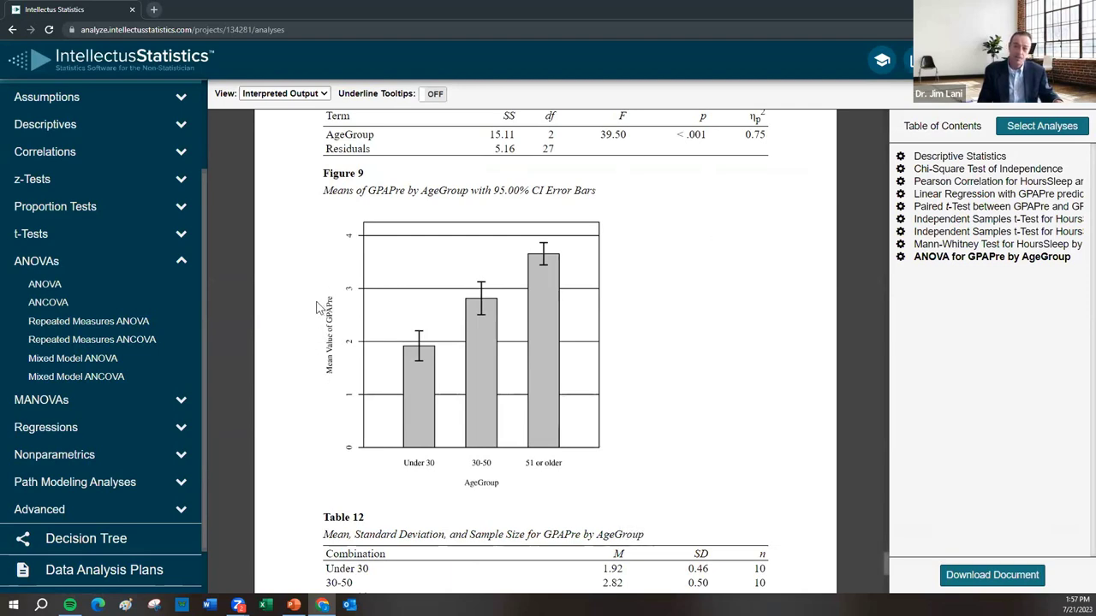
{"action": "mouse_move", "coordinate": [438, 358]}
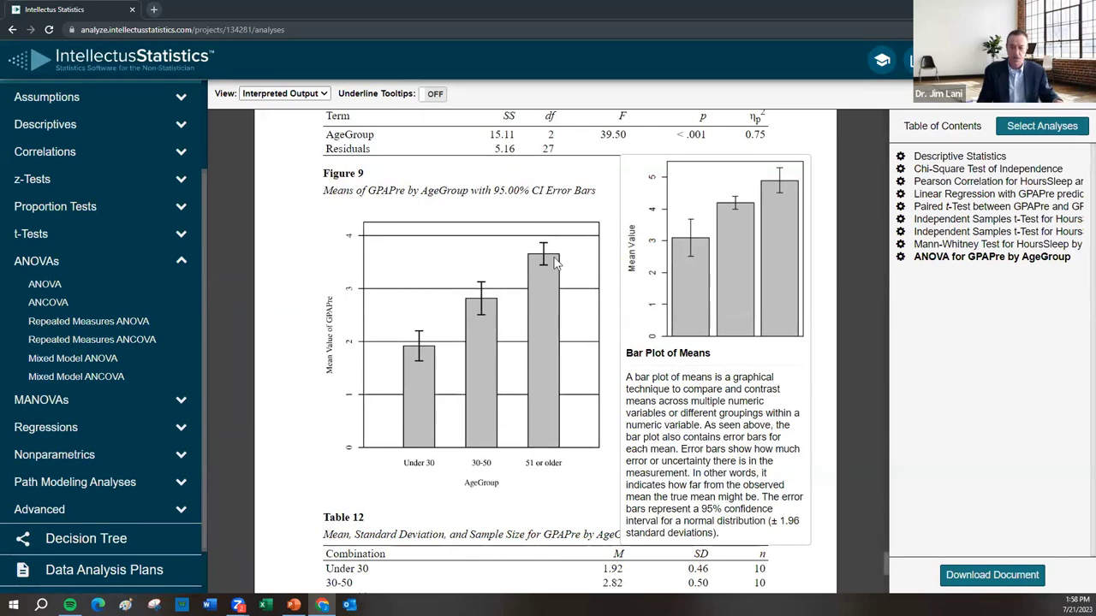
Review the means and standard deviations by AgeGroup against the plot and ANOVA table, and read the Tukey HSD post-hoc comparisons.
{"action": "scroll", "coordinate": [530, 472], "scroll_direction": "down", "scroll_amount": 3}
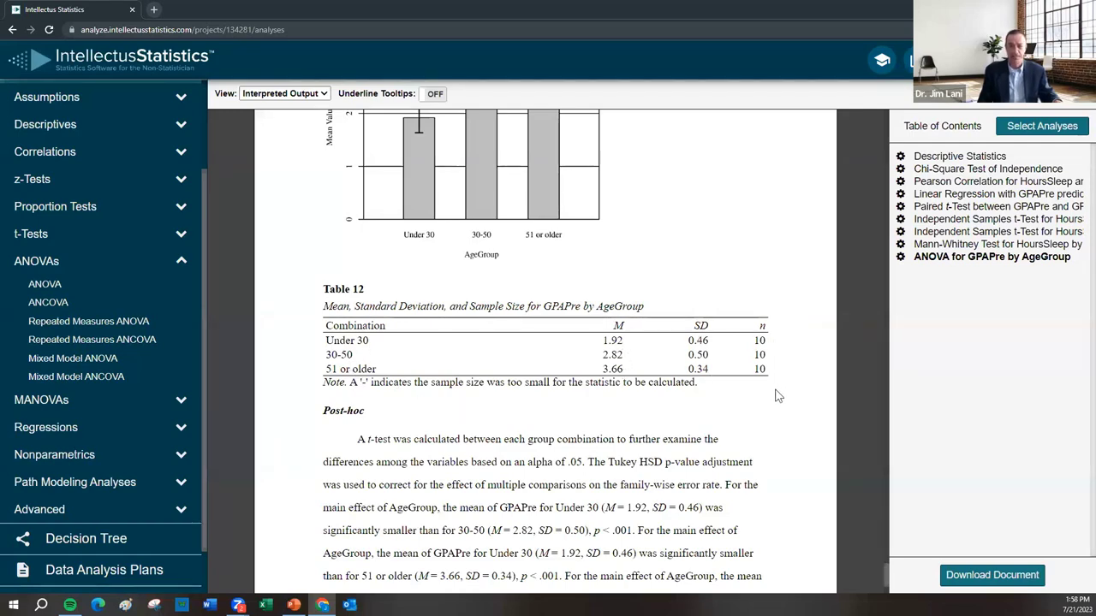
{"action": "scroll", "coordinate": [774, 384], "scroll_direction": "down", "scroll_amount": 2}
{"action": "scroll", "coordinate": [774, 384], "scroll_direction": "up", "scroll_amount": 2}
{"action": "scroll", "coordinate": [774, 390], "scroll_direction": "up", "scroll_amount": 3}
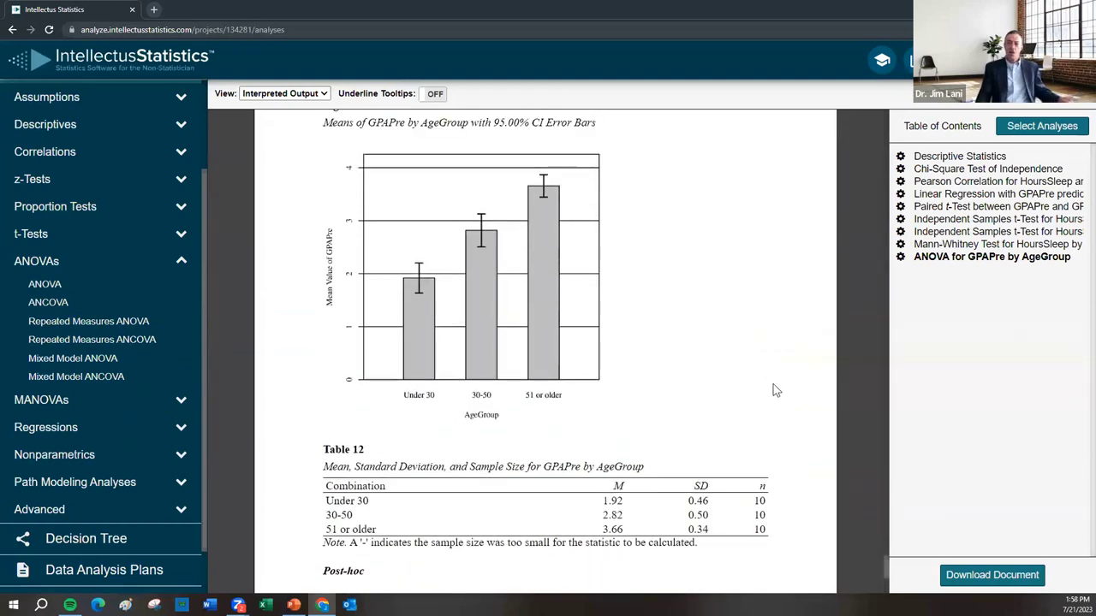
{"action": "scroll", "coordinate": [750, 391], "scroll_direction": "up", "scroll_amount": 4}
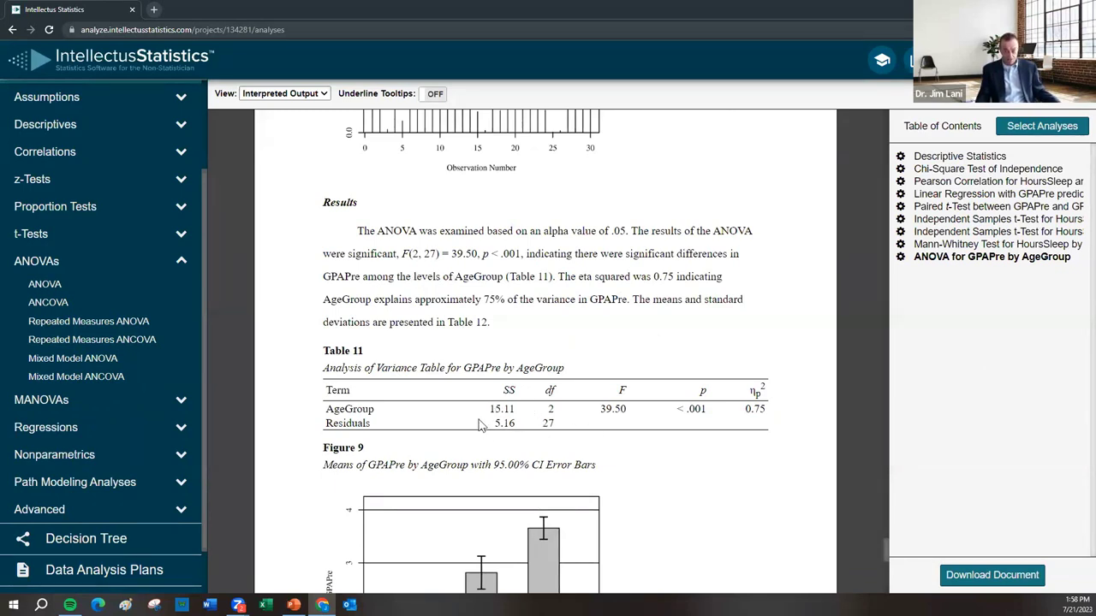
{"action": "scroll", "coordinate": [629, 426], "scroll_direction": "down", "scroll_amount": 3}
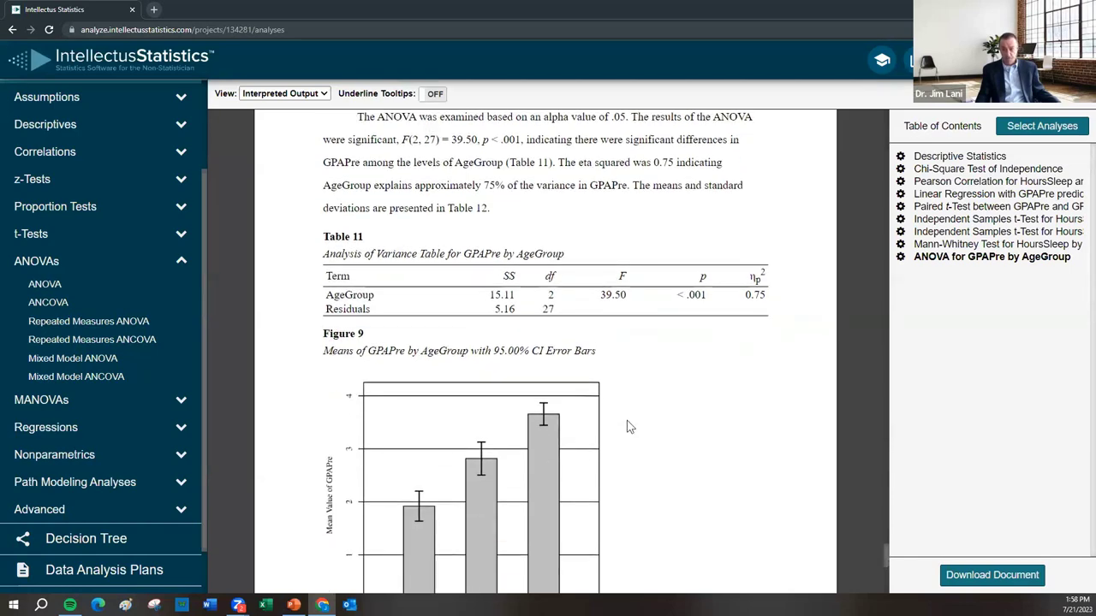
{"action": "scroll", "coordinate": [629, 422], "scroll_direction": "down", "scroll_amount": 4}
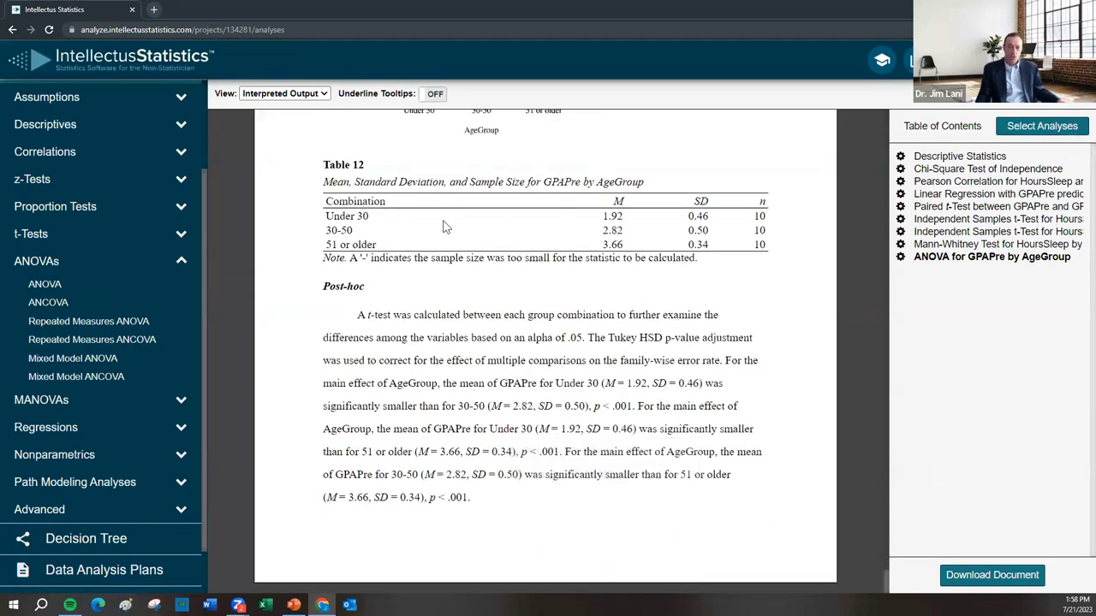
{"action": "scroll", "coordinate": [552, 320], "scroll_direction": "up", "scroll_amount": 2}
{"action": "scroll", "coordinate": [538, 323], "scroll_direction": "down", "scroll_amount": 1}
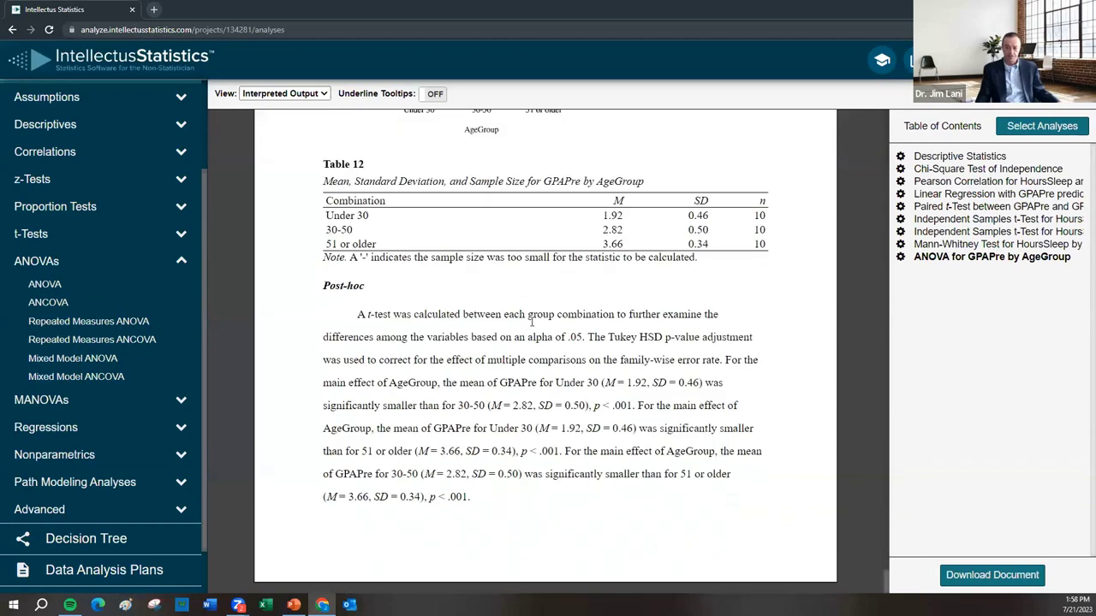
Compare the bar plot of GPAPre means by AgeGroup with the descriptive table and the post-hoc text.
{"action": "scroll", "coordinate": [492, 419], "scroll_direction": "up", "scroll_amount": 4}
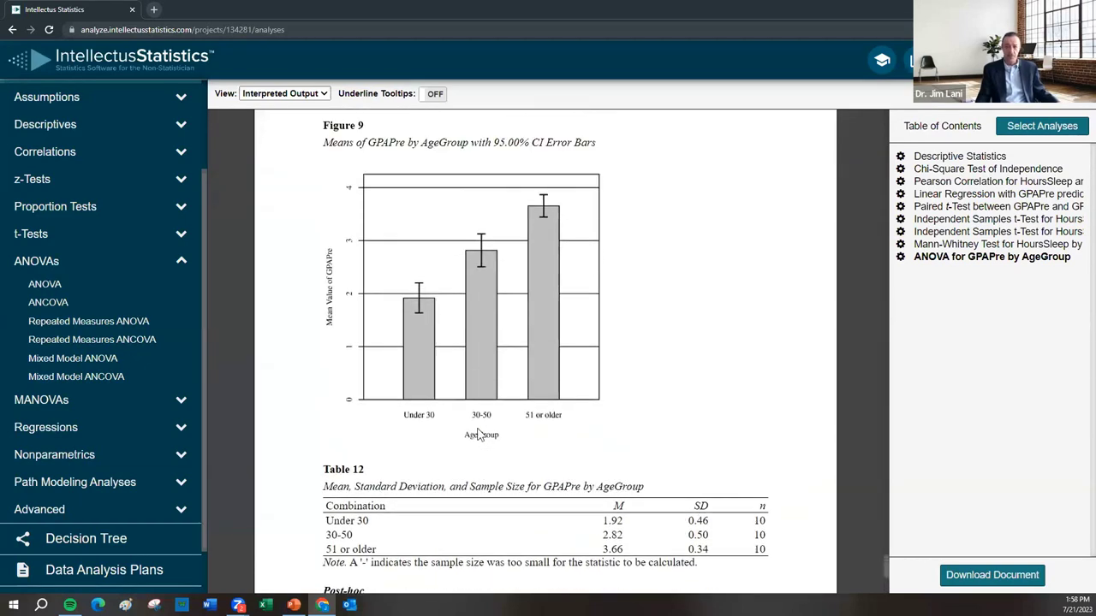
{"action": "mouse_move", "coordinate": [439, 476]}
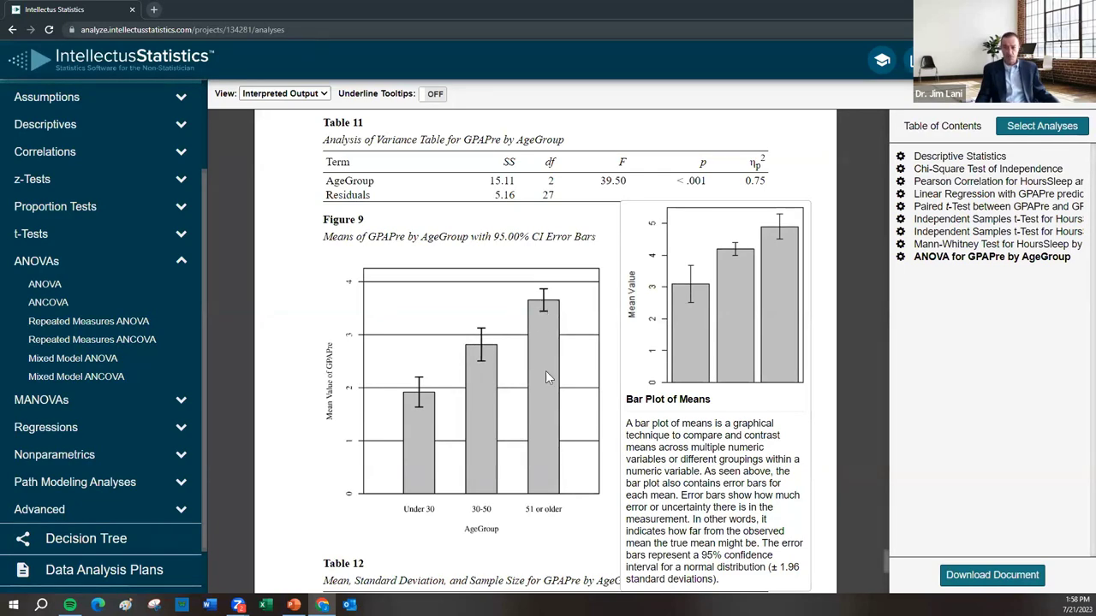
{"action": "scroll", "coordinate": [546, 370], "scroll_direction": "down", "scroll_amount": 5}
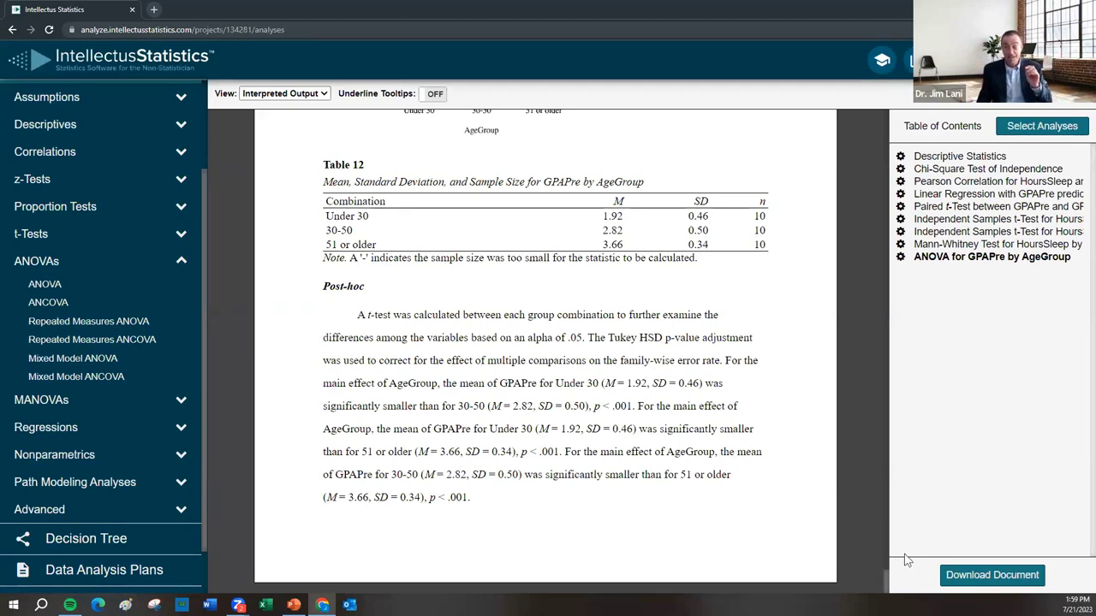
Download the analyses as a Word document, open it in Word, enable editing and maximize its window.
{"action": "left_click", "coordinate": [981, 577]}
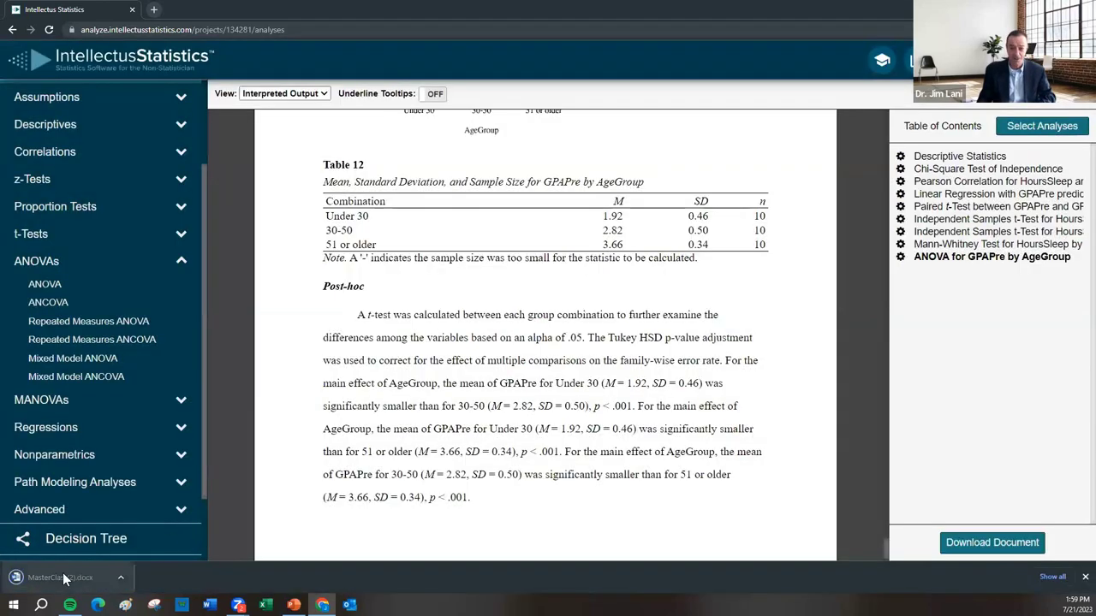
{"action": "left_click", "coordinate": [63, 575]}
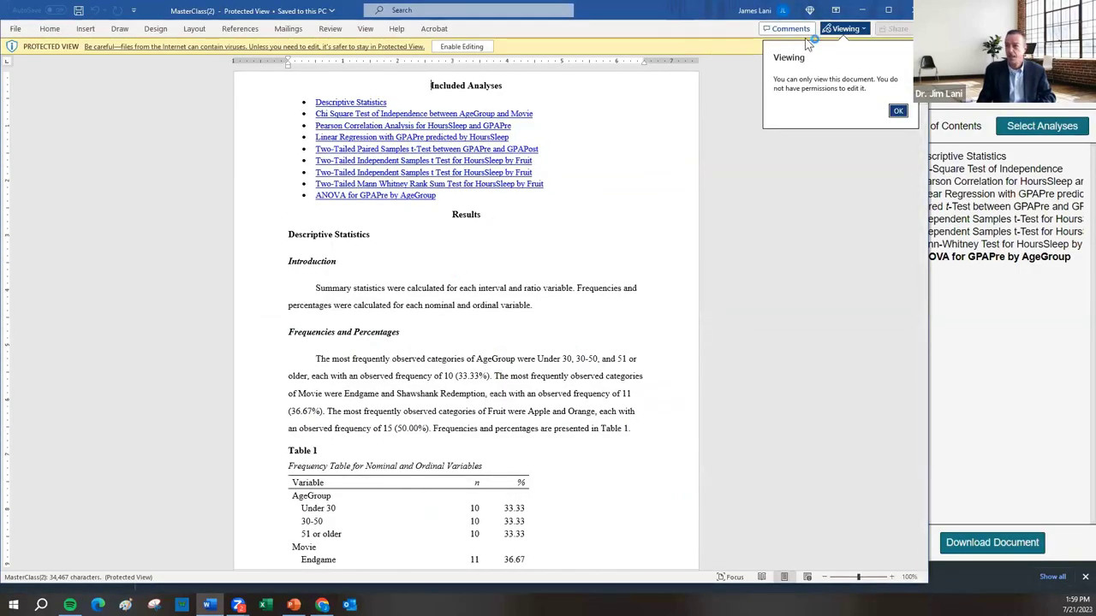
{"action": "left_click", "coordinate": [898, 110]}
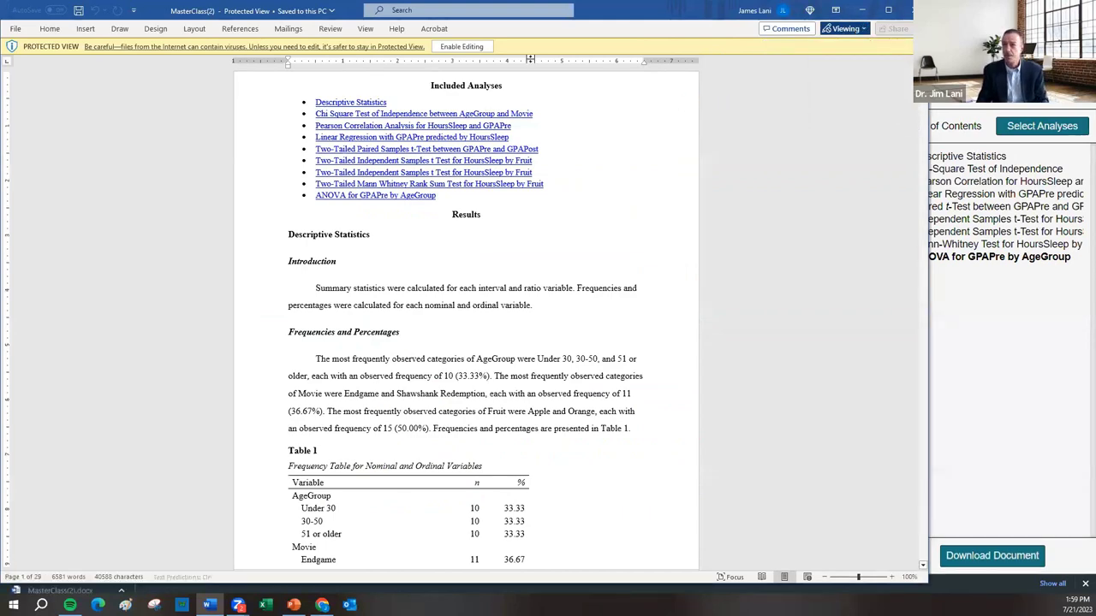
{"action": "left_click", "coordinate": [462, 46]}
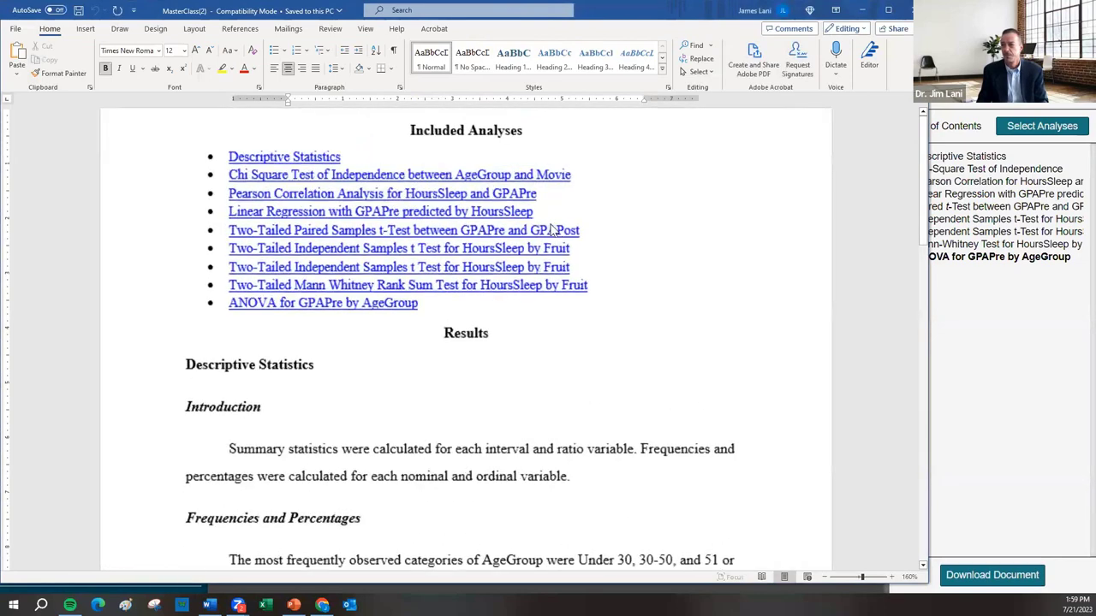
{"action": "left_click", "coordinate": [891, 10]}
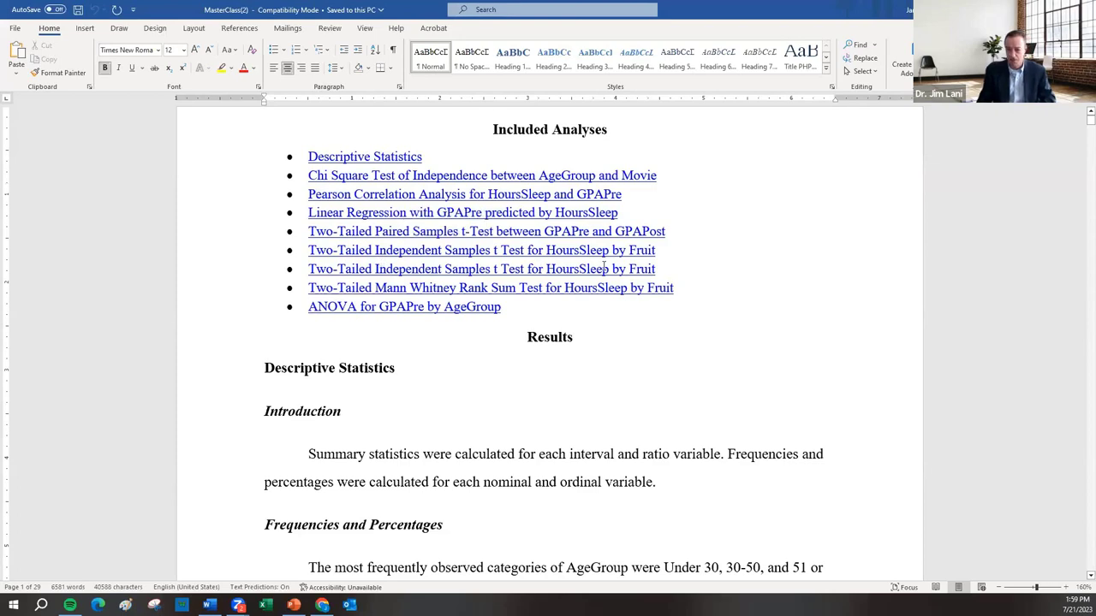
Delete the Included Analyses heading and its list of links above the Results heading.
{"action": "scroll", "coordinate": [466, 246], "scroll_direction": "down", "scroll_amount": 1}
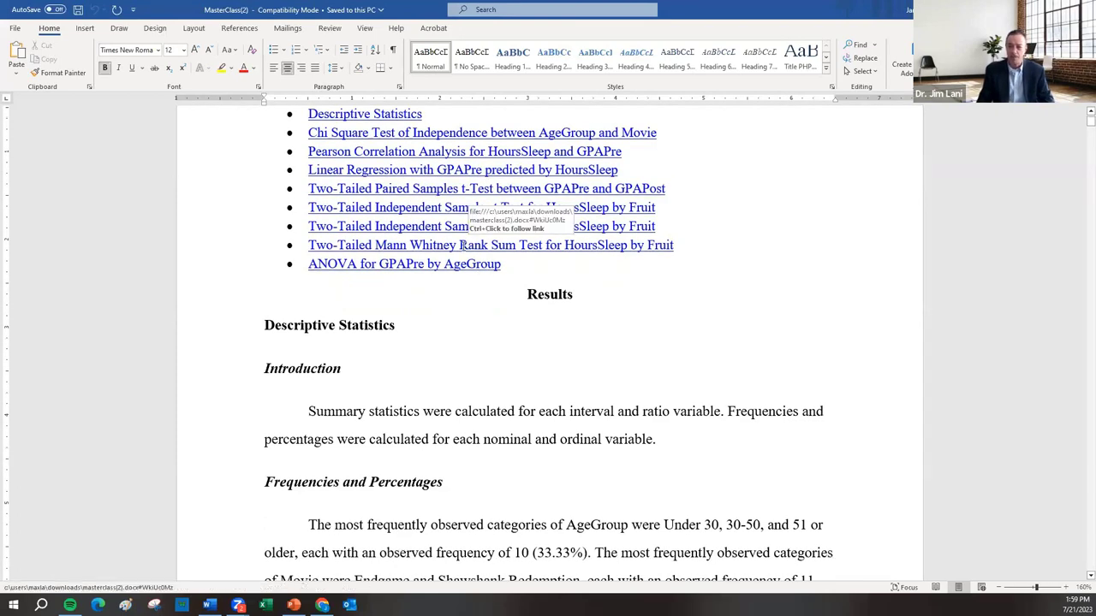
{"action": "scroll", "coordinate": [656, 271], "scroll_direction": "down", "scroll_amount": 1}
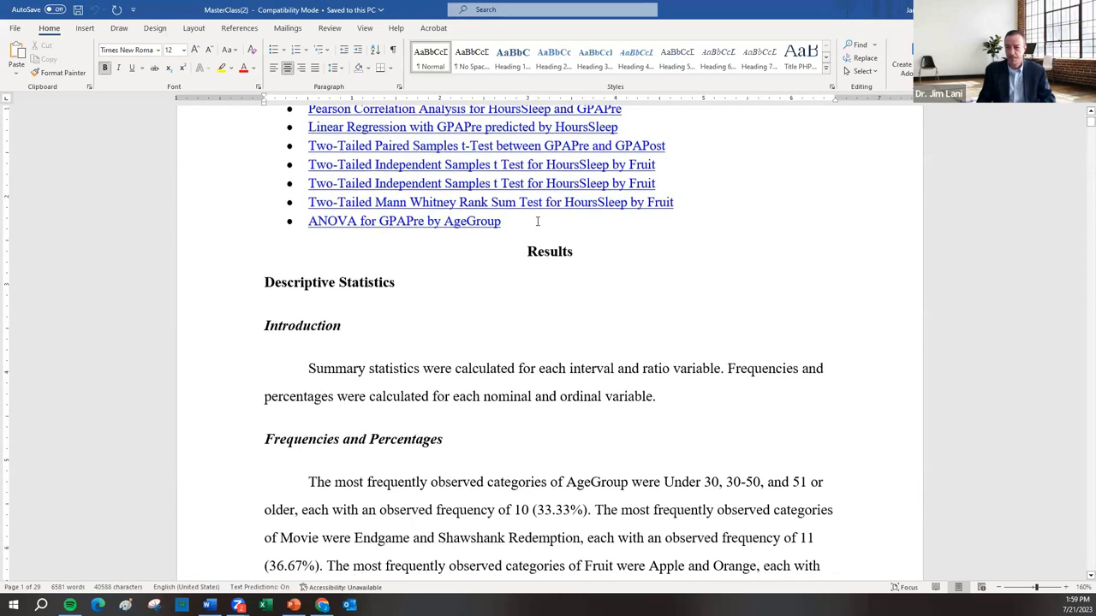
{"action": "left_click_drag", "start_coordinate": [463, 221], "coordinate": [289, 124]}
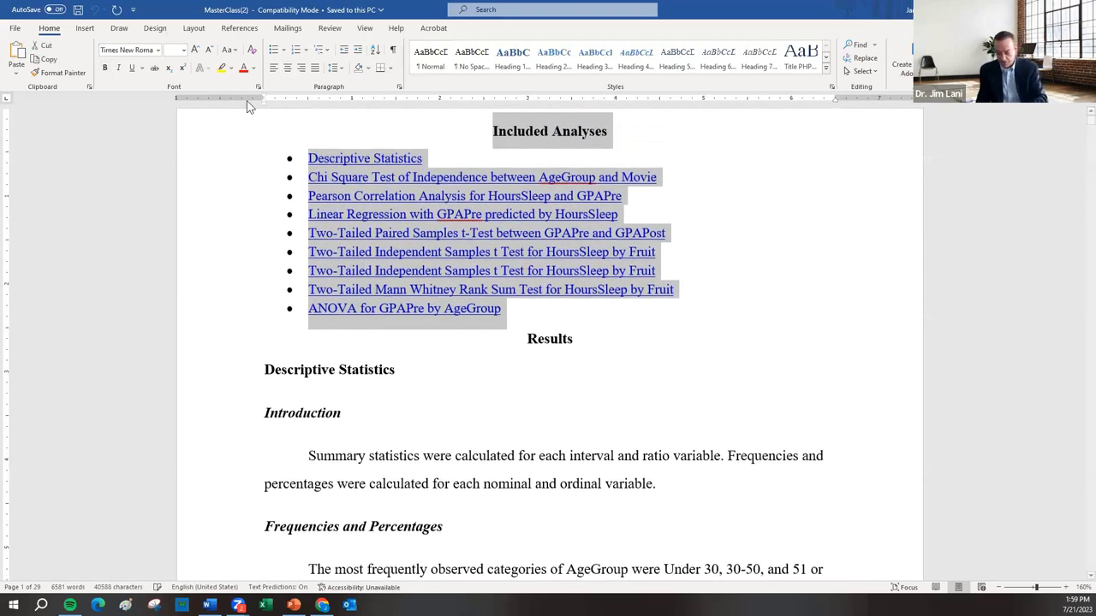
{"action": "key", "text": "Delete"}
Look through the descriptive statistics and Chi-square Test of Independence sections of the report, including their tables.
{"action": "scroll", "coordinate": [573, 296], "scroll_direction": "down", "scroll_amount": 1}
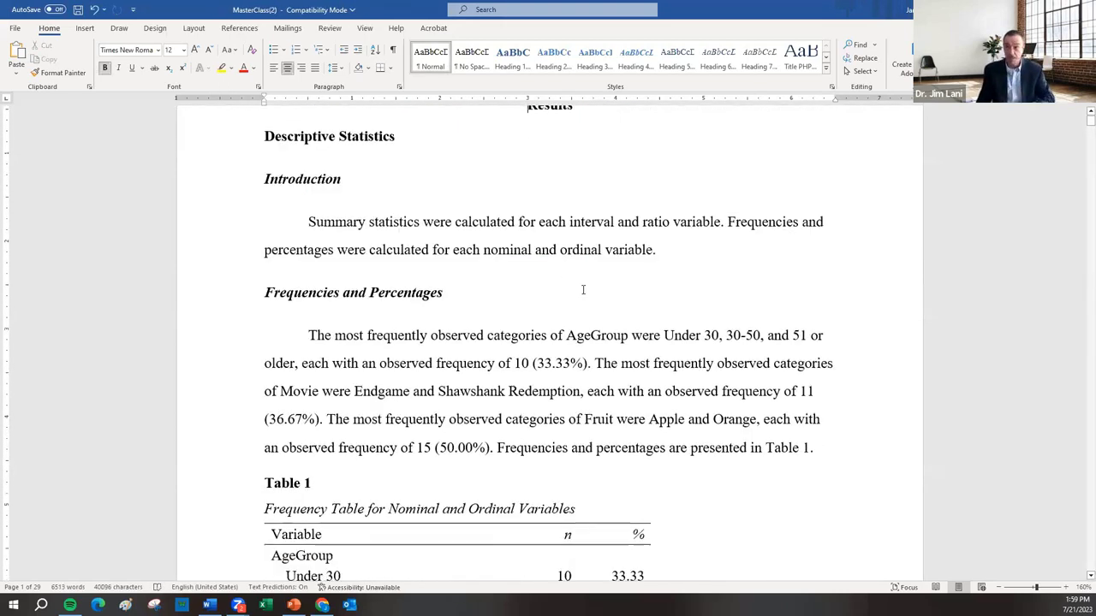
{"action": "scroll", "coordinate": [589, 287], "scroll_direction": "up", "scroll_amount": 1}
{"action": "scroll", "coordinate": [606, 289], "scroll_direction": "down", "scroll_amount": 3}
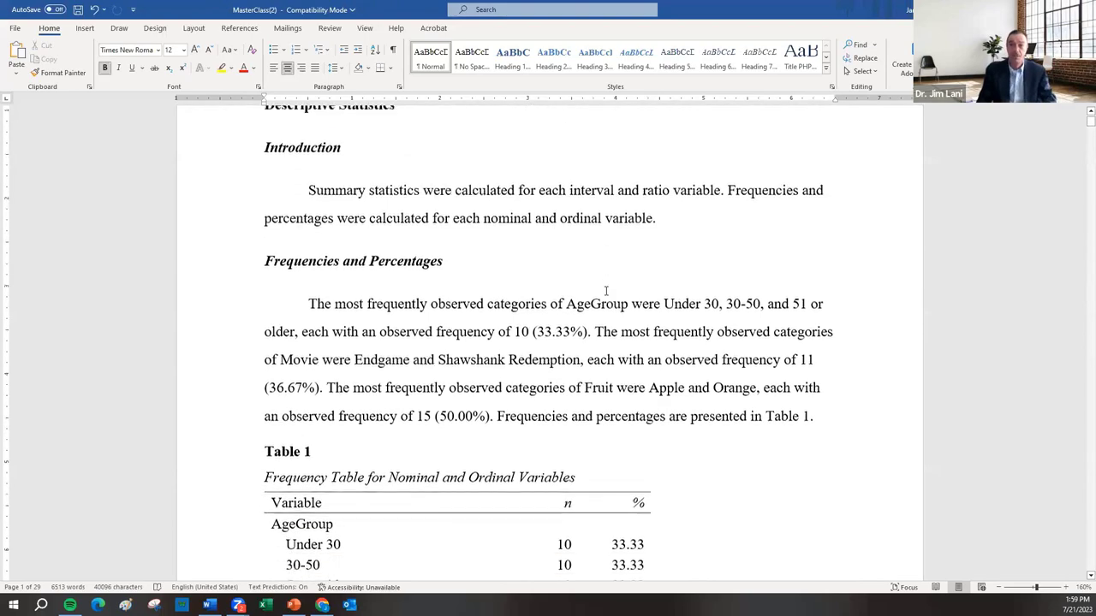
{"action": "scroll", "coordinate": [607, 293], "scroll_direction": "up", "scroll_amount": 3}
{"action": "scroll", "coordinate": [607, 293], "scroll_direction": "down", "scroll_amount": 10}
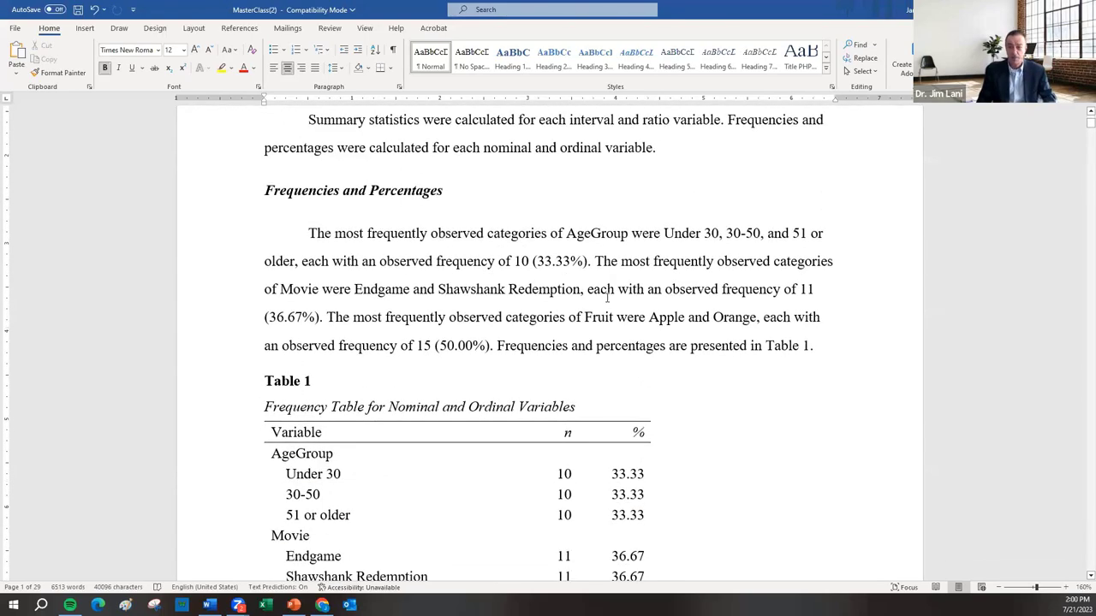
{"action": "scroll", "coordinate": [607, 311], "scroll_direction": "down", "scroll_amount": 13}
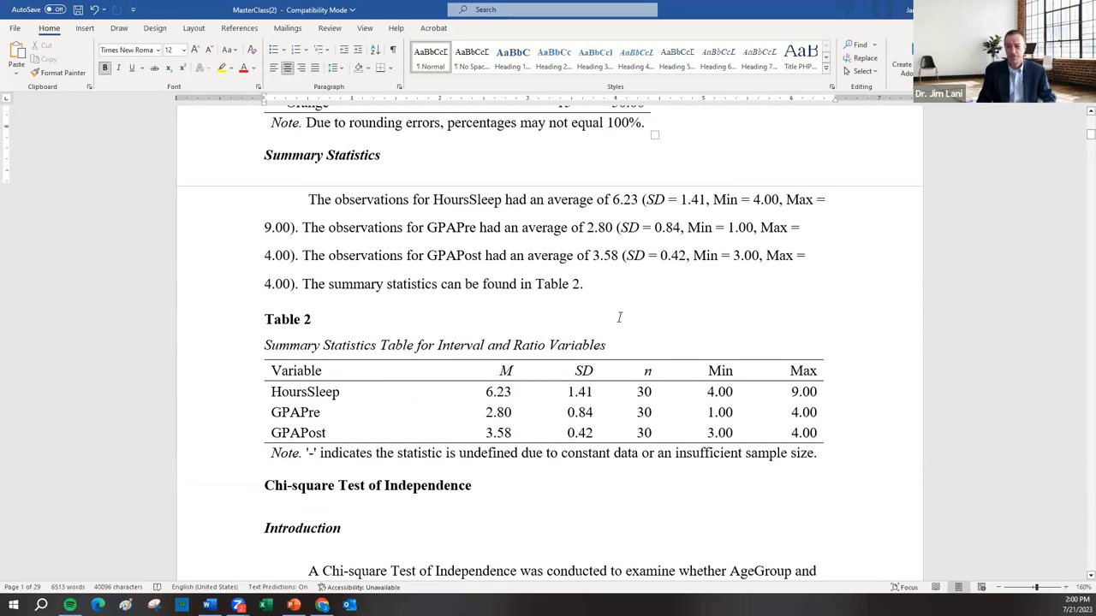
{"action": "scroll", "coordinate": [615, 320], "scroll_direction": "down", "scroll_amount": 2}
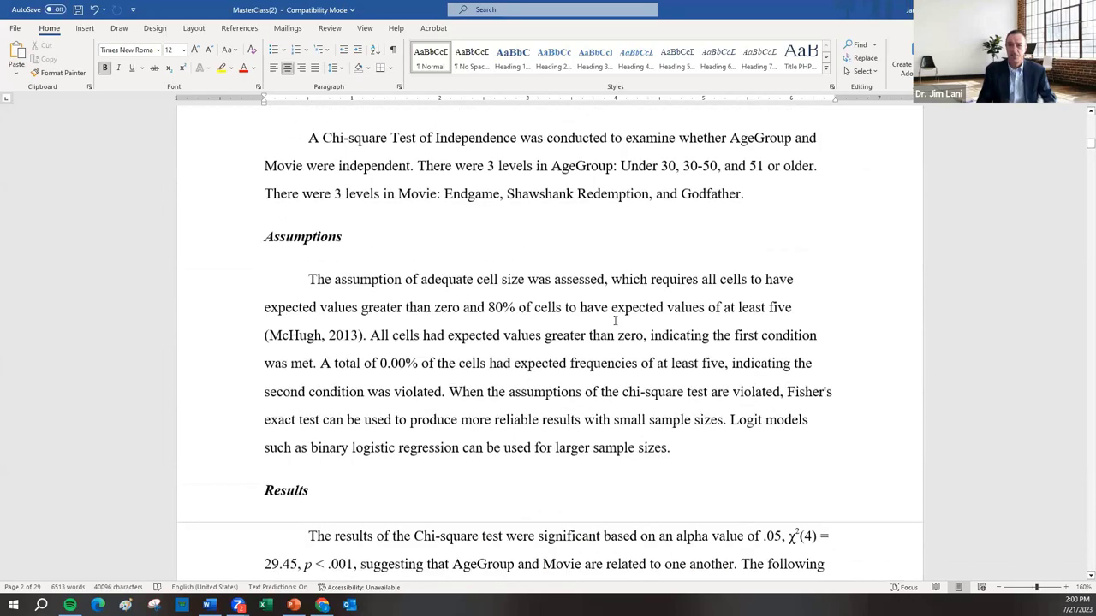
{"action": "scroll", "coordinate": [600, 318], "scroll_direction": "up", "scroll_amount": 3}
{"action": "scroll", "coordinate": [617, 319], "scroll_direction": "down", "scroll_amount": 10}
{"action": "scroll", "coordinate": [621, 325], "scroll_direction": "down", "scroll_amount": 20}
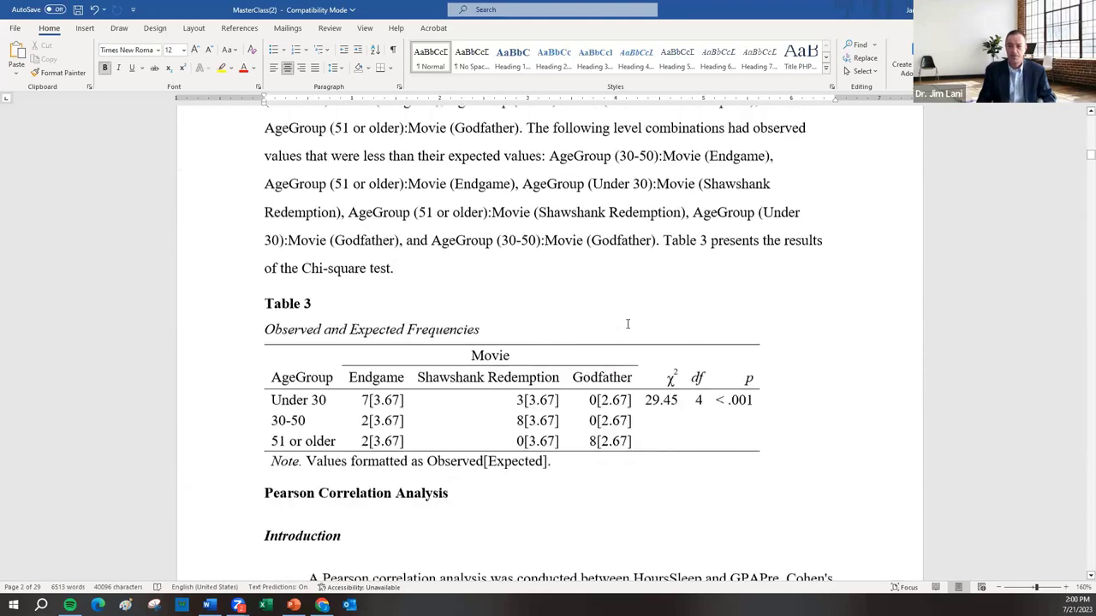
Look through the Pearson correlation and linear regression sections, including the scatterplots, Studentized residuals plot and regression results table.
{"action": "scroll", "coordinate": [616, 334], "scroll_direction": "down", "scroll_amount": 20}
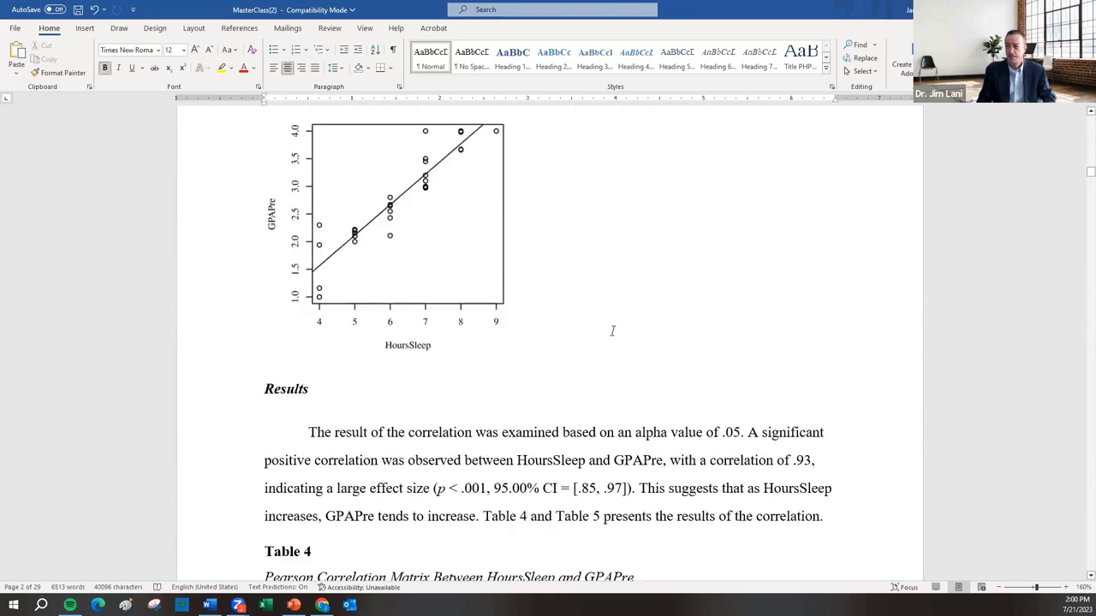
{"action": "scroll", "coordinate": [600, 377], "scroll_direction": "down", "scroll_amount": 13}
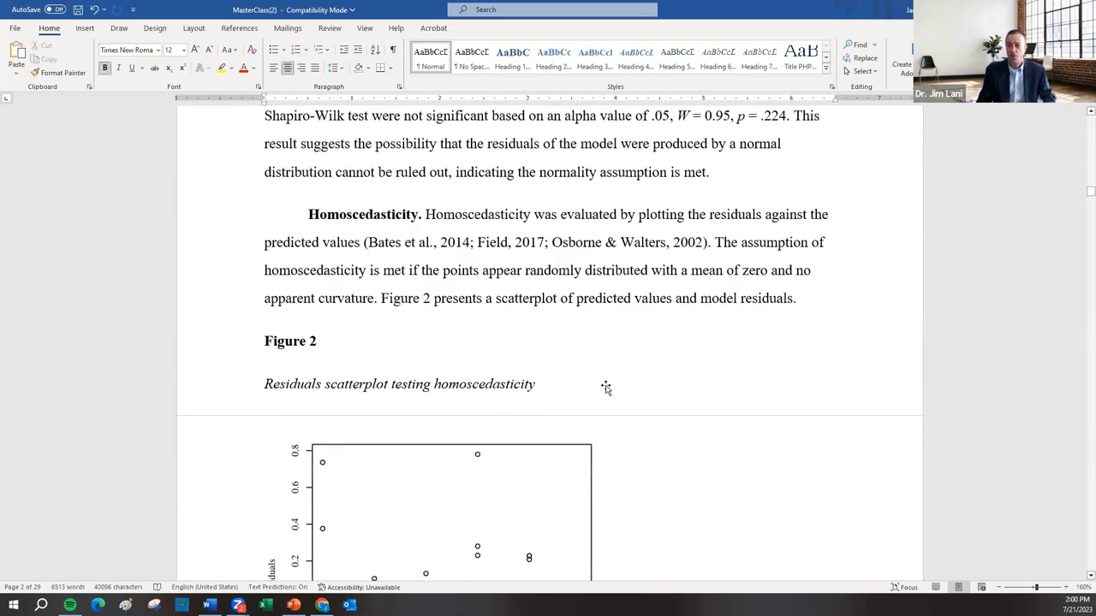
{"action": "scroll", "coordinate": [591, 385], "scroll_direction": "up", "scroll_amount": 5}
{"action": "scroll", "coordinate": [396, 368], "scroll_direction": "down", "scroll_amount": 15}
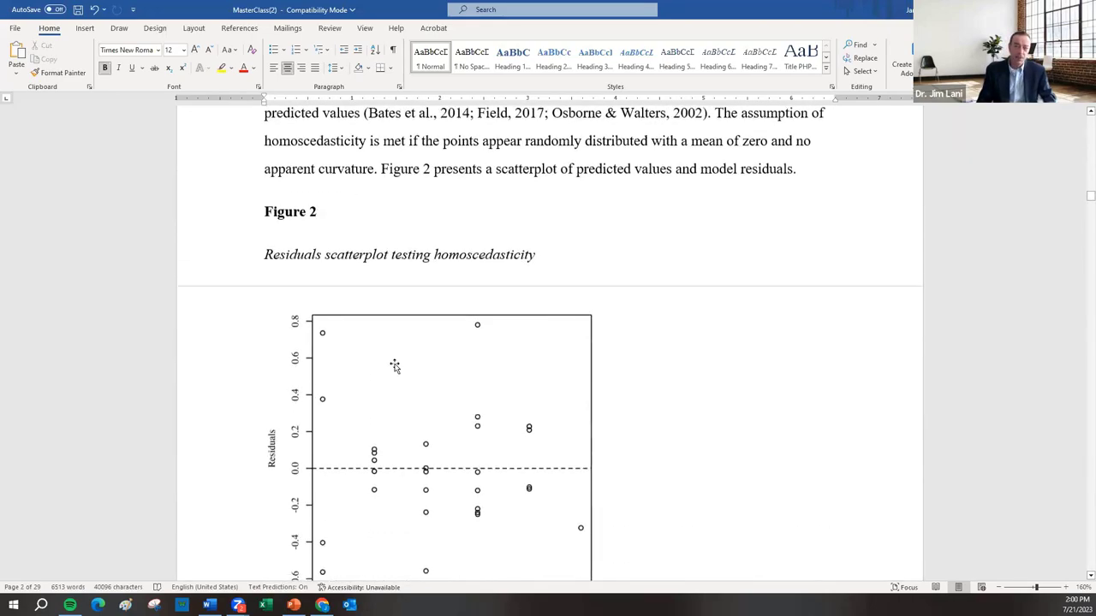
{"action": "scroll", "coordinate": [420, 457], "scroll_direction": "down", "scroll_amount": 3}
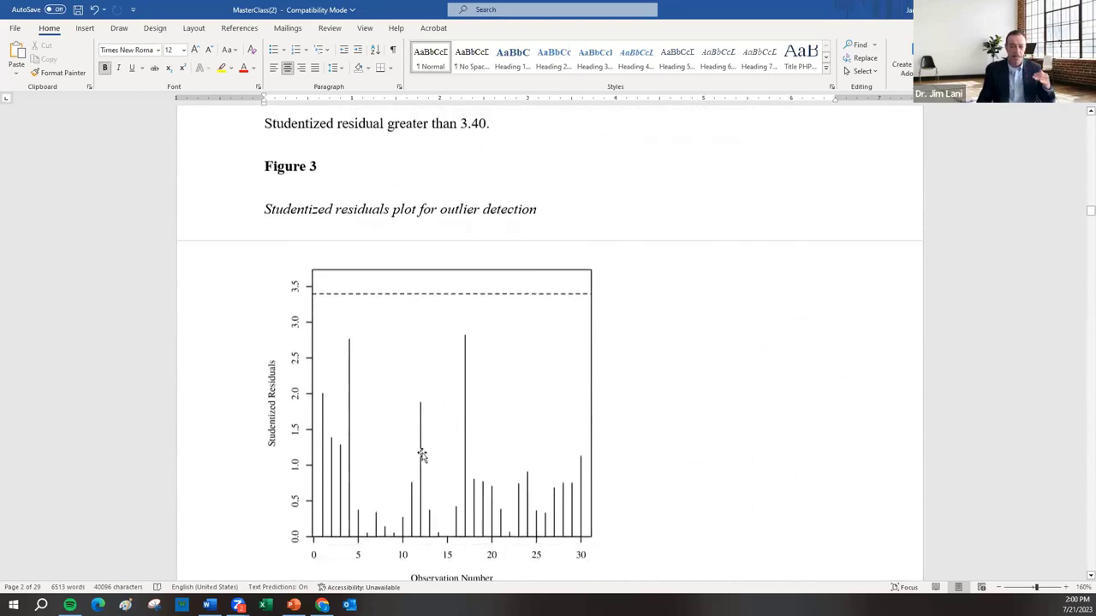
{"action": "scroll", "coordinate": [581, 471], "scroll_direction": "down", "scroll_amount": 16}
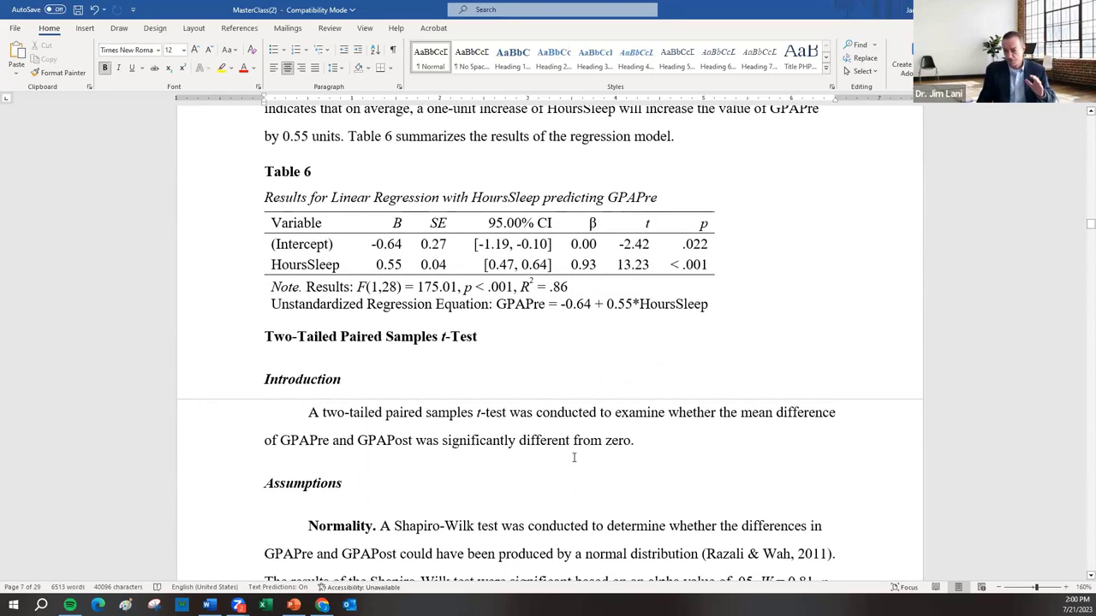
Look through the paired samples t-test, independent samples t-test and Mann-Whitney U test sections of the report.
{"action": "scroll", "coordinate": [565, 467], "scroll_direction": "down", "scroll_amount": 10}
{"action": "scroll", "coordinate": [557, 461], "scroll_direction": "down", "scroll_amount": 19}
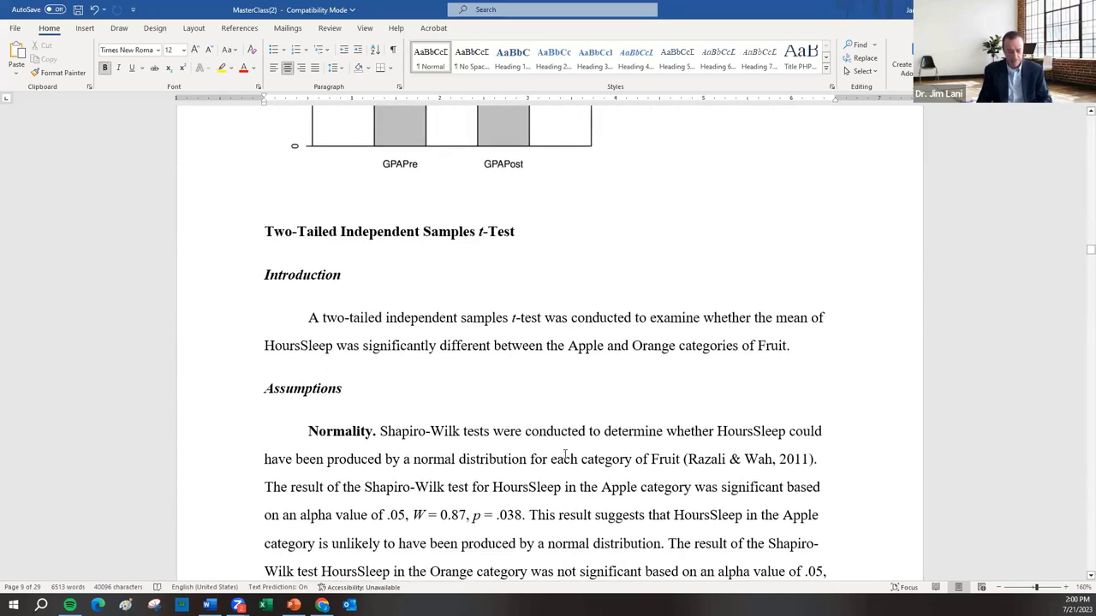
{"action": "scroll", "coordinate": [569, 460], "scroll_direction": "down", "scroll_amount": 8}
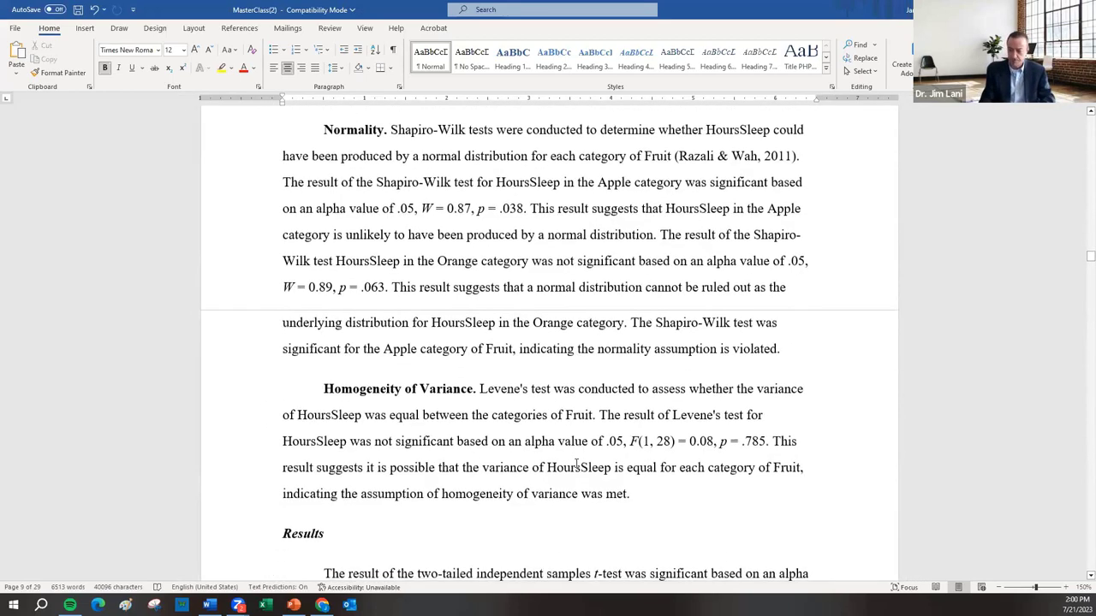
{"action": "scroll", "coordinate": [577, 463], "scroll_direction": "down", "scroll_amount": 6}
{"action": "left_click", "coordinate": [575, 465]}
{"action": "scroll", "coordinate": [575, 464], "scroll_direction": "down", "scroll_amount": 4}
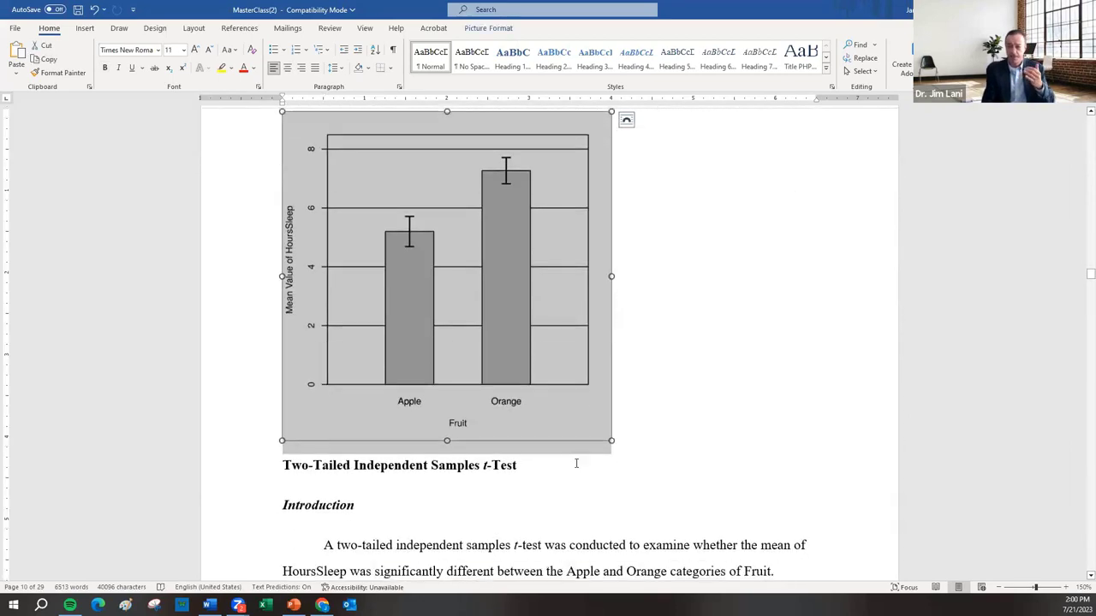
{"action": "scroll", "coordinate": [576, 463], "scroll_direction": "down", "scroll_amount": 18}
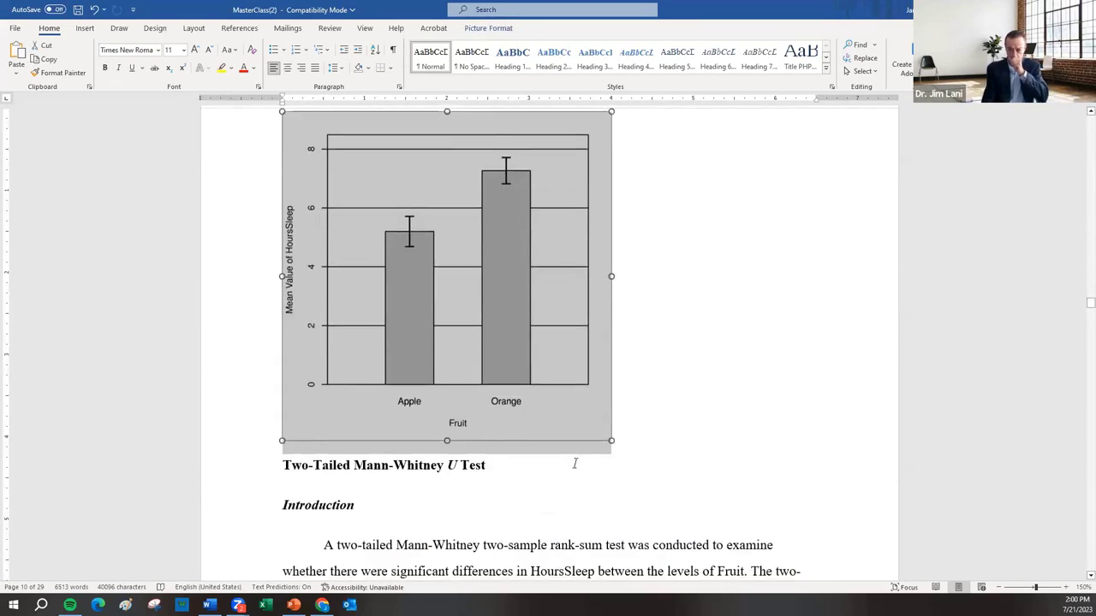
{"action": "scroll", "coordinate": [575, 464], "scroll_direction": "down", "scroll_amount": 5}
{"action": "left_click", "coordinate": [574, 465]}
{"action": "scroll", "coordinate": [574, 465], "scroll_direction": "down", "scroll_amount": 4}
{"action": "left_click", "coordinate": [576, 463]}
Review the report's ANOVA section, covering the assumptions, Studentized residuals plot, results and means table by AgeGroup.
{"action": "scroll", "coordinate": [576, 464], "scroll_direction": "down", "scroll_amount": 4}
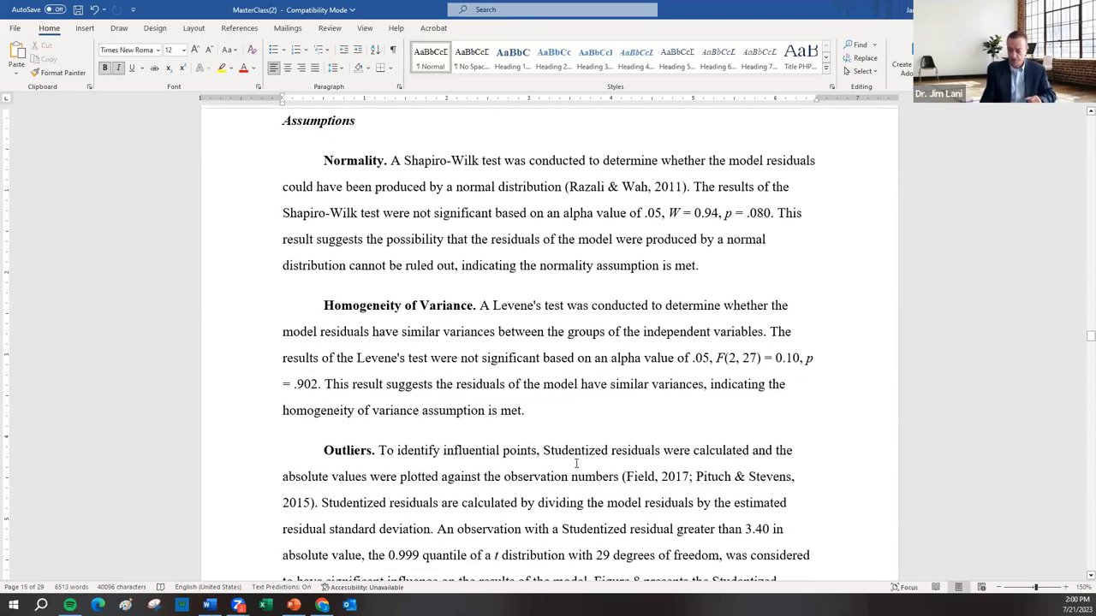
{"action": "scroll", "coordinate": [577, 463], "scroll_direction": "down", "scroll_amount": 6}
{"action": "left_click", "coordinate": [576, 464]}
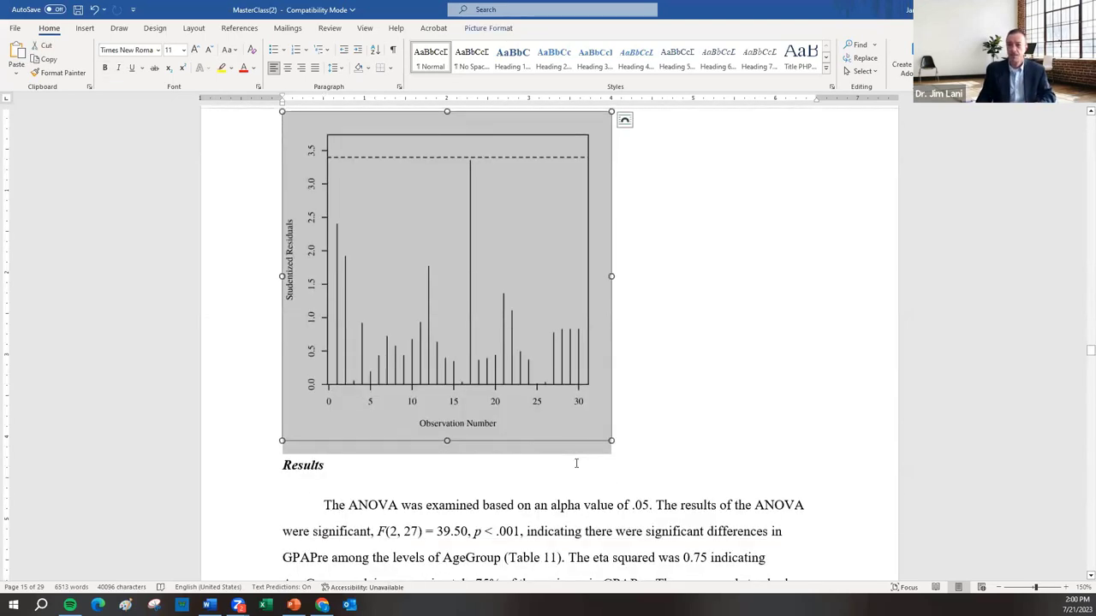
{"action": "scroll", "coordinate": [576, 463], "scroll_direction": "down", "scroll_amount": 10}
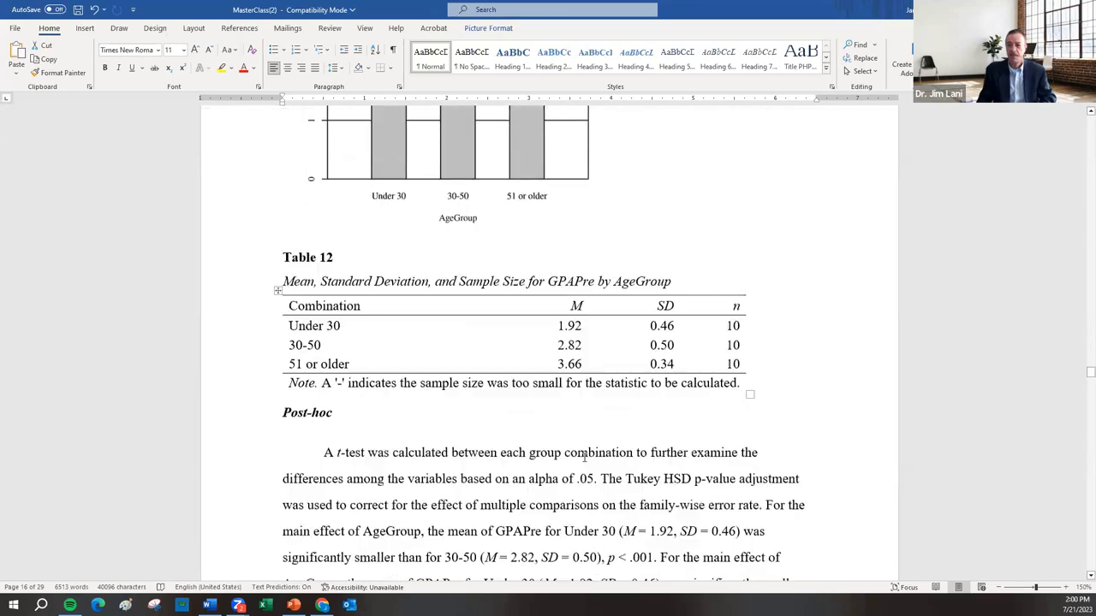
Insert a page break before the References heading so the reference list starts on a new page.
{"action": "scroll", "coordinate": [585, 458], "scroll_direction": "down", "scroll_amount": 8}
{"action": "scroll", "coordinate": [585, 403], "scroll_direction": "up", "scroll_amount": 1}
{"action": "scroll", "coordinate": [585, 394], "scroll_direction": "down", "scroll_amount": 1}
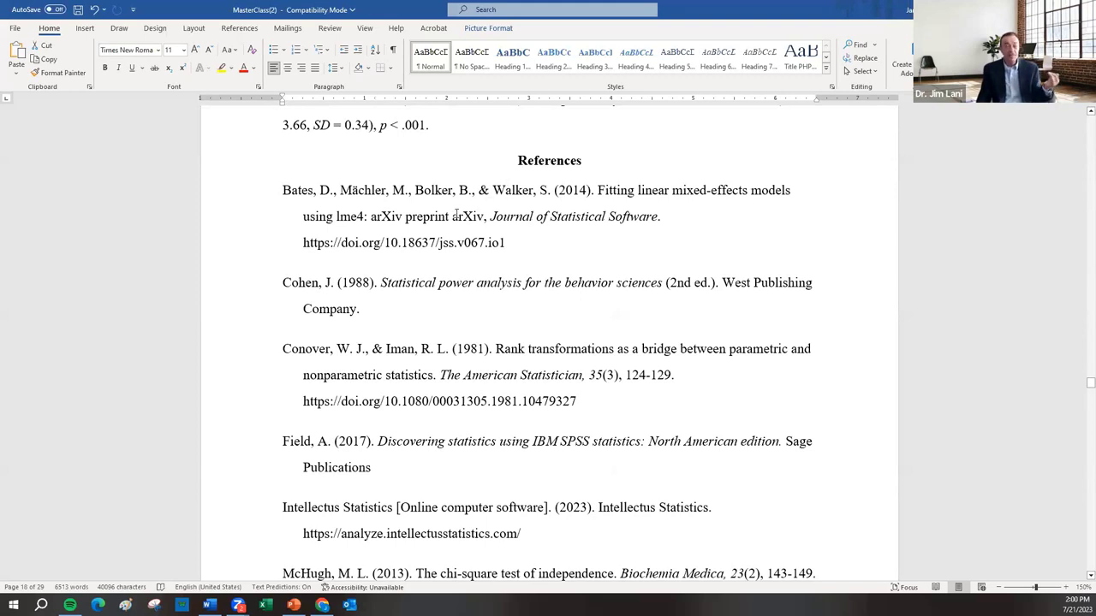
{"action": "left_click", "coordinate": [518, 160]}
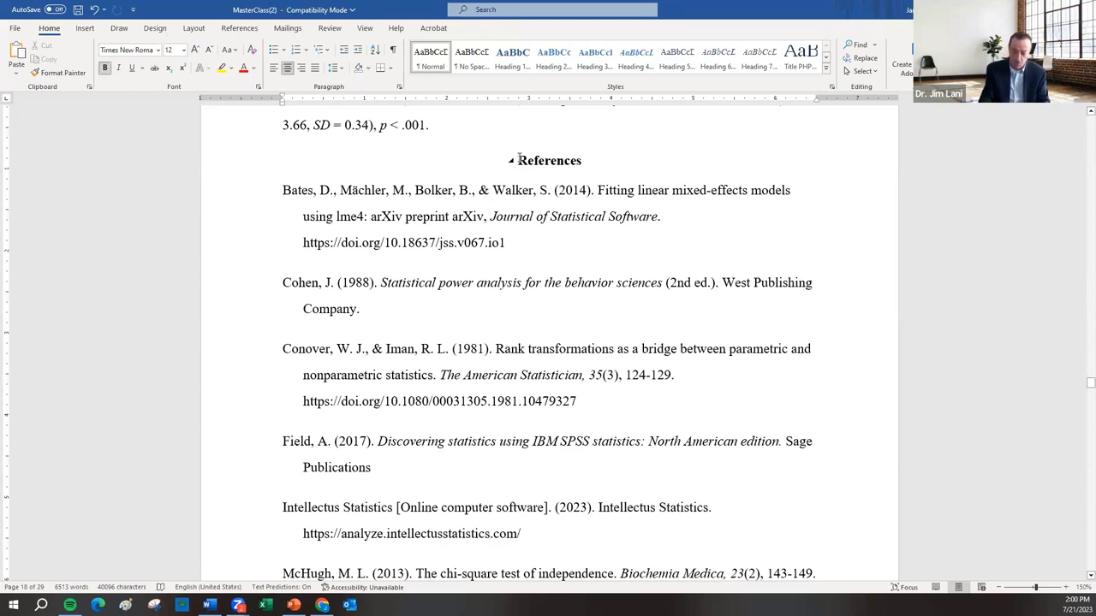
{"action": "key", "text": "ctrl+Return"}
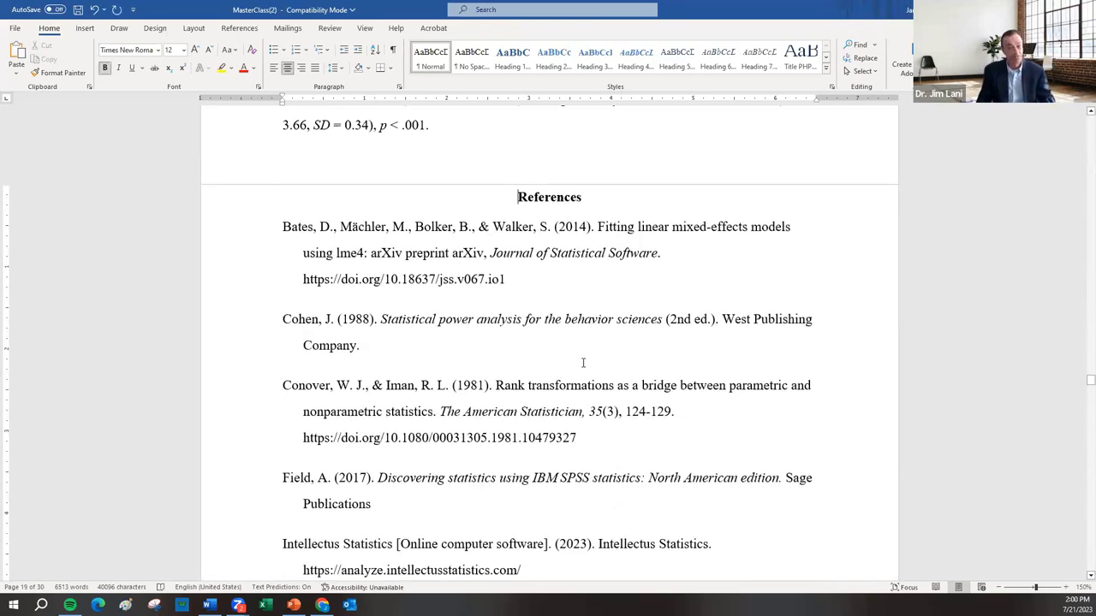
Look through the rest of the reference list and the descriptive statistics terms in the Glossaries section.
{"action": "scroll", "coordinate": [583, 363], "scroll_direction": "down", "scroll_amount": 3}
{"action": "scroll", "coordinate": [580, 377], "scroll_direction": "down", "scroll_amount": 3}
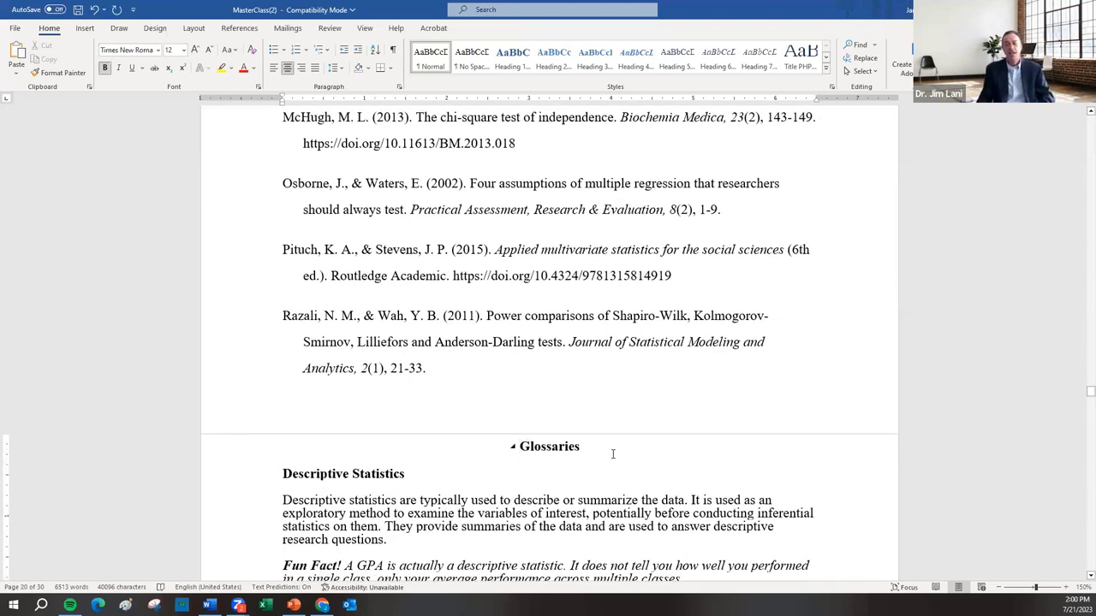
{"action": "scroll", "coordinate": [613, 454], "scroll_direction": "down", "scroll_amount": 2}
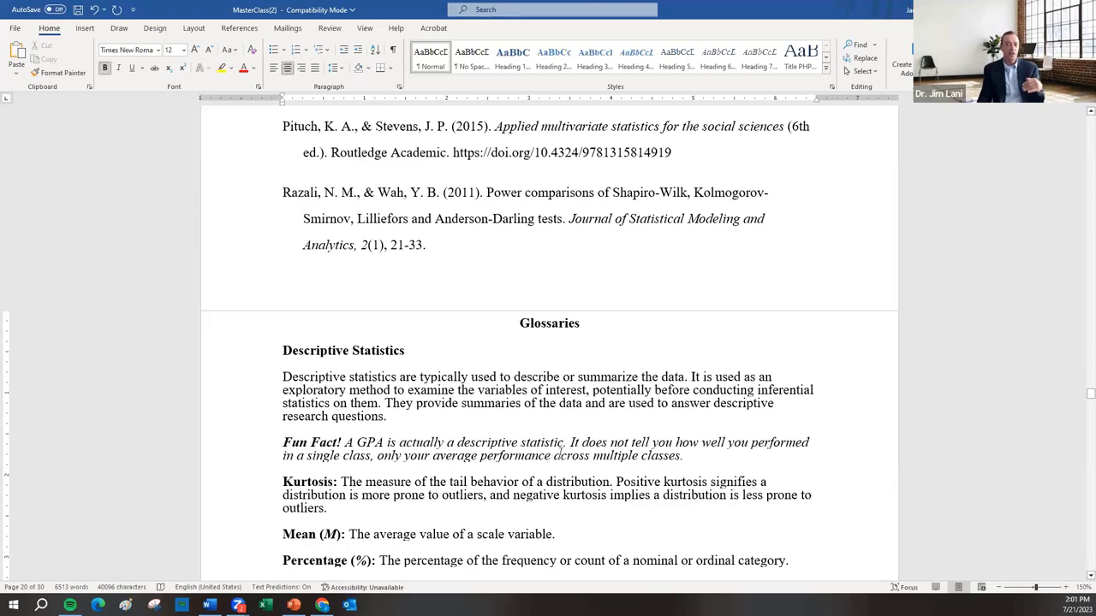
{"action": "scroll", "coordinate": [573, 439], "scroll_direction": "down", "scroll_amount": 3}
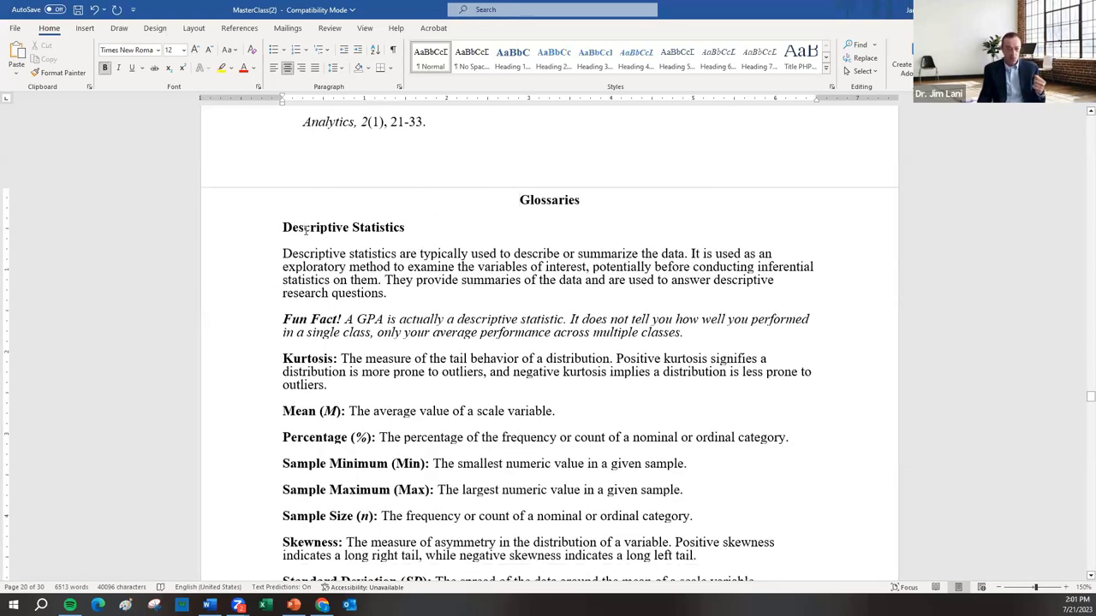
Look through the Glossaries entries for descriptive statistics, chi-square test, Pearson correlation and multiple linear regression.
{"action": "left_click", "coordinate": [410, 468]}
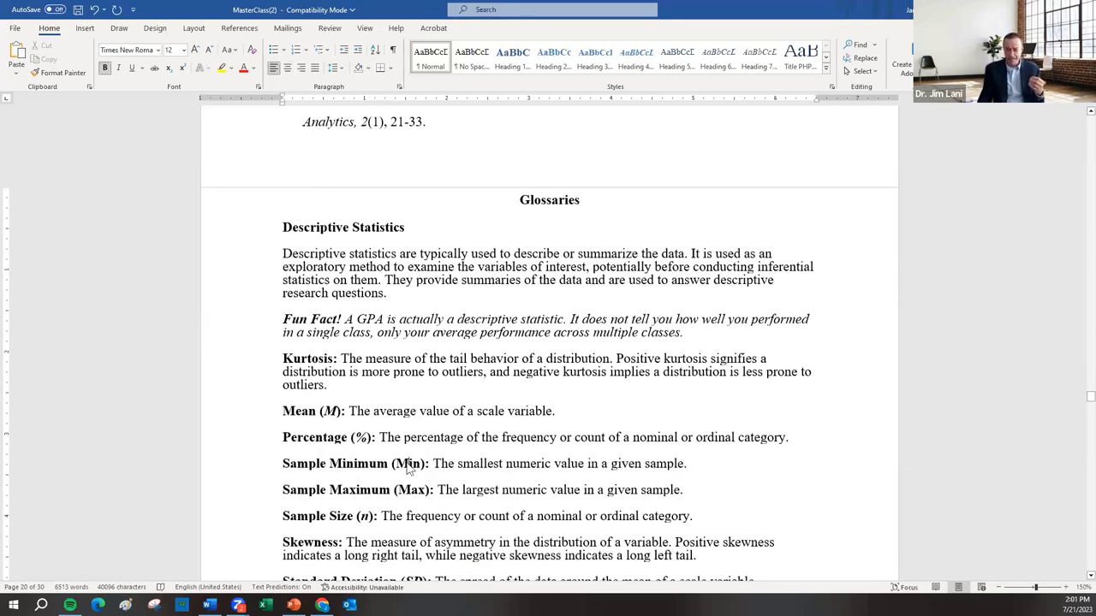
{"action": "double_click", "coordinate": [410, 465]}
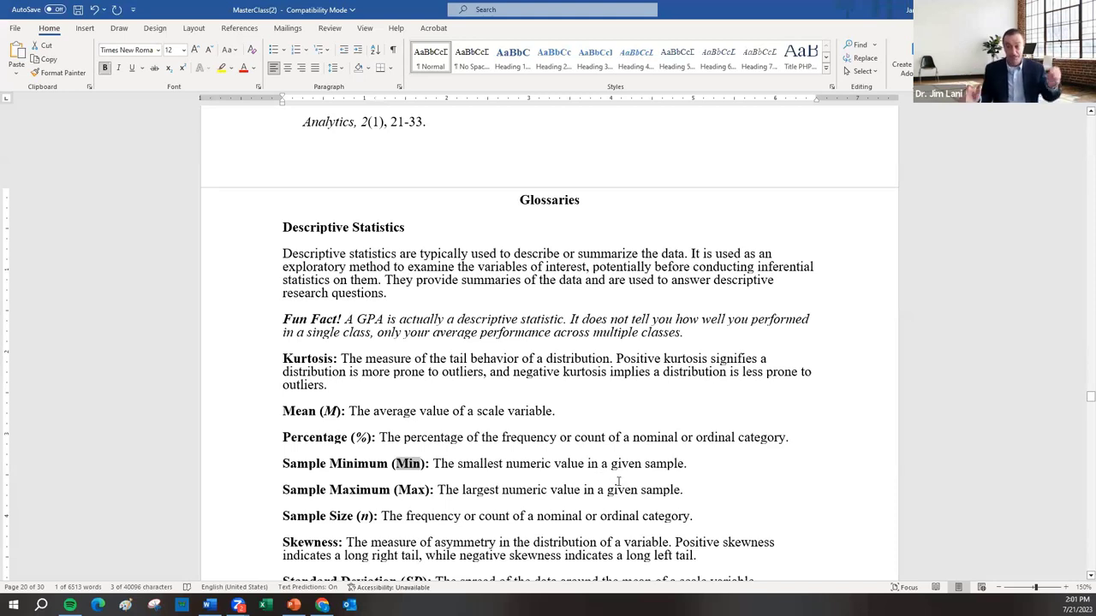
{"action": "left_click", "coordinate": [398, 489]}
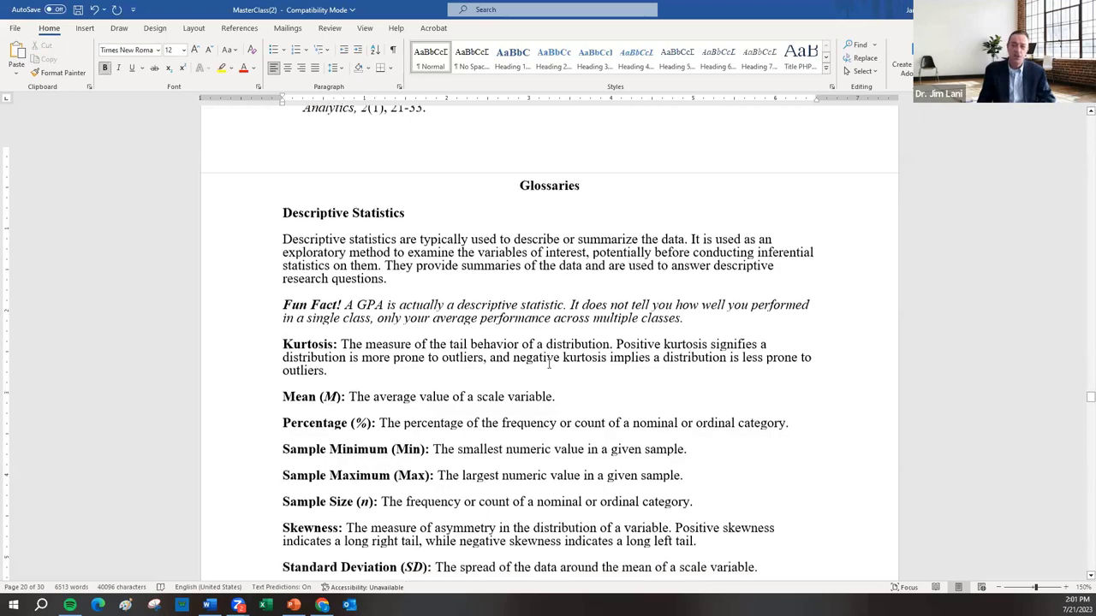
{"action": "scroll", "coordinate": [549, 366], "scroll_direction": "down", "scroll_amount": 3}
{"action": "scroll", "coordinate": [549, 366], "scroll_direction": "down", "scroll_amount": 7}
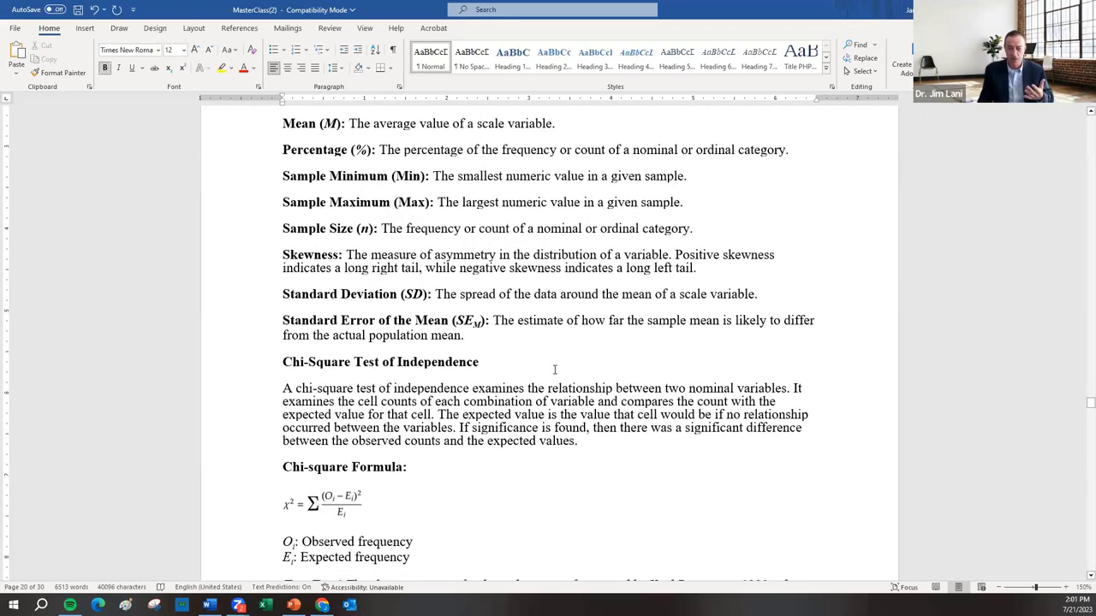
{"action": "scroll", "coordinate": [554, 369], "scroll_direction": "down", "scroll_amount": 15}
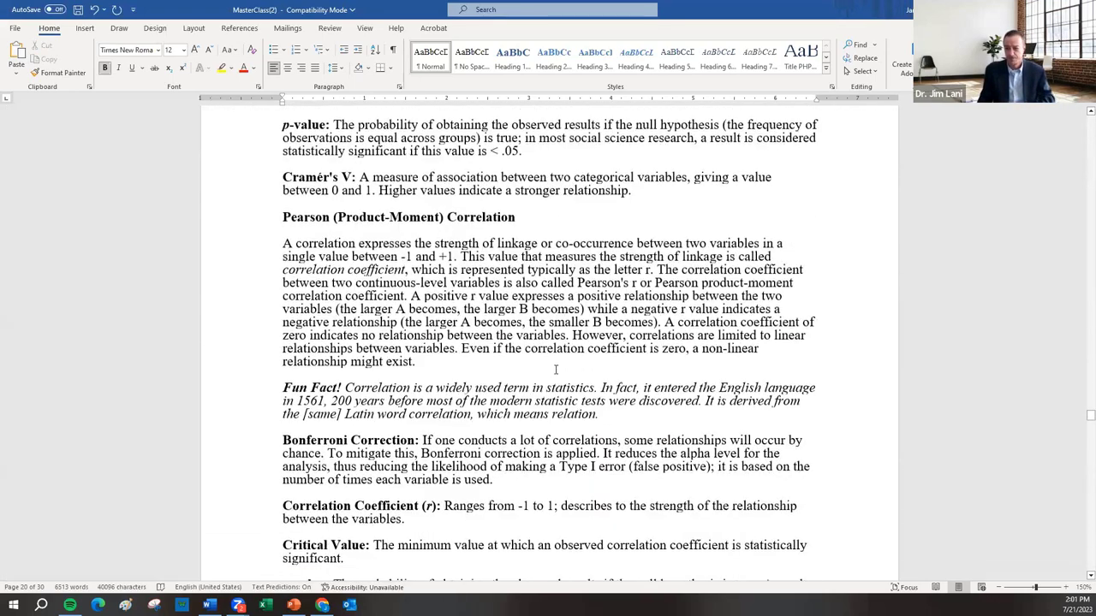
{"action": "scroll", "coordinate": [558, 372], "scroll_direction": "down", "scroll_amount": 9}
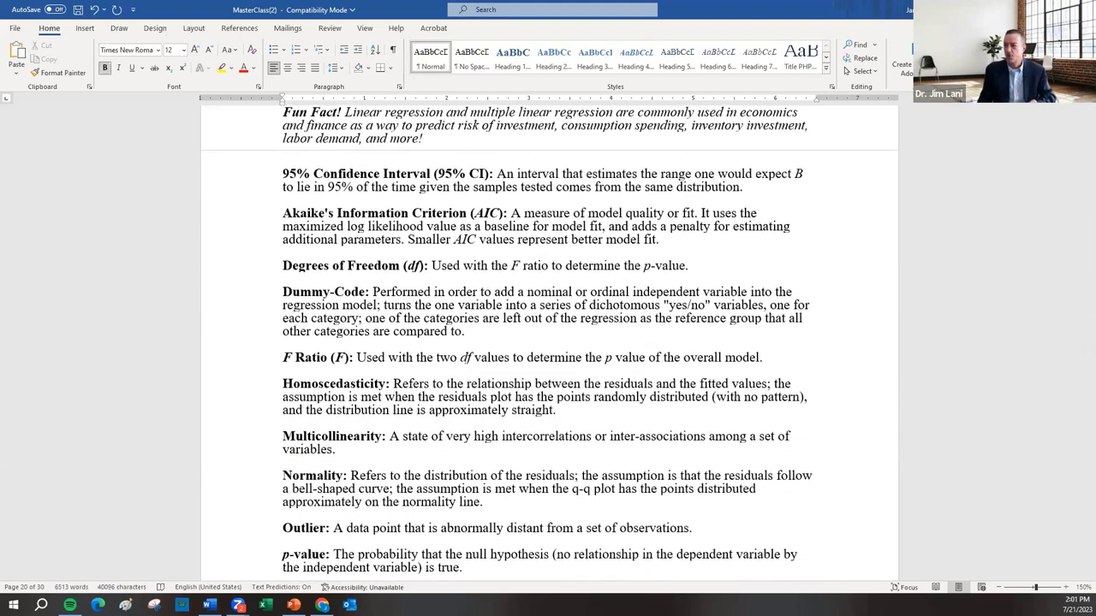
{"action": "scroll", "coordinate": [1081, 428], "scroll_direction": "up", "scroll_amount": 5}
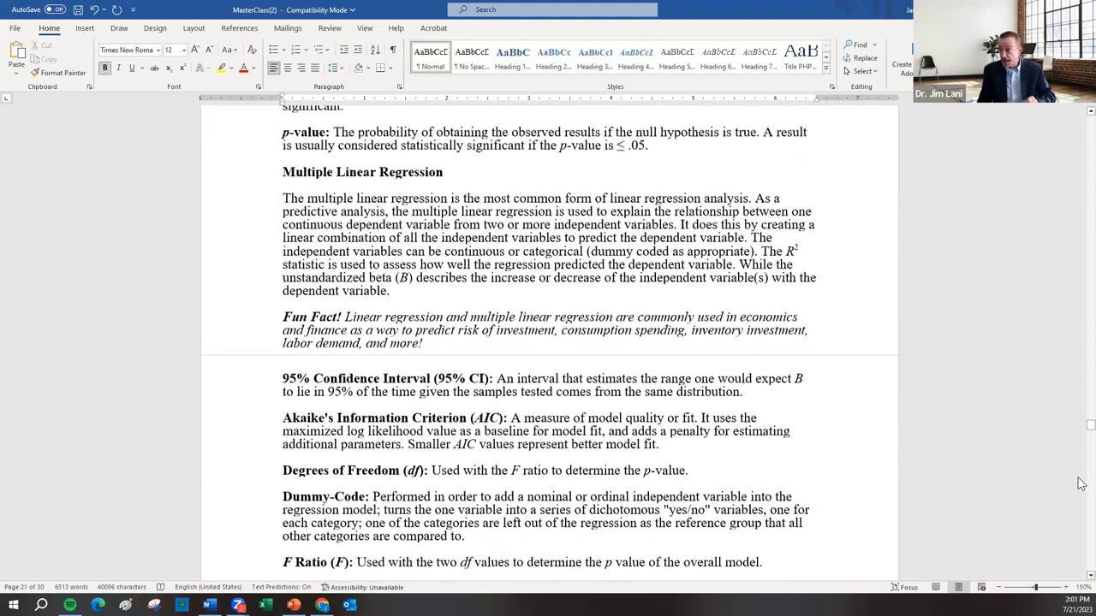
Return to the start of the report and review the descriptive statistics tables and the chi-square test introduction.
{"action": "left_click_drag", "start_coordinate": [1080, 428], "coordinate": [1081, 351]}
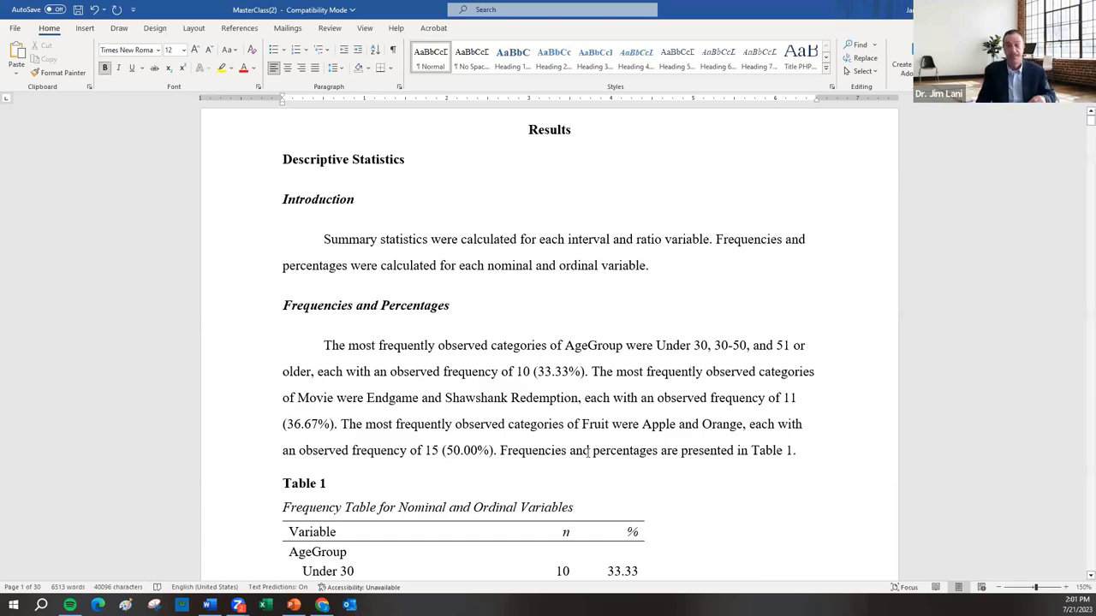
{"action": "scroll", "coordinate": [593, 429], "scroll_direction": "down", "scroll_amount": 5}
{"action": "scroll", "coordinate": [607, 463], "scroll_direction": "down", "scroll_amount": 6}
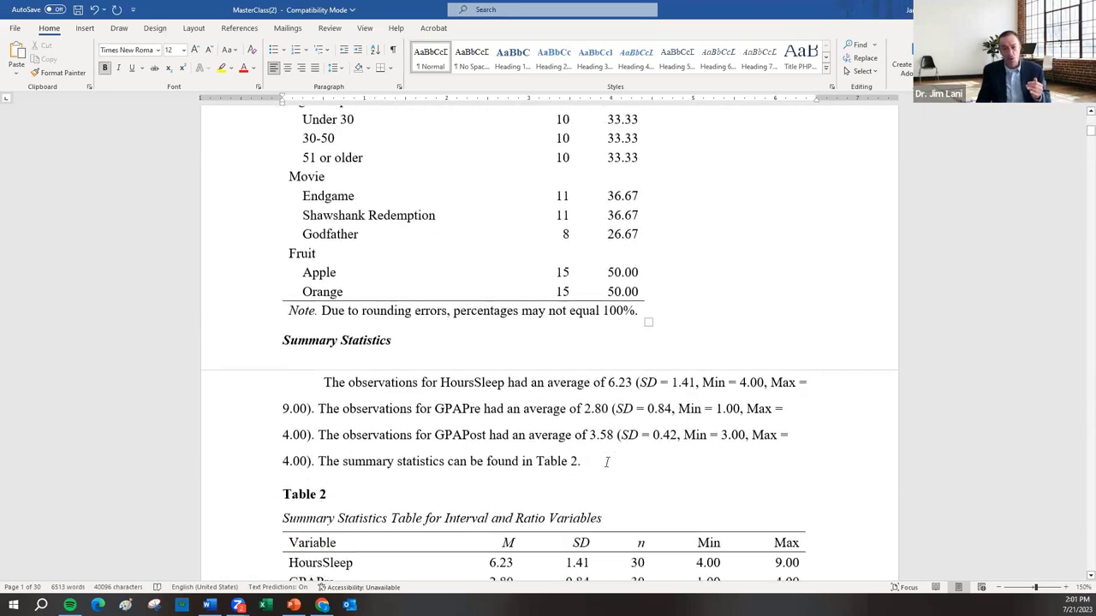
{"action": "scroll", "coordinate": [570, 477], "scroll_direction": "down", "scroll_amount": 1}
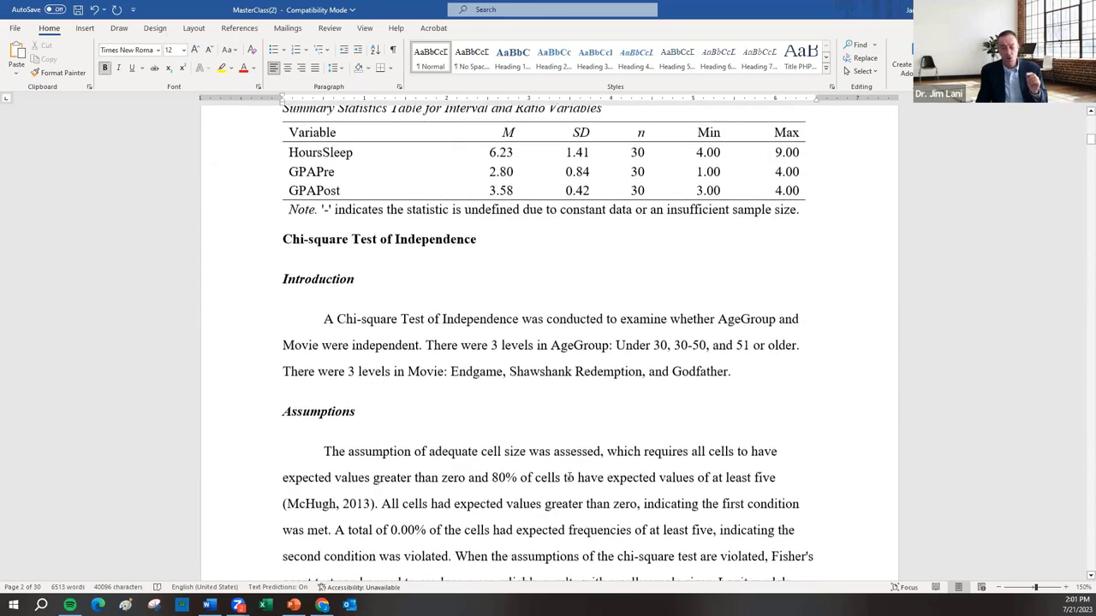
{"action": "scroll", "coordinate": [571, 478], "scroll_direction": "down", "scroll_amount": 3}
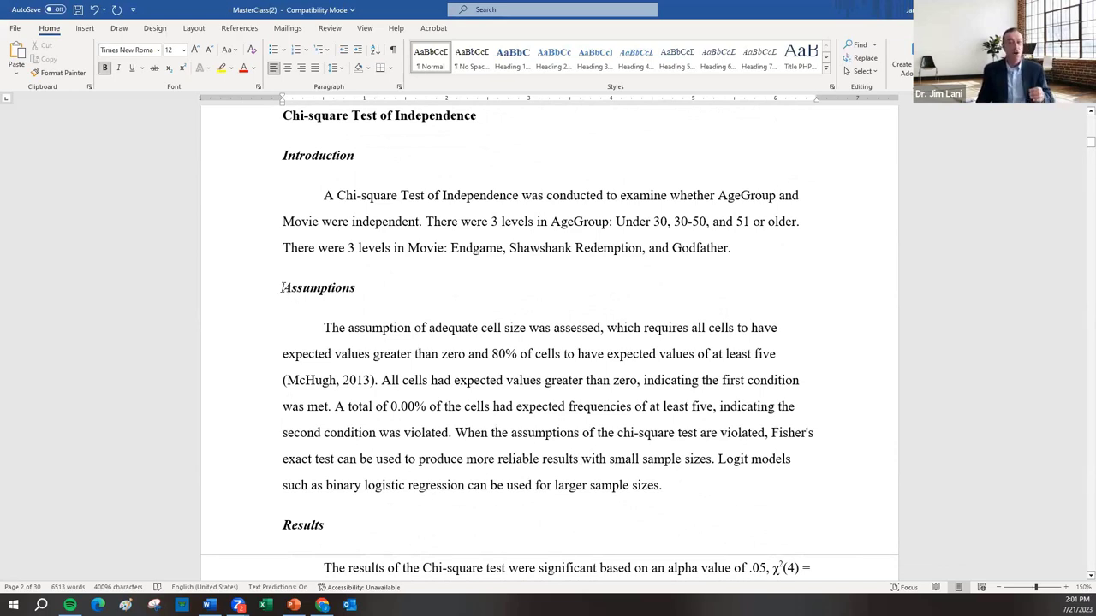
Highlight the chi-square test's Assumptions heading together with its whole paragraph to point out the assumption text.
{"action": "left_click_drag", "start_coordinate": [283, 289], "coordinate": [360, 310]}
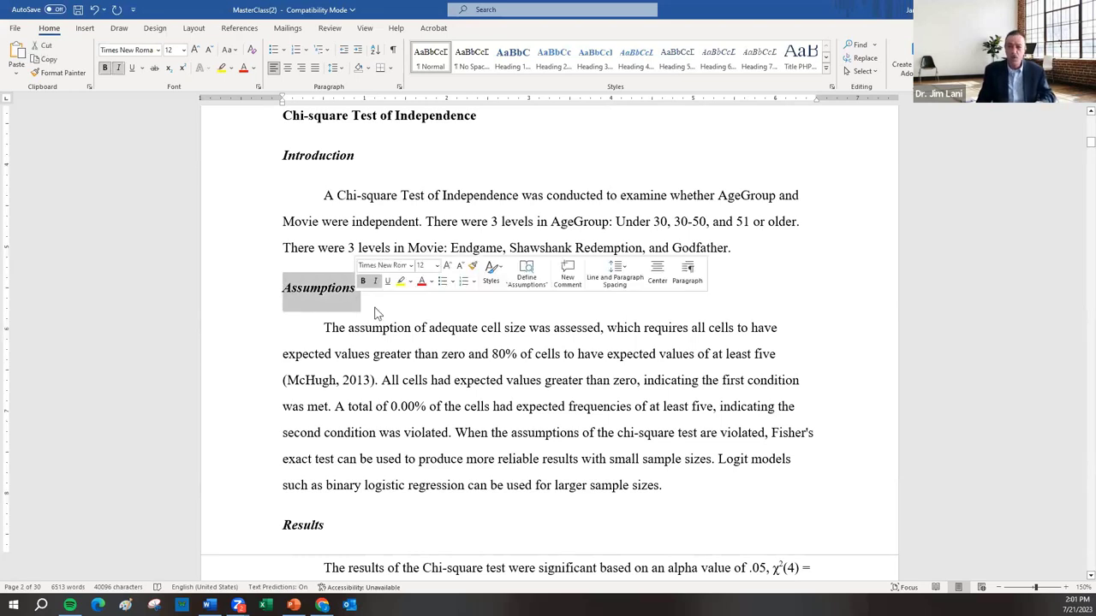
{"action": "left_click", "coordinate": [363, 316]}
{"action": "left_click_drag", "start_coordinate": [286, 291], "coordinate": [392, 408]}
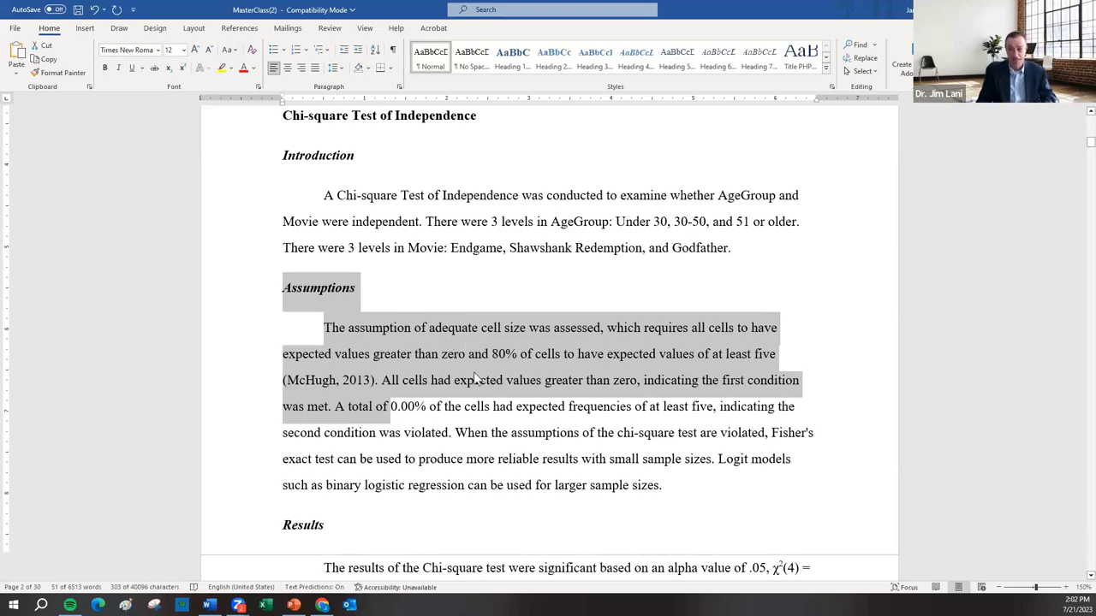
{"action": "scroll", "coordinate": [488, 392], "scroll_direction": "down", "scroll_amount": 2}
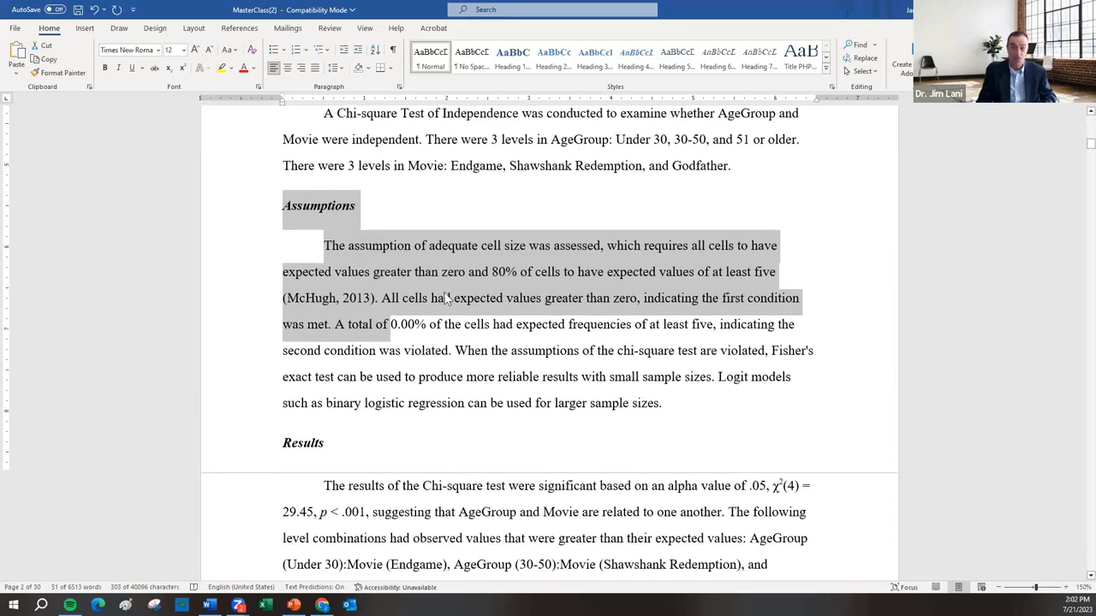
{"action": "left_click_drag", "start_coordinate": [285, 205], "coordinate": [685, 408]}
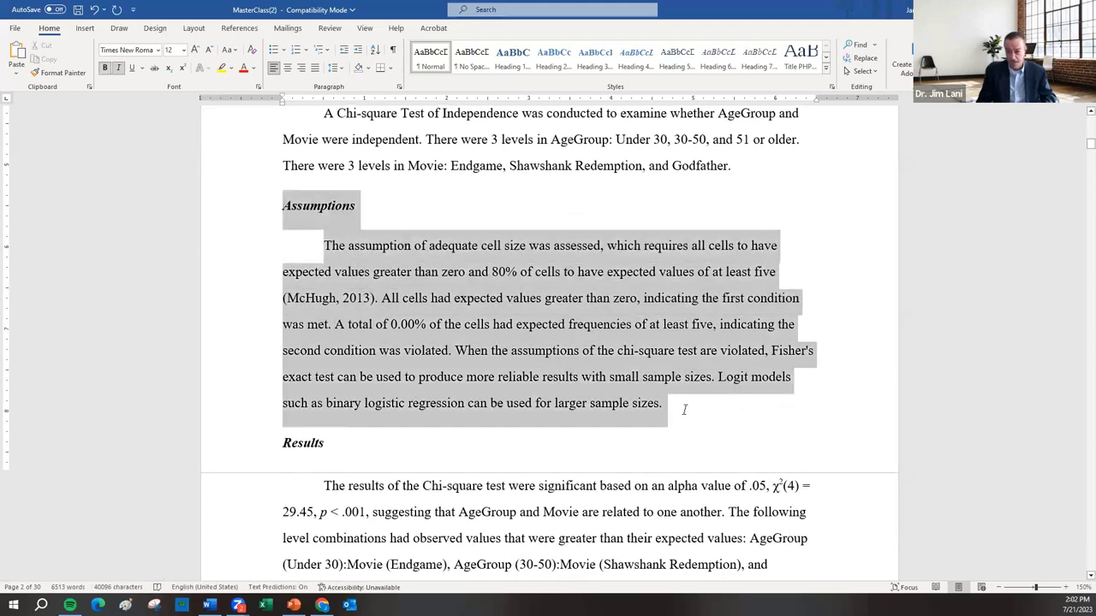
Review the Pearson correlation section, highlighting the Linearity assumption paragraph and continuing past the scatterplot to the Results.
{"action": "scroll", "coordinate": [686, 407], "scroll_direction": "down", "scroll_amount": 3}
{"action": "scroll", "coordinate": [687, 407], "scroll_direction": "down", "scroll_amount": 6}
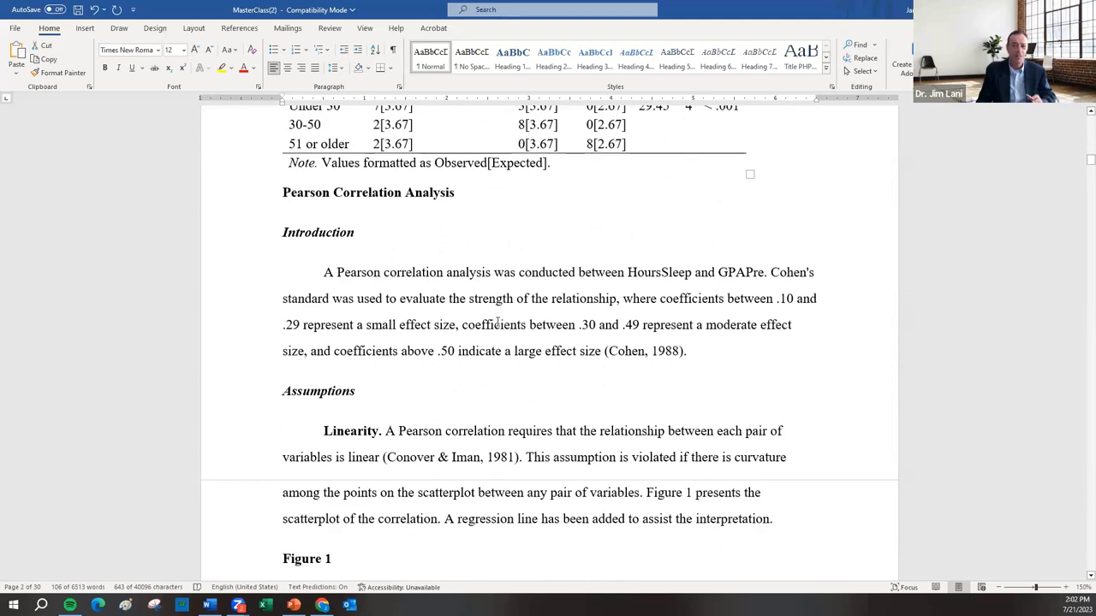
{"action": "scroll", "coordinate": [491, 324], "scroll_direction": "down", "scroll_amount": 2}
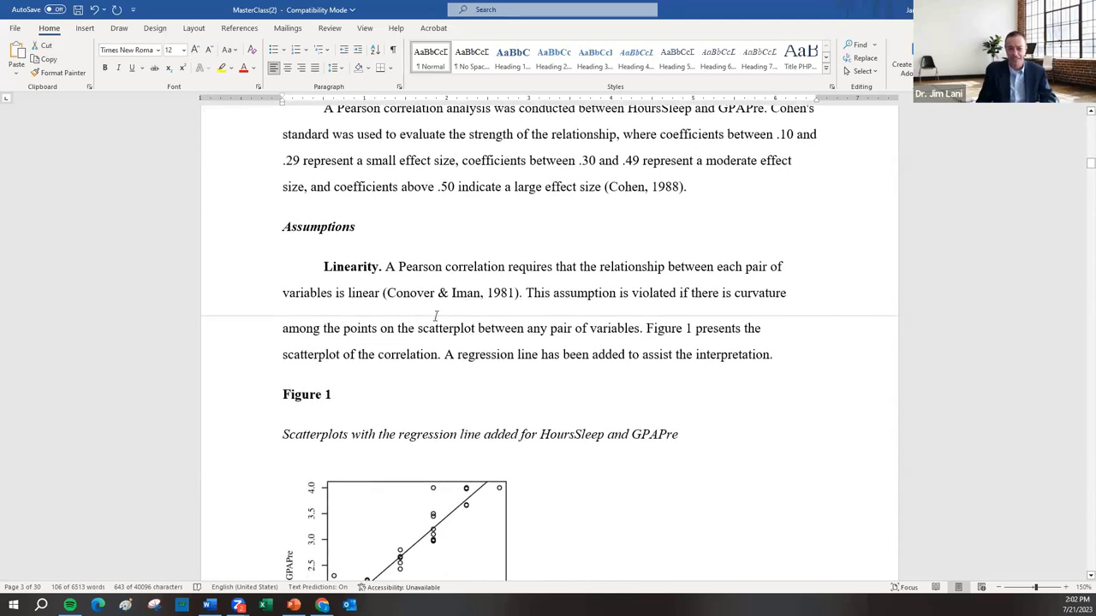
{"action": "scroll", "coordinate": [440, 317], "scroll_direction": "down", "scroll_amount": 2}
{"action": "scroll", "coordinate": [385, 267], "scroll_direction": "up", "scroll_amount": 1}
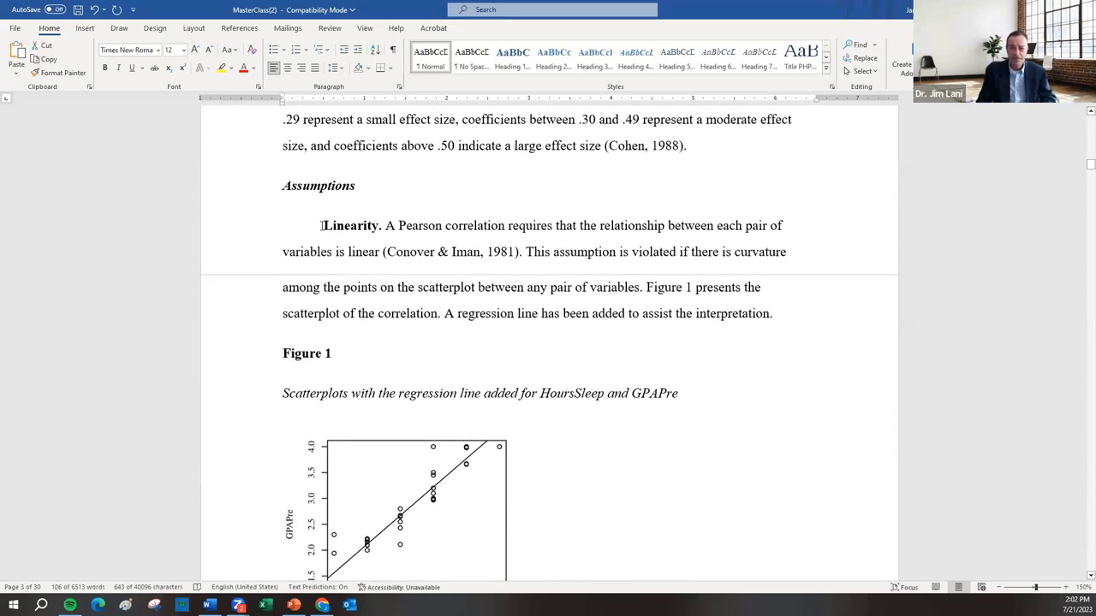
{"action": "left_click_drag", "start_coordinate": [321, 225], "coordinate": [794, 318]}
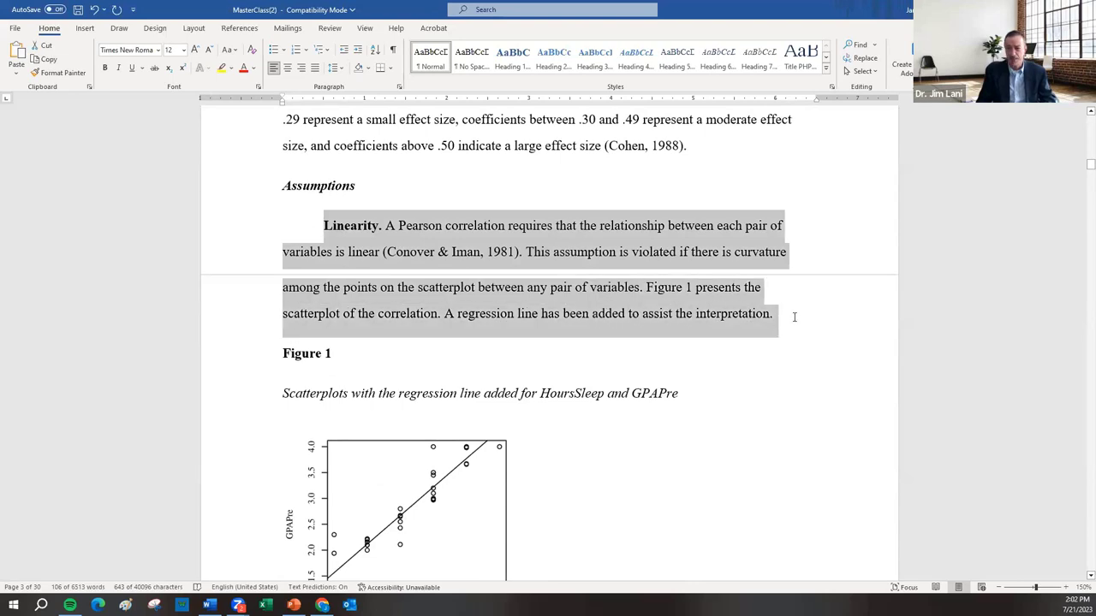
{"action": "scroll", "coordinate": [507, 349], "scroll_direction": "down", "scroll_amount": 3}
{"action": "scroll", "coordinate": [507, 348], "scroll_direction": "down", "scroll_amount": 5}
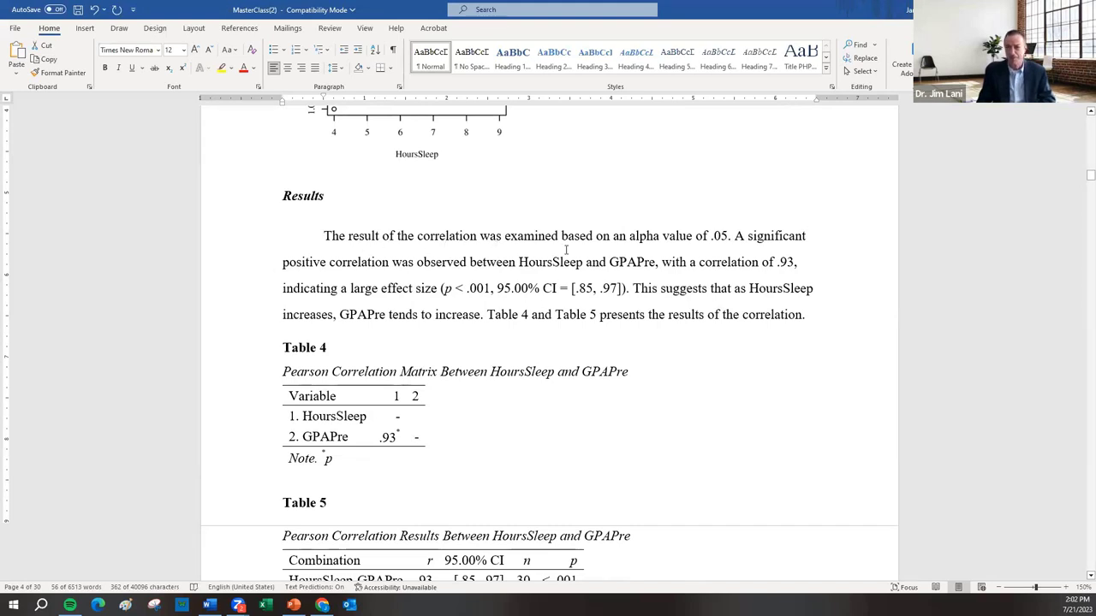
Begin the Pearson correlation Results paragraph with "The correlation between sleep and GPA was statistically significant,".
{"action": "left_click", "coordinate": [323, 237]}
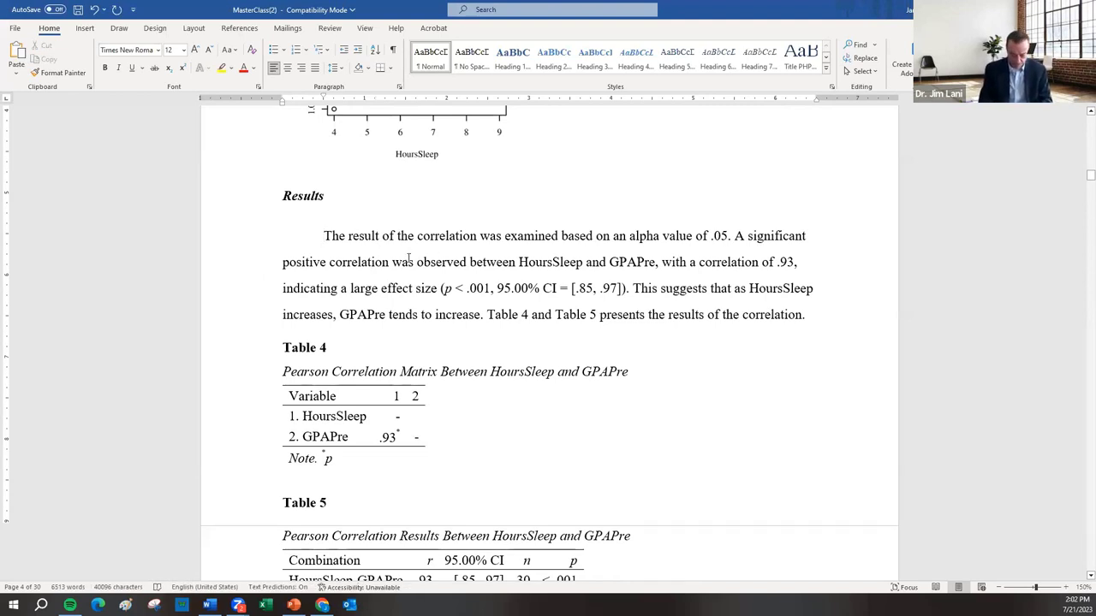
{"action": "type", "text": "The corr"}
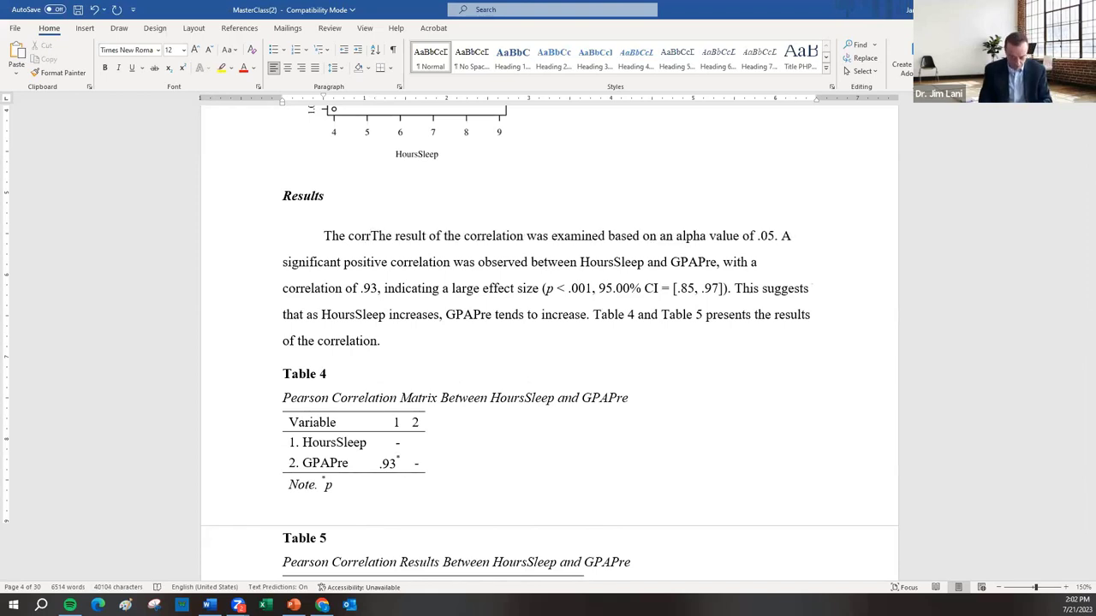
{"action": "type", "text": "elation "}
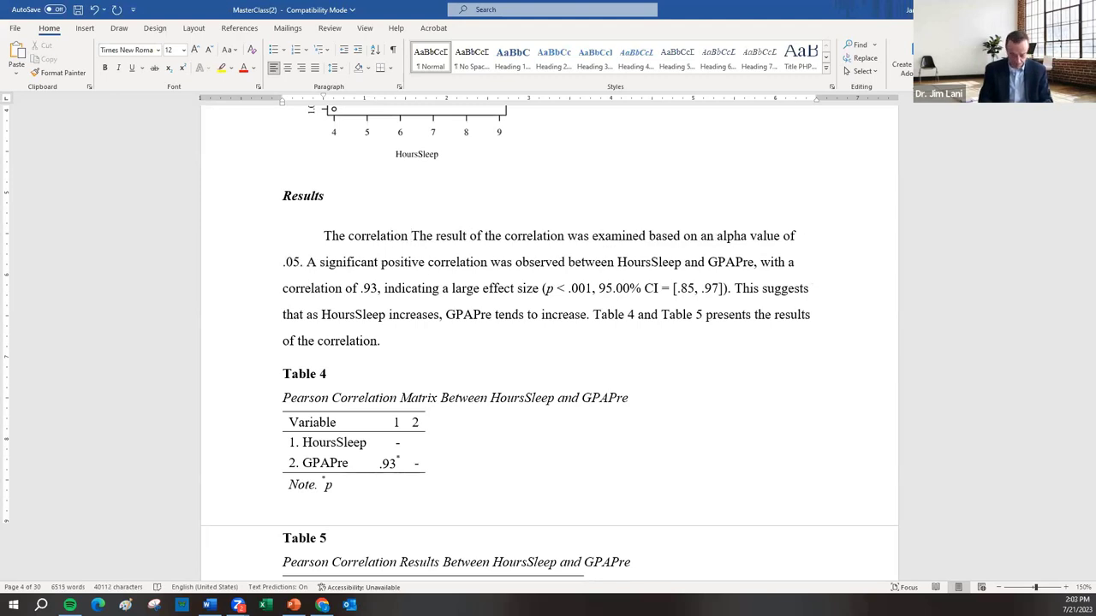
{"action": "type", "text": "between "}
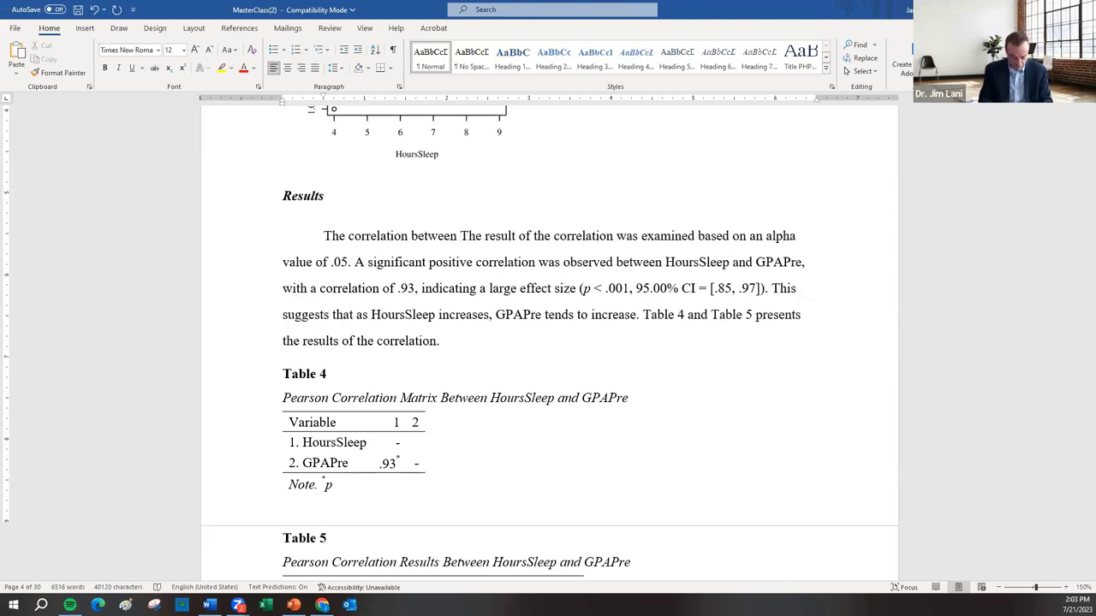
{"action": "type", "text": "sleep and "}
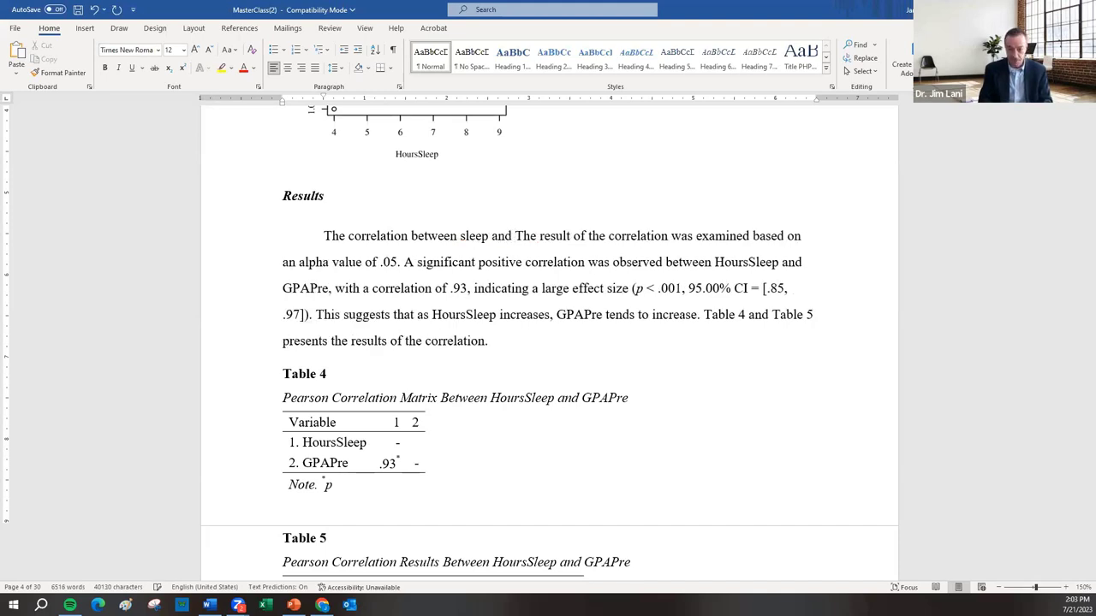
{"action": "type", "text": "GPA was stat"}
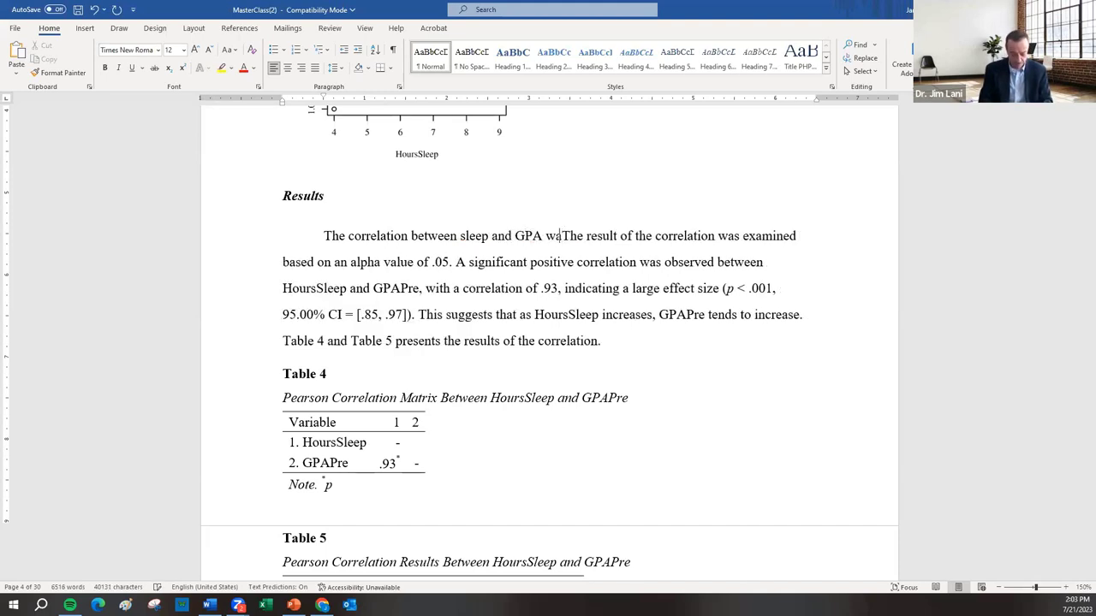
{"action": "type", "text": "istically signi"}
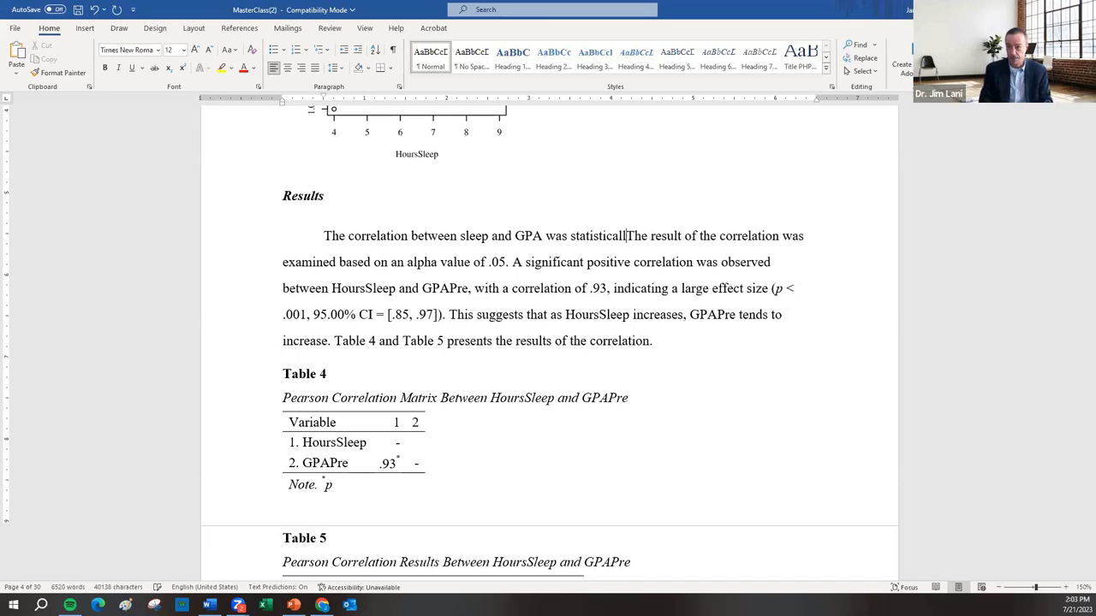
{"action": "type", "text": "ficant,"}
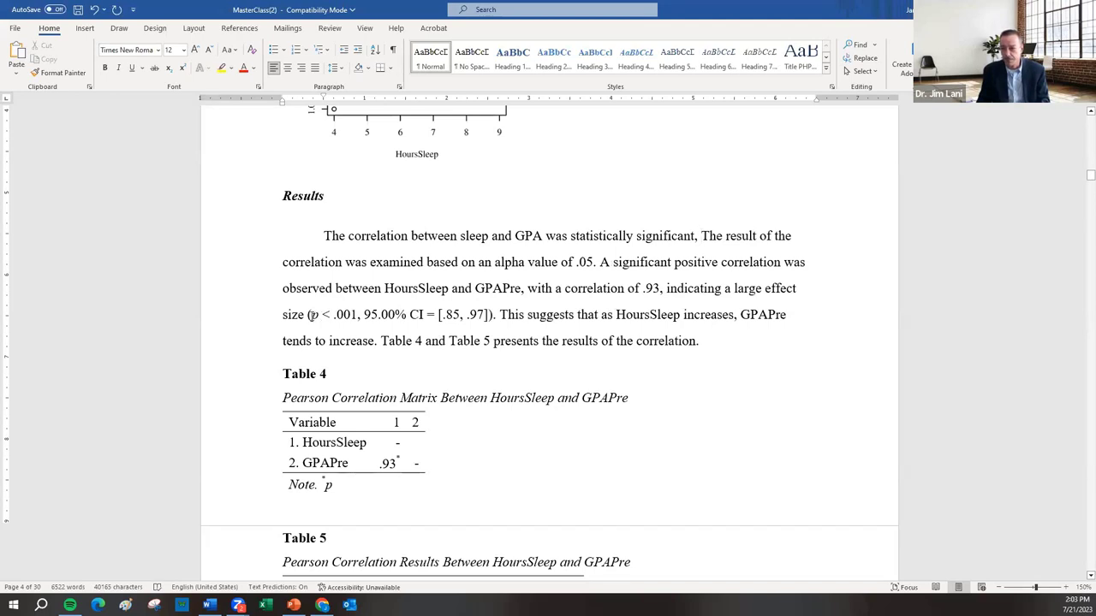
Delete the original wording between the new opening and the p-value, and insert "r=.93," before the p-value.
{"action": "left_click_drag", "start_coordinate": [313, 315], "coordinate": [702, 236]}
{"action": "key", "text": "Delete"}
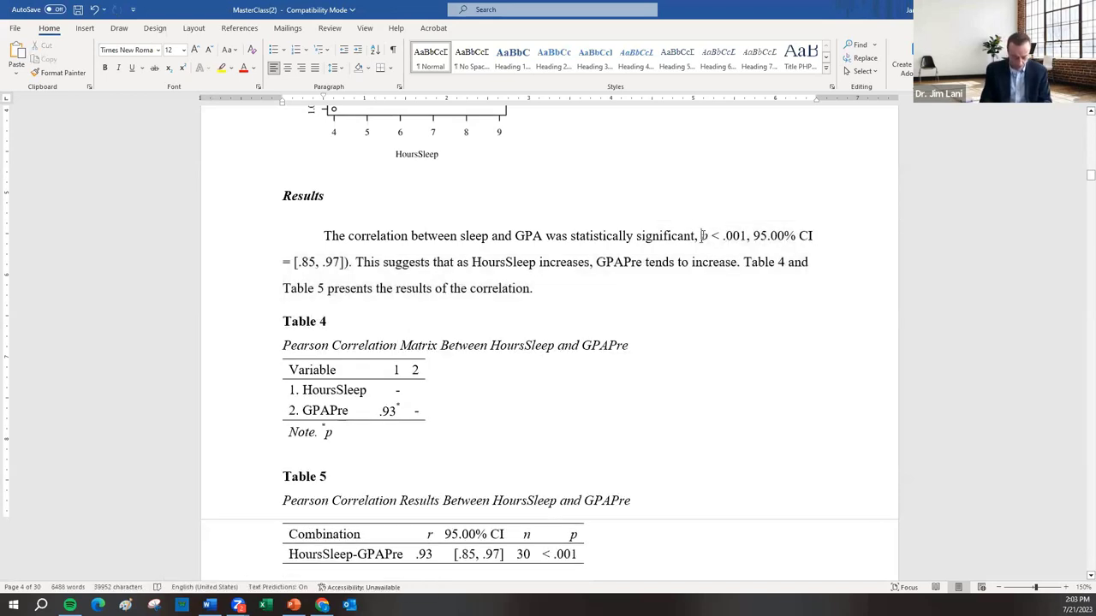
{"action": "type", "text": "r="}
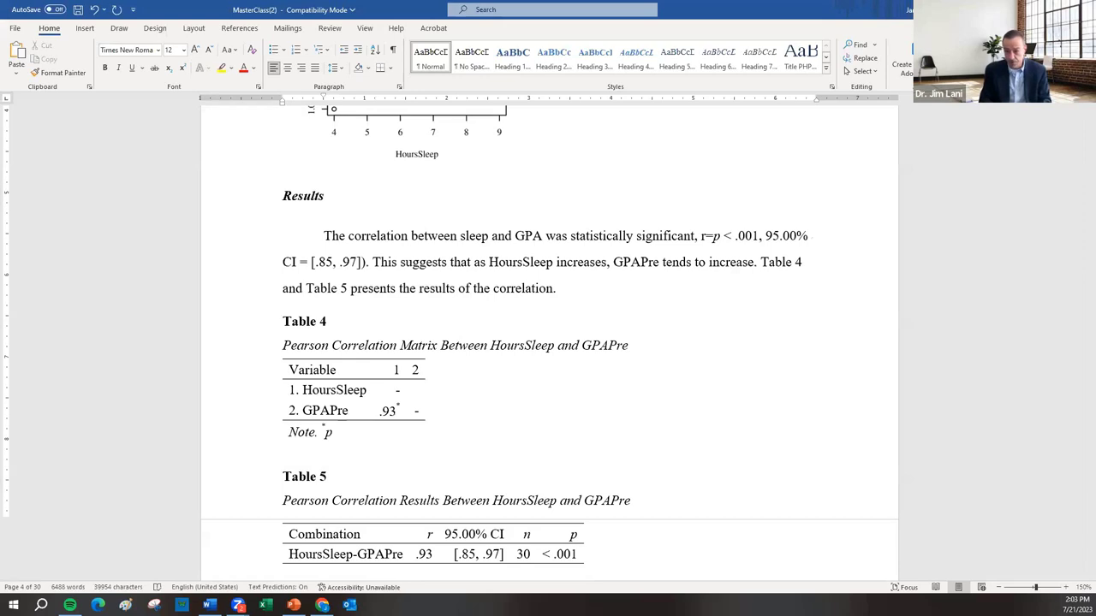
{"action": "type", "text": ".93,"}
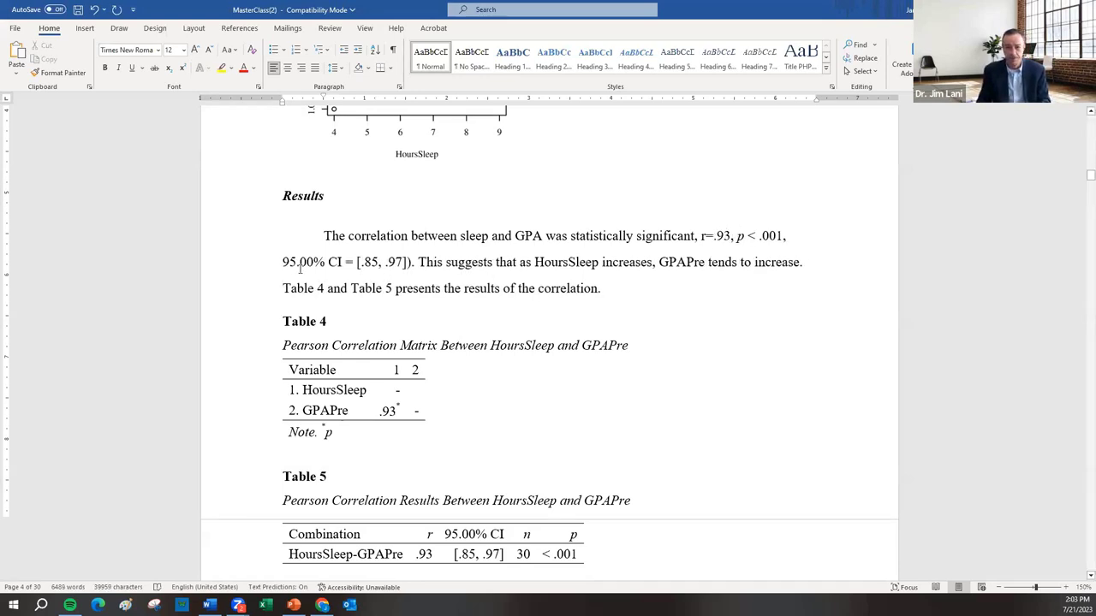
Delete the "95.00% CI = [.85, .97])." text and the comma before it from the Pearson correlation Results.
{"action": "left_click_drag", "start_coordinate": [286, 262], "coordinate": [416, 262]}
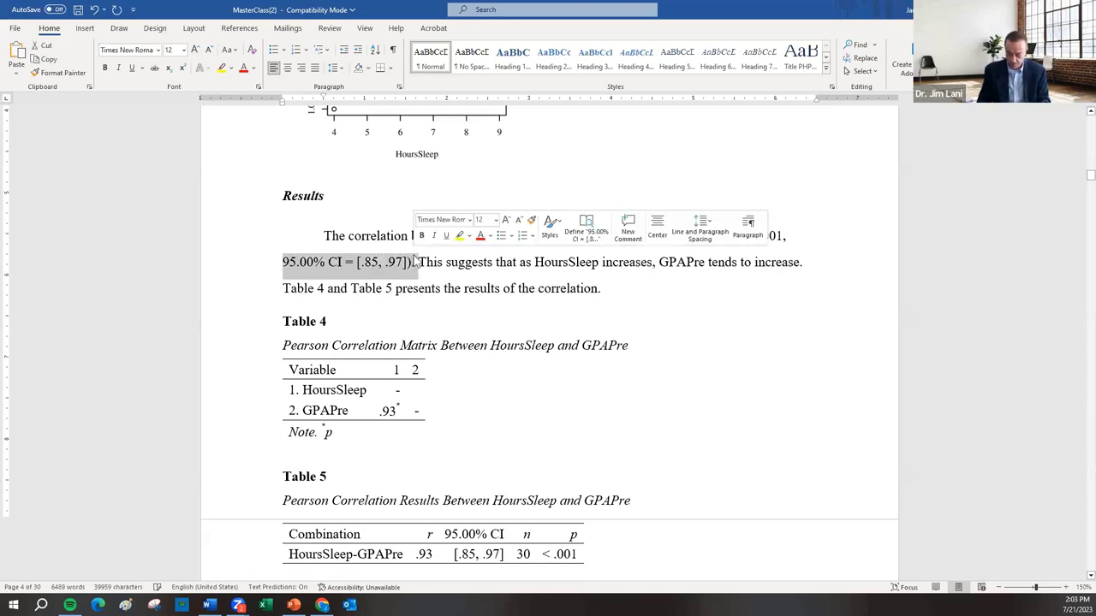
{"action": "key", "text": "BackSpace"}
{"action": "key", "text": "BackSpace"}
{"action": "key", "text": "BackSpace"}
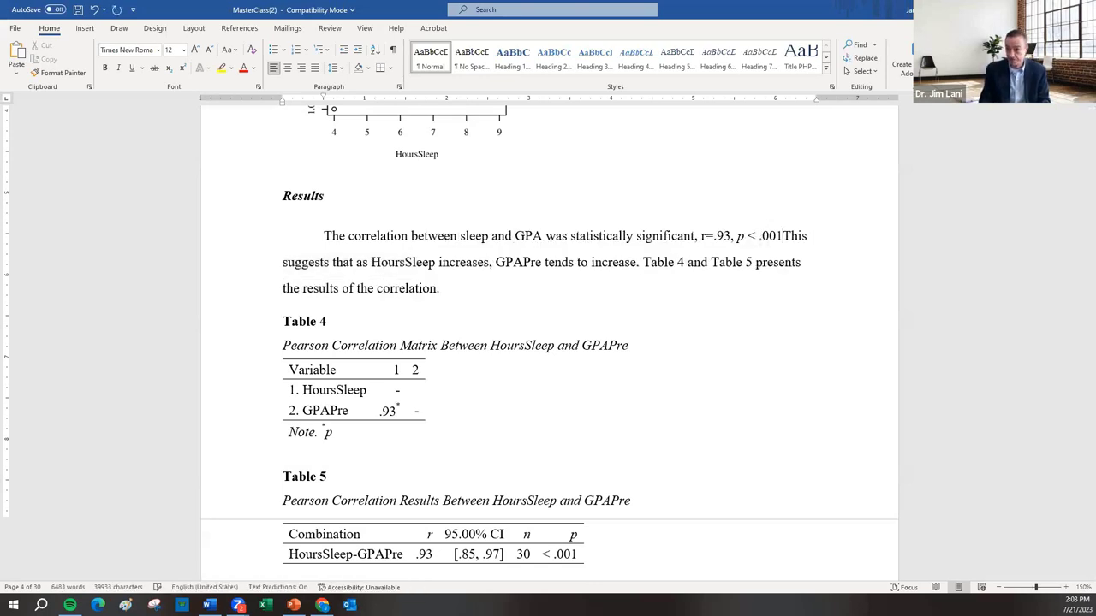
End the sentence after "p < .001" with a period and replace "This suggests that as" with "This correlations means that as".
{"action": "type", "text": ". Thois"}
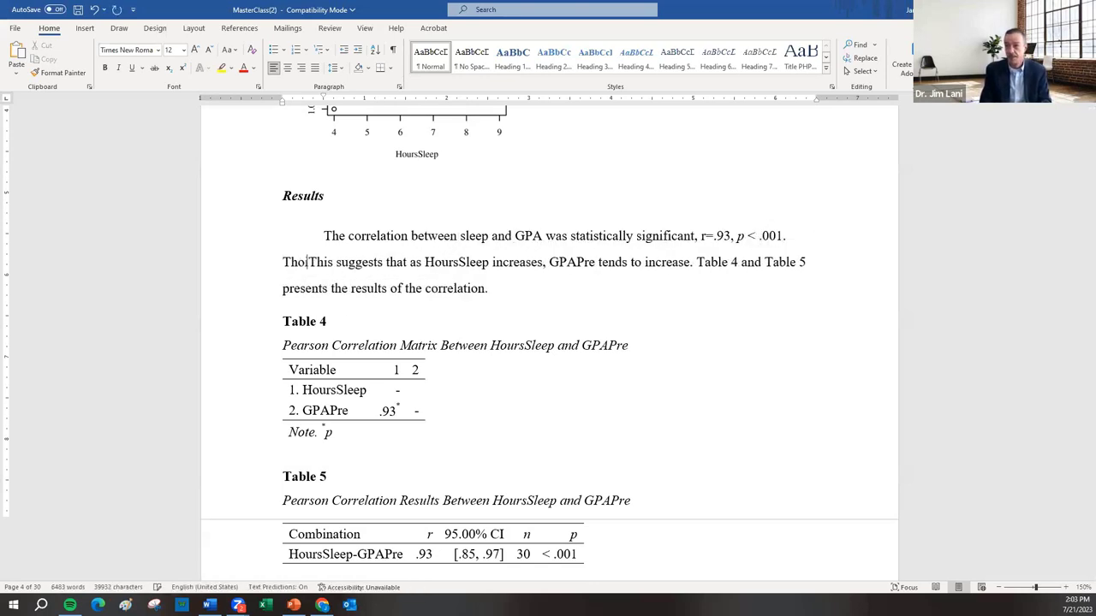
{"action": "key", "text": "BackSpace"}
{"action": "key", "text": "BackSpace"}
{"action": "key", "text": "BackSpace"}
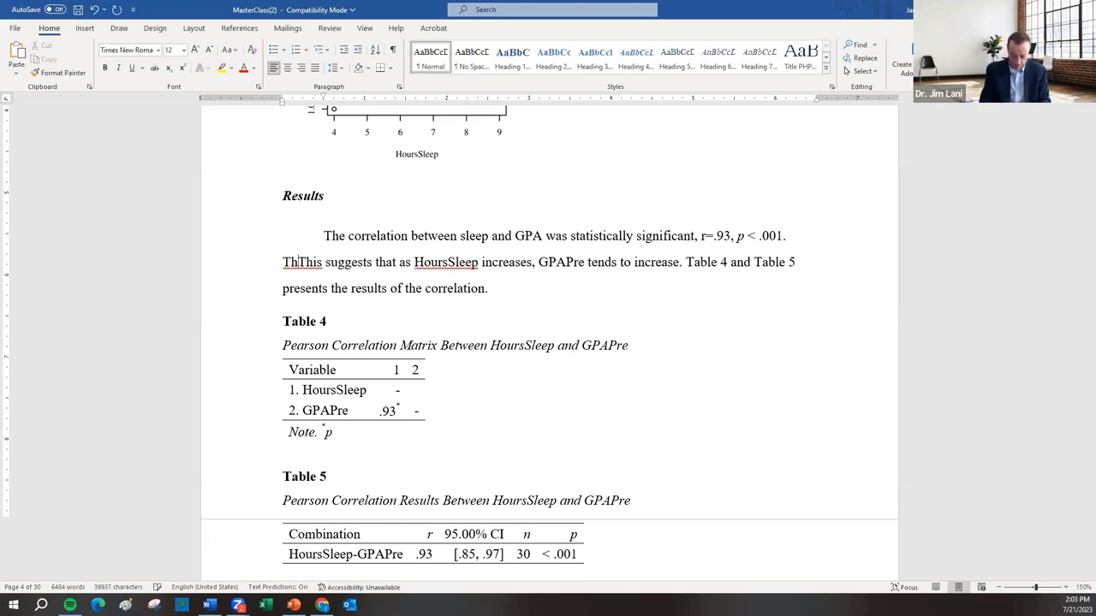
{"action": "type", "text": "is correlat"}
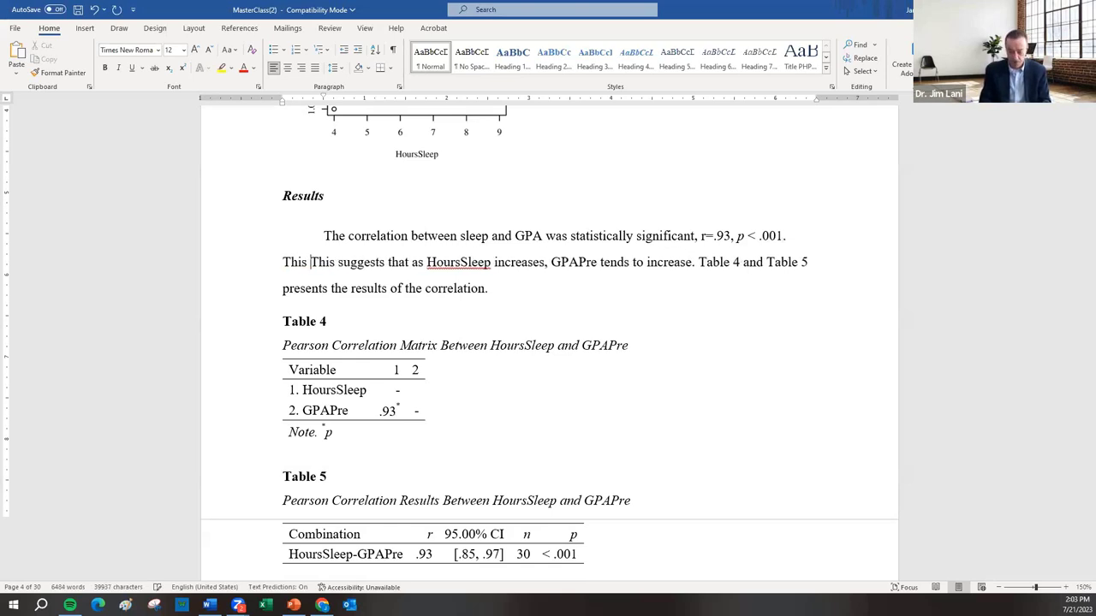
{"action": "type", "text": "ions "}
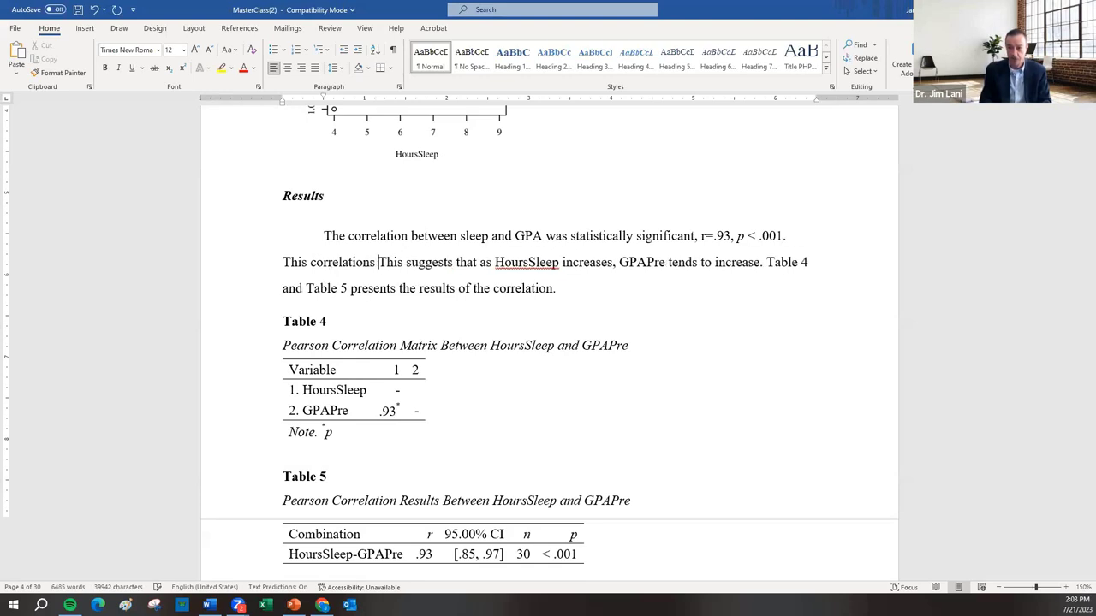
{"action": "type", "text": "m"}
{"action": "key", "text": "BackSpace"}
{"action": "key", "text": "BackSpace"}
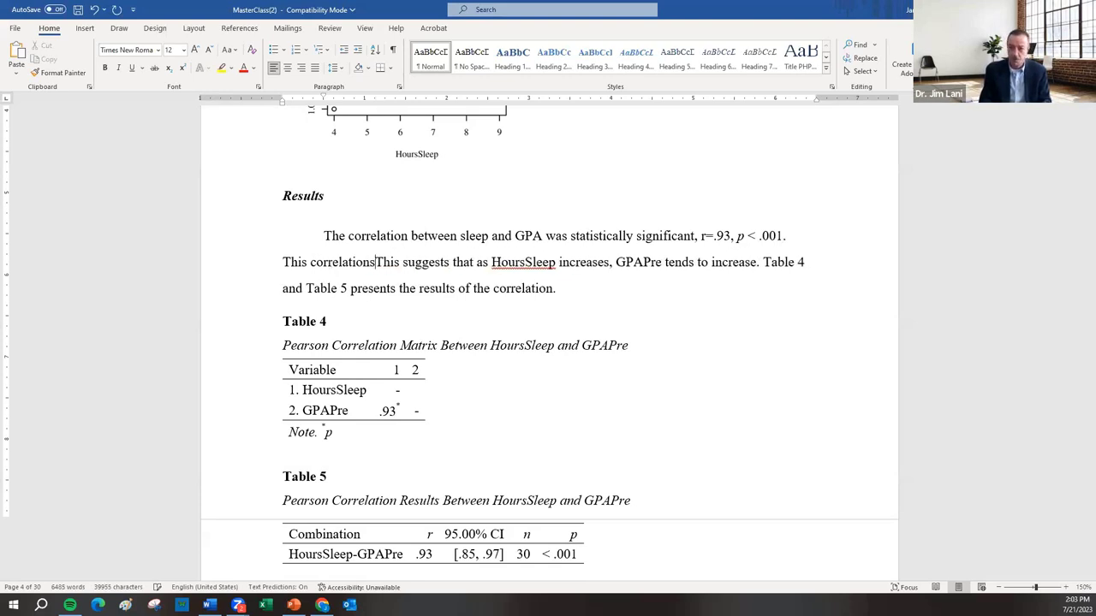
{"action": "type", "text": "means that "}
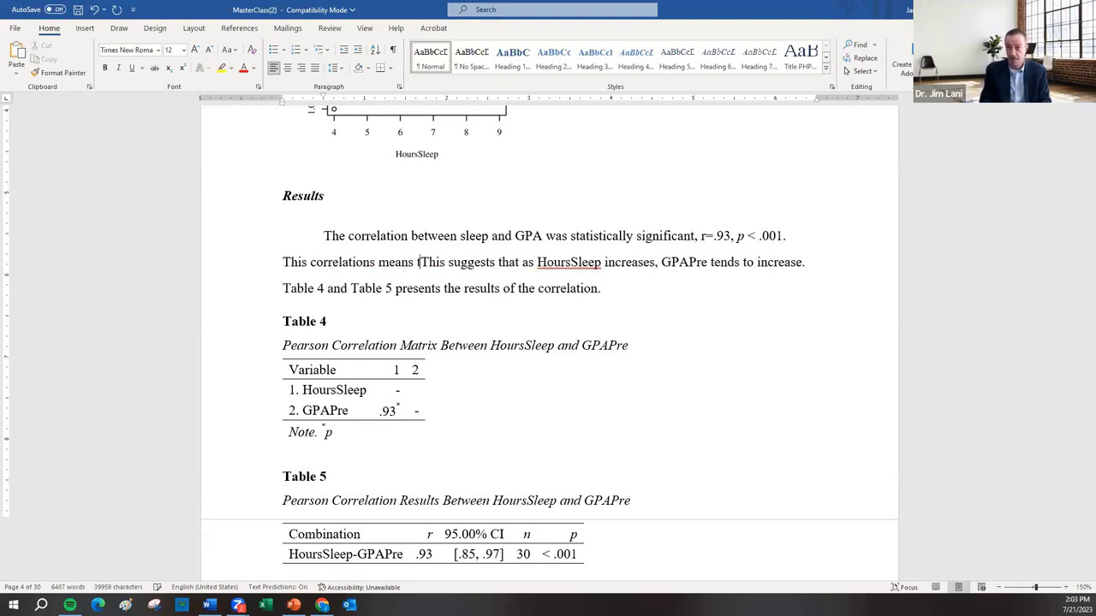
{"action": "type", "text": "as"}
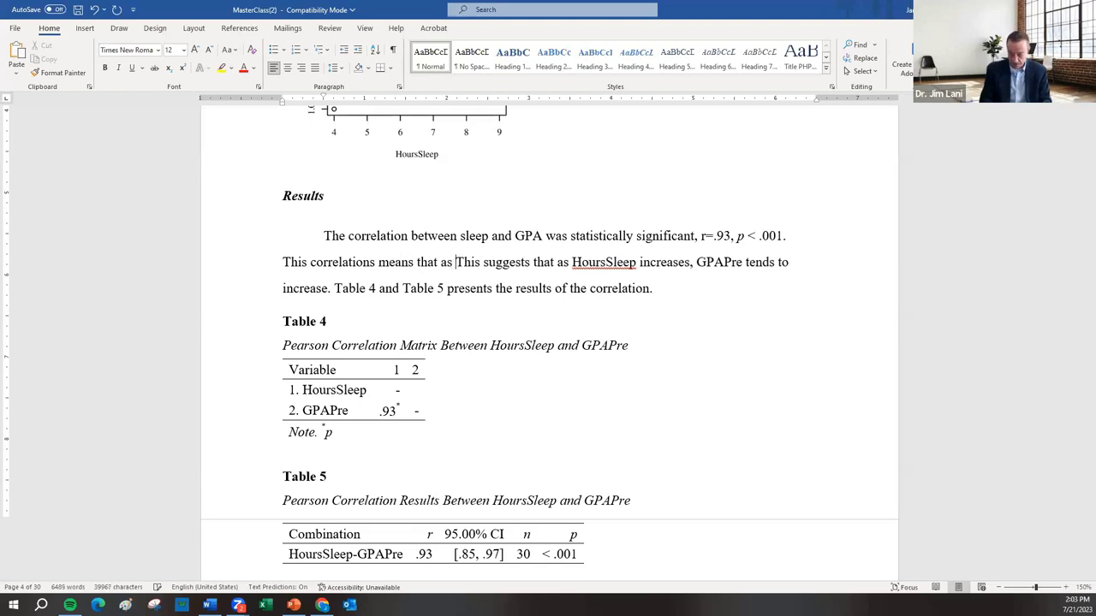
{"action": "key", "text": "Delete"}
{"action": "key", "text": "Delete"}
{"action": "key", "text": "Delete"}
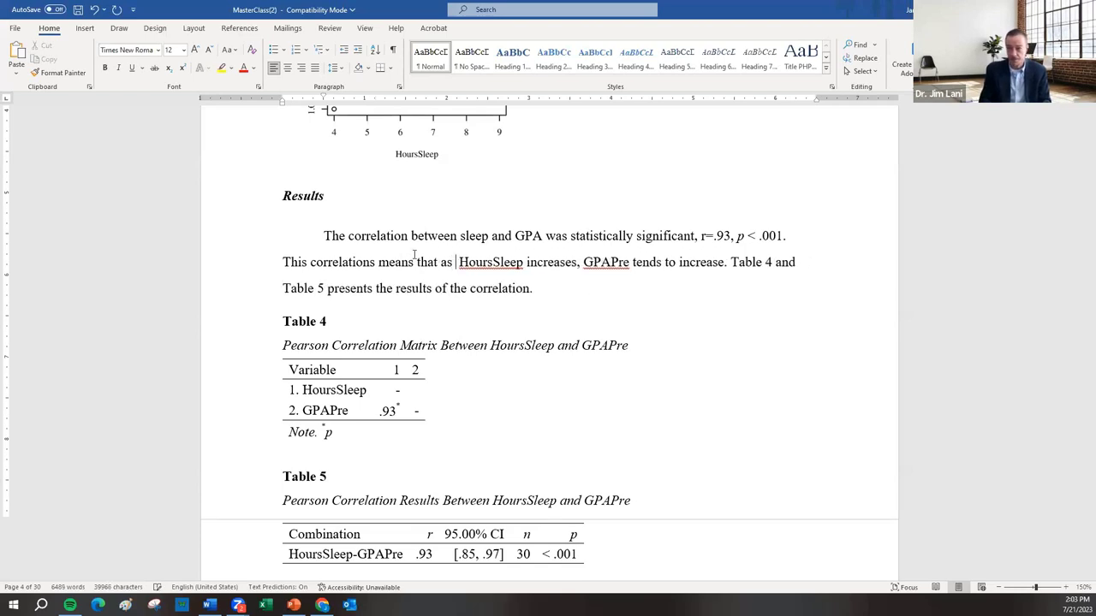
Reword "tends to increase" after GPAPre to "increases".
{"action": "double_click", "coordinate": [644, 262]}
{"action": "key", "text": "Delete"}
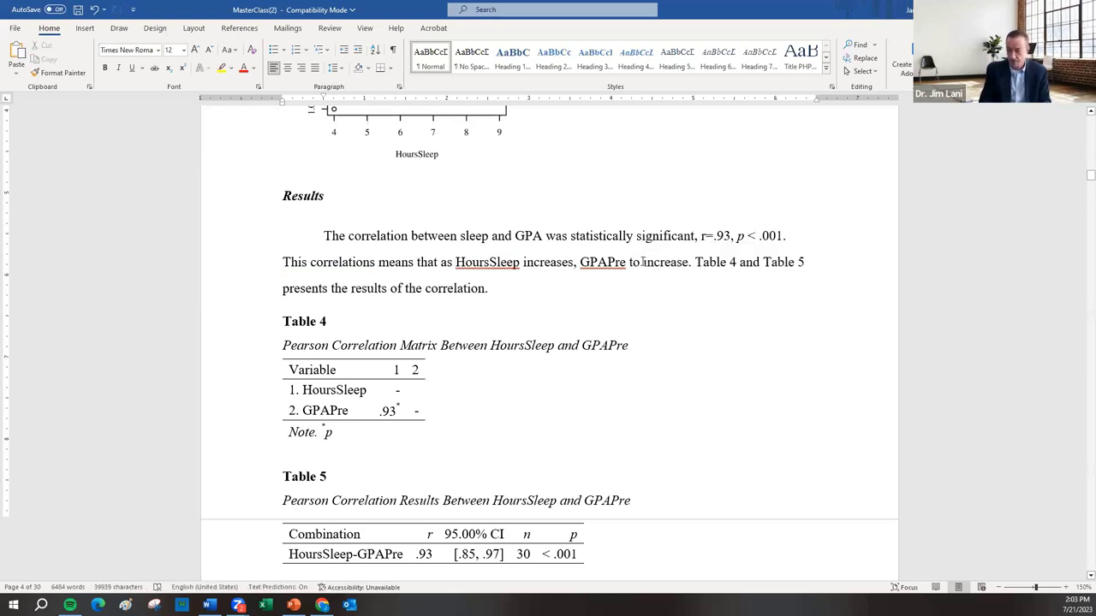
{"action": "key", "text": "Delete"}
{"action": "key", "text": "Delete"}
{"action": "key", "text": "Delete"}
{"action": "key", "text": "Right"}
{"action": "key", "text": "Right"}
{"action": "key", "text": "Right"}
{"action": "key", "text": "Right"}
{"action": "key", "text": "Right"}
{"action": "key", "text": "Right"}
{"action": "key", "text": "Right"}
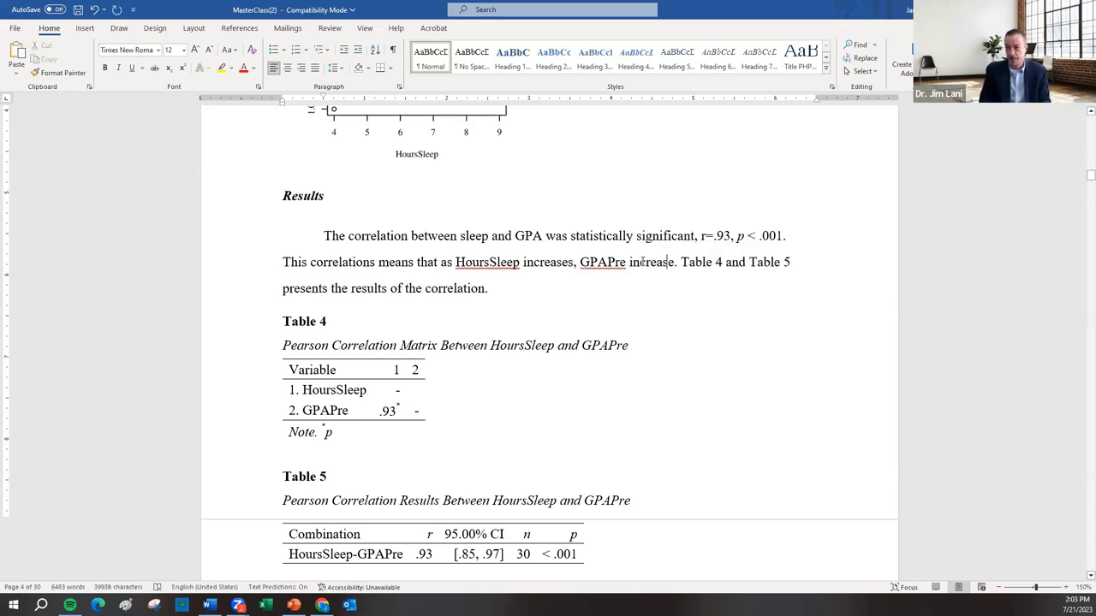
{"action": "type", "text": "s"}
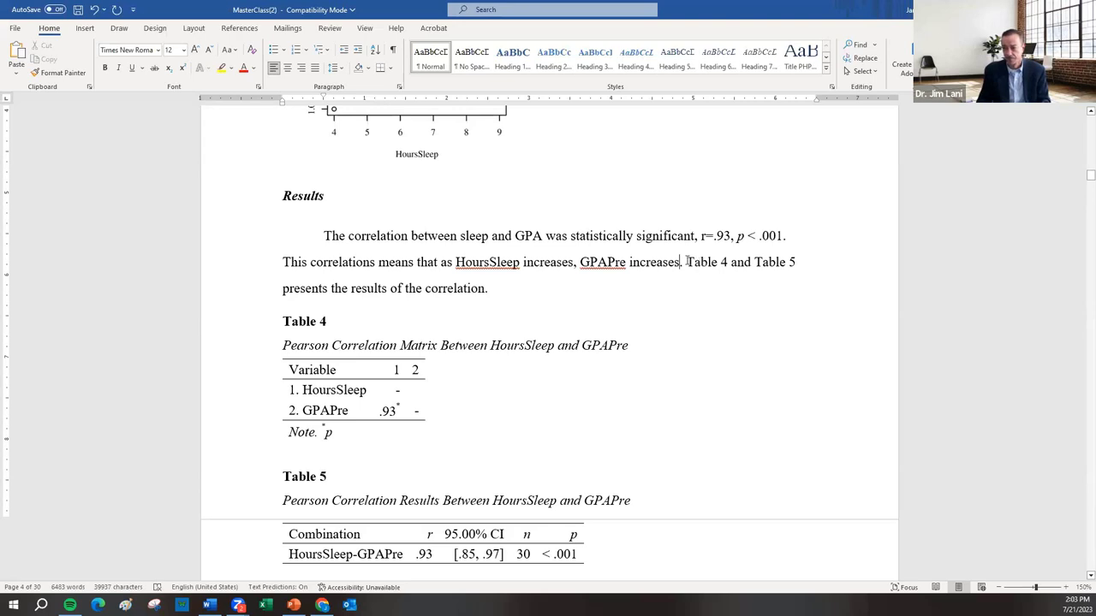
Delete Table 4 with its heading and caption, and remove "Table 4 and" from the last Results sentence.
{"action": "left_click_drag", "start_coordinate": [727, 268], "coordinate": [685, 264]}
{"action": "left_click", "coordinate": [751, 286]}
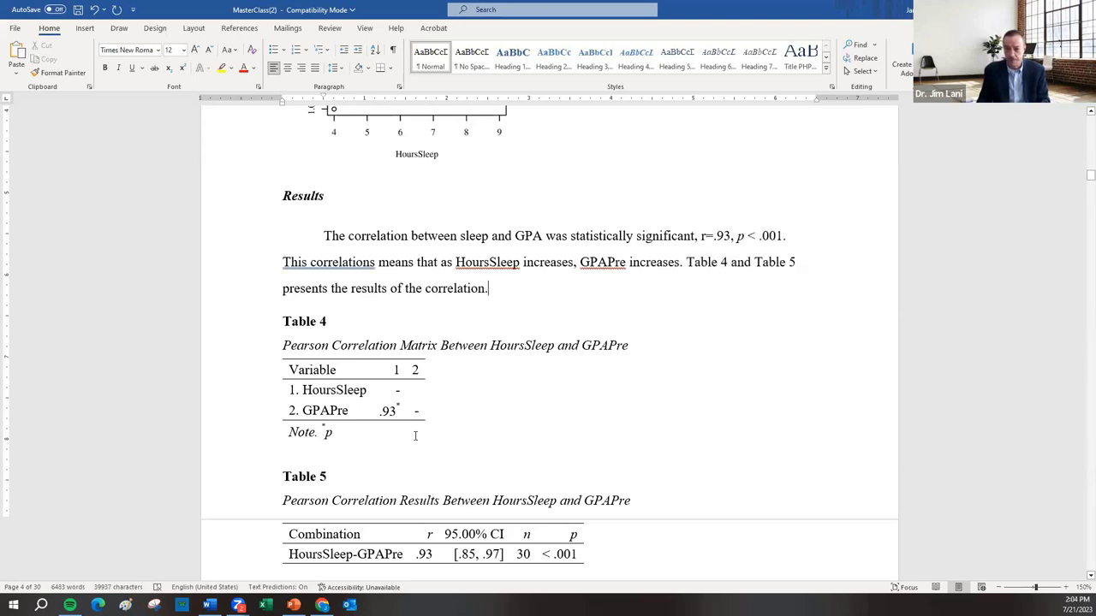
{"action": "left_click_drag", "start_coordinate": [267, 393], "coordinate": [232, 320]}
{"action": "key", "text": "BackSpace"}
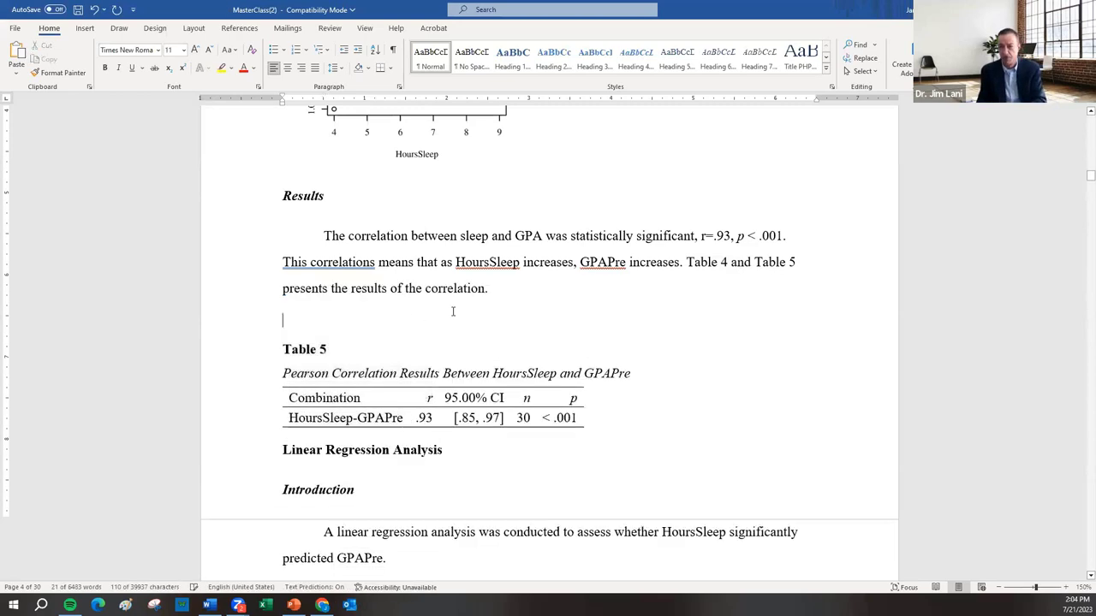
{"action": "left_click_drag", "start_coordinate": [753, 265], "coordinate": [692, 270]}
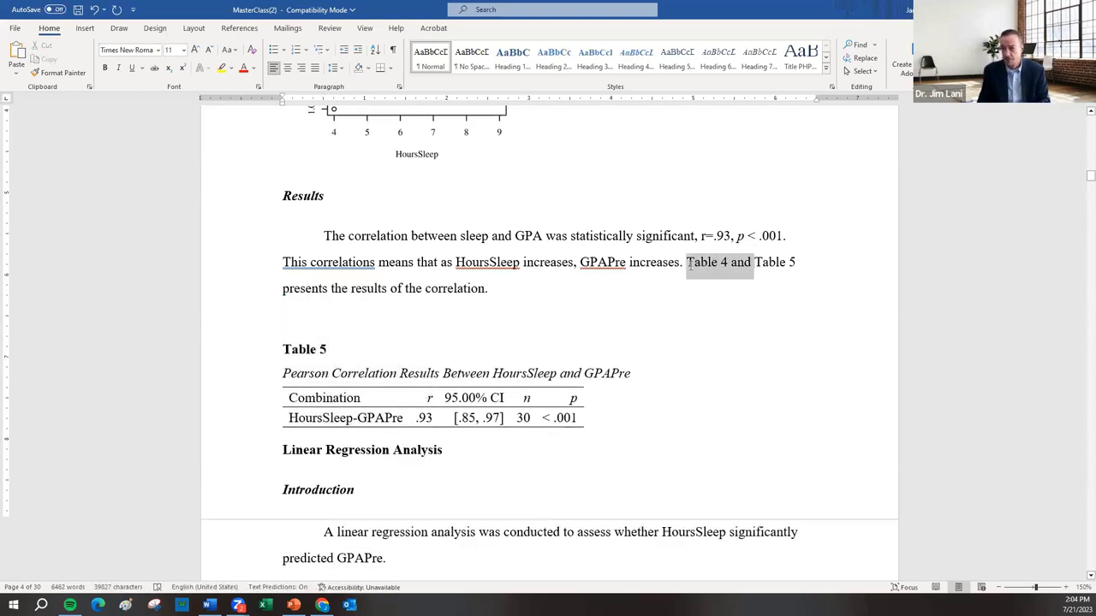
{"action": "key", "text": "BackSpace"}
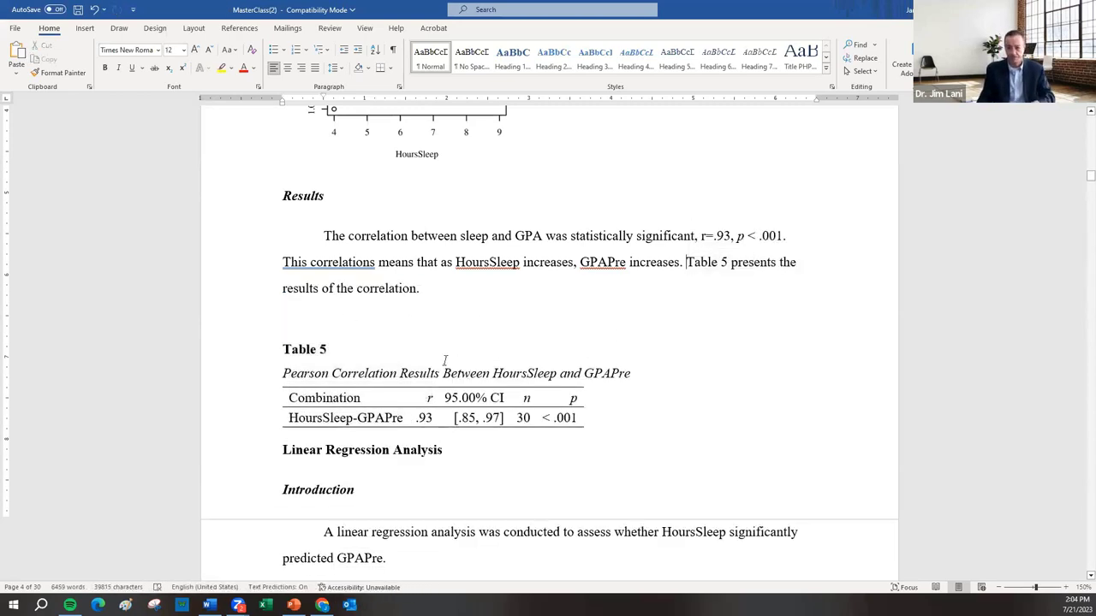
Review the Linear Regression section, highlighting the Assumptions heading with part of the Normality paragraph and continuing to Multicollinearity and Outliers.
{"action": "scroll", "coordinate": [471, 356], "scroll_direction": "up", "scroll_amount": 1}
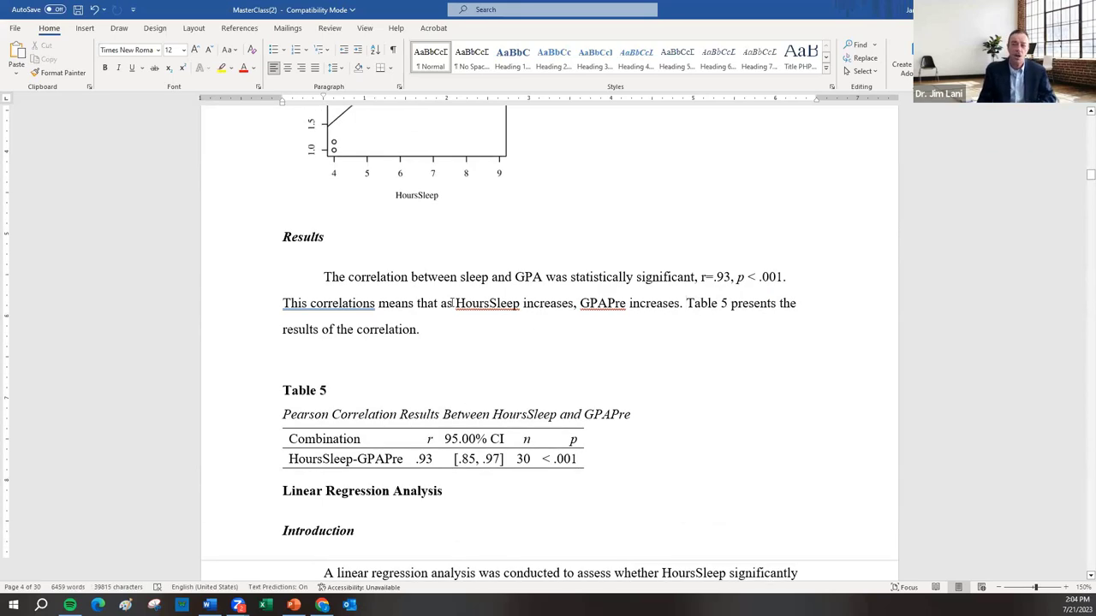
{"action": "scroll", "coordinate": [445, 313], "scroll_direction": "down", "scroll_amount": 5}
{"action": "scroll", "coordinate": [443, 316], "scroll_direction": "down", "scroll_amount": 5}
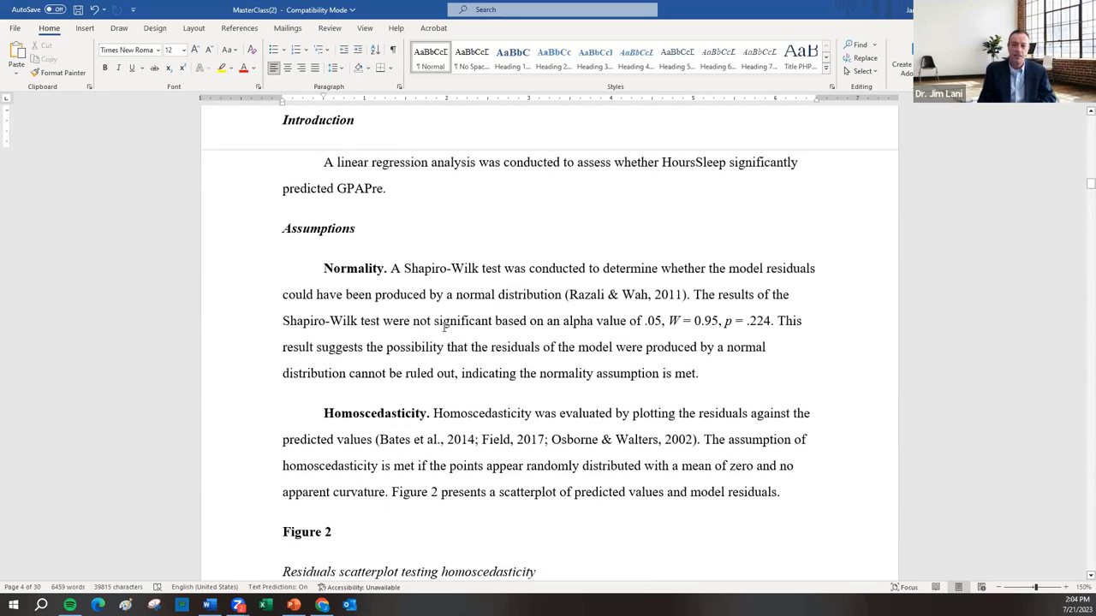
{"action": "left_click", "coordinate": [284, 229]}
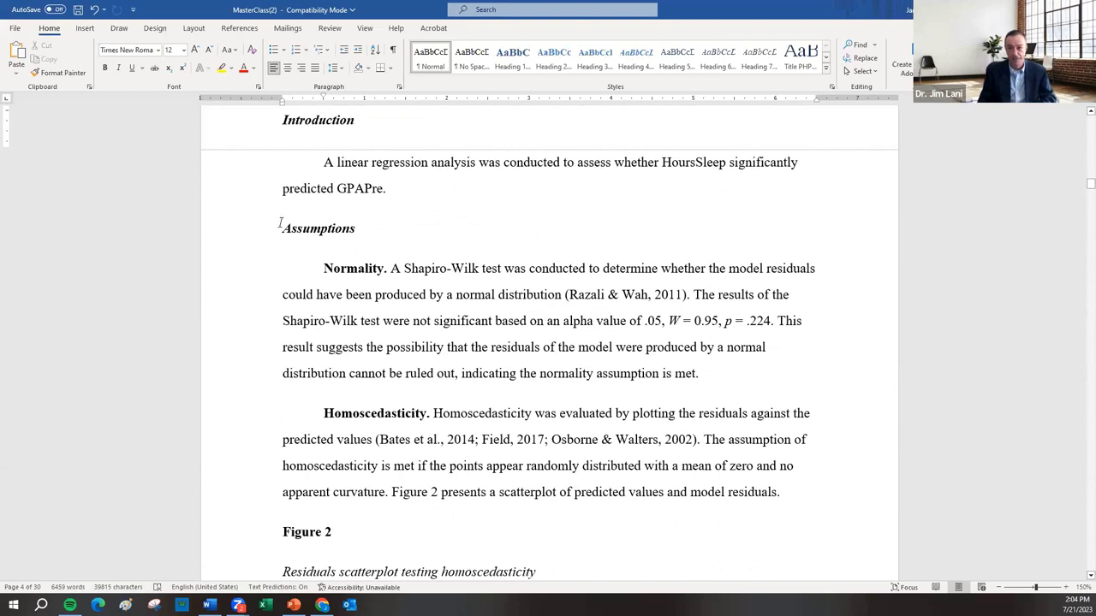
{"action": "left_click_drag", "start_coordinate": [379, 255], "coordinate": [694, 321]}
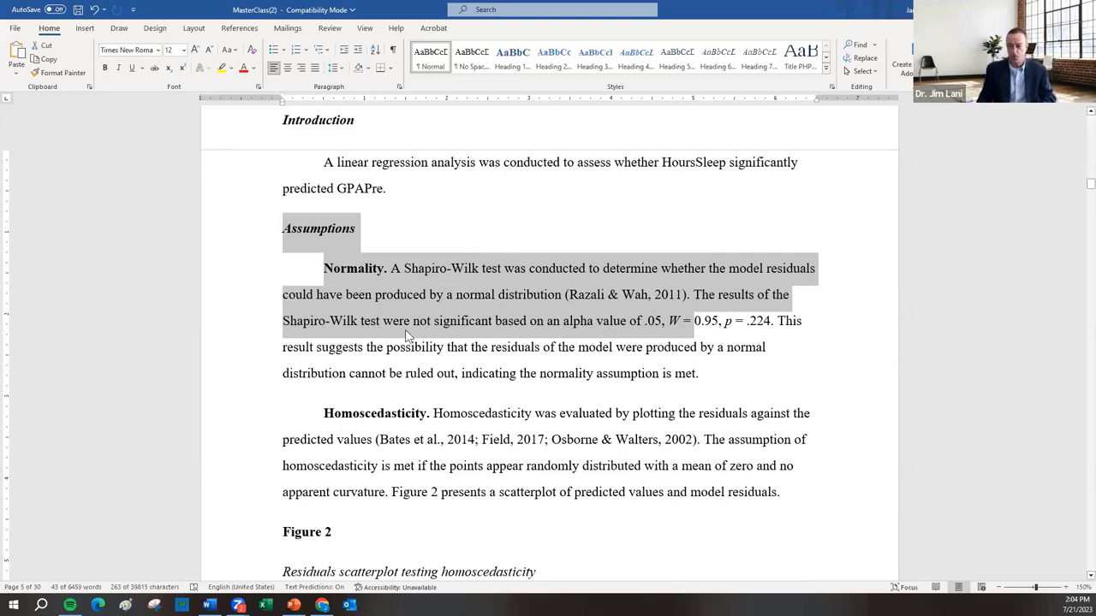
{"action": "left_click", "coordinate": [496, 331]}
{"action": "scroll", "coordinate": [648, 348], "scroll_direction": "down", "scroll_amount": 10}
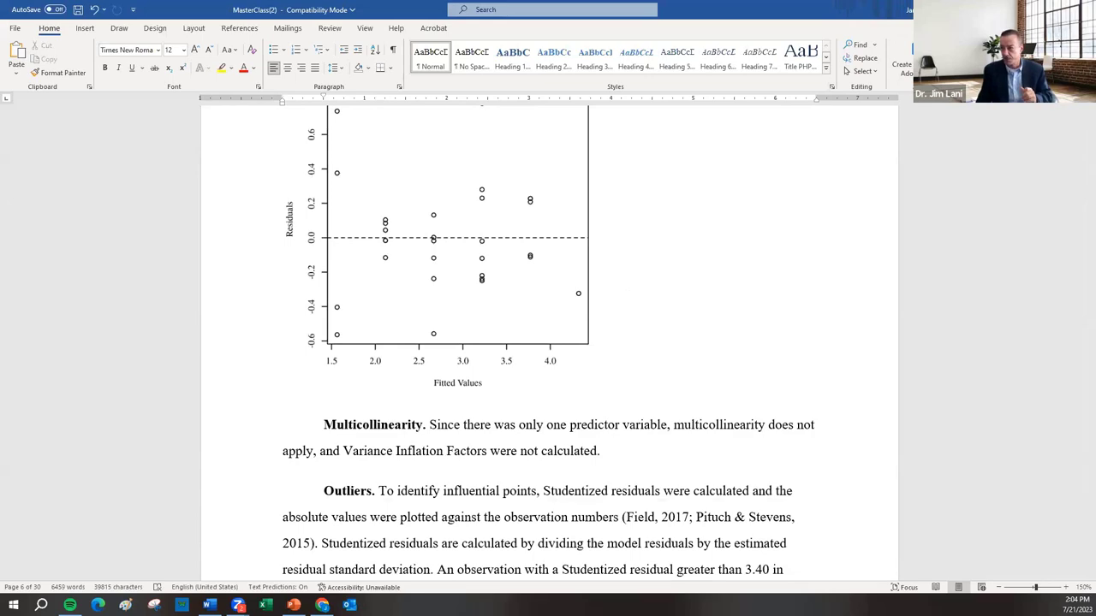
Show the Final Q & A slide of the presentation, passing through and returning to Intellectus Statistics.
{"action": "key", "text": "alt+Tab"}
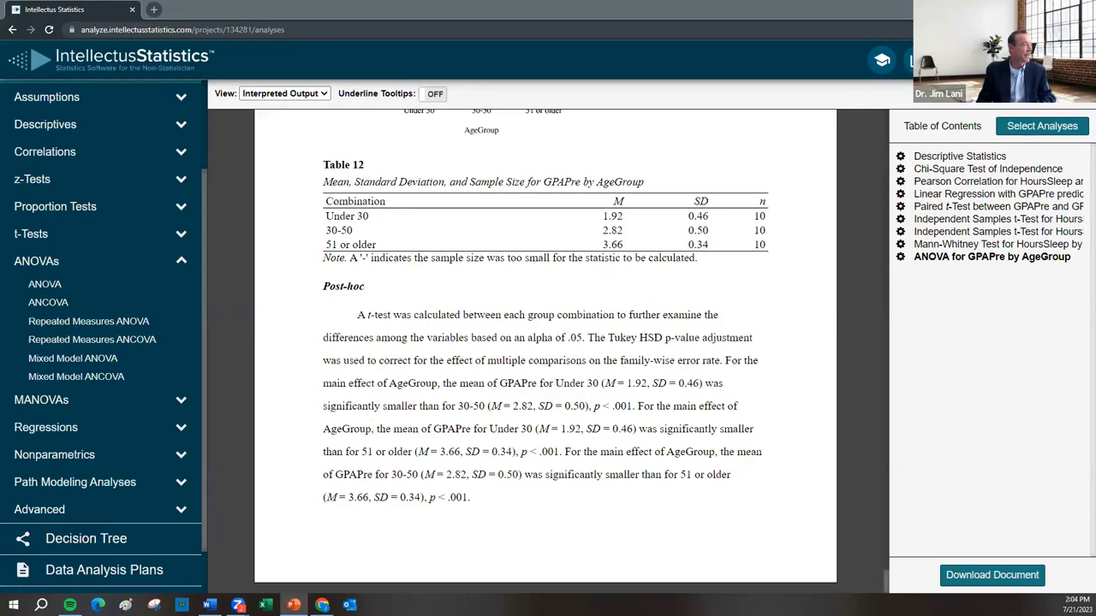
{"action": "key", "text": "alt+Tab"}
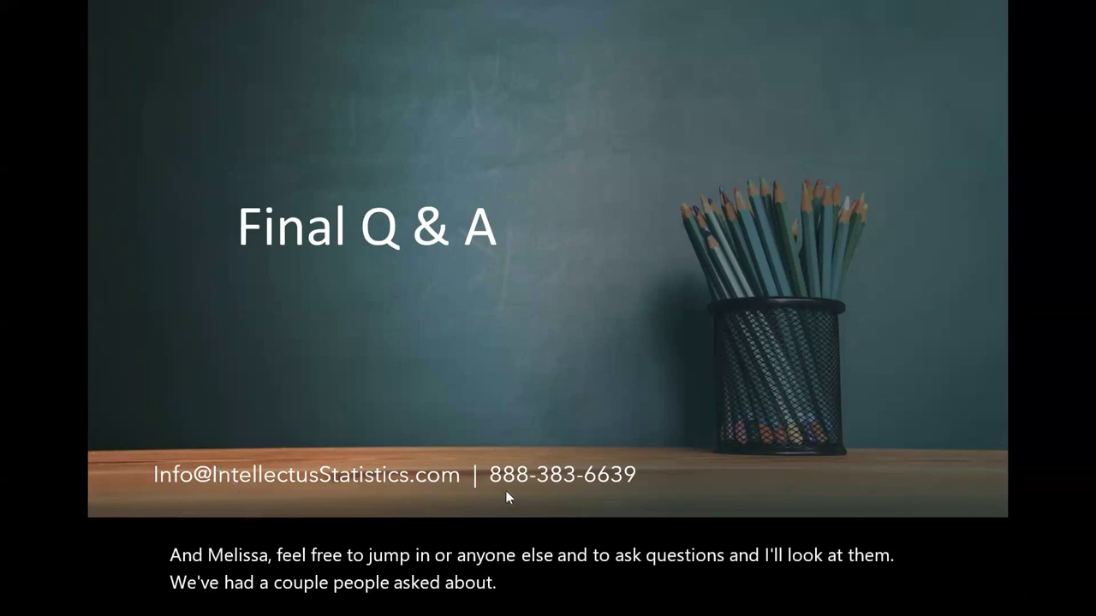
{"action": "key", "text": "alt+Tab"}
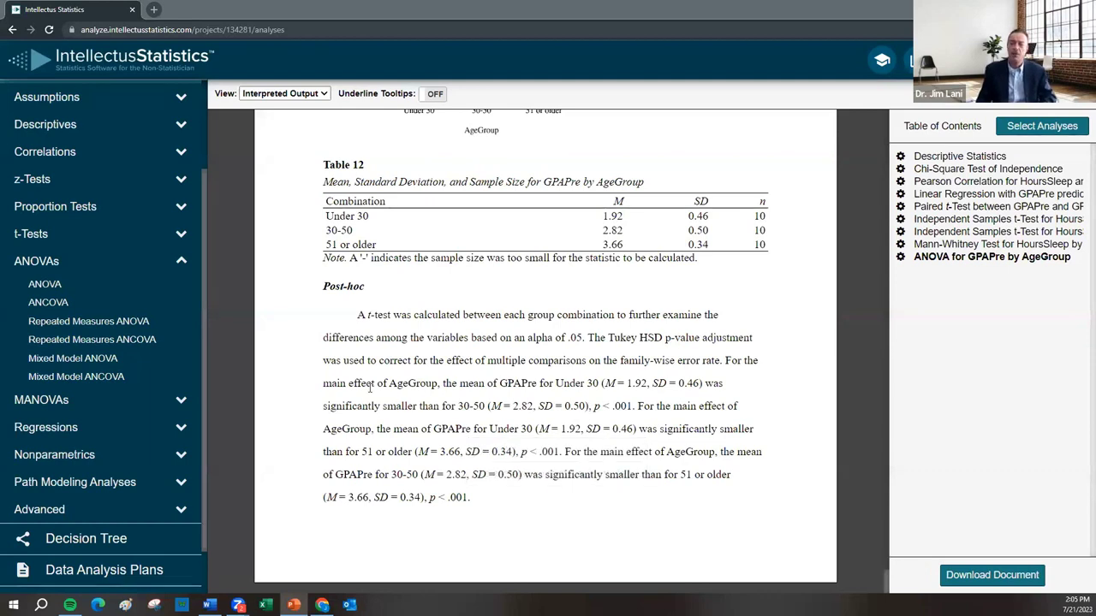
Review the ANOVA output for GPAPre by AgeGroup from the Post-hoc text back up to the Homogeneity of Variance assumption.
{"action": "scroll", "coordinate": [152, 450], "scroll_direction": "down", "scroll_amount": 1}
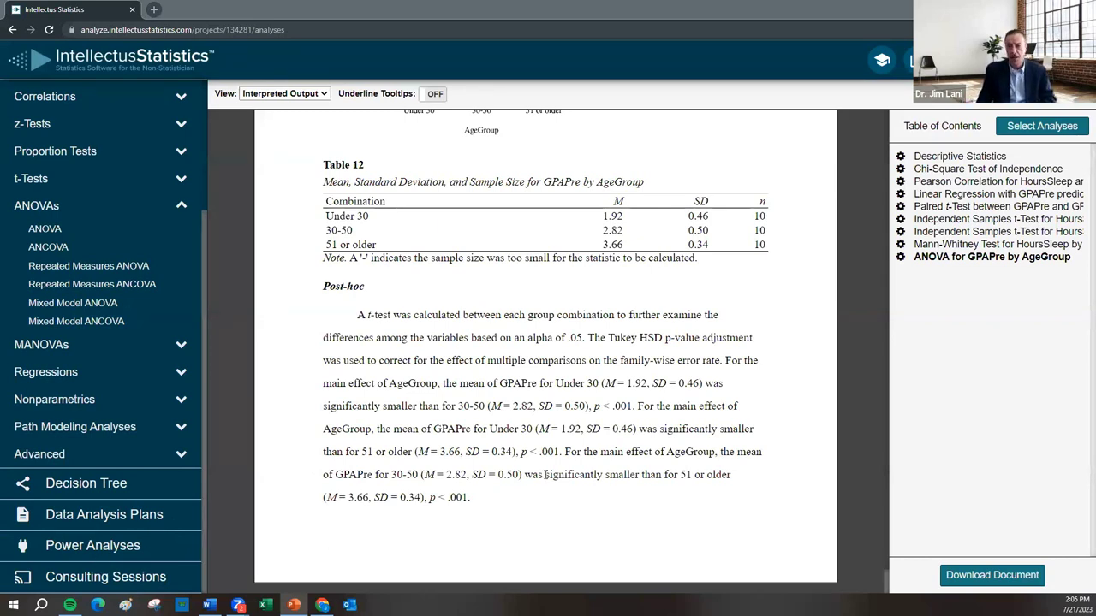
{"action": "mouse_move", "coordinate": [588, 426]}
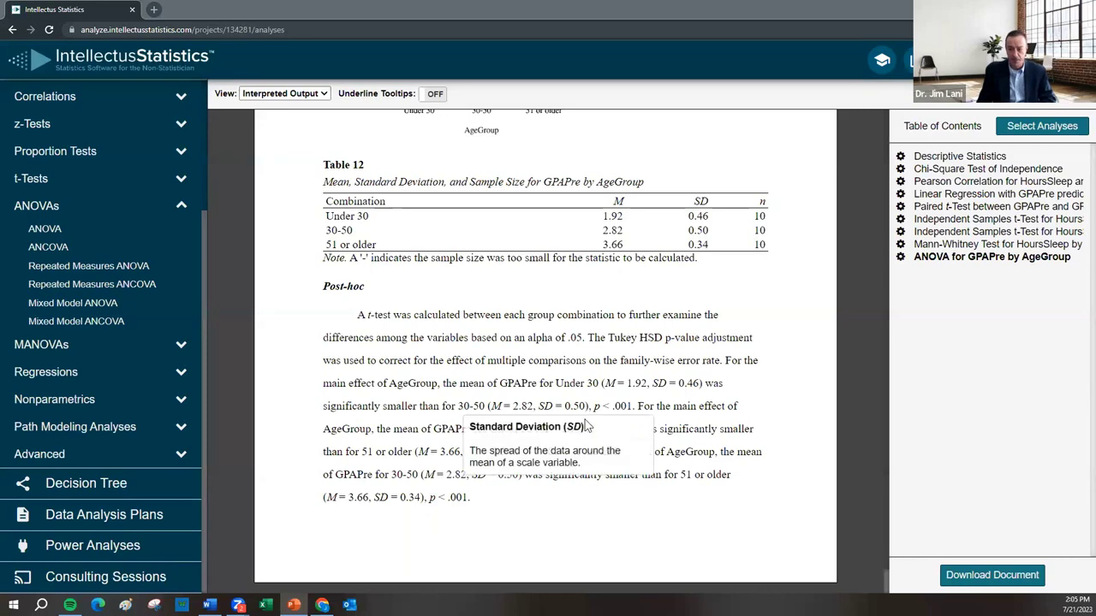
{"action": "scroll", "coordinate": [587, 426], "scroll_direction": "up", "scroll_amount": 10}
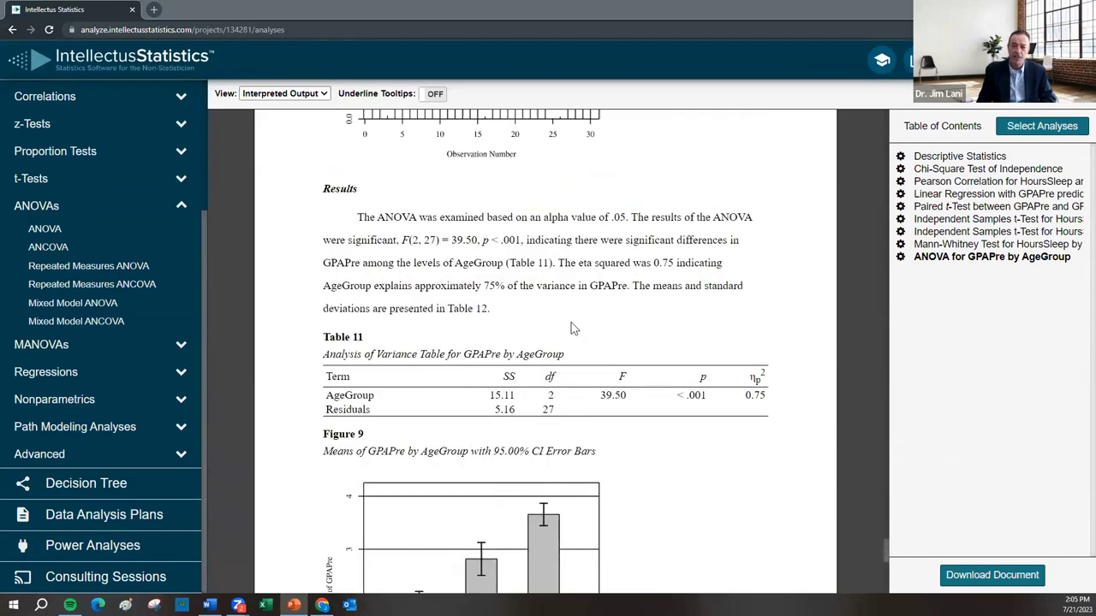
{"action": "scroll", "coordinate": [580, 391], "scroll_direction": "up", "scroll_amount": 8}
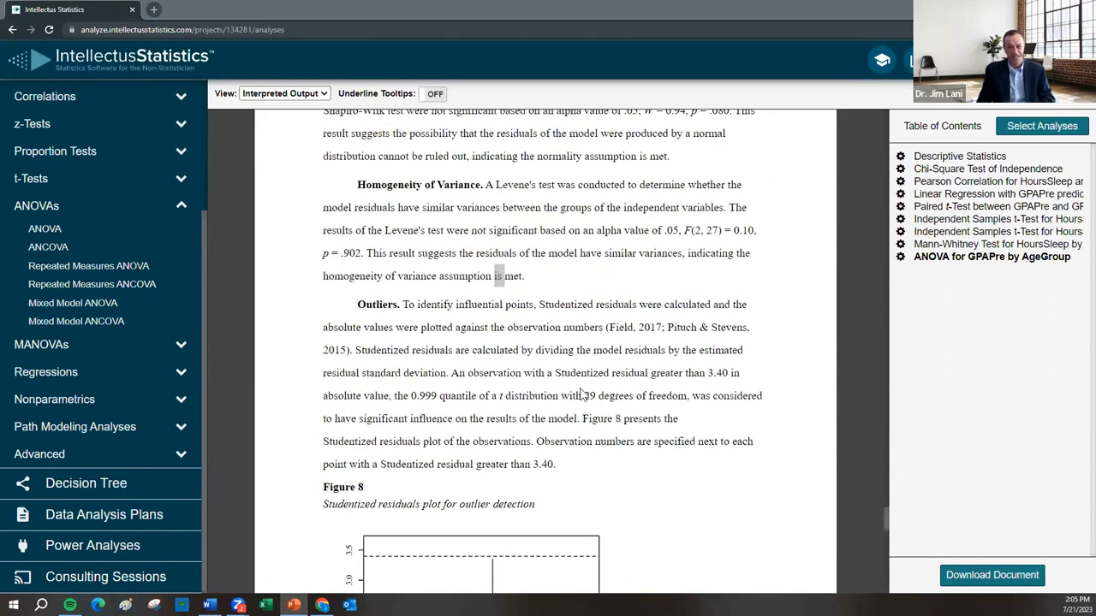
Go to the Pearson Correlation output and highlight the .93 coefficient in the Table 4 correlation matrix.
{"action": "left_click", "coordinate": [989, 170]}
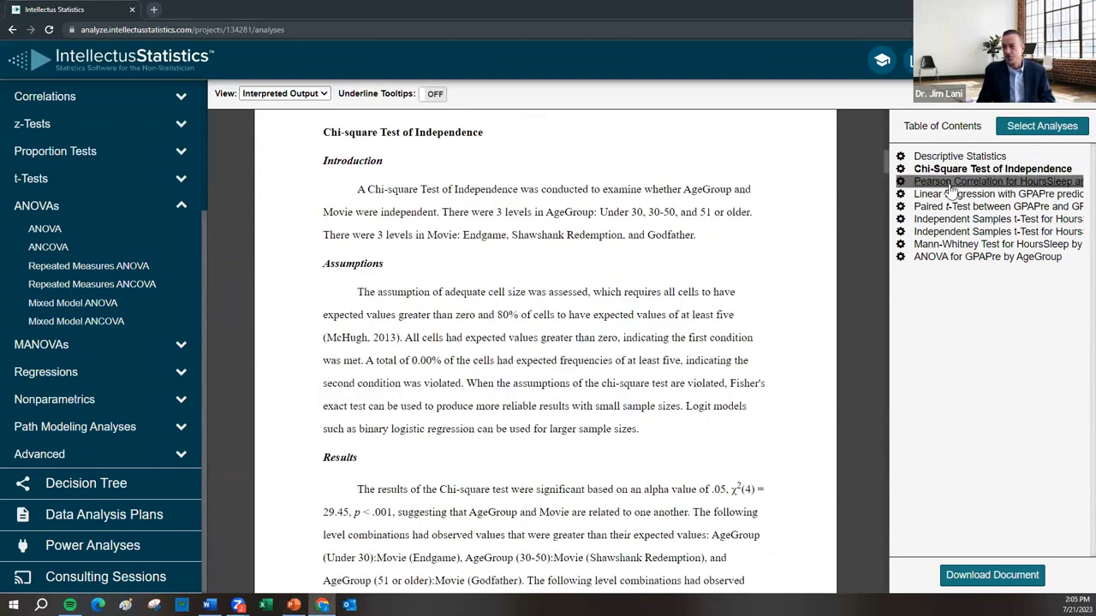
{"action": "left_click", "coordinate": [985, 181]}
{"action": "scroll", "coordinate": [695, 409], "scroll_direction": "down", "scroll_amount": 5}
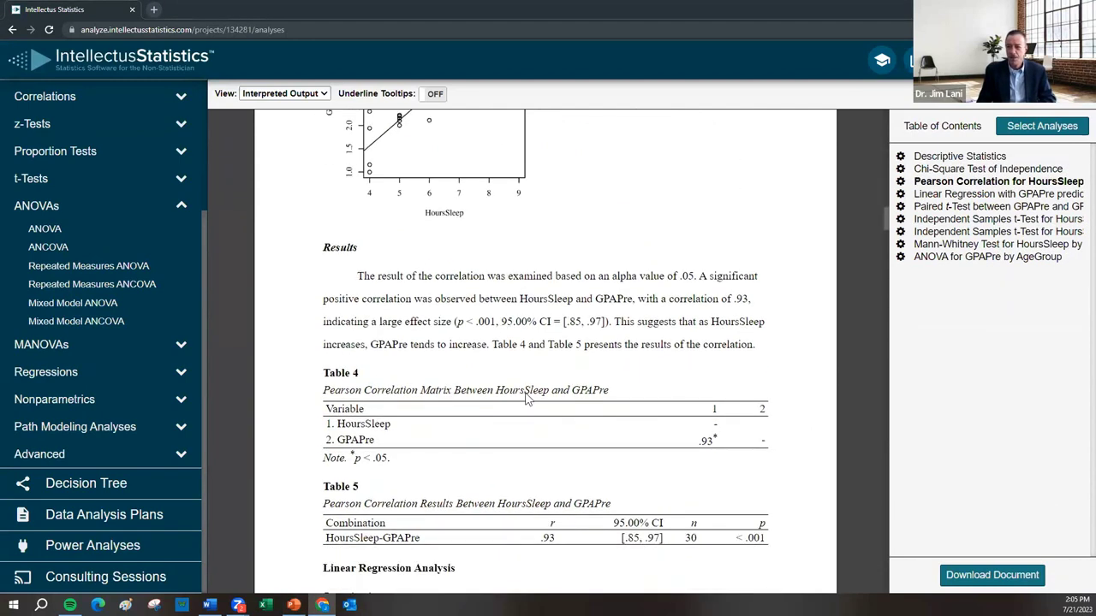
{"action": "double_click", "coordinate": [706, 412]}
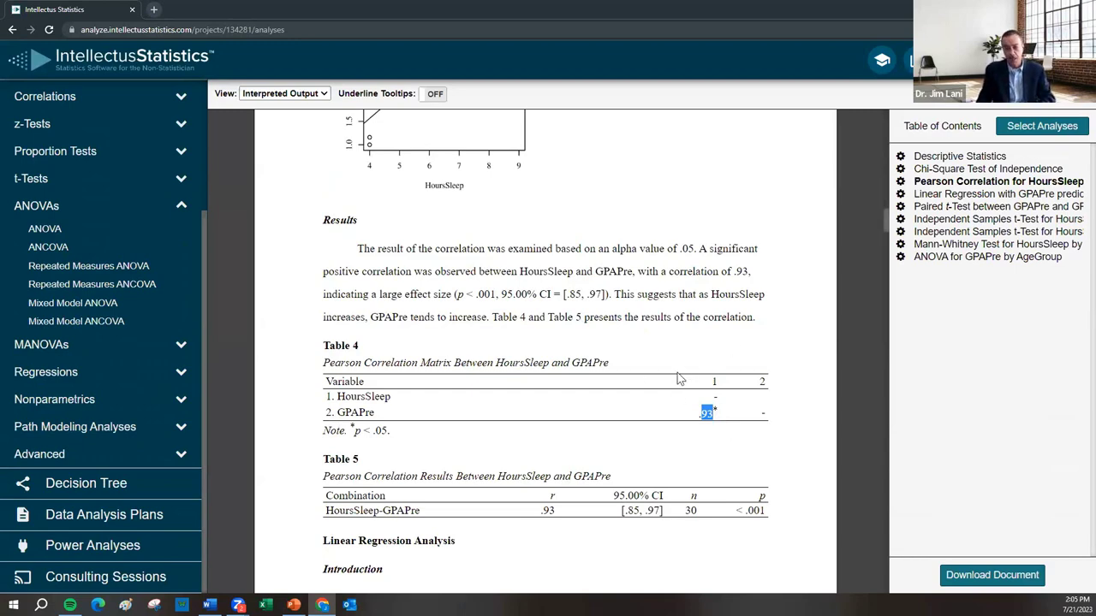
Return to the Pearson correlation Introduction and highlight "small" in the description of Cohen's effect-size standard.
{"action": "scroll", "coordinate": [611, 381], "scroll_direction": "up", "scroll_amount": 5}
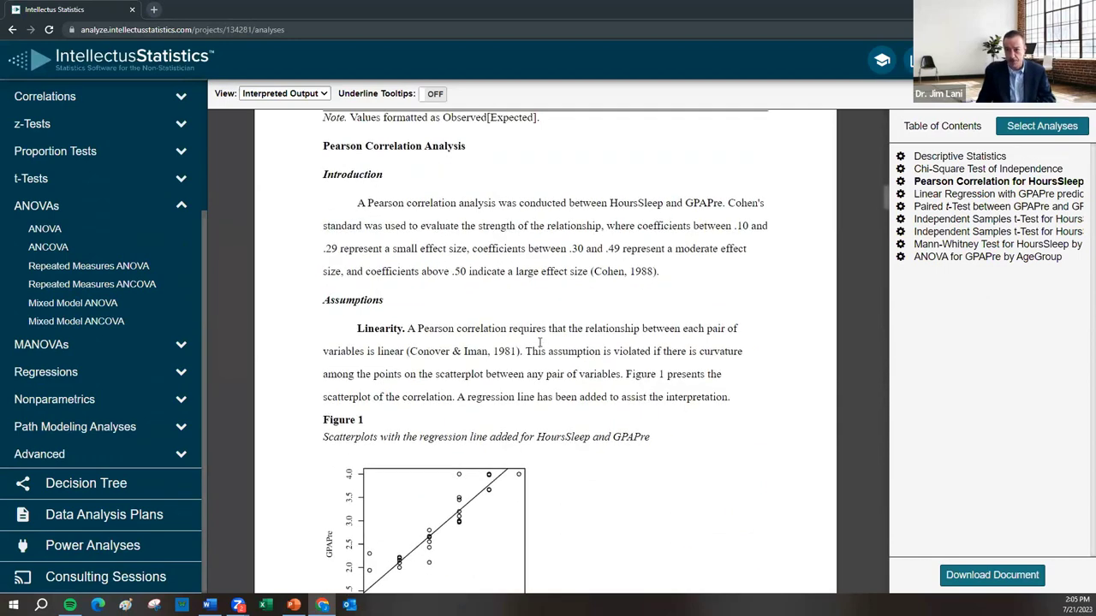
{"action": "scroll", "coordinate": [539, 342], "scroll_direction": "up", "scroll_amount": 1}
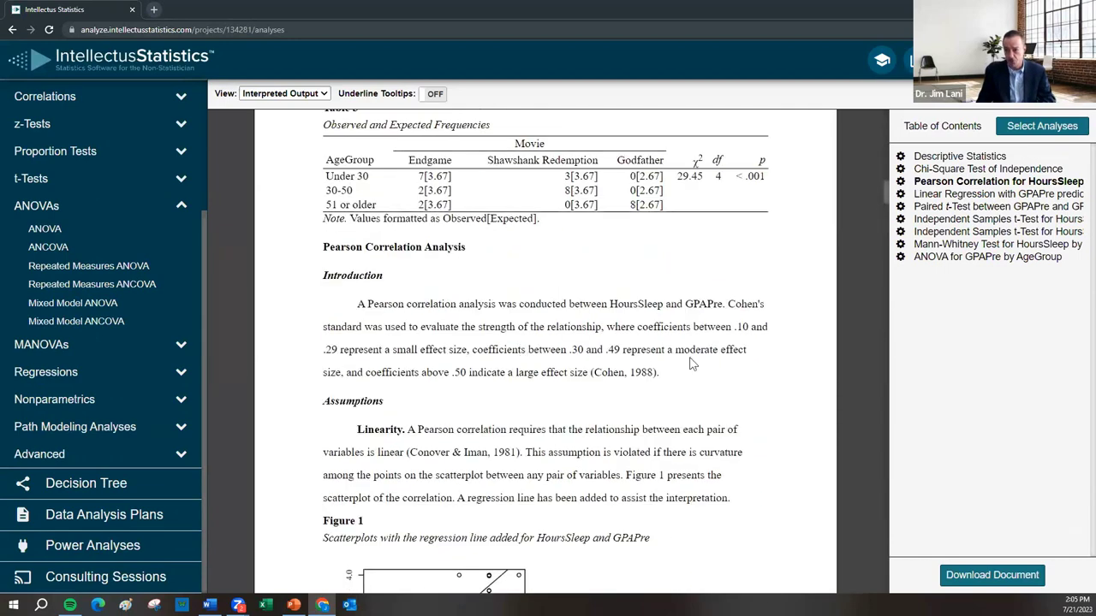
{"action": "double_click", "coordinate": [402, 351]}
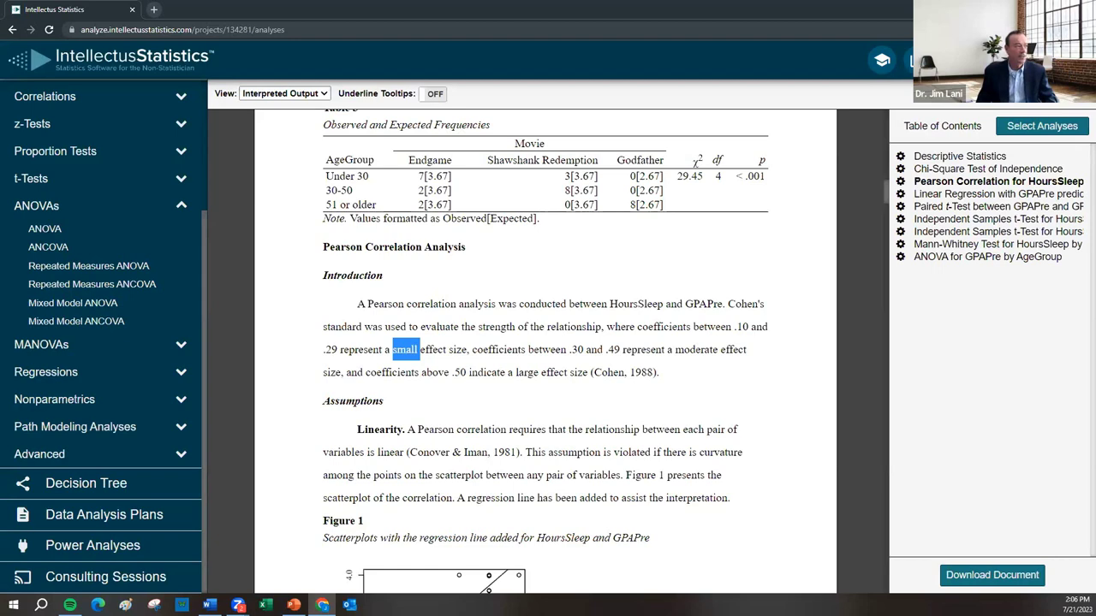
Show the Final Q & A slide of the presentation once more and return to the Intellectus Statistics output.
{"action": "key", "text": "alt+Tab"}
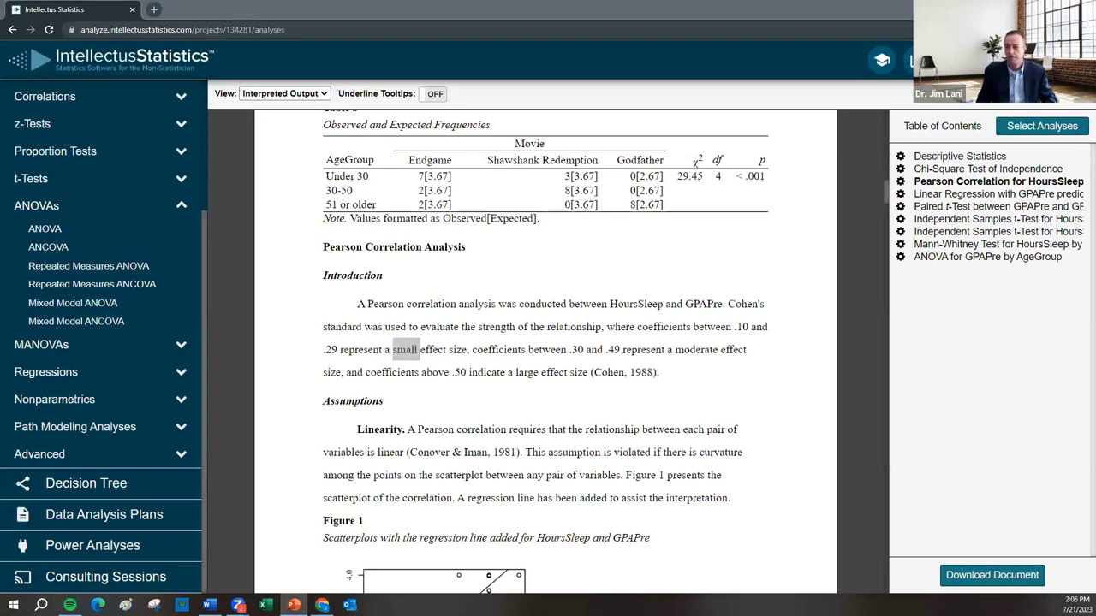
{"action": "key", "text": "shift+F5"}
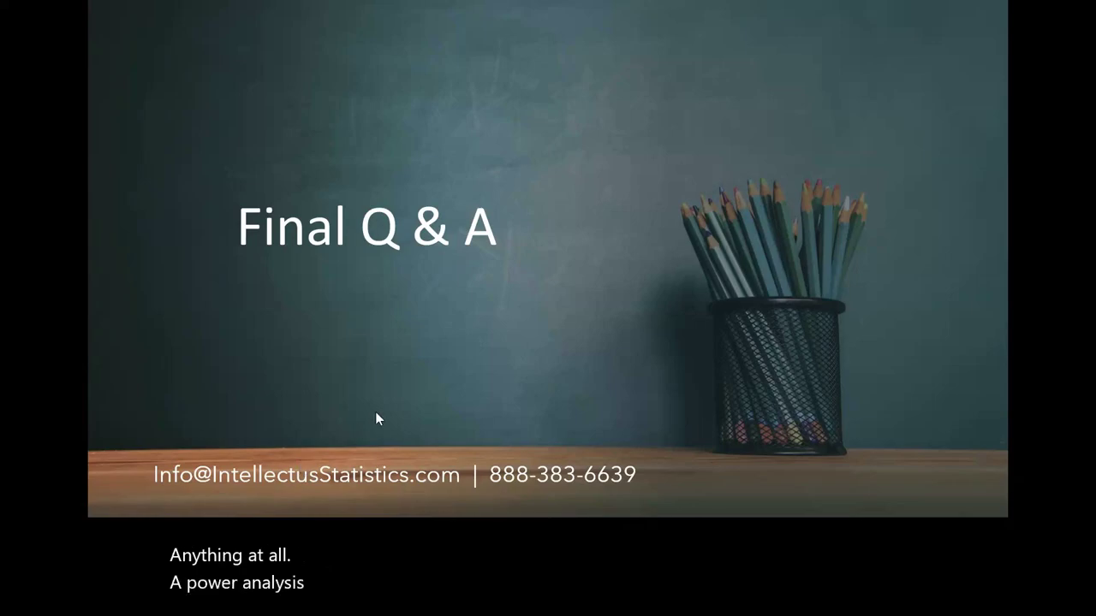
{"action": "key", "text": "alt+Tab"}
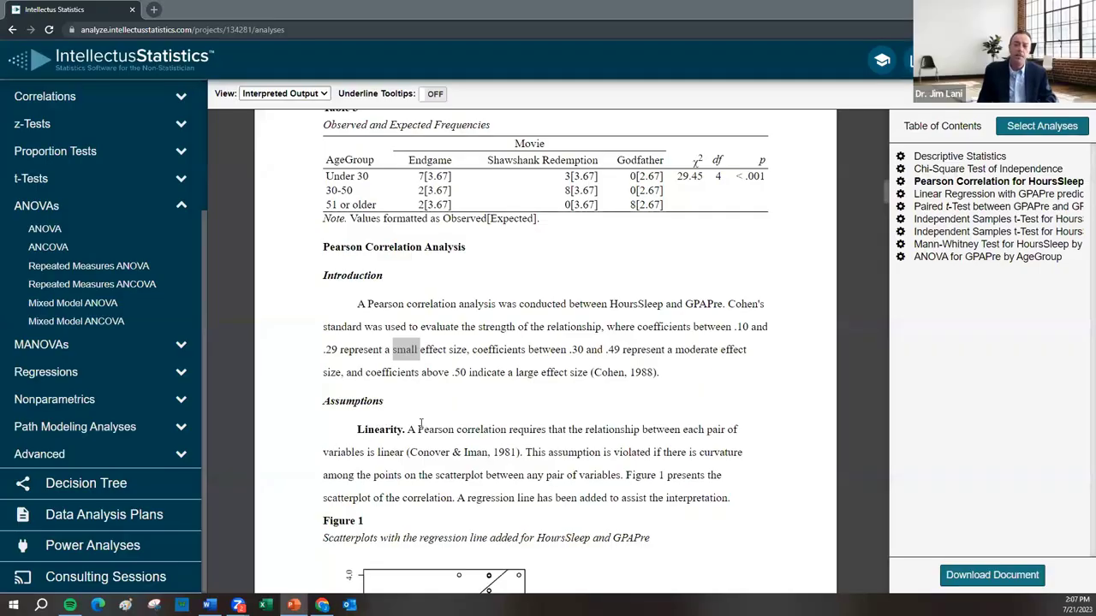
Review the Pearson correlation's Linearity assumption and its Figure 1 scatterplot of HoursSleep and GPAPre.
{"action": "scroll", "coordinate": [349, 372], "scroll_direction": "down", "scroll_amount": 1}
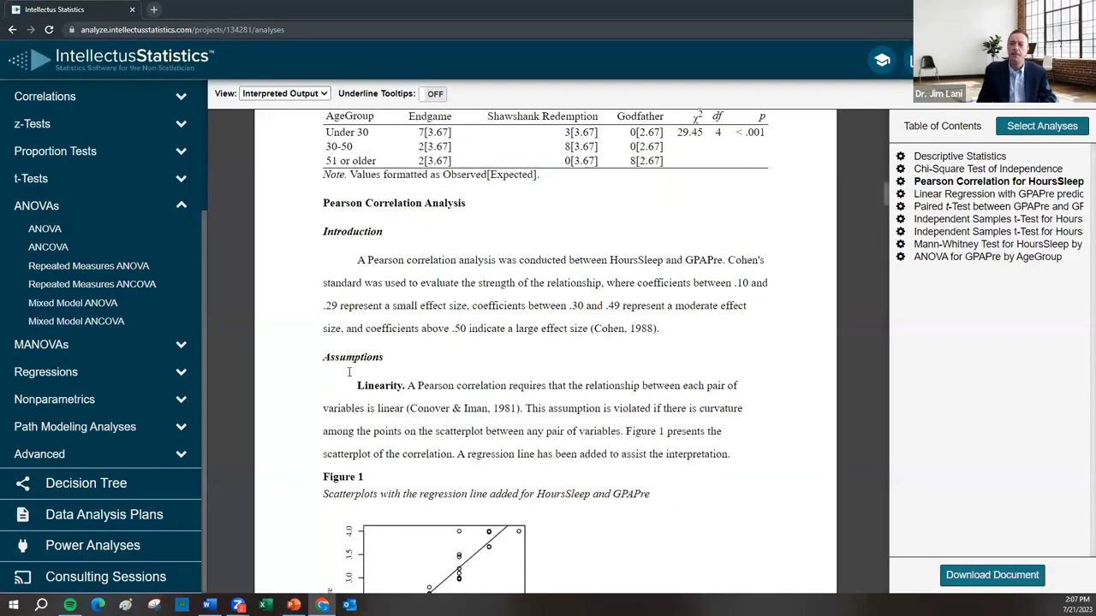
{"action": "scroll", "coordinate": [348, 372], "scroll_direction": "down", "scroll_amount": 4}
{"action": "mouse_move", "coordinate": [325, 369]}
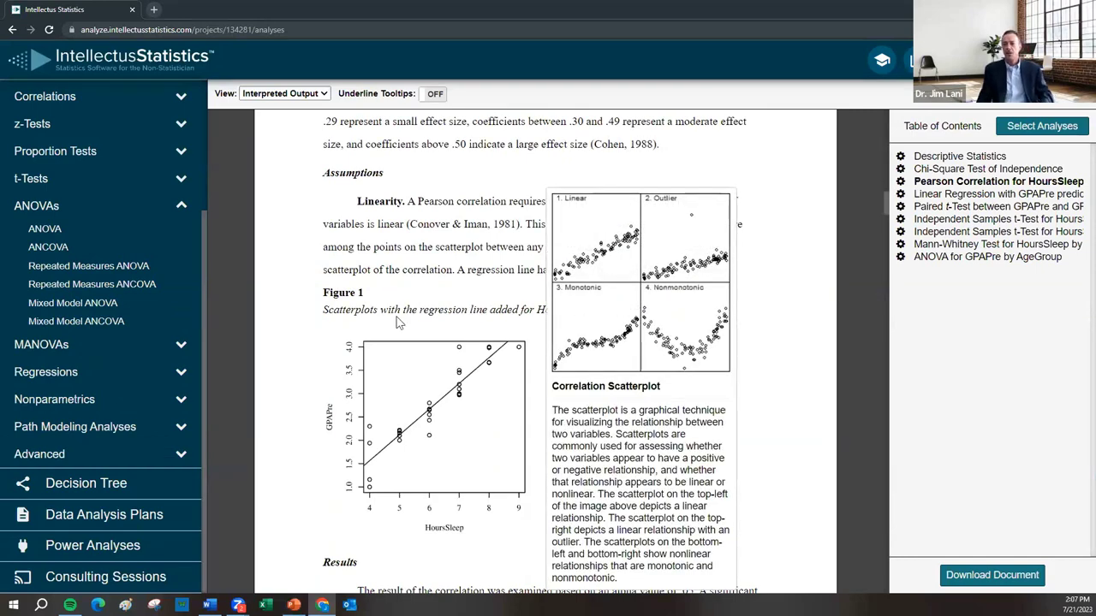
{"action": "scroll", "coordinate": [228, 252], "scroll_direction": "up", "scroll_amount": 4}
Open the project's Management section to show the dataset and its data preparation tools.
{"action": "scroll", "coordinate": [139, 227], "scroll_direction": "up", "scroll_amount": 1}
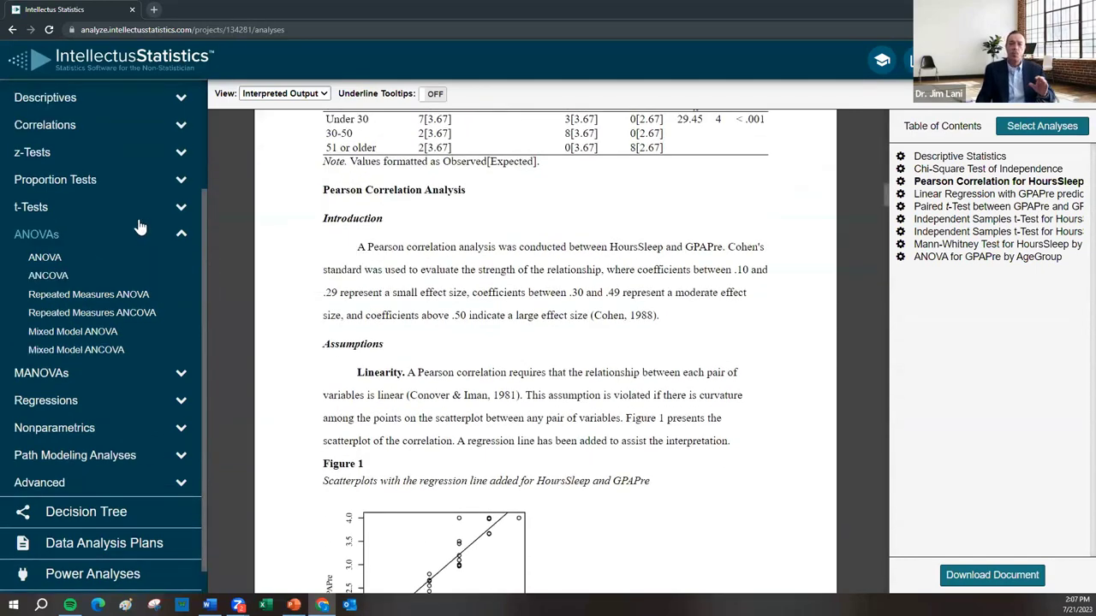
{"action": "scroll", "coordinate": [139, 227], "scroll_direction": "up", "scroll_amount": 3}
{"action": "left_click", "coordinate": [86, 135]}
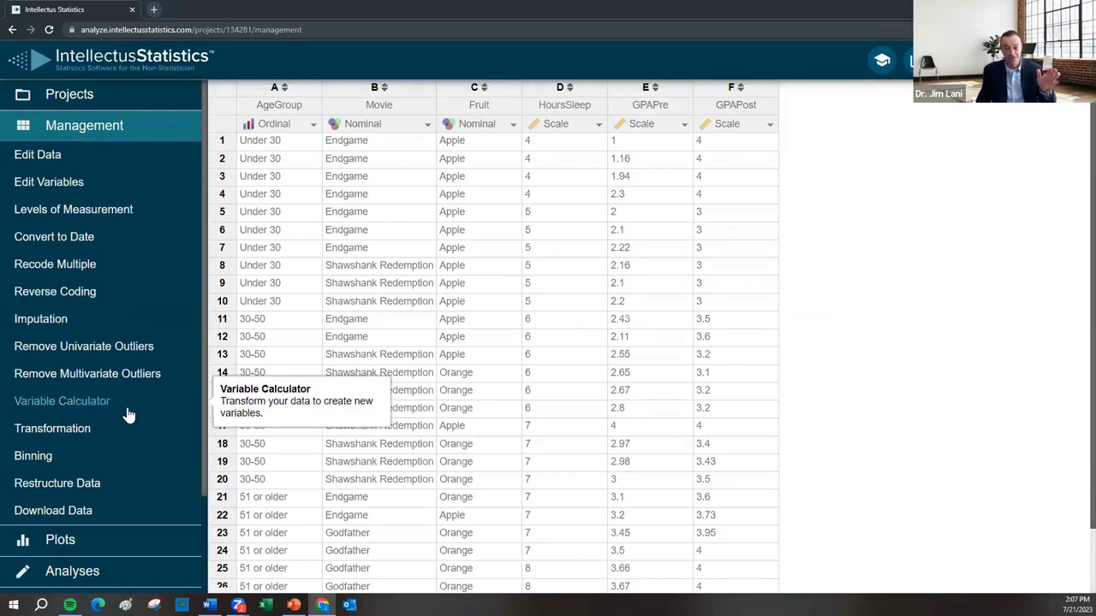
Open the Decision Tree and restart it from the question about the analysis objective.
{"action": "scroll", "coordinate": [129, 414], "scroll_direction": "down", "scroll_amount": 3}
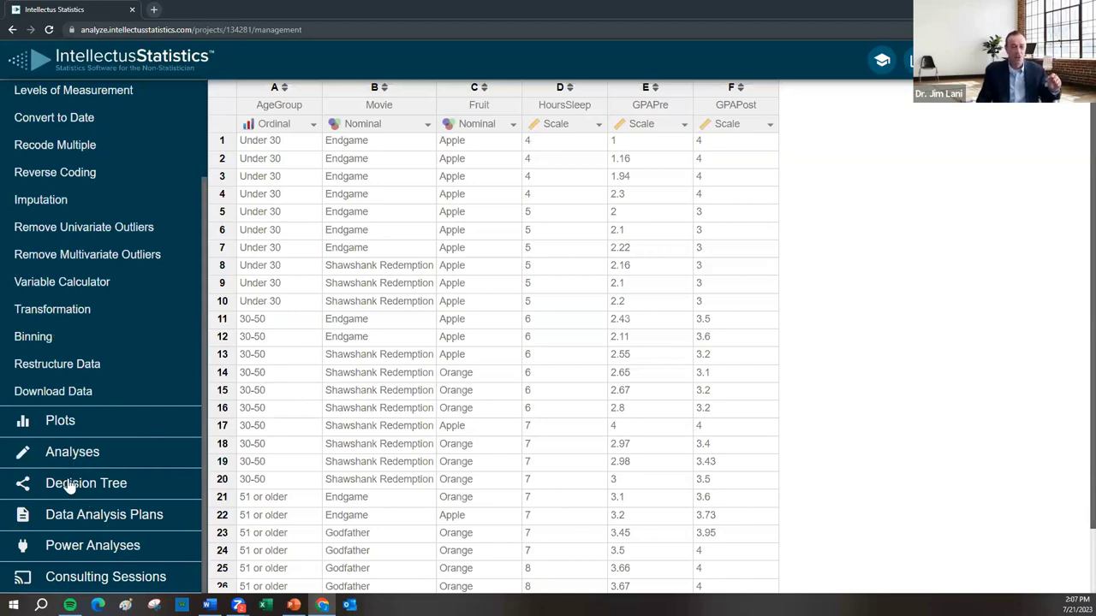
{"action": "left_click", "coordinate": [86, 483]}
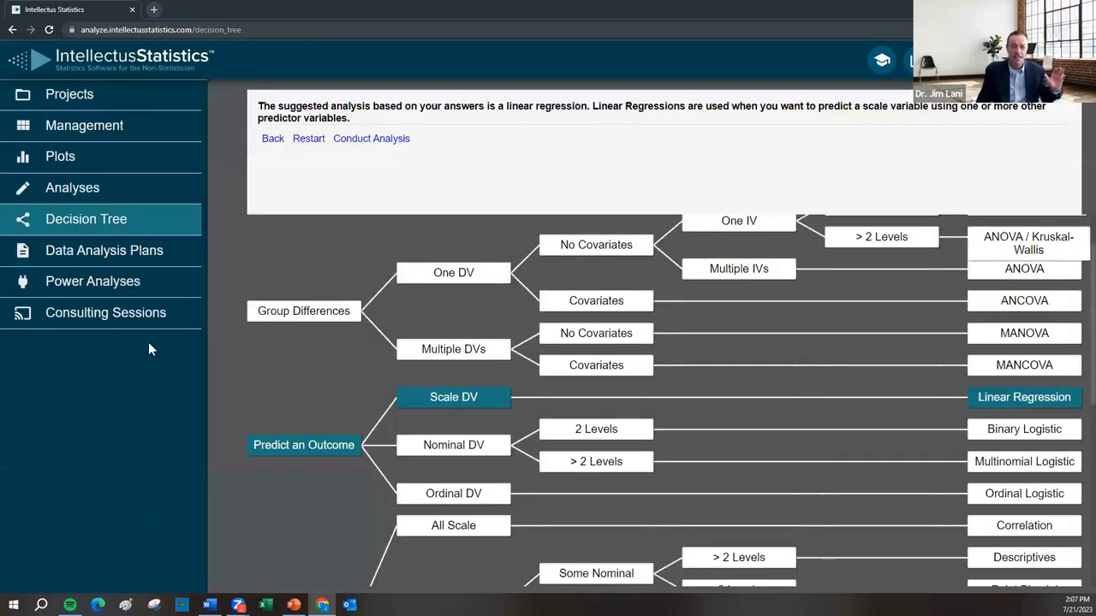
{"action": "left_click", "coordinate": [309, 139]}
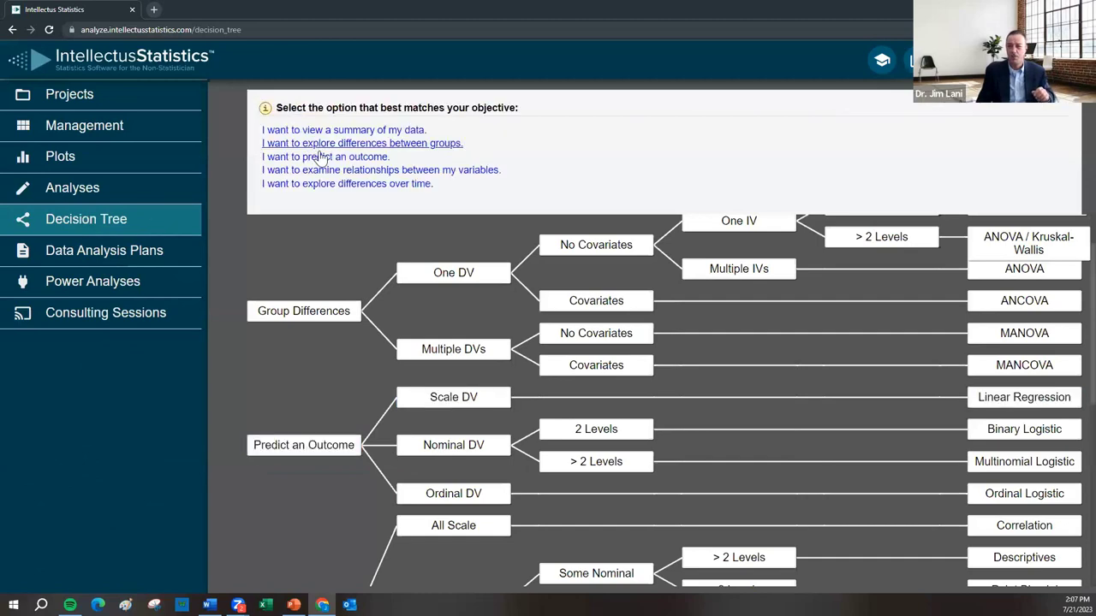
Open the Paired Samples t Test data analysis plan template and review it from the research question through the references.
{"action": "left_click", "coordinate": [82, 253]}
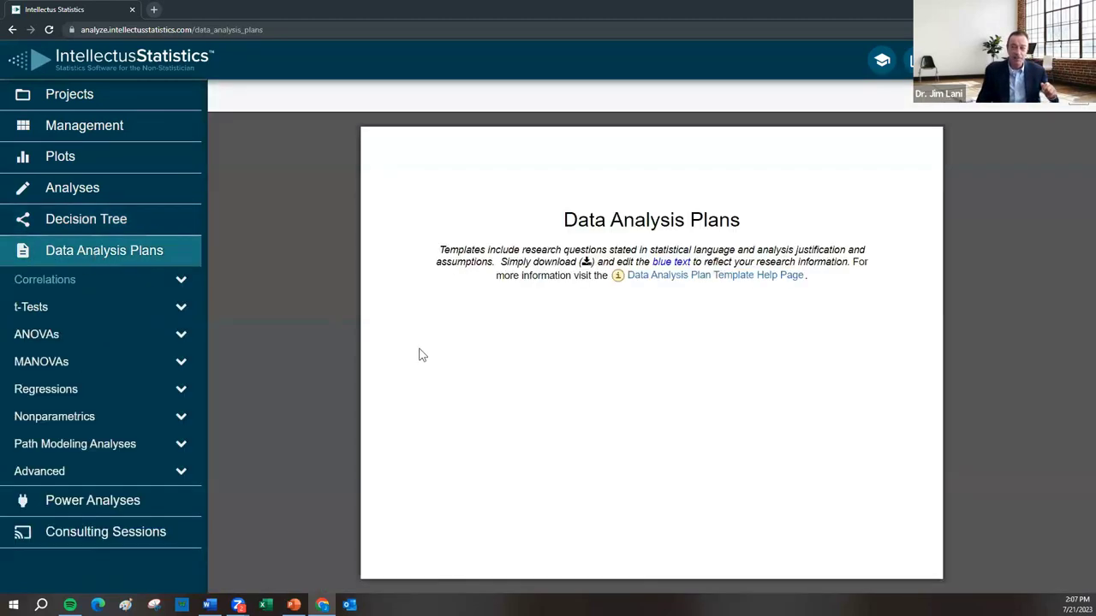
{"action": "left_click", "coordinate": [36, 310]}
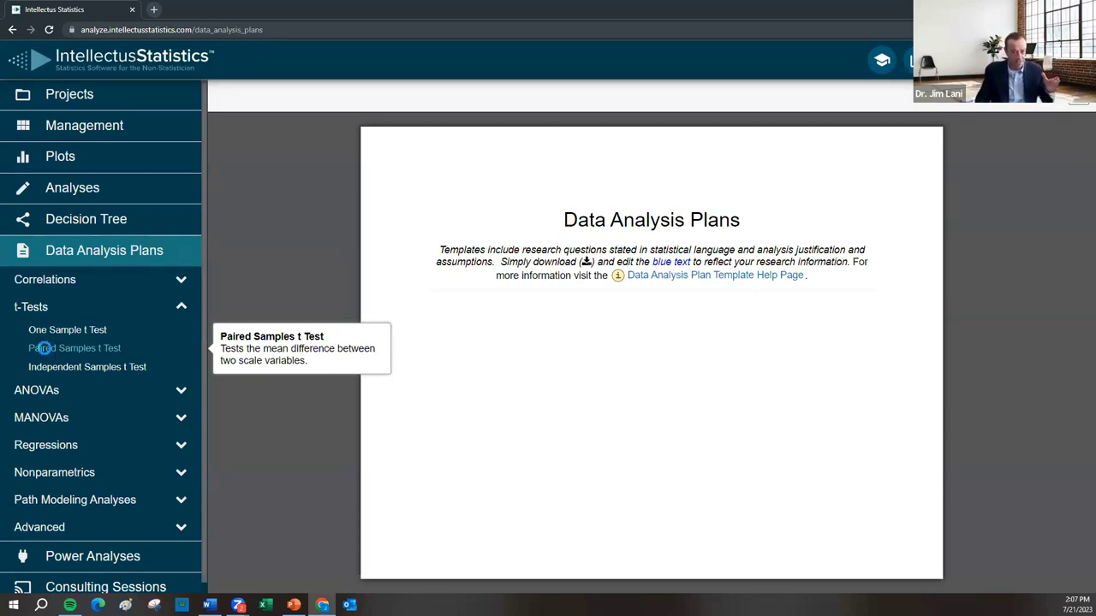
{"action": "left_click", "coordinate": [46, 351]}
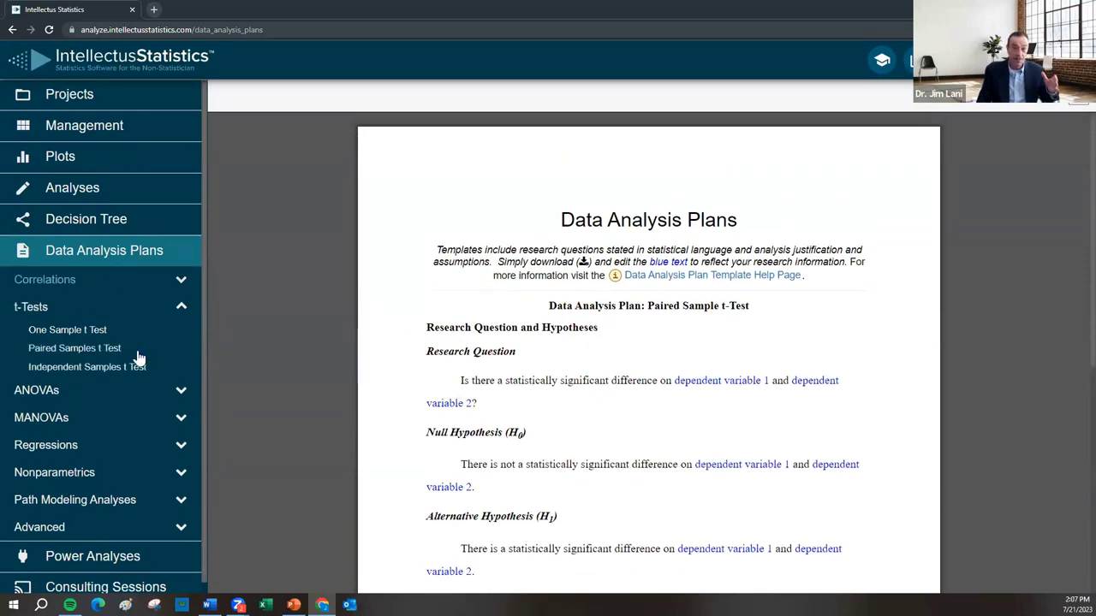
{"action": "scroll", "coordinate": [558, 437], "scroll_direction": "down", "scroll_amount": 3}
{"action": "scroll", "coordinate": [558, 444], "scroll_direction": "down", "scroll_amount": 3}
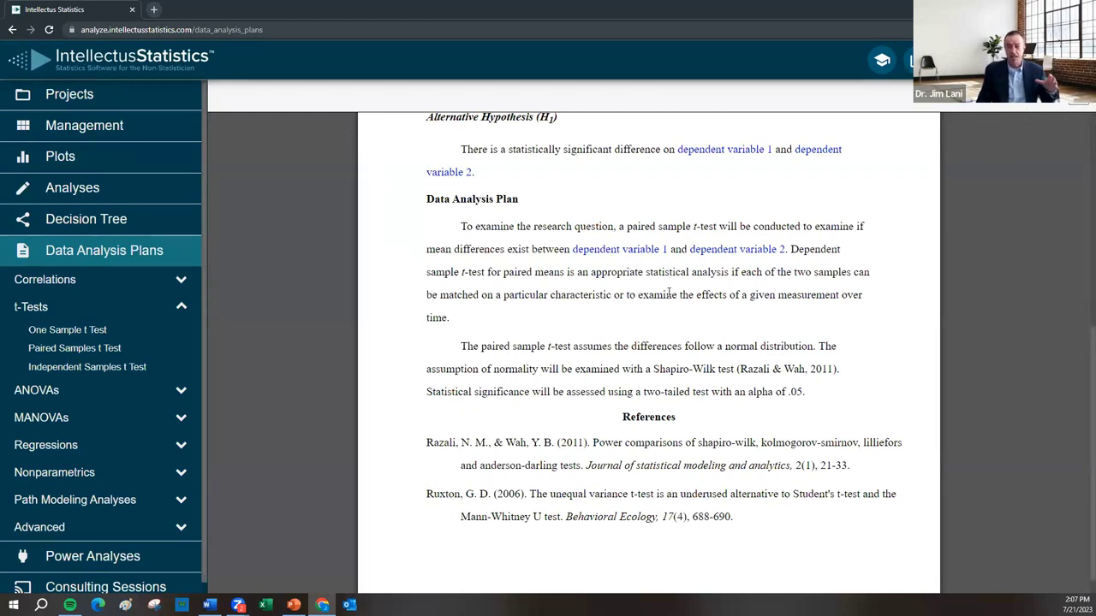
{"action": "left_click", "coordinate": [84, 225]}
{"action": "left_click", "coordinate": [75, 253]}
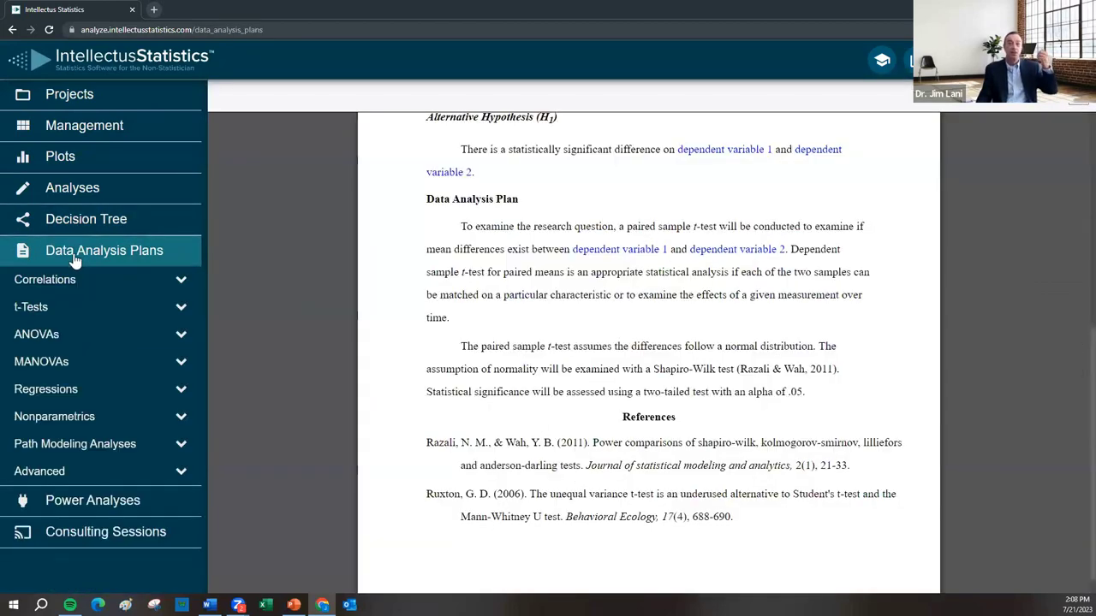
Open the Power Analyses sample size write-up for the Paired Samples t-Test.
{"action": "left_click", "coordinate": [84, 505]}
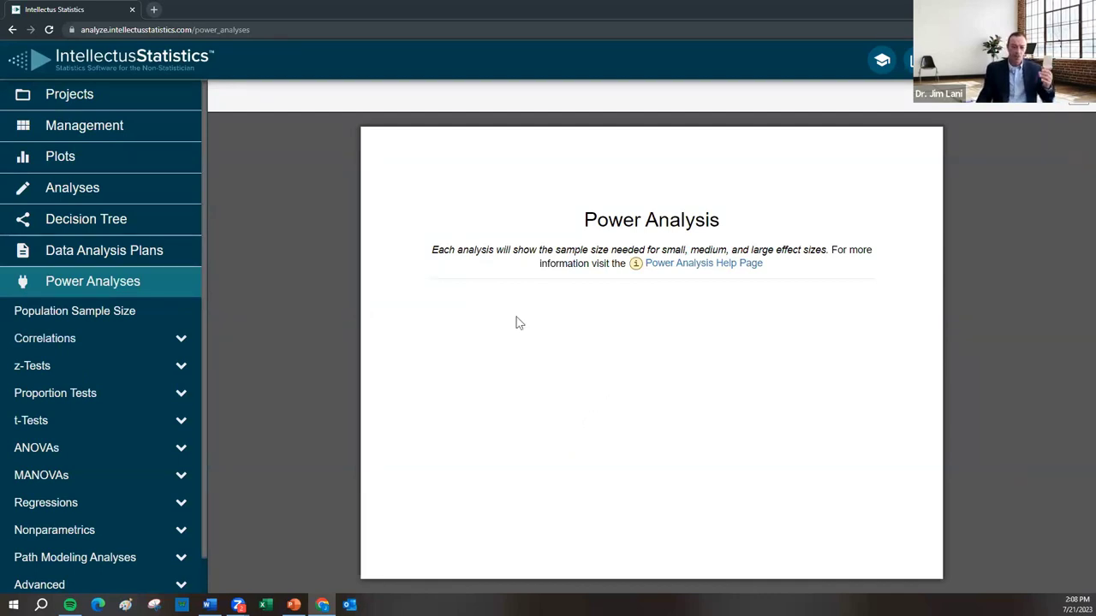
{"action": "left_click", "coordinate": [35, 423]}
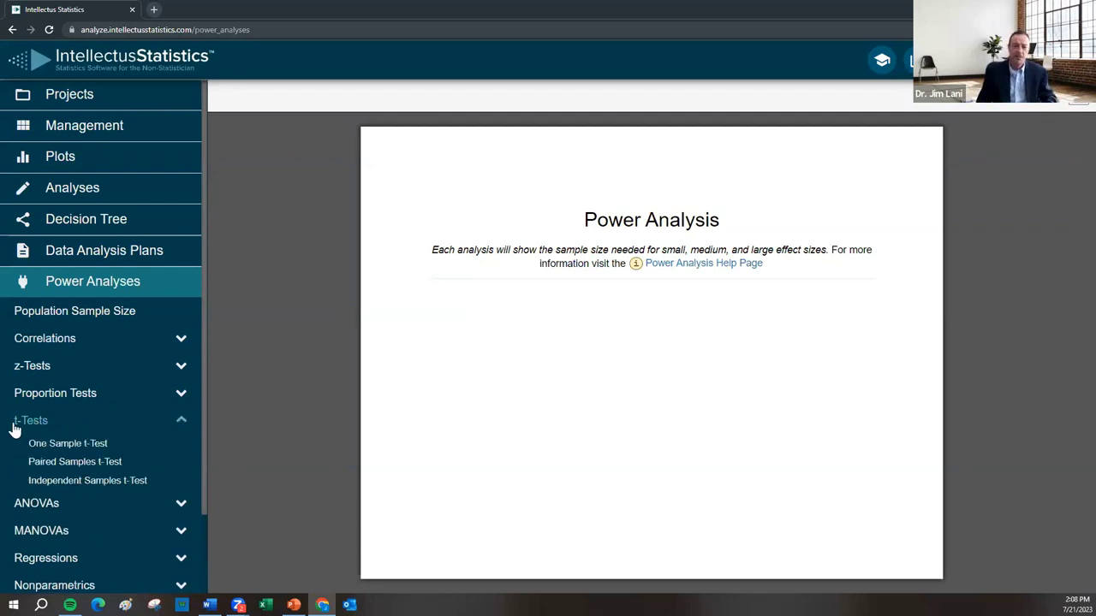
{"action": "scroll", "coordinate": [79, 401], "scroll_direction": "down", "scroll_amount": 2}
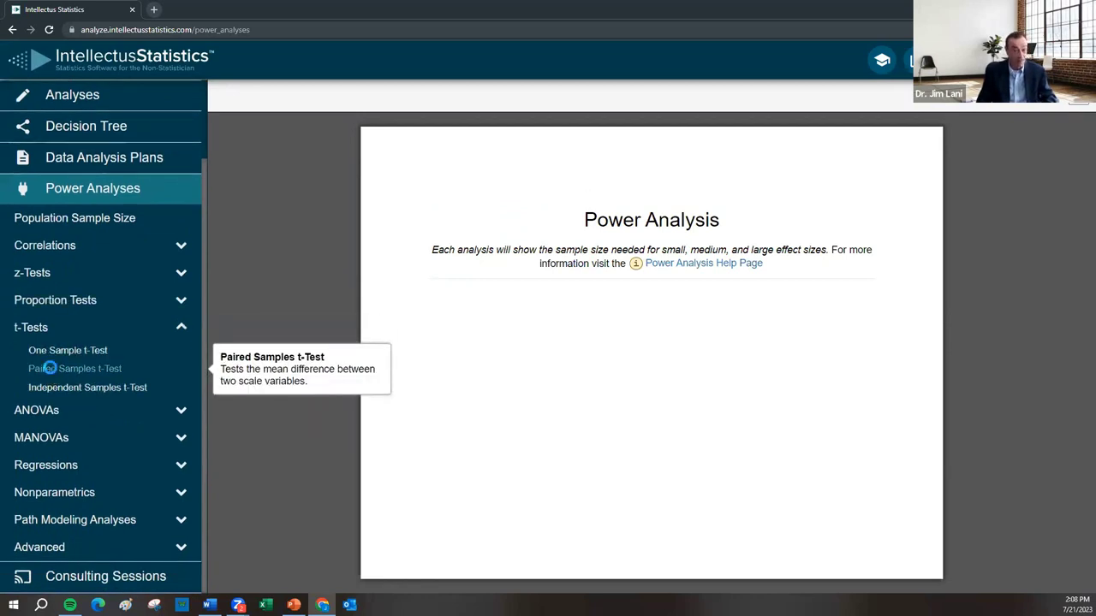
{"action": "left_click", "coordinate": [50, 369]}
{"action": "scroll", "coordinate": [642, 411], "scroll_direction": "down", "scroll_amount": 1}
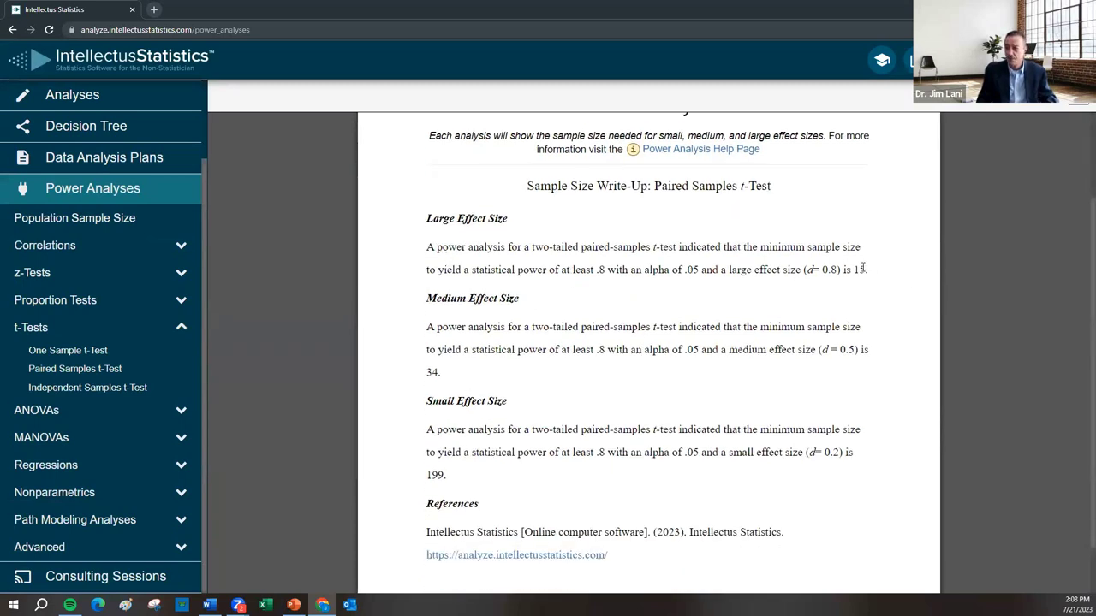
Highlight the minimum sample sizes for large, medium and small effects in the paired samples t-test write-up.
{"action": "double_click", "coordinate": [859, 269]}
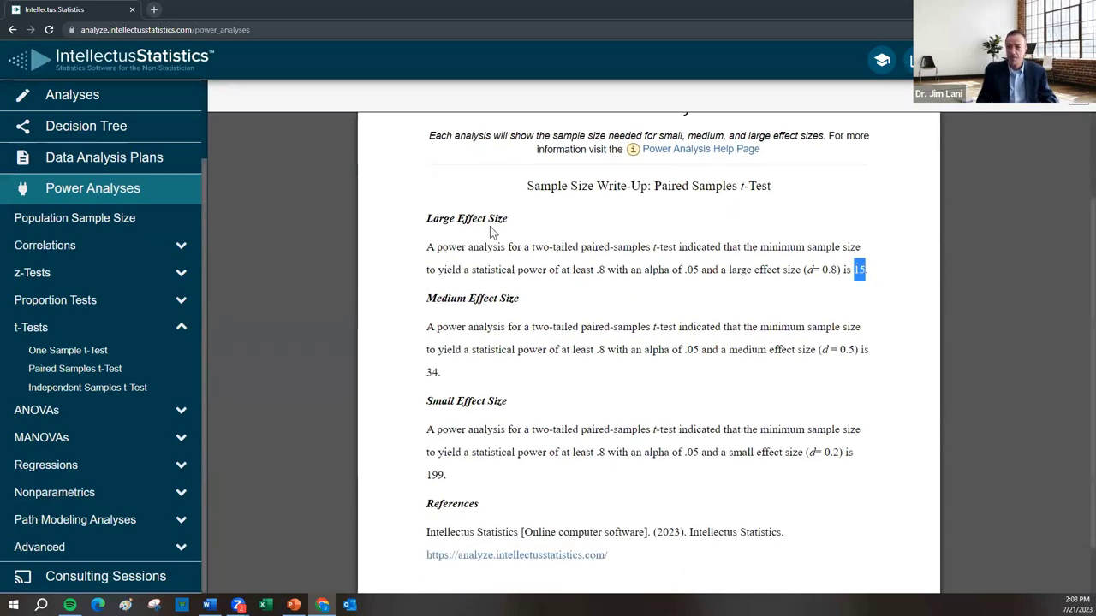
{"action": "double_click", "coordinate": [432, 372]}
{"action": "double_click", "coordinate": [435, 474]}
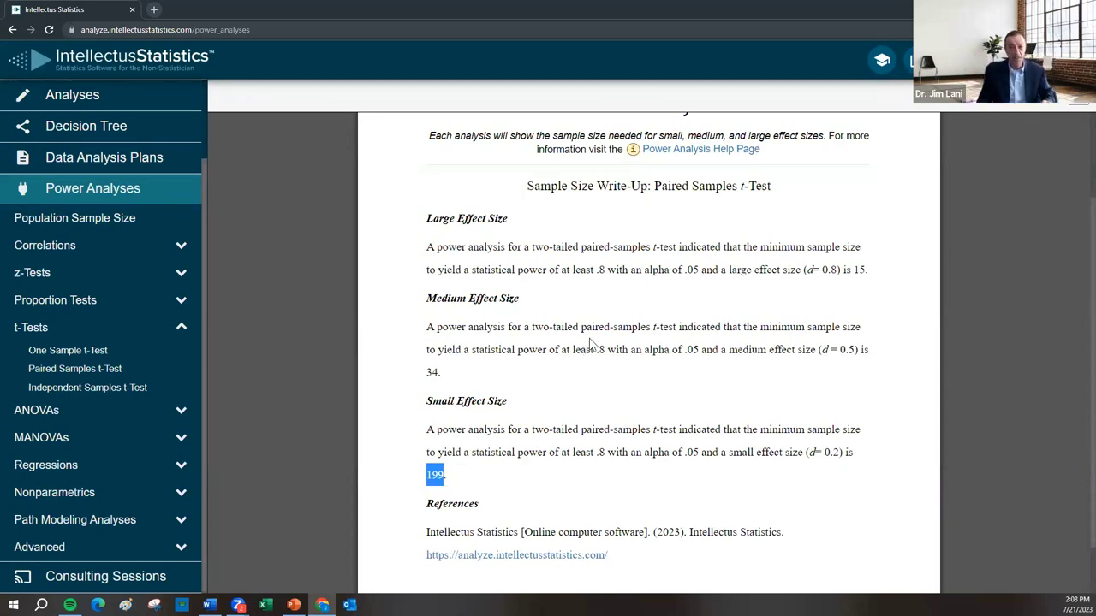
{"action": "left_click", "coordinate": [564, 291]}
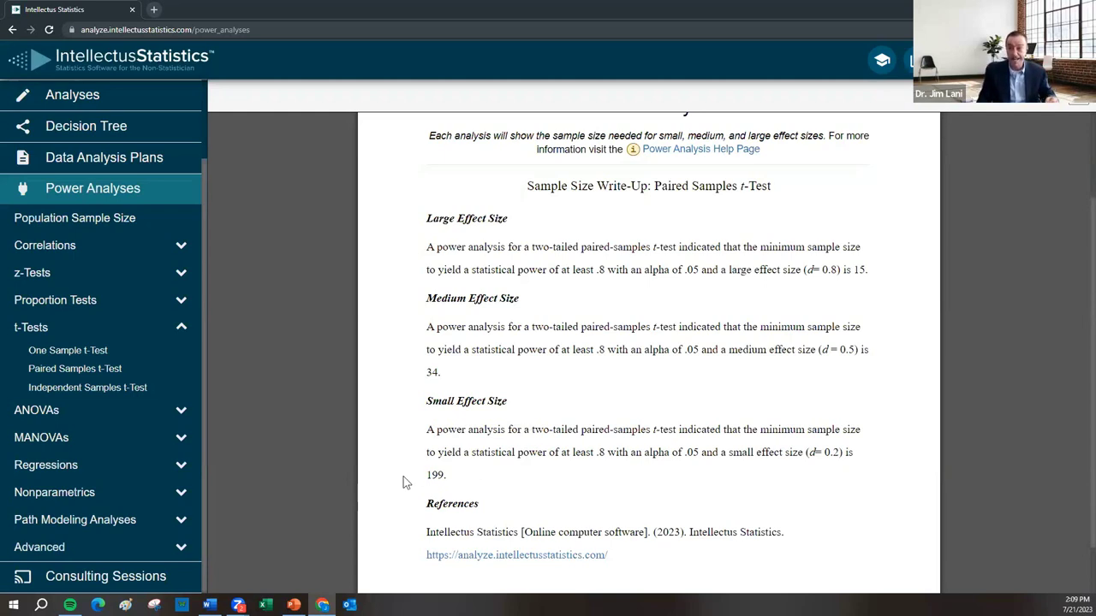
{"action": "double_click", "coordinate": [435, 474]}
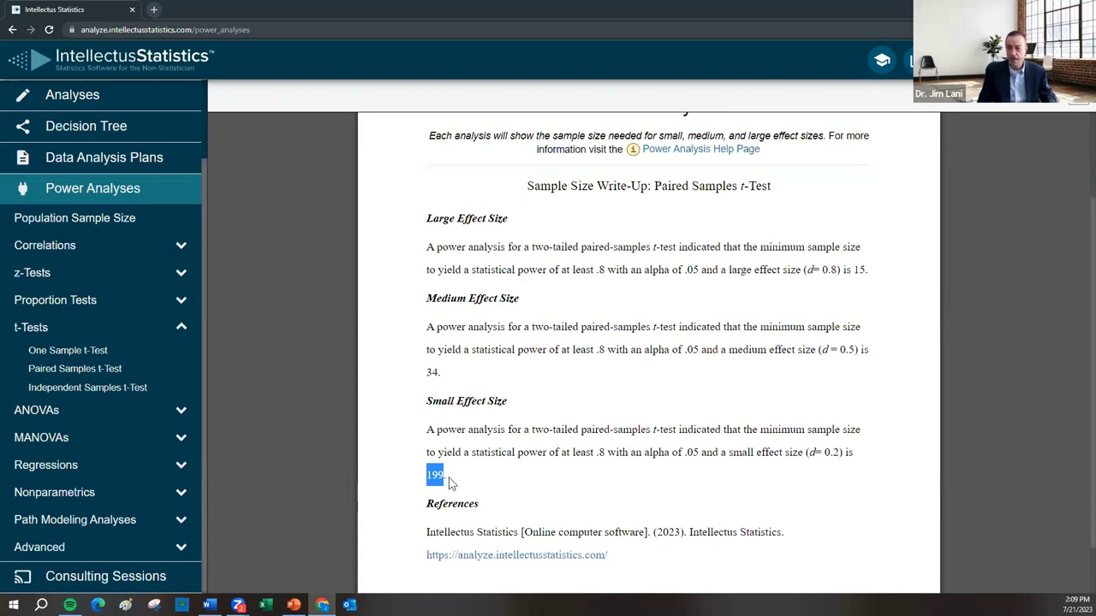
Open the ANOVA power analysis write-up and highlight the minimum sample size for a small effect.
{"action": "left_click", "coordinate": [61, 415]}
{"action": "left_click", "coordinate": [44, 378]}
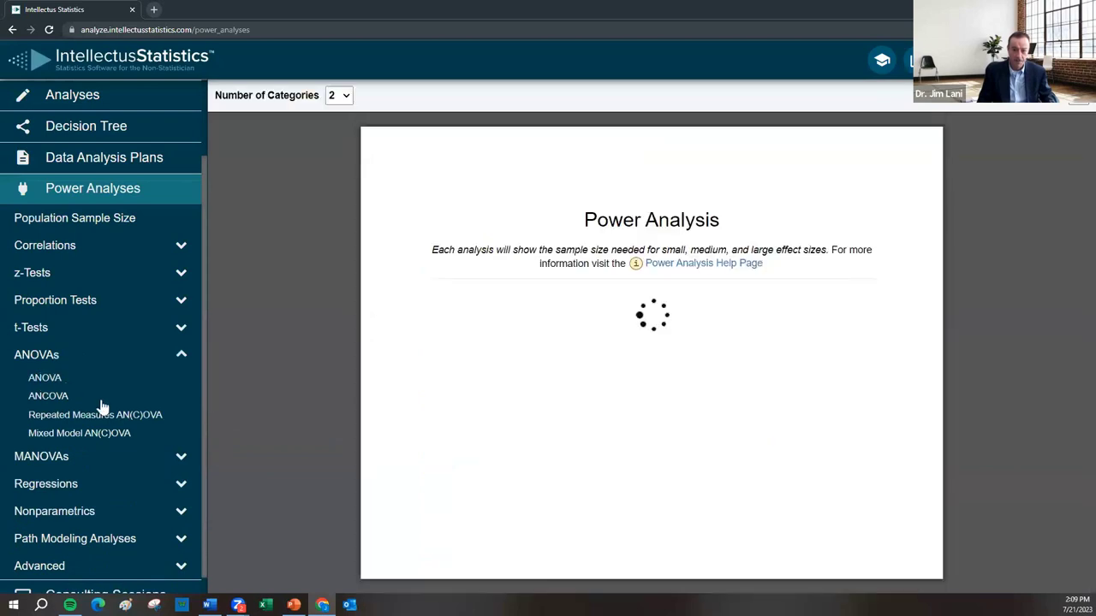
{"action": "scroll", "coordinate": [648, 409], "scroll_direction": "down", "scroll_amount": 3}
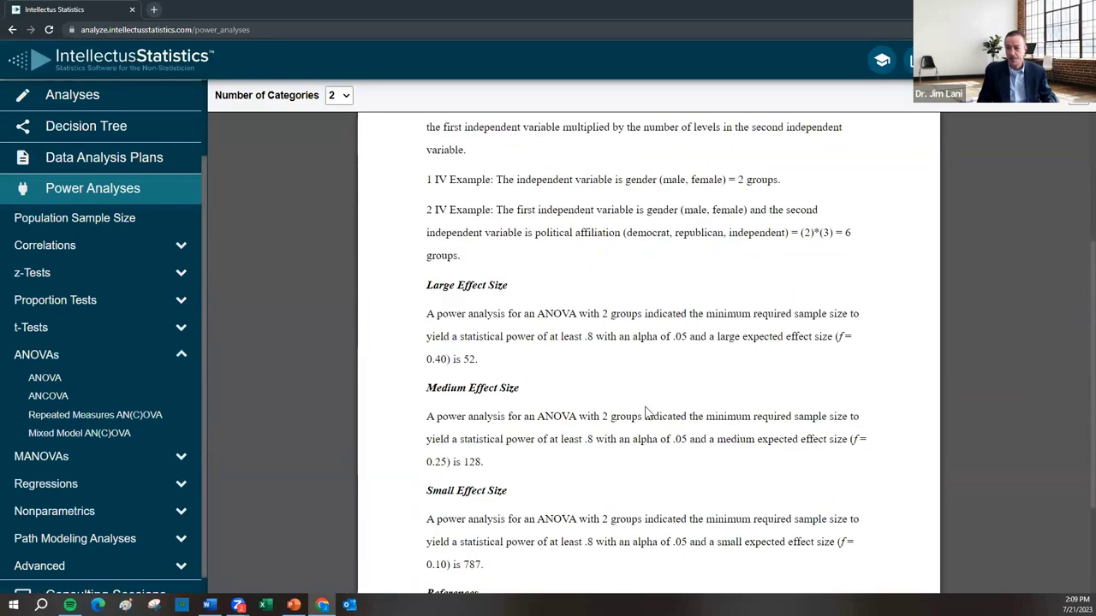
{"action": "scroll", "coordinate": [641, 406], "scroll_direction": "down", "scroll_amount": 1}
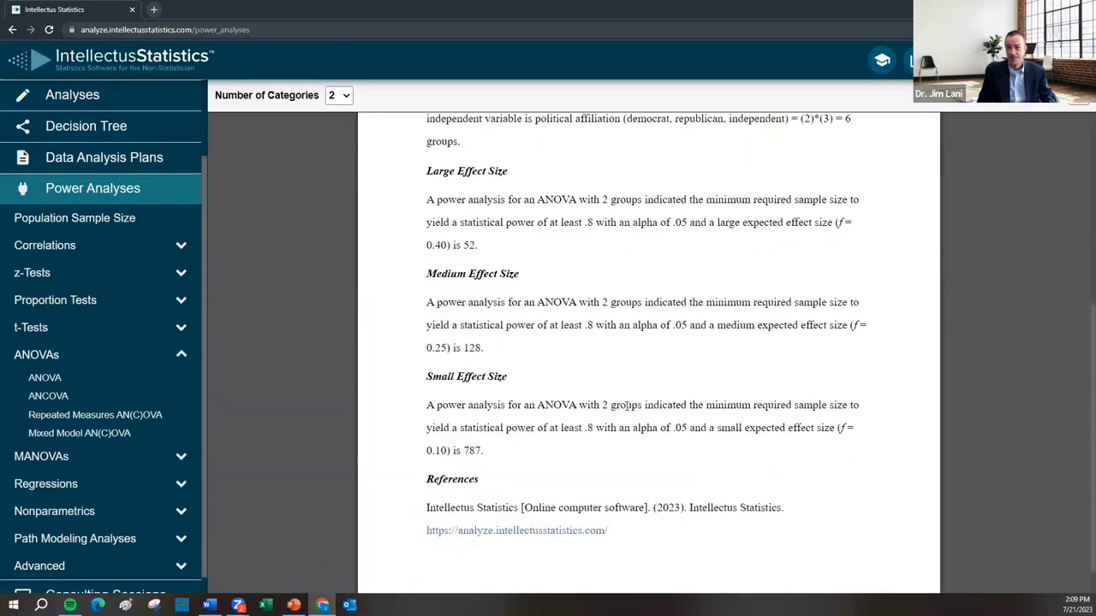
{"action": "double_click", "coordinate": [471, 451]}
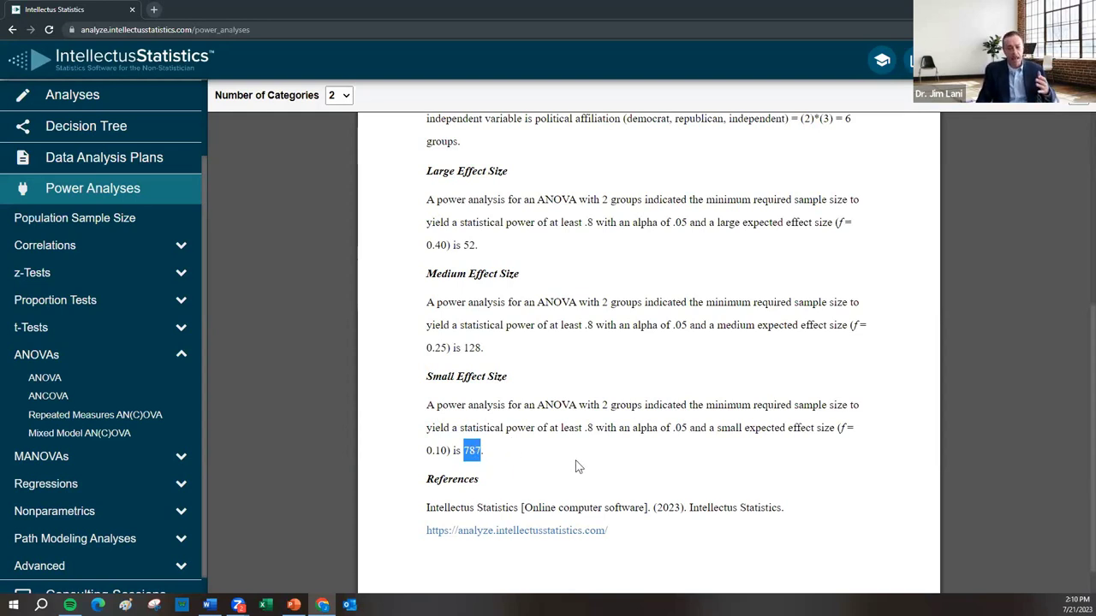
Review the ANOVA sample size write-up, including its note on independent variables and the three effect size paragraphs.
{"action": "scroll", "coordinate": [575, 467], "scroll_direction": "up", "scroll_amount": 1}
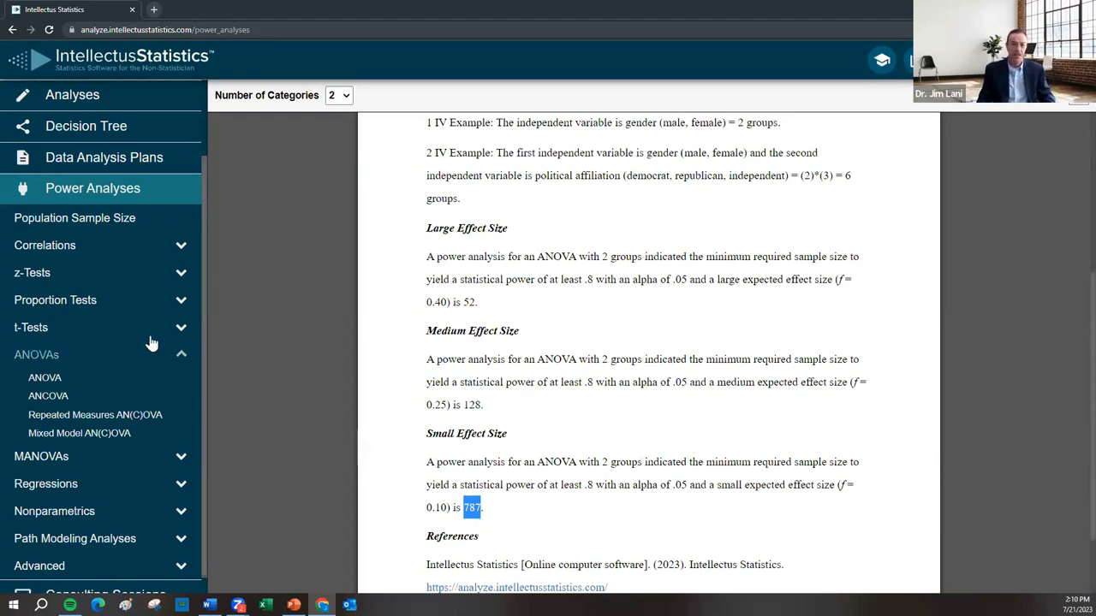
{"action": "scroll", "coordinate": [10, 318], "scroll_direction": "up", "scroll_amount": 1}
{"action": "scroll", "coordinate": [28, 319], "scroll_direction": "down", "scroll_amount": 1}
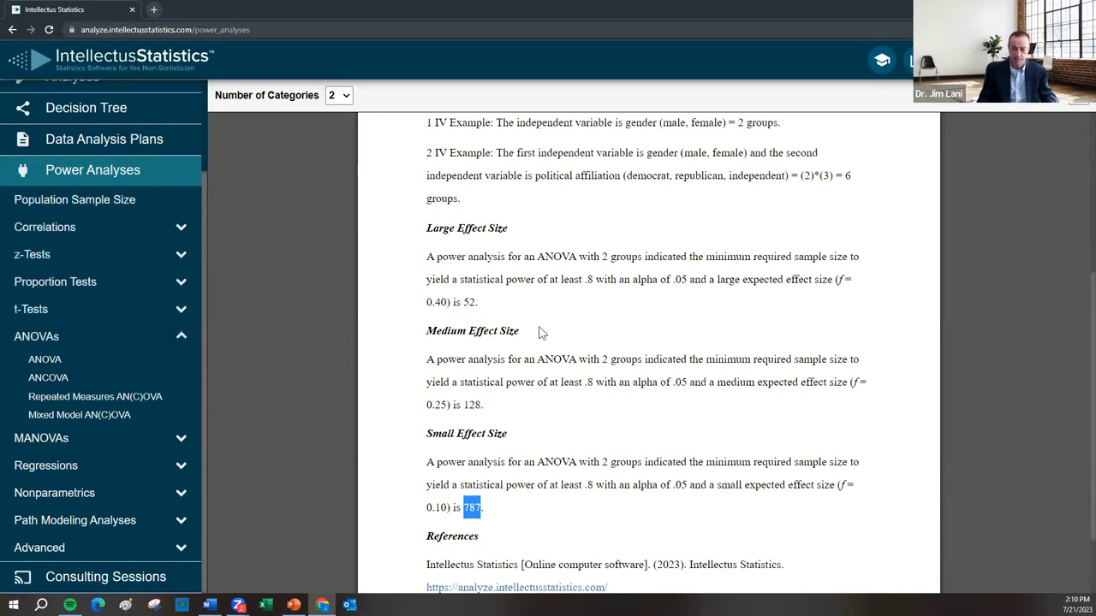
{"action": "left_click", "coordinate": [647, 334]}
{"action": "scroll", "coordinate": [648, 334], "scroll_direction": "up", "scroll_amount": 2}
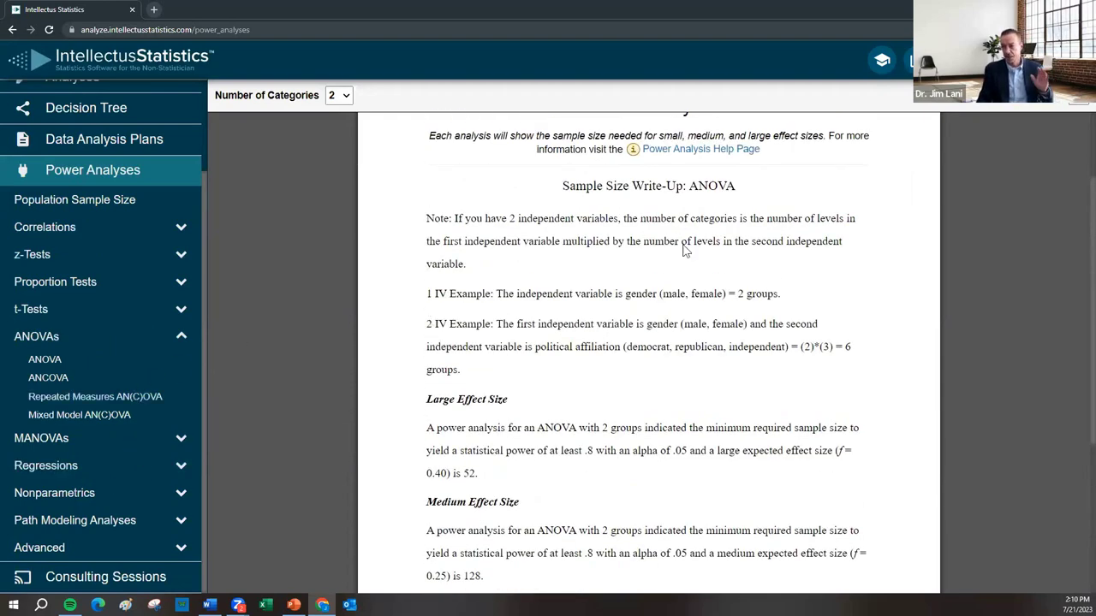
{"action": "scroll", "coordinate": [600, 329], "scroll_direction": "down", "scroll_amount": 3}
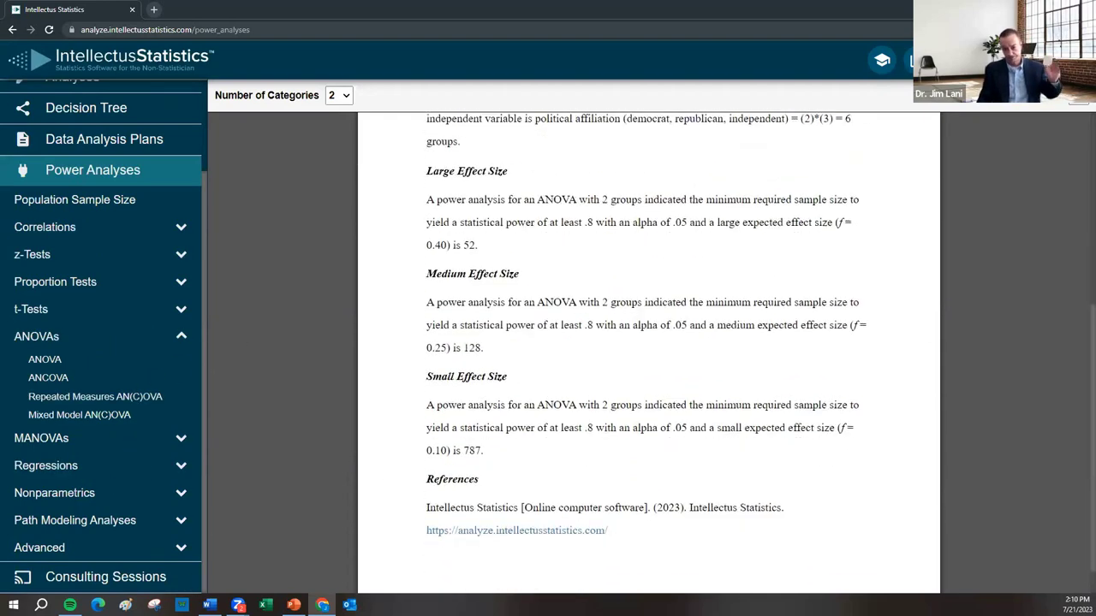
Show the schedule of Consulting Sessions and return to the project's Management data view.
{"action": "left_click", "coordinate": [115, 579]}
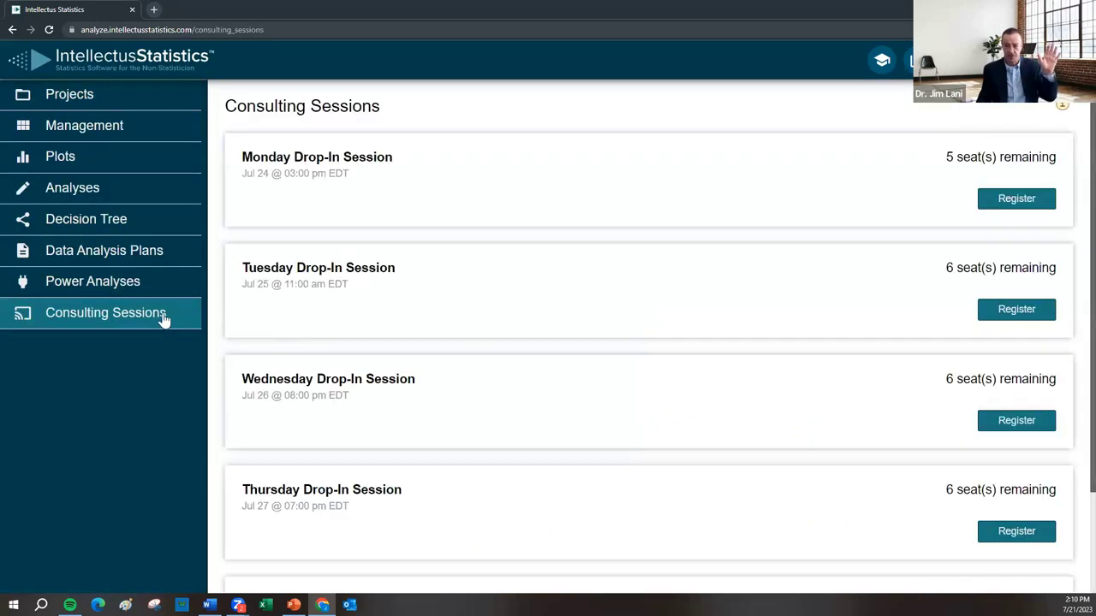
{"action": "left_click", "coordinate": [64, 125]}
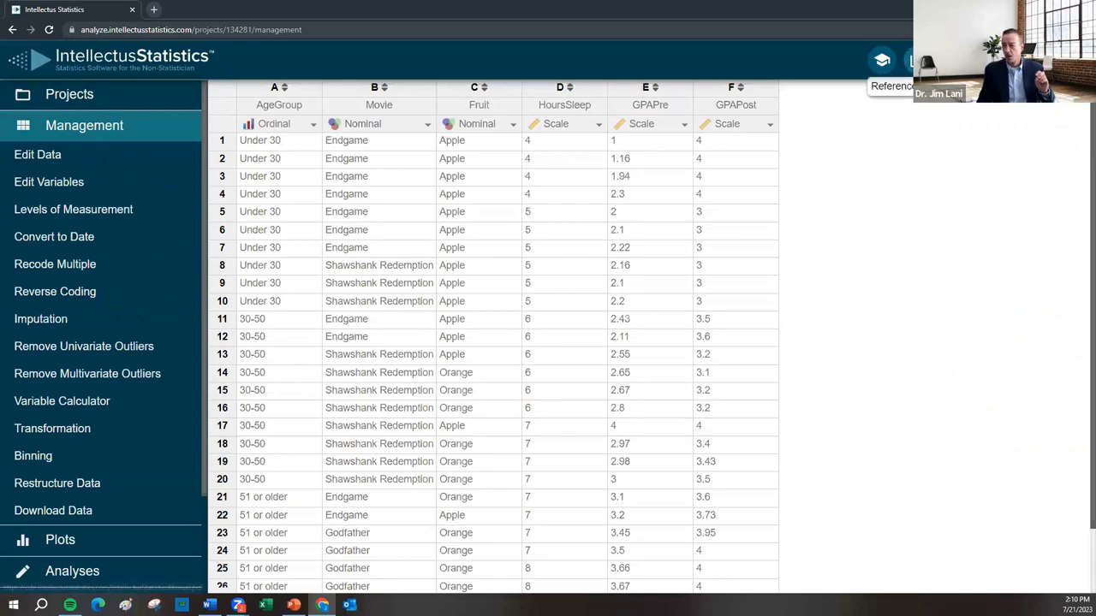
Open the How to Videos reference page and look through its playlist filters and Overview videos.
{"action": "left_click", "coordinate": [882, 60]}
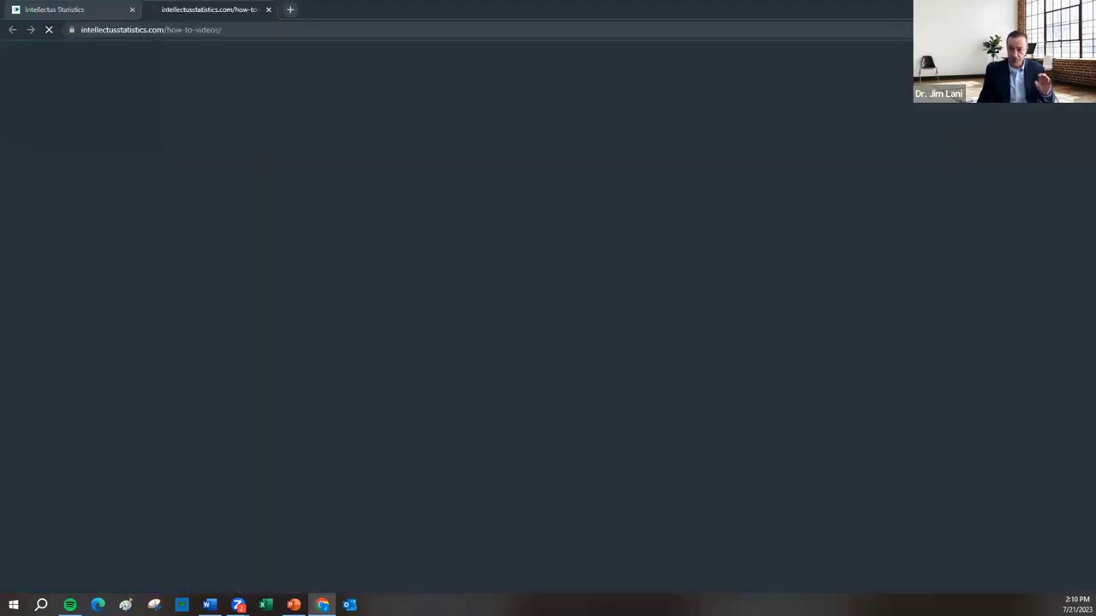
{"action": "scroll", "coordinate": [490, 387], "scroll_direction": "down", "scroll_amount": 3}
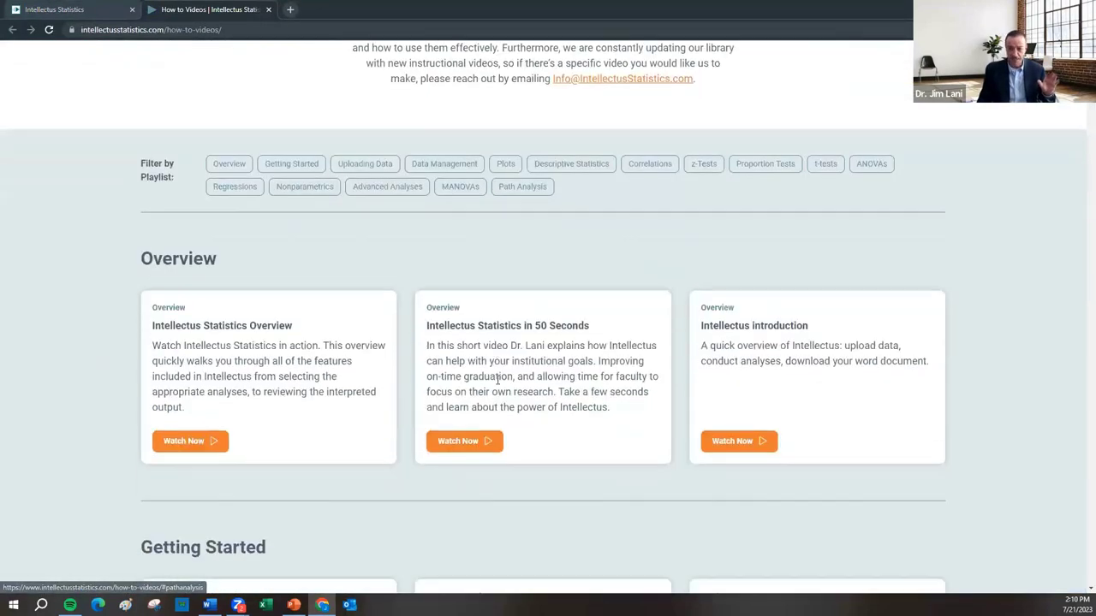
Show the Intellectus Courses product catalogue from the project and return to its Management data view.
{"action": "scroll", "coordinate": [490, 387], "scroll_direction": "up", "scroll_amount": 4}
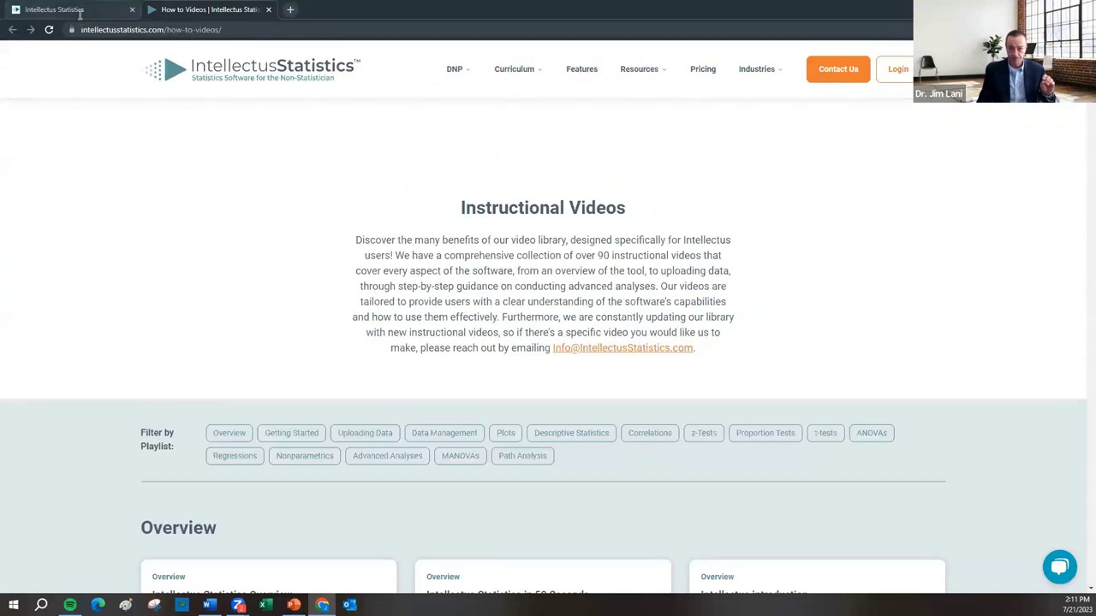
{"action": "left_click", "coordinate": [76, 10]}
{"action": "scroll", "coordinate": [124, 522], "scroll_direction": "down", "scroll_amount": 2}
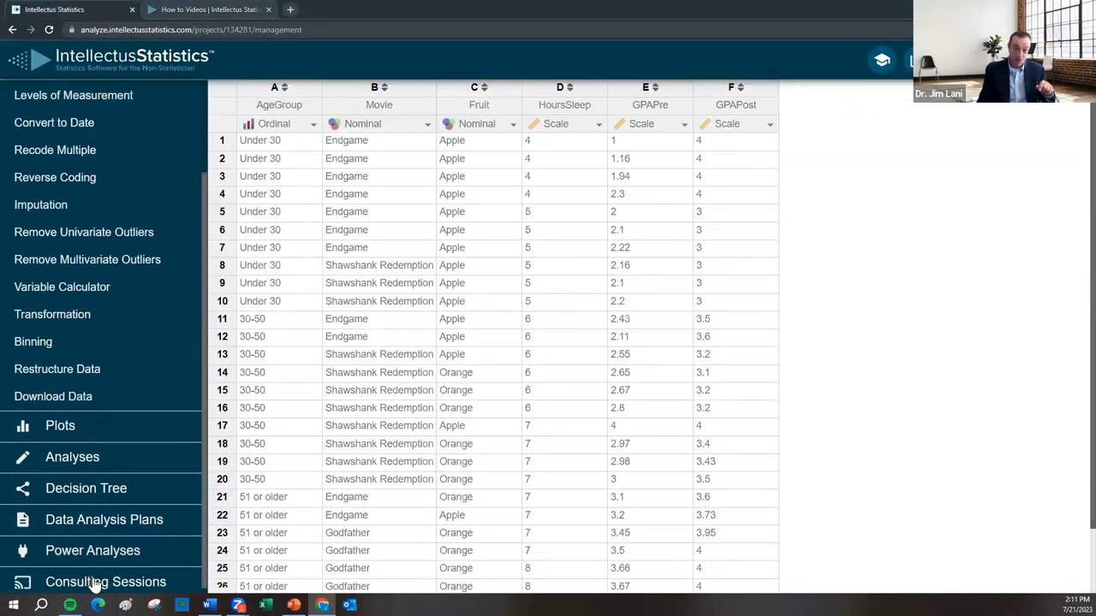
{"action": "left_click", "coordinate": [882, 65]}
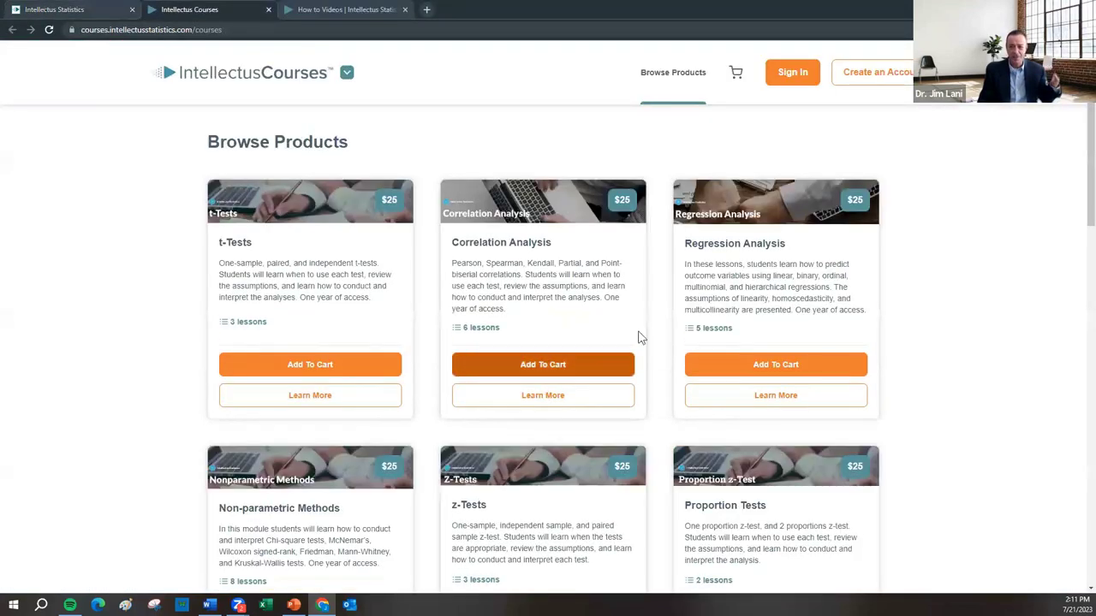
{"action": "left_click", "coordinate": [73, 12]}
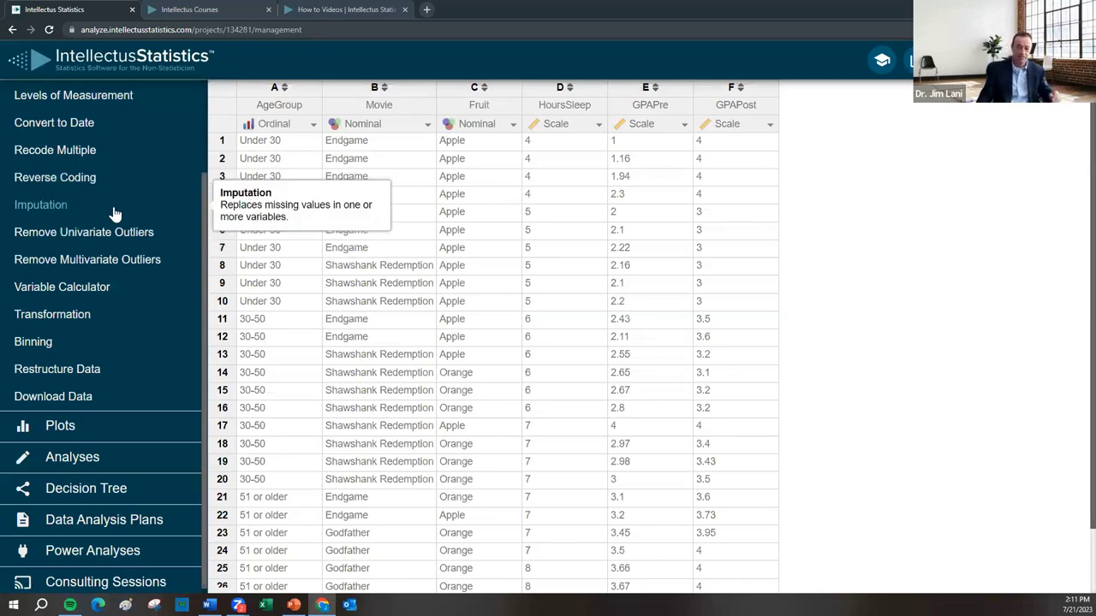
{"action": "scroll", "coordinate": [107, 214], "scroll_direction": "up", "scroll_amount": 2}
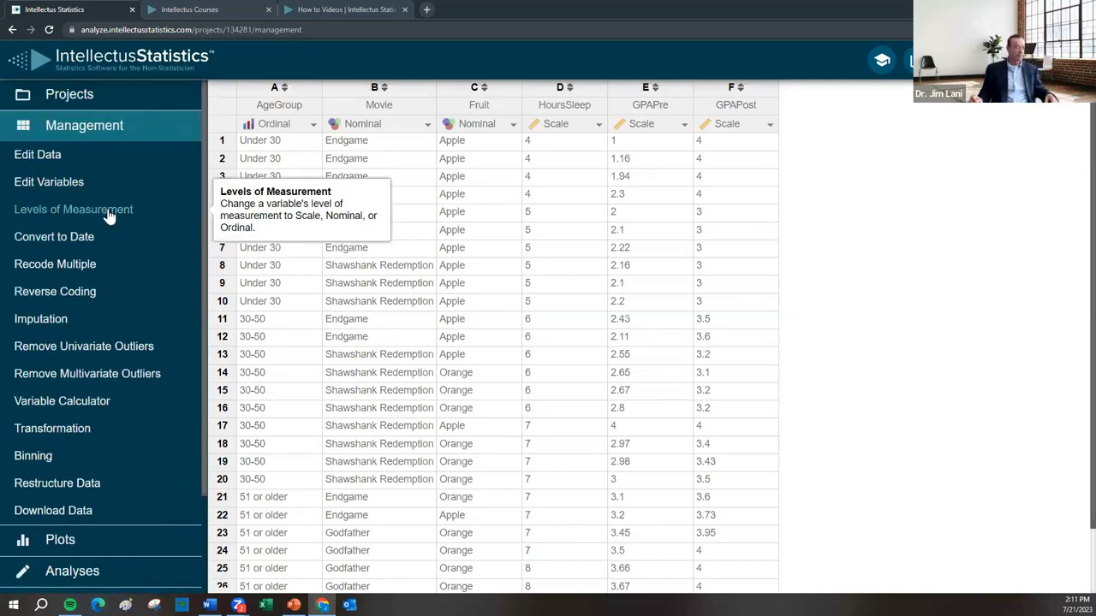
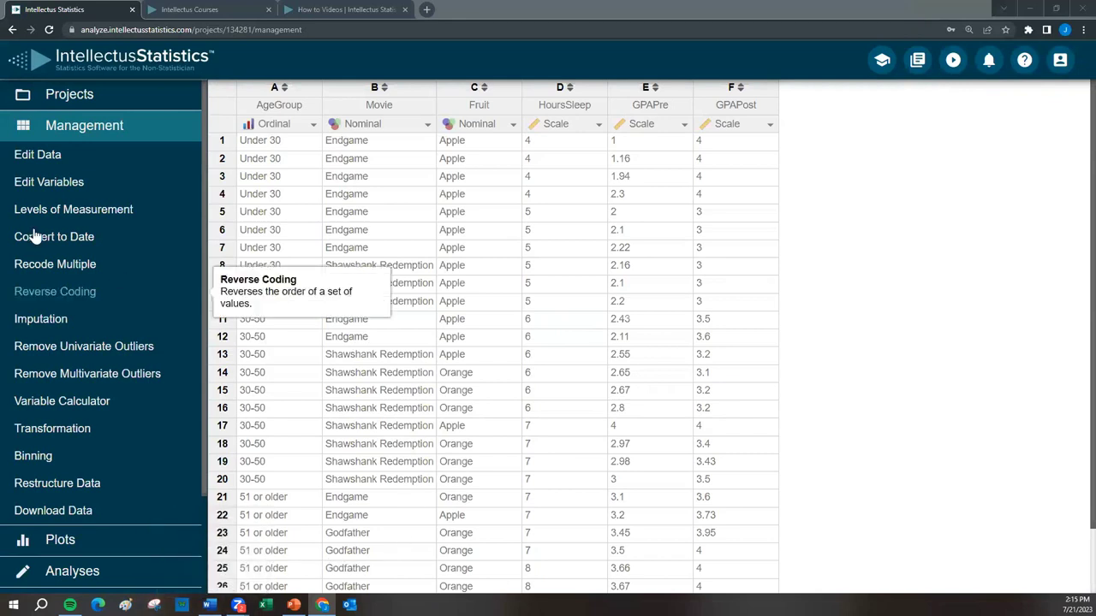
{"action": "left_click", "coordinate": [66, 155]}
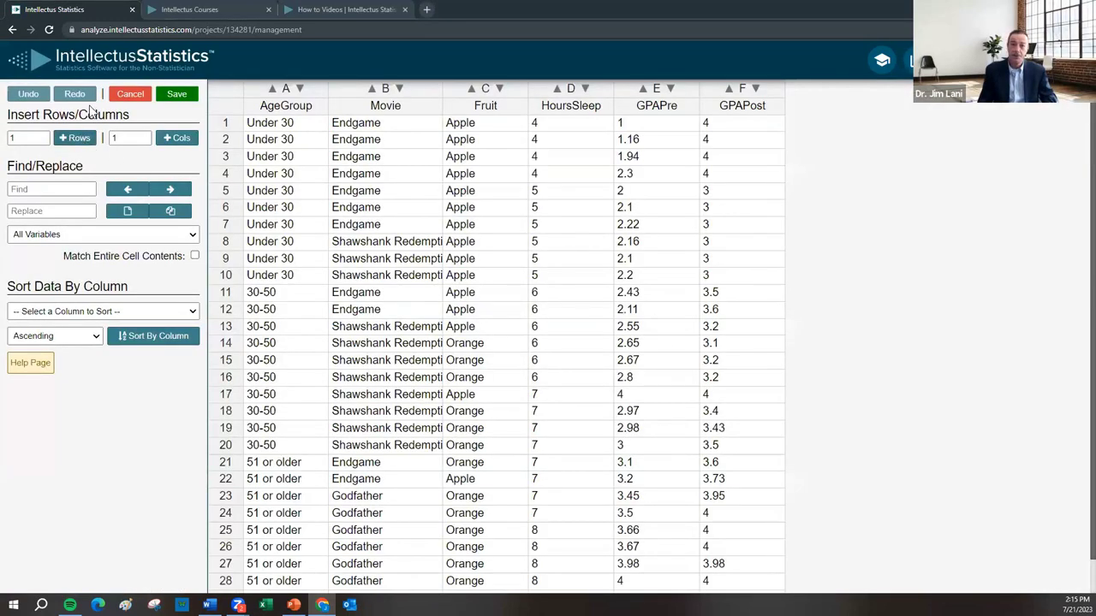
{"action": "left_click", "coordinate": [190, 95]}
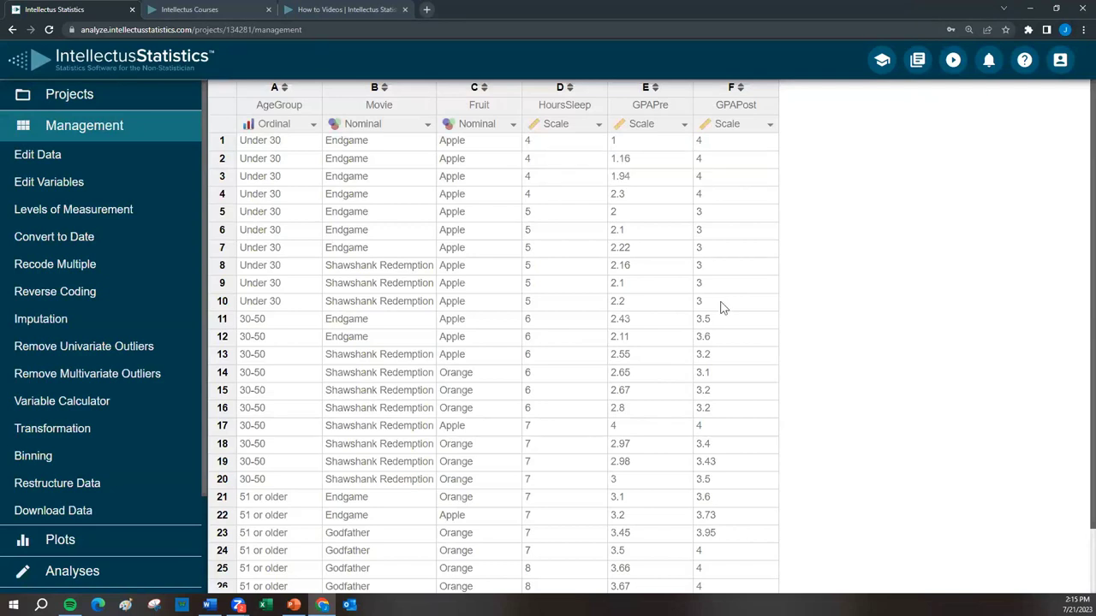
{"action": "left_click", "coordinate": [544, 271]}
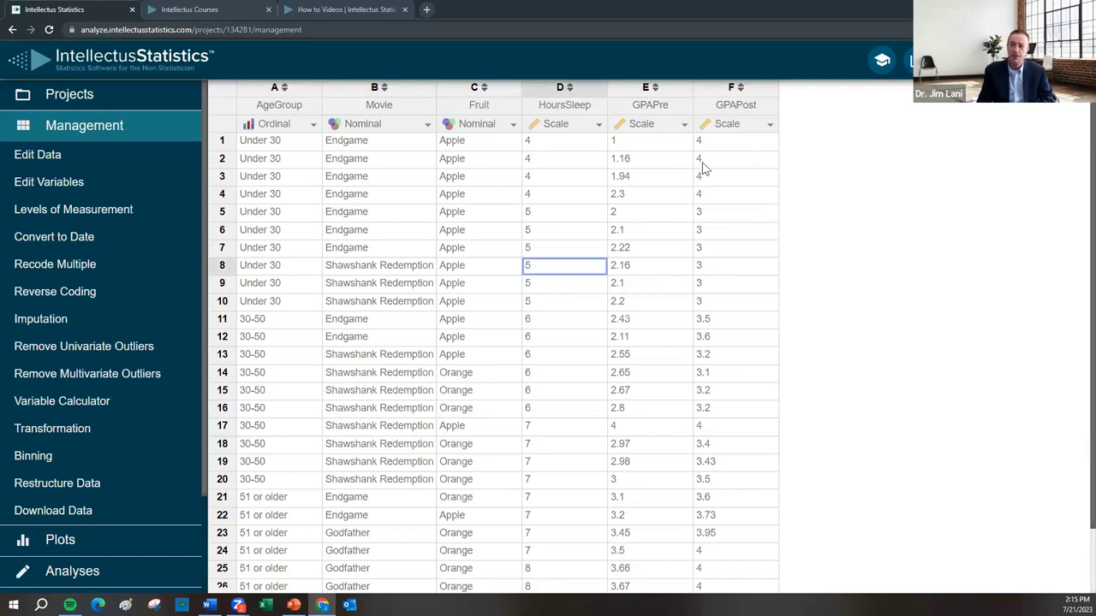
{"action": "left_click", "coordinate": [37, 156]}
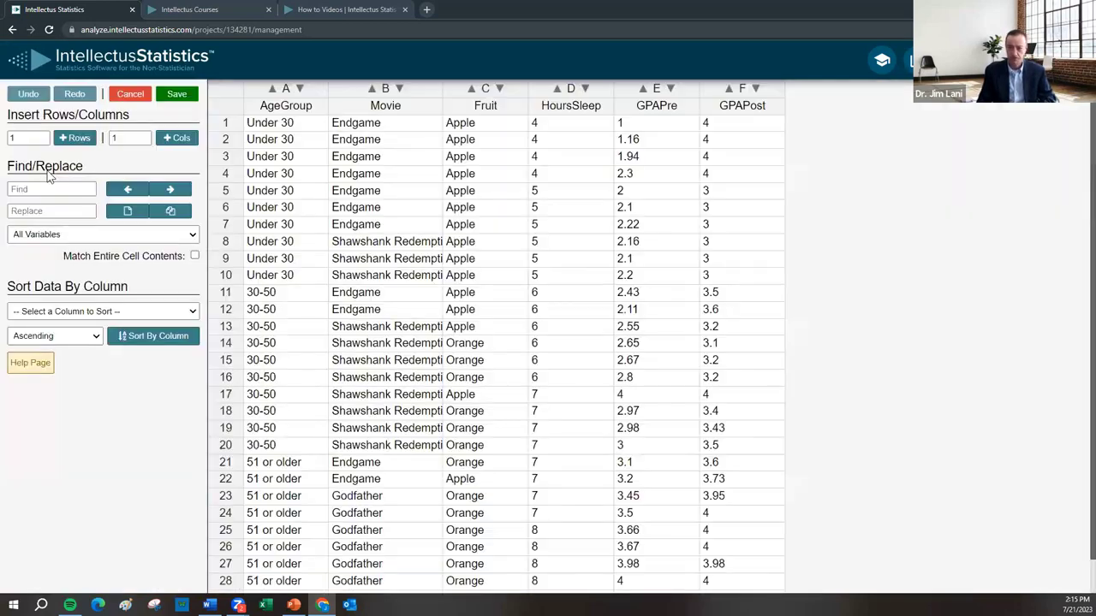
{"action": "left_click", "coordinate": [129, 96]}
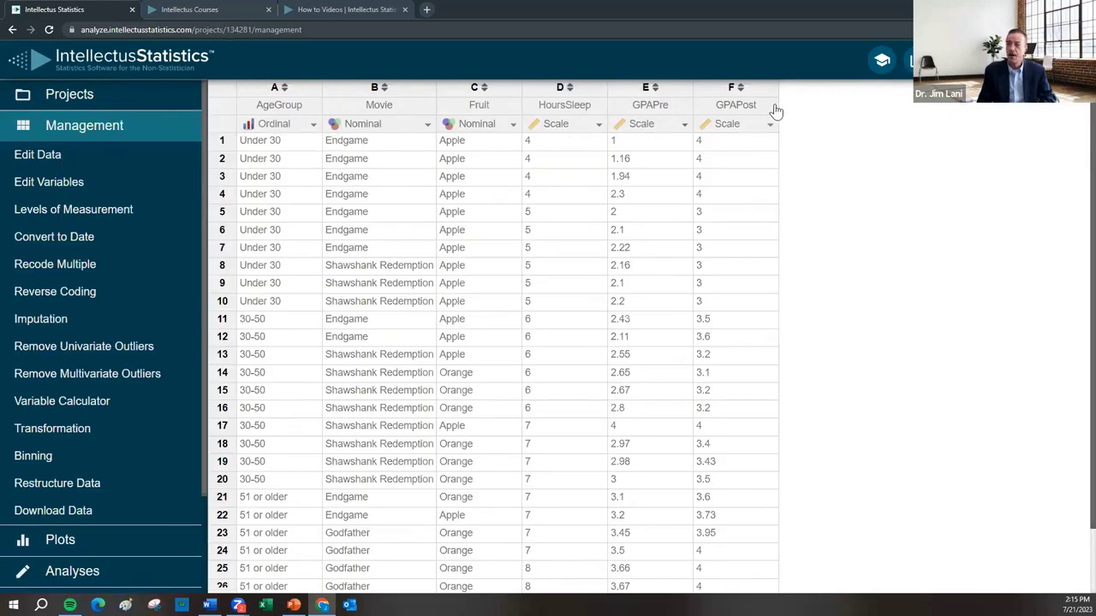
Open the dataset for editing and add two columns after GPAPost, headed "GPA 6 mo" and "gpa 1 yr".
{"action": "left_click", "coordinate": [43, 155]}
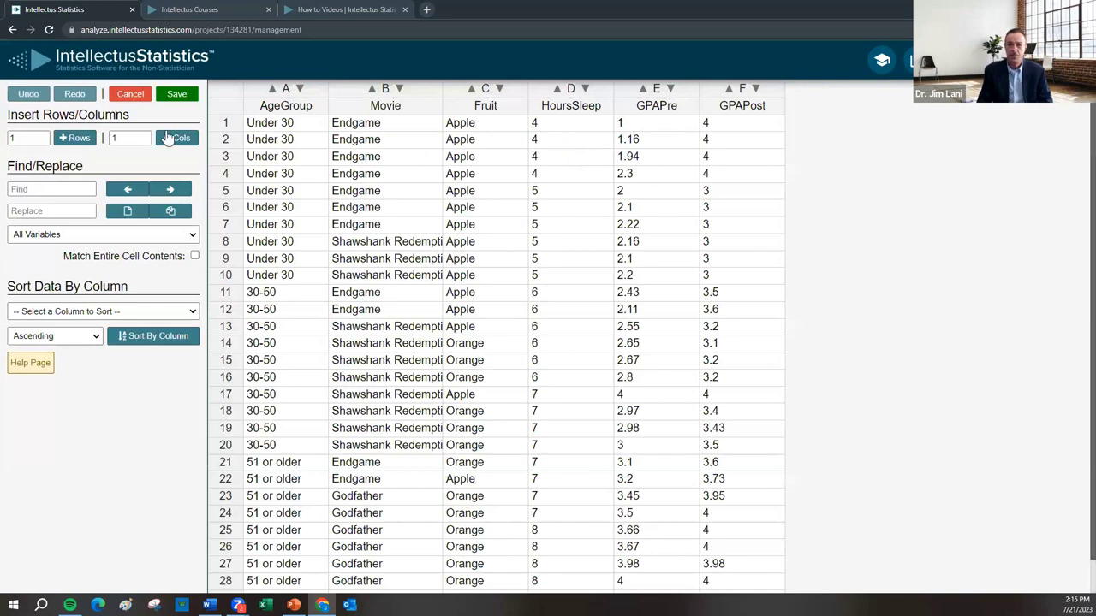
{"action": "left_click", "coordinate": [176, 138]}
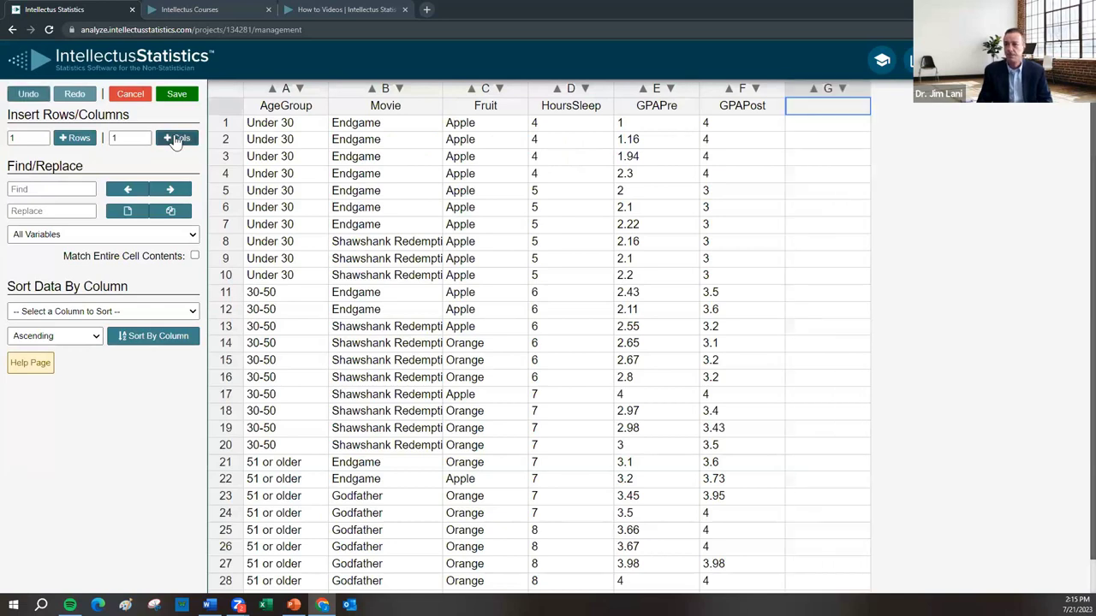
{"action": "left_click", "coordinate": [809, 103]}
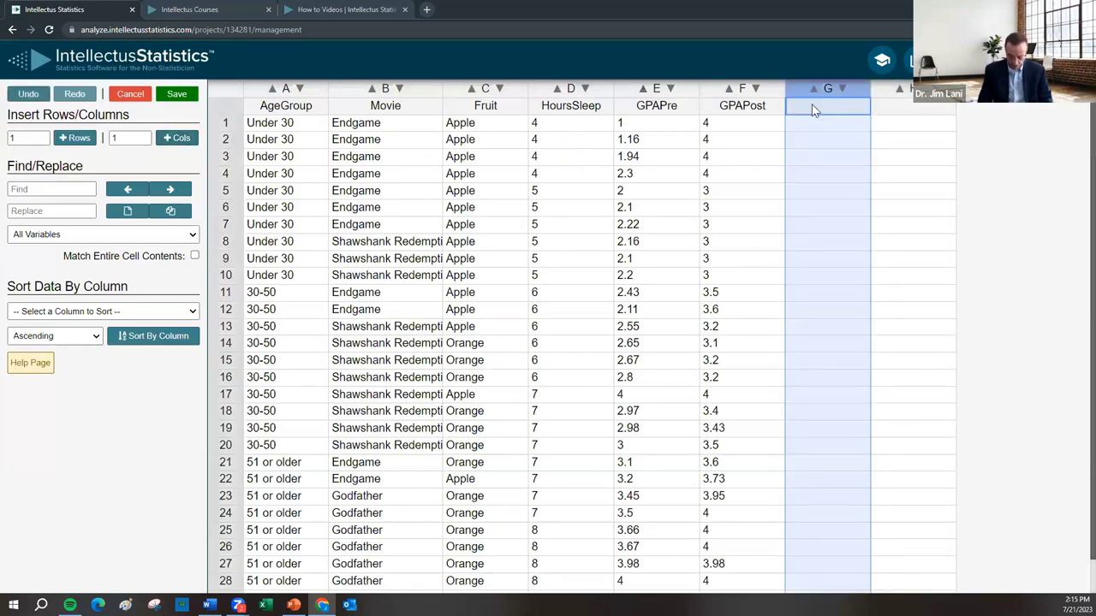
{"action": "type", "text": "GPA"}
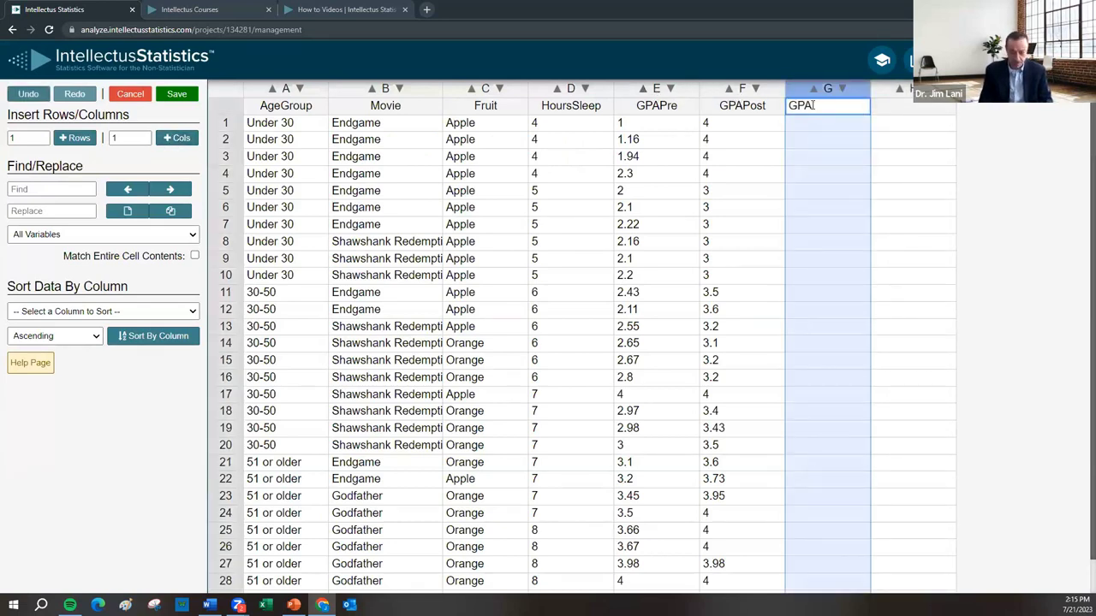
{"action": "type", "text": "6 mon"}
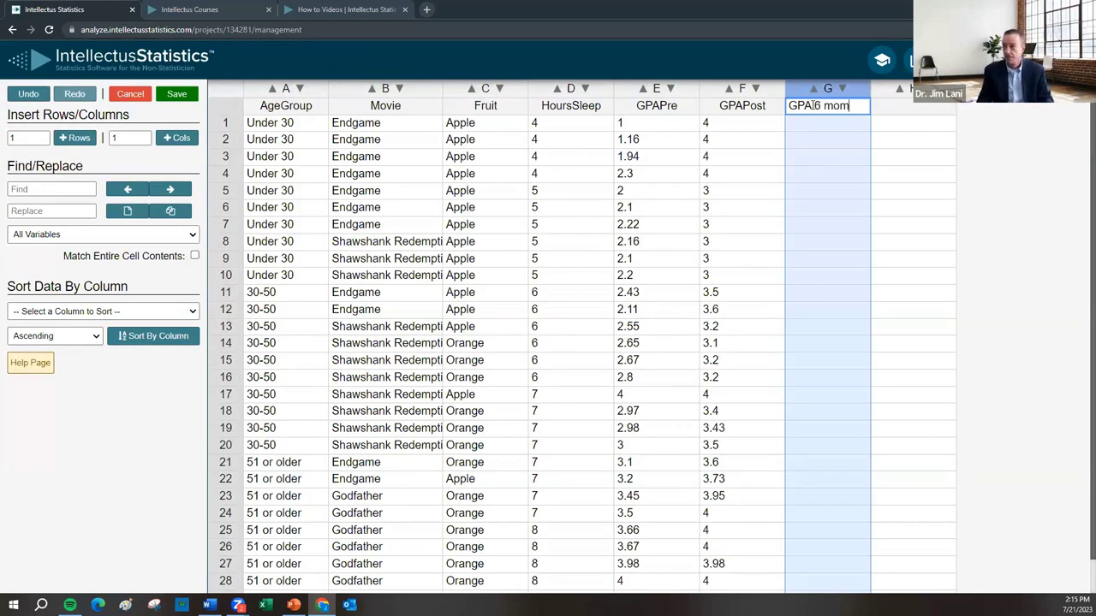
{"action": "key", "text": "BackSpace"}
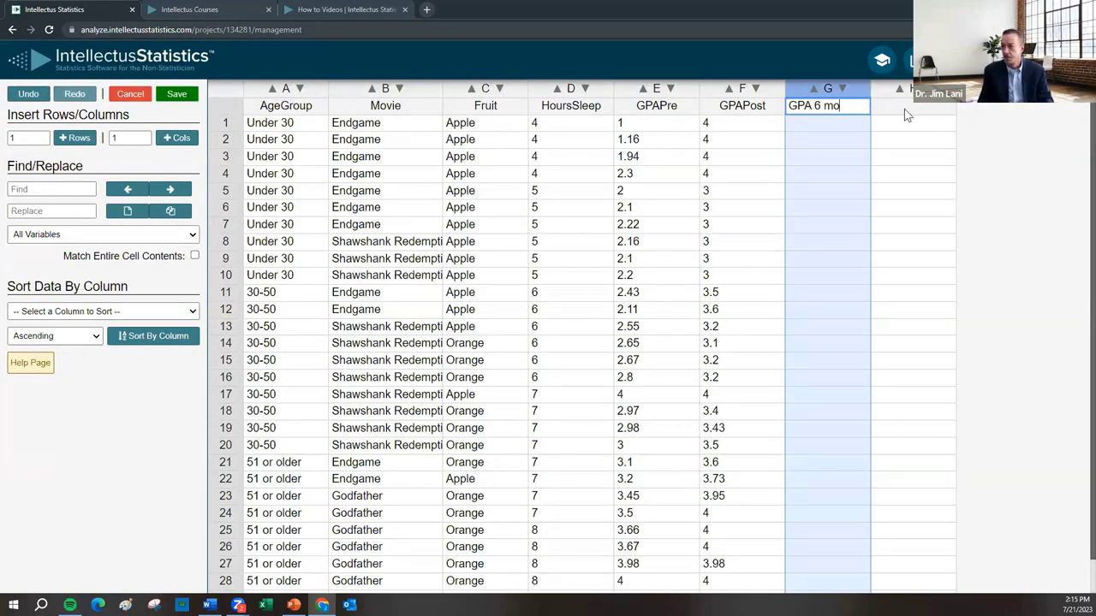
{"action": "left_click", "coordinate": [904, 110]}
{"action": "type", "text": "gpa"}
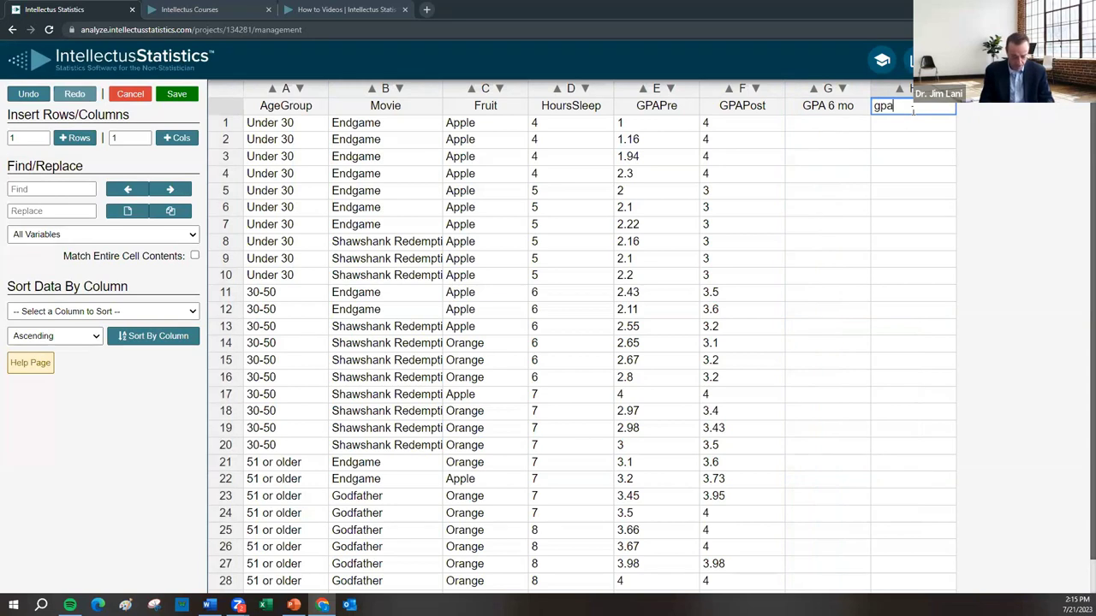
{"action": "type", "text": " 1 yr"}
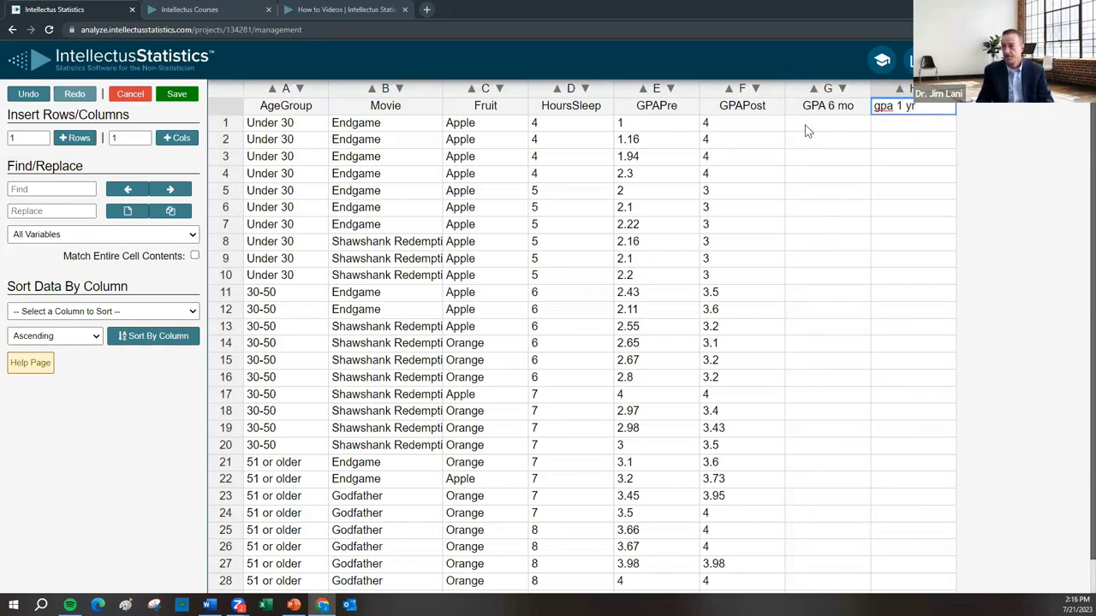
Enter 3 in row 1 and 4 in row 2 of the GPA 6 mo column.
{"action": "left_click", "coordinate": [827, 126]}
{"action": "type", "text": "3"}
{"action": "key", "text": "Return"}
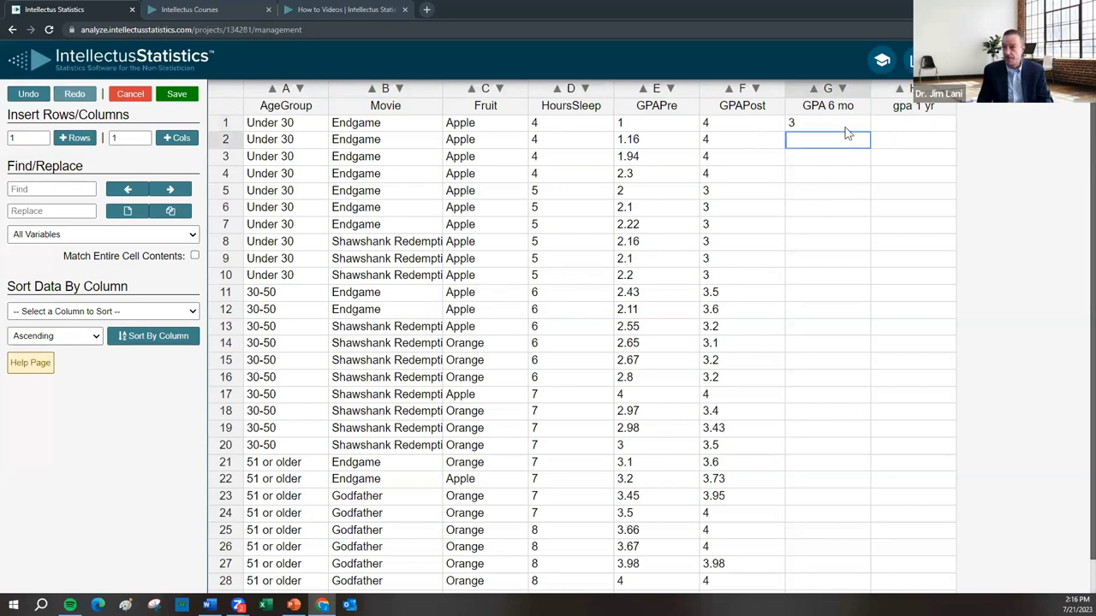
{"action": "type", "text": "4"}
Set the gpa 1 yr value in row 1 to 3, leaving row 2 of that column blank.
{"action": "key", "text": "Tab"}
{"action": "key", "text": "Up"}
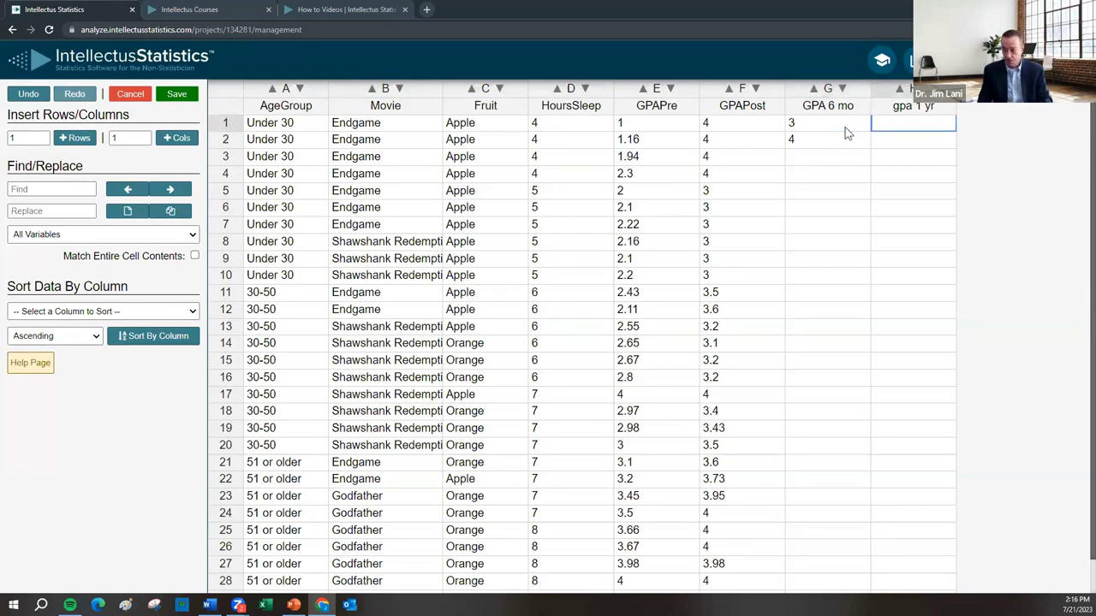
{"action": "type", "text": "6"}
{"action": "key", "text": "Return"}
{"action": "key", "text": "Up"}
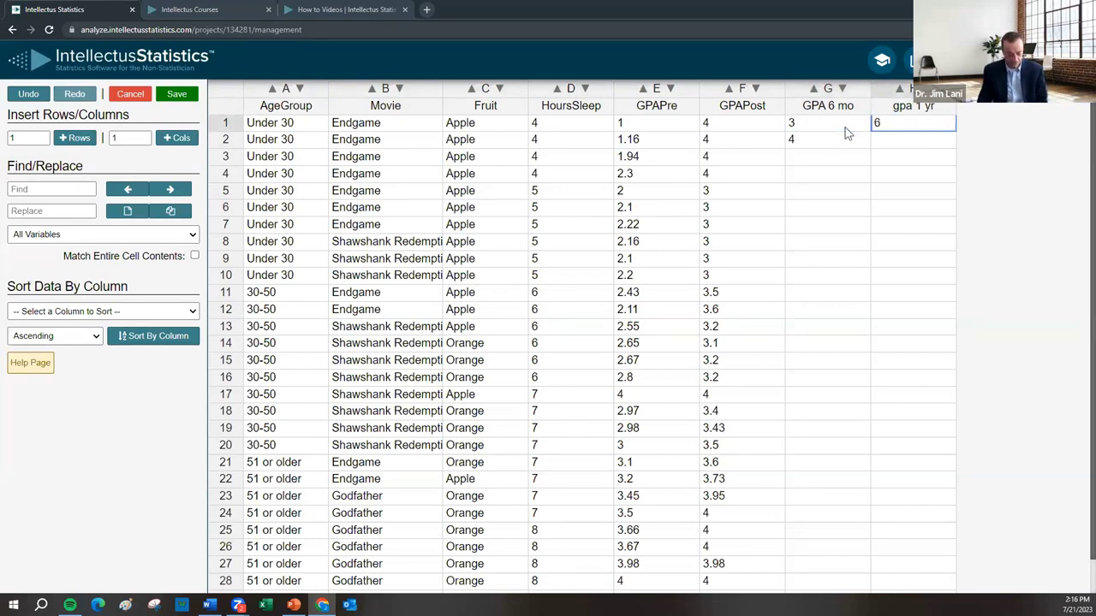
{"action": "type", "text": "3"}
{"action": "key", "text": "Return"}
Enter 3 in both row 3 and row 4 of the GPA 6 mo column.
{"action": "key", "text": "Left"}
{"action": "key", "text": "Return"}
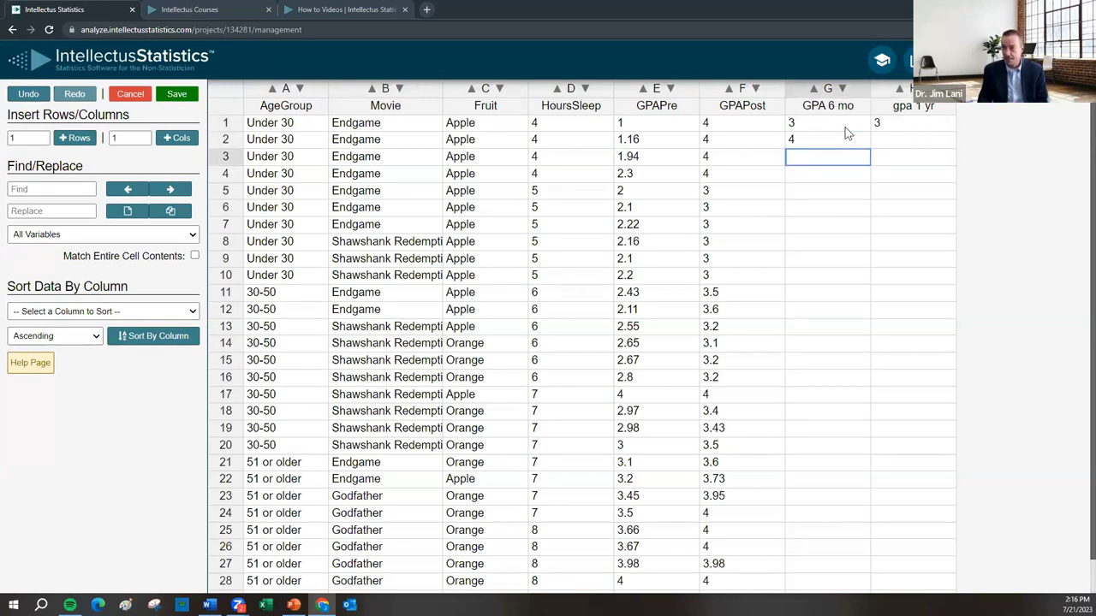
{"action": "type", "text": "3"}
{"action": "key", "text": "Return"}
{"action": "type", "text": "3"}
{"action": "key", "text": "Return"}
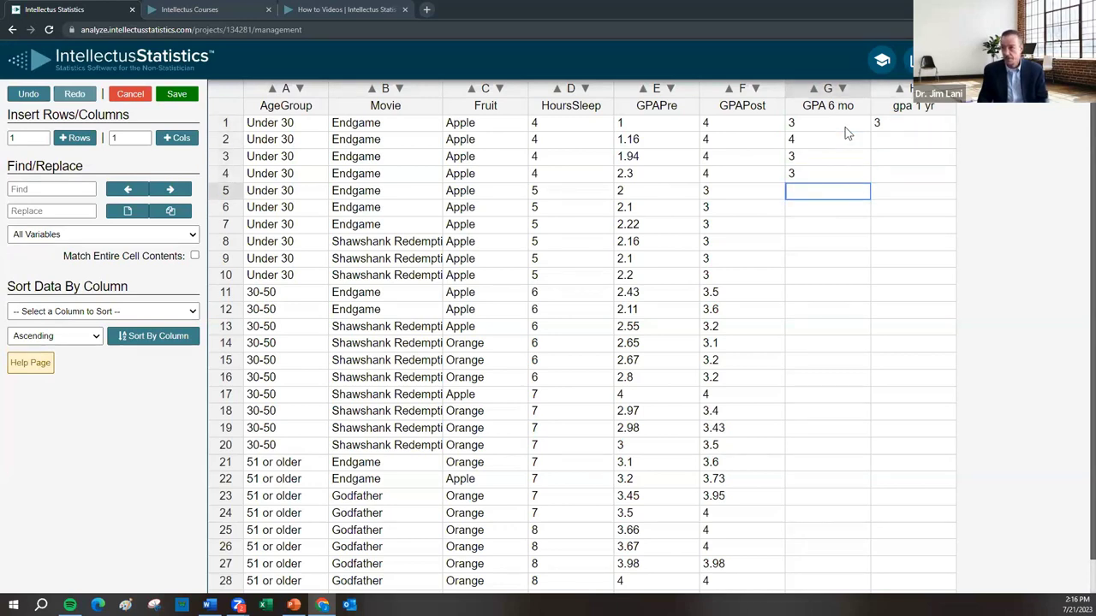
Enter 3 in row 3 and 4 in row 4 of the gpa 1 yr column.
{"action": "key", "text": "Right"}
{"action": "key", "text": "Up"}
{"action": "key", "text": "Up"}
{"action": "type", "text": "3"}
{"action": "key", "text": "Return"}
{"action": "type", "text": "4"}
{"action": "key", "text": "Return"}
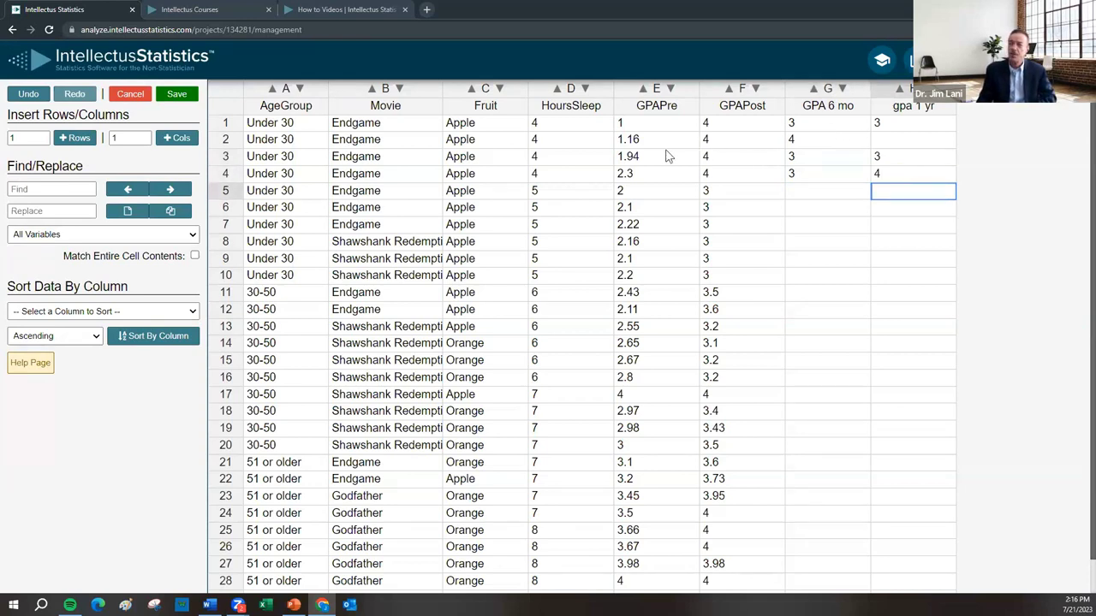
Try clearing row 2's values from GPAPre through gpa 1 yr, and undo the deletion.
{"action": "left_click", "coordinate": [910, 140]}
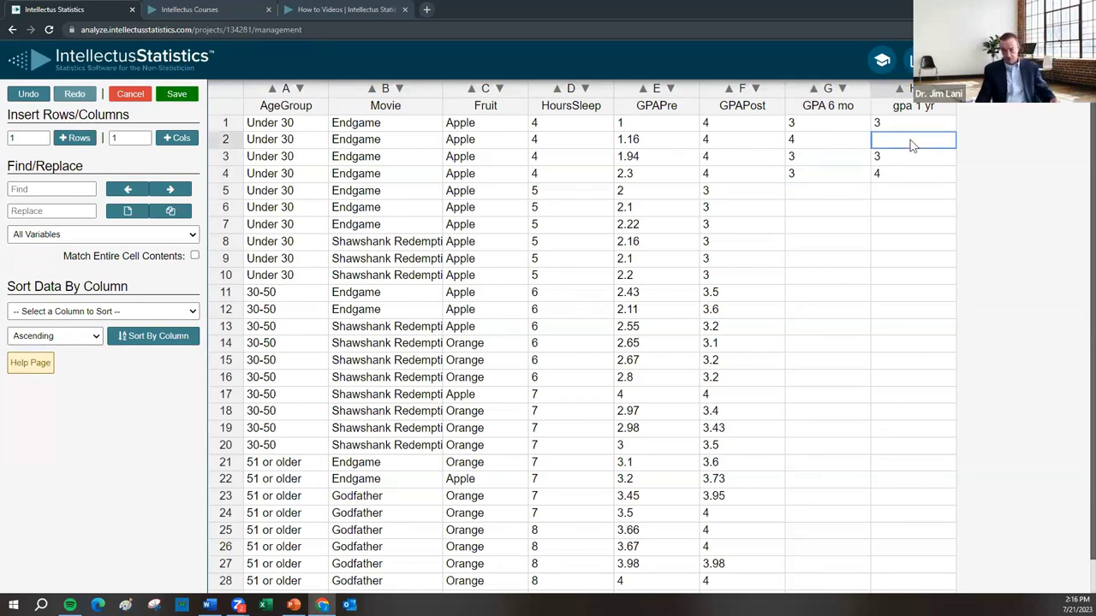
{"action": "left_click_drag", "start_coordinate": [724, 146], "coordinate": [889, 150]}
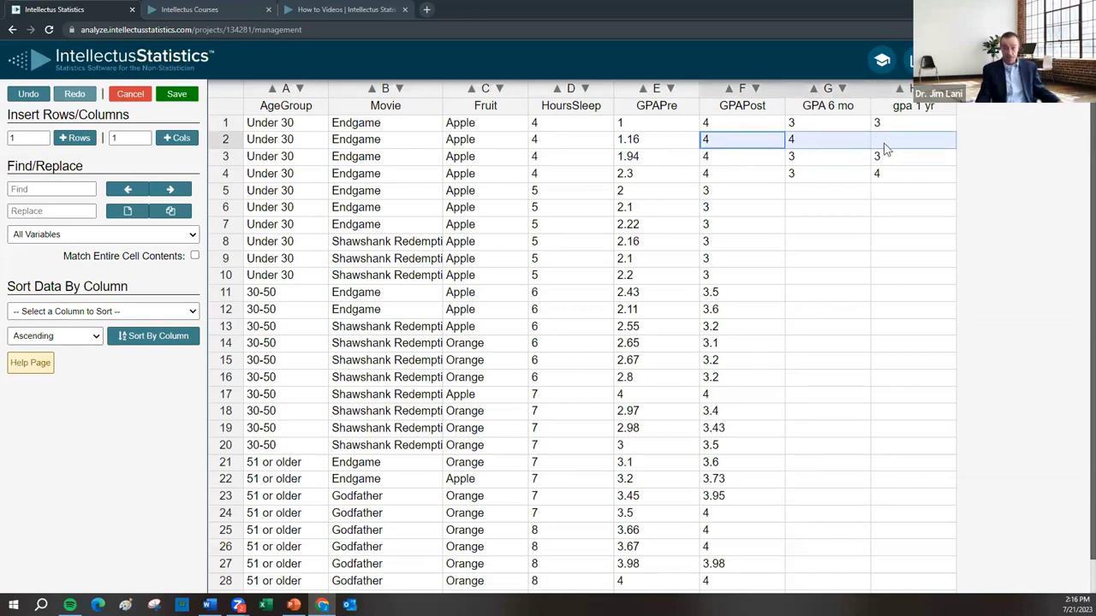
{"action": "left_click_drag", "start_coordinate": [653, 147], "coordinate": [894, 152]}
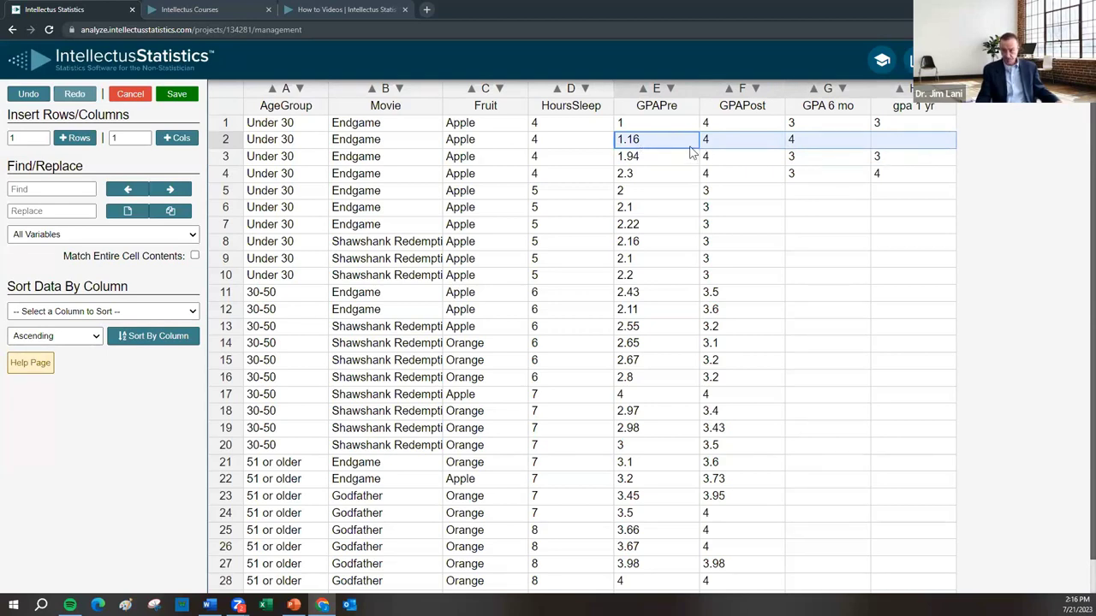
{"action": "key", "text": "Delete"}
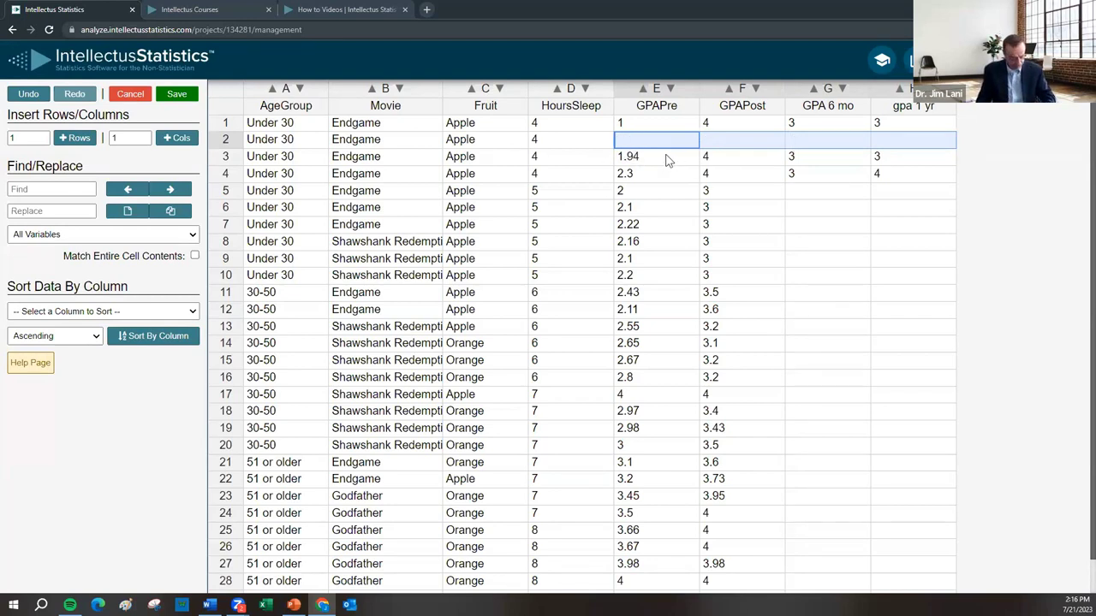
{"action": "key", "text": "ctrl+z"}
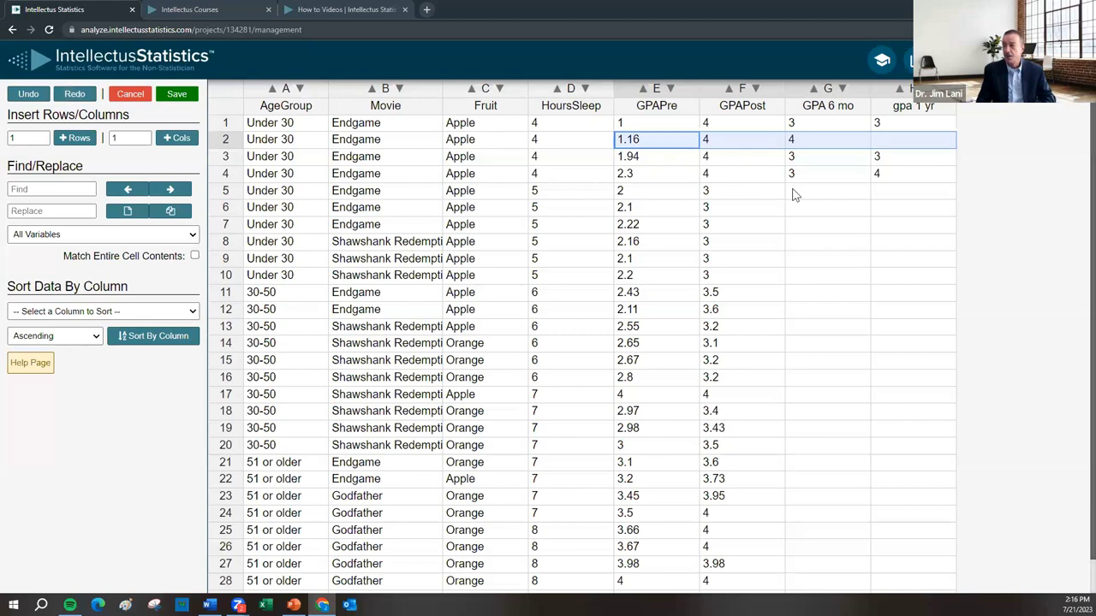
Highlight the first four gpa 1 yr rows and fill the missing value in row 2 with 3.33.
{"action": "left_click", "coordinate": [891, 146]}
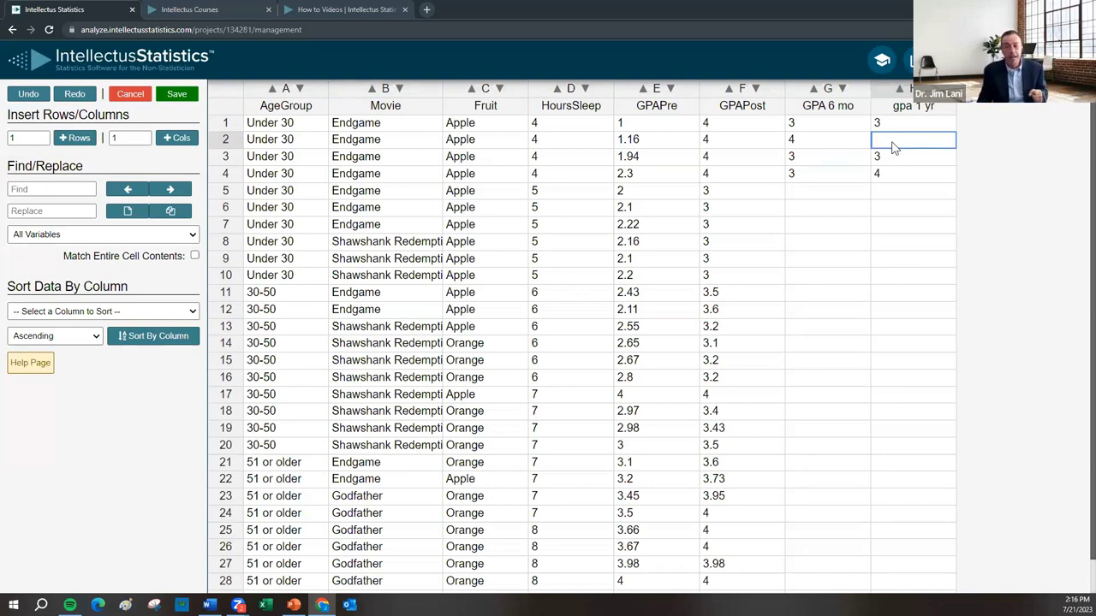
{"action": "left_click_drag", "start_coordinate": [896, 124], "coordinate": [891, 175]}
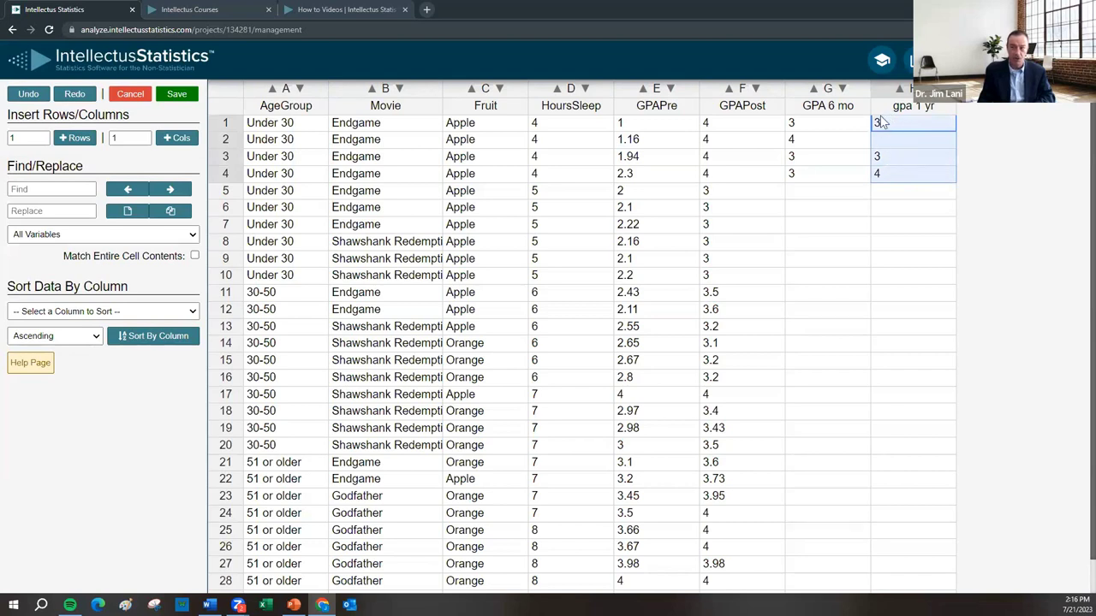
{"action": "left_click", "coordinate": [907, 194]}
{"action": "left_click", "coordinate": [897, 143]}
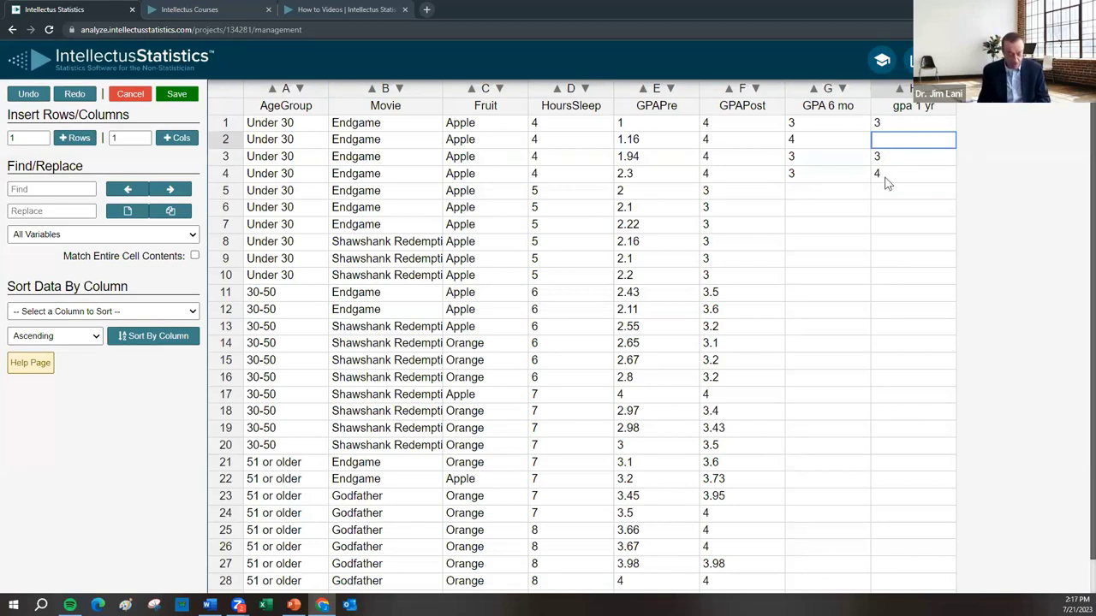
{"action": "type", "text": "3,"}
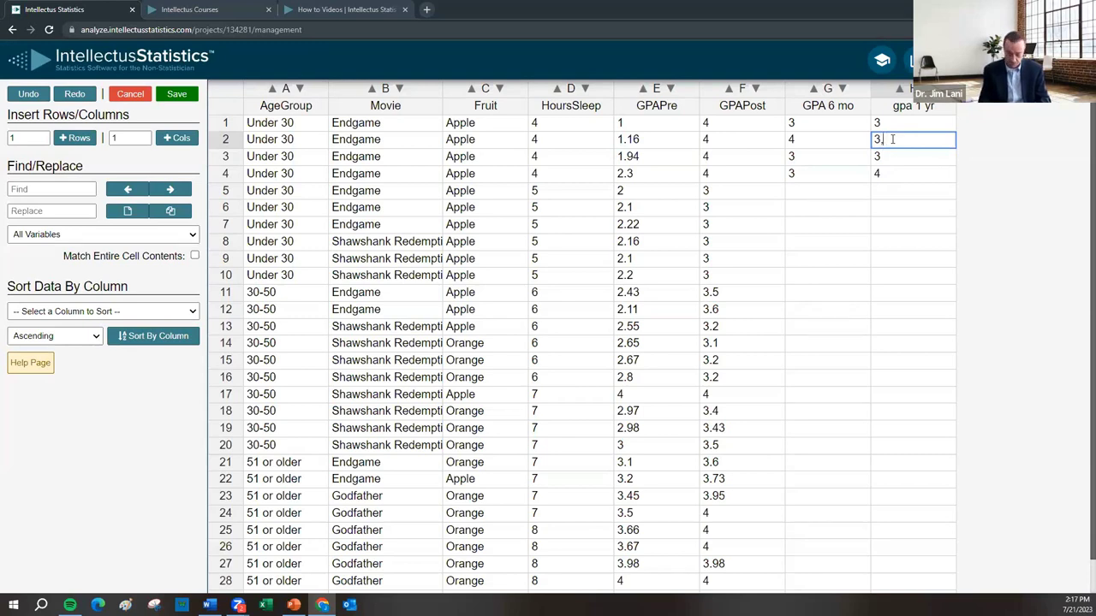
{"action": "key", "text": "BackSpace"}
{"action": "type", "text": ".33"}
{"action": "left_click", "coordinate": [908, 195]}
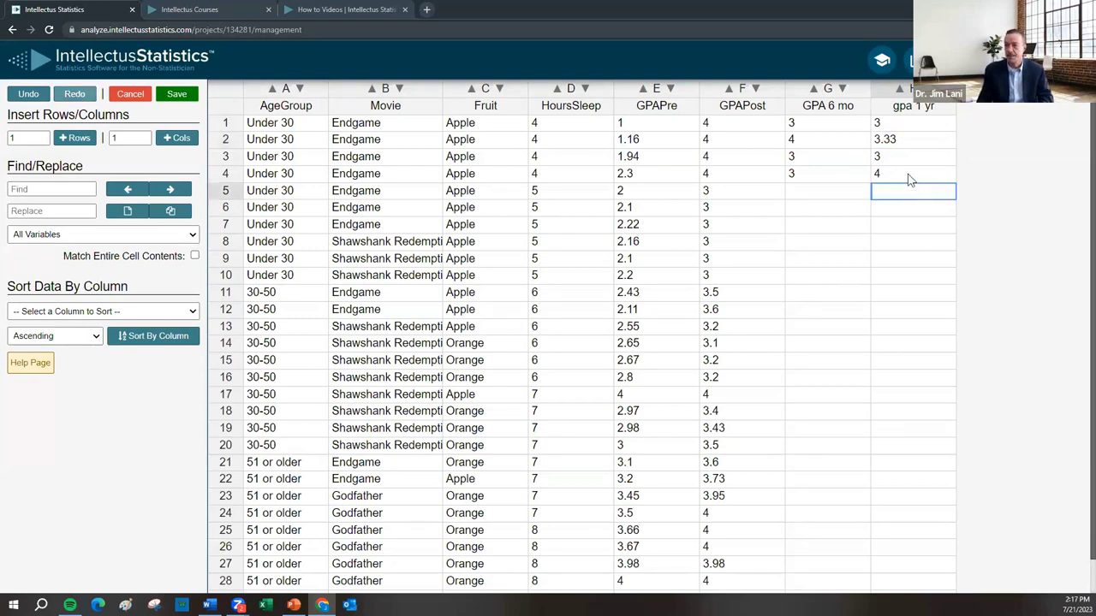
Save the edited dataset with the filled-in GPA 6 mo and gpa 1 yr values.
{"action": "left_click", "coordinate": [904, 141]}
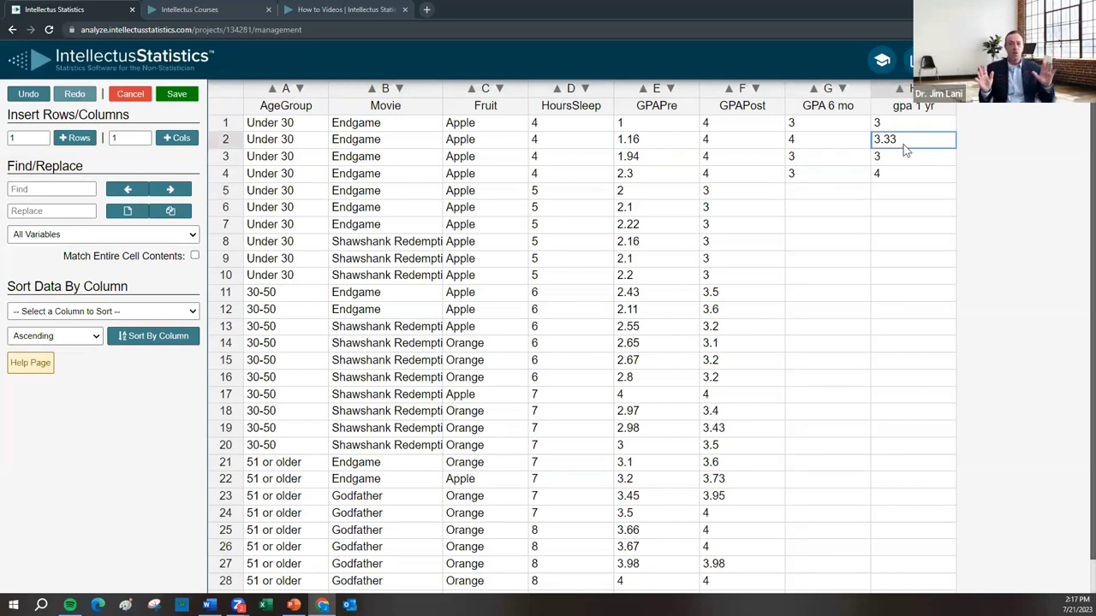
{"action": "left_click", "coordinate": [808, 195]}
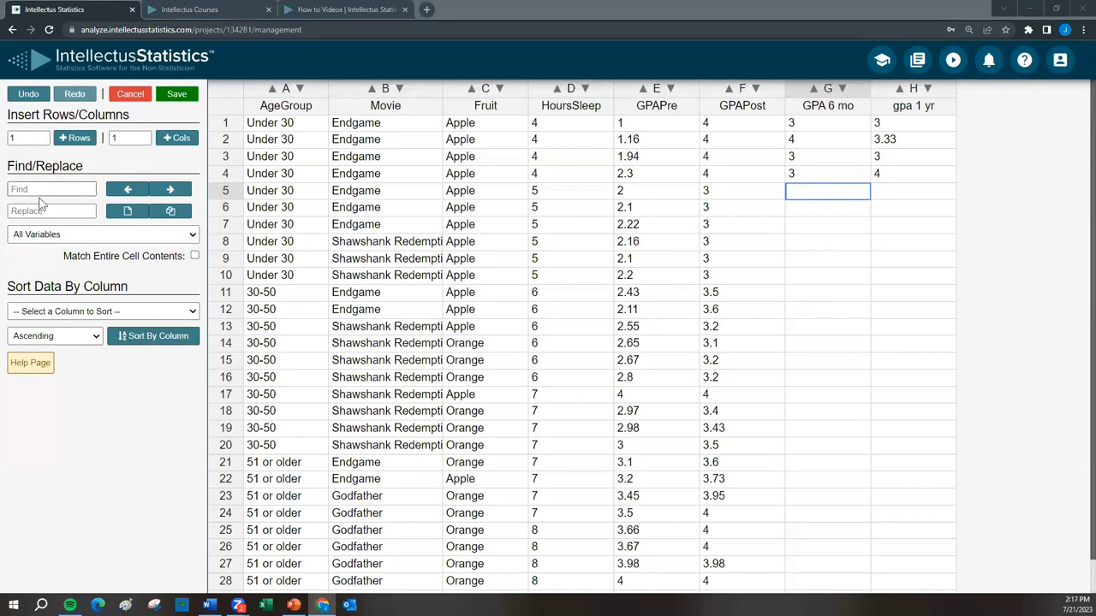
{"action": "left_click", "coordinate": [174, 96]}
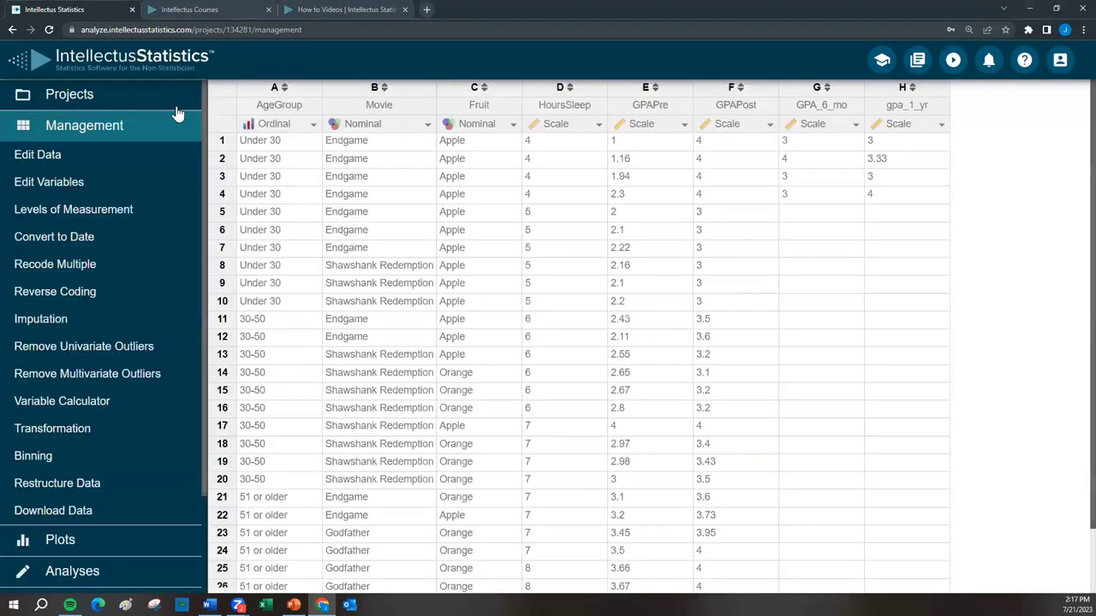
Look through the data management functions and open the project's analyses output.
{"action": "scroll", "coordinate": [131, 440], "scroll_direction": "down", "scroll_amount": 1}
{"action": "scroll", "coordinate": [131, 440], "scroll_direction": "down", "scroll_amount": 1}
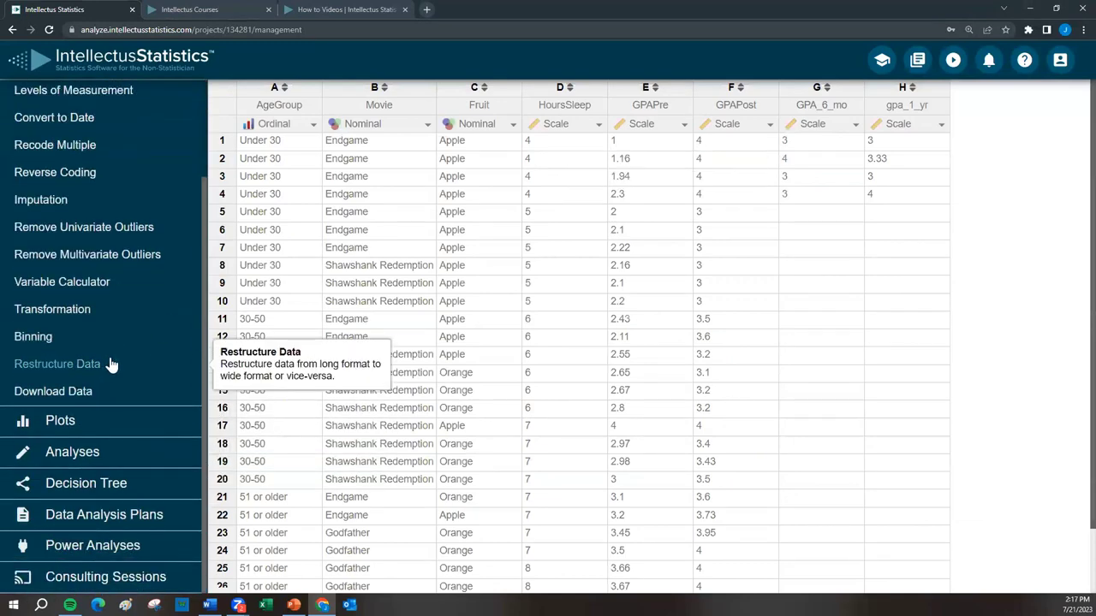
{"action": "left_click", "coordinate": [76, 456]}
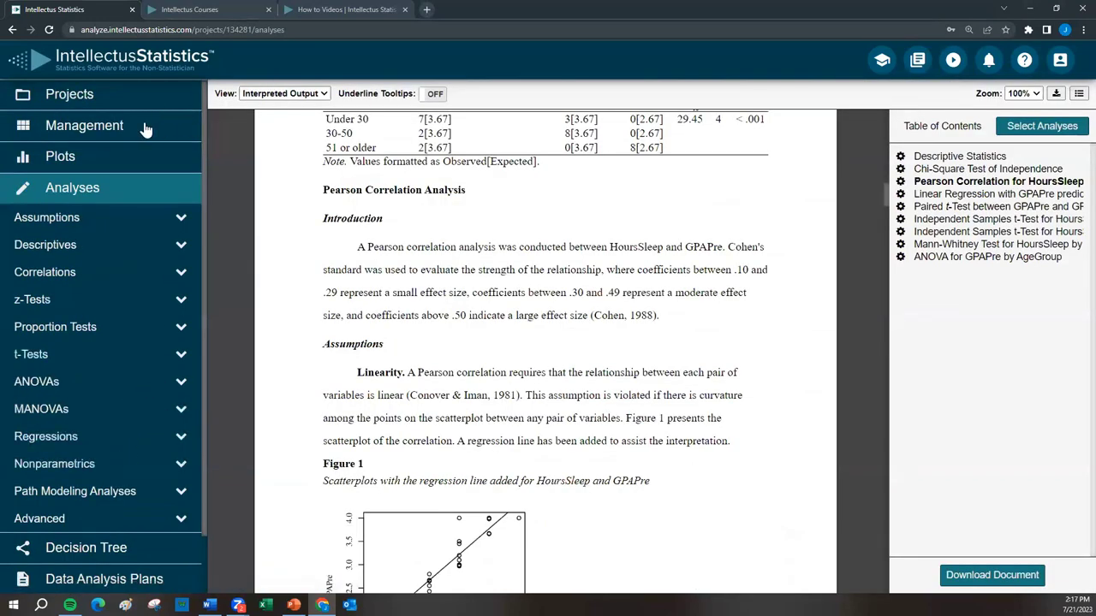
Open the list of example datasets from the projects page and sort it by name and by suggested analysis.
{"action": "left_click", "coordinate": [65, 96]}
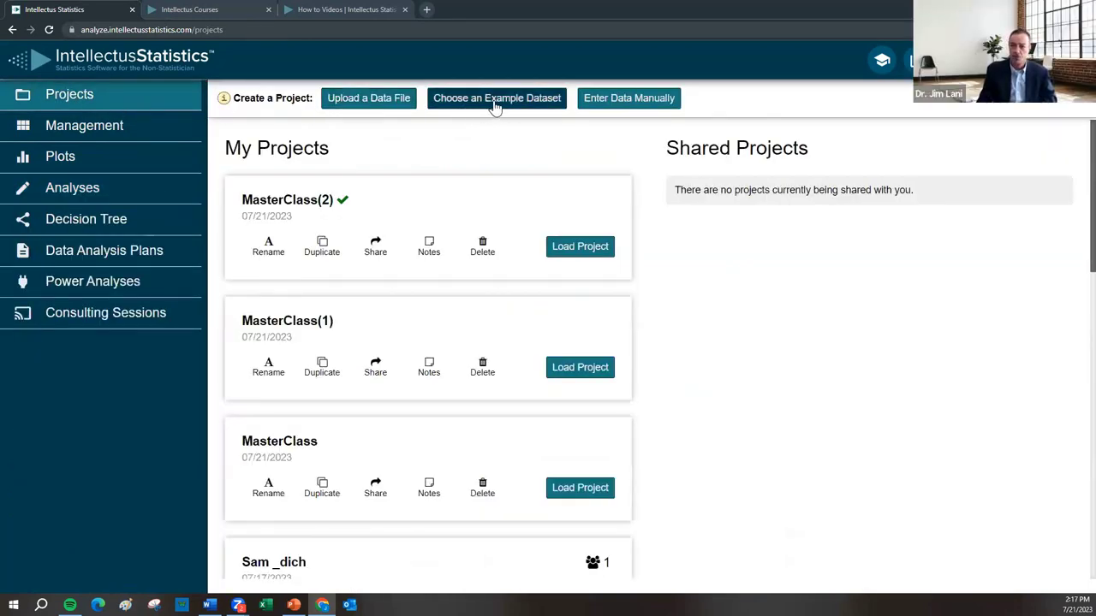
{"action": "left_click", "coordinate": [495, 103]}
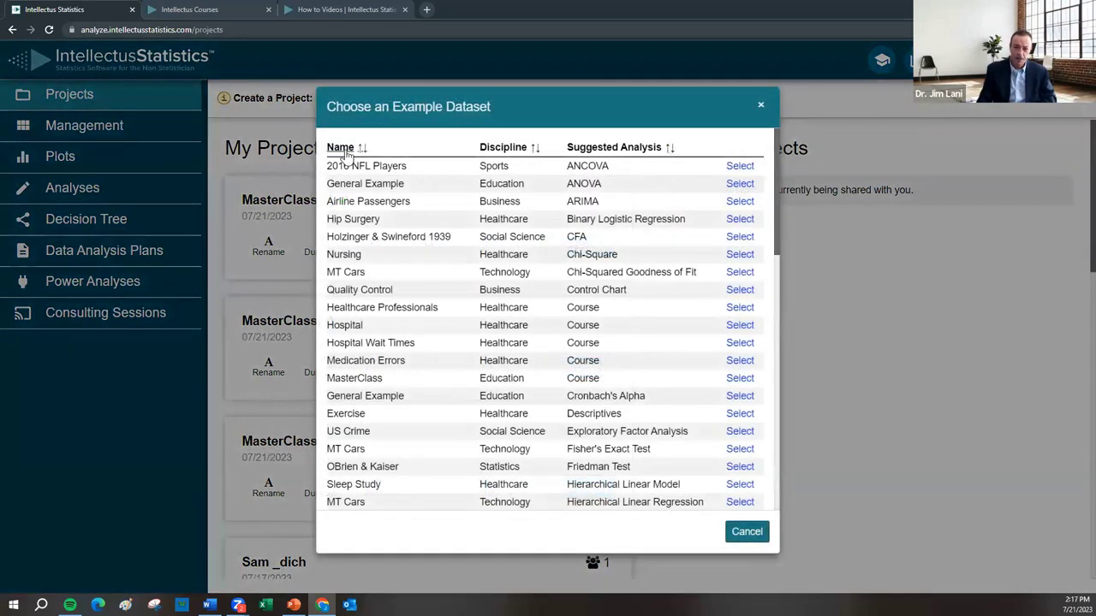
{"action": "left_click", "coordinate": [344, 149]}
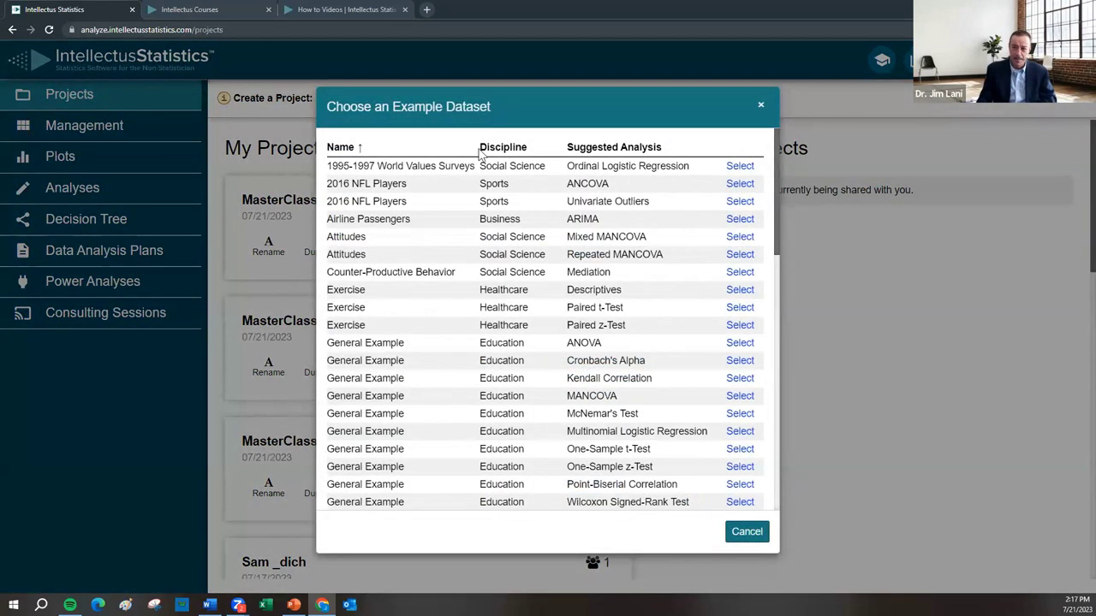
{"action": "left_click", "coordinate": [606, 149]}
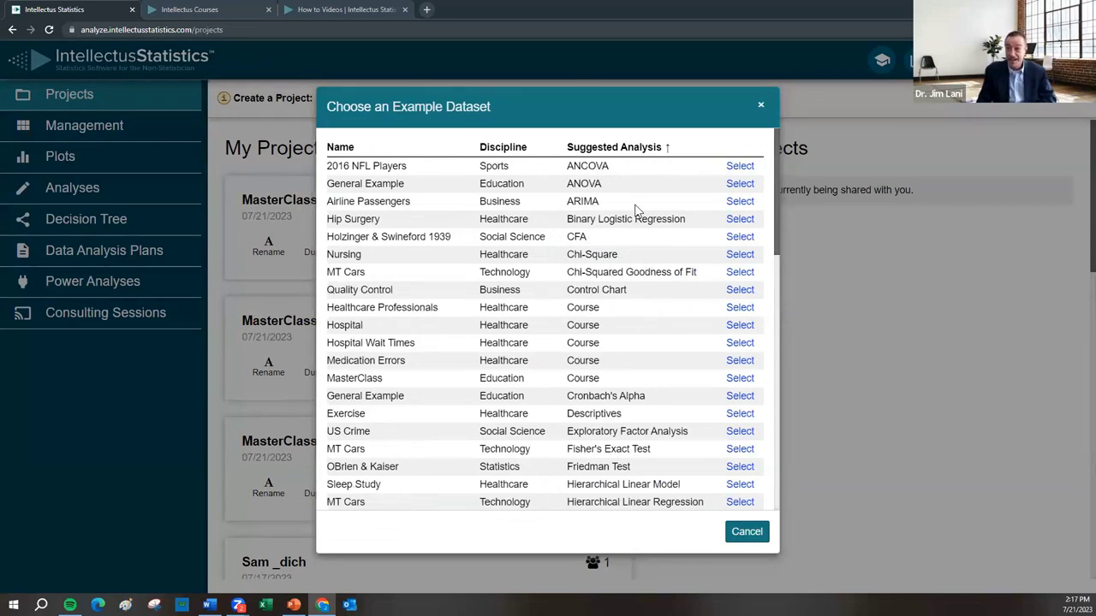
View the 2016 NFL Players ANCOVA description, highlight the Weight, Side, Level and Height variables, and close it without creating a project.
{"action": "left_click", "coordinate": [740, 168]}
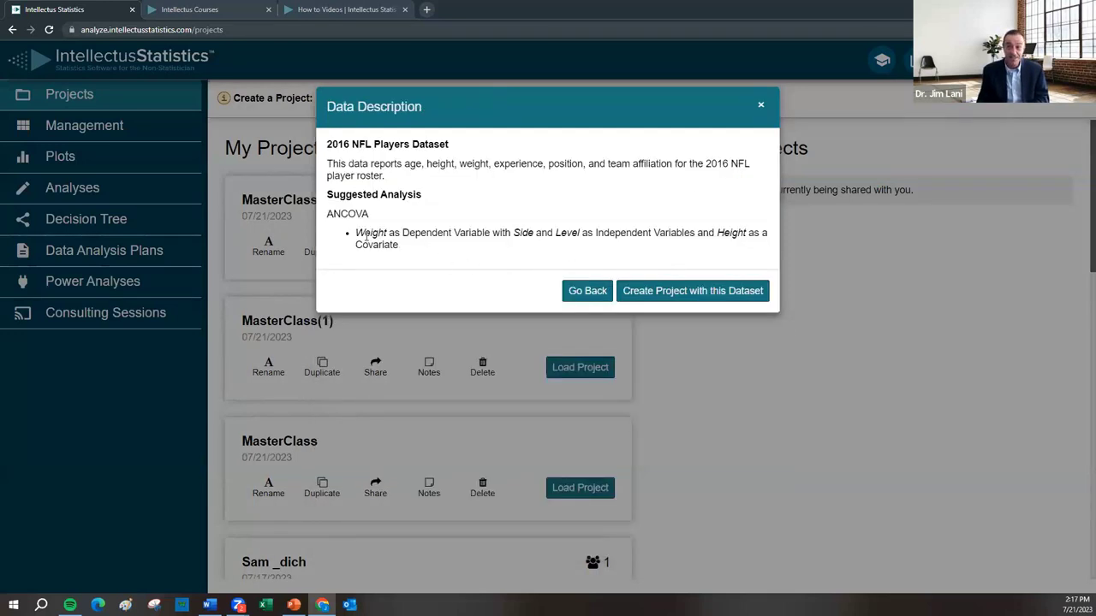
{"action": "double_click", "coordinate": [367, 234]}
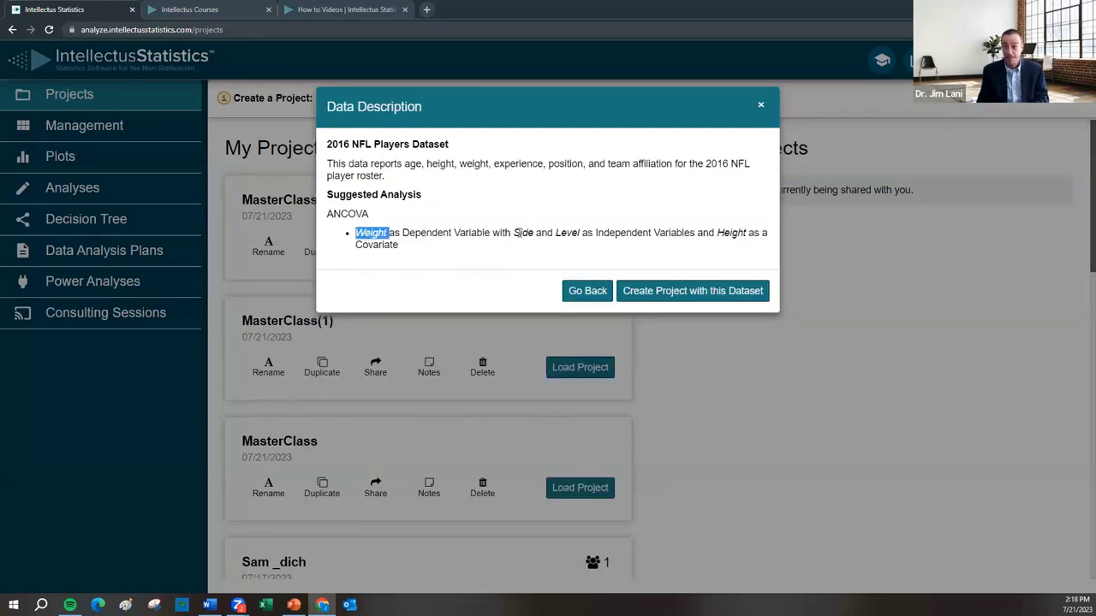
{"action": "left_click_drag", "start_coordinate": [517, 232], "coordinate": [574, 233]}
{"action": "double_click", "coordinate": [731, 233]}
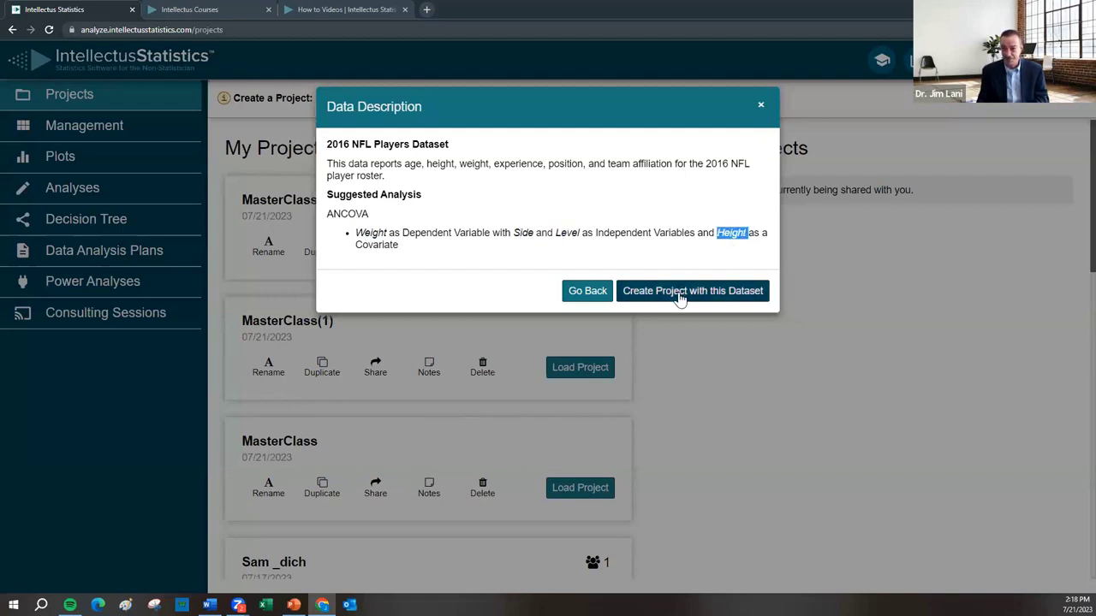
{"action": "left_click", "coordinate": [759, 105]}
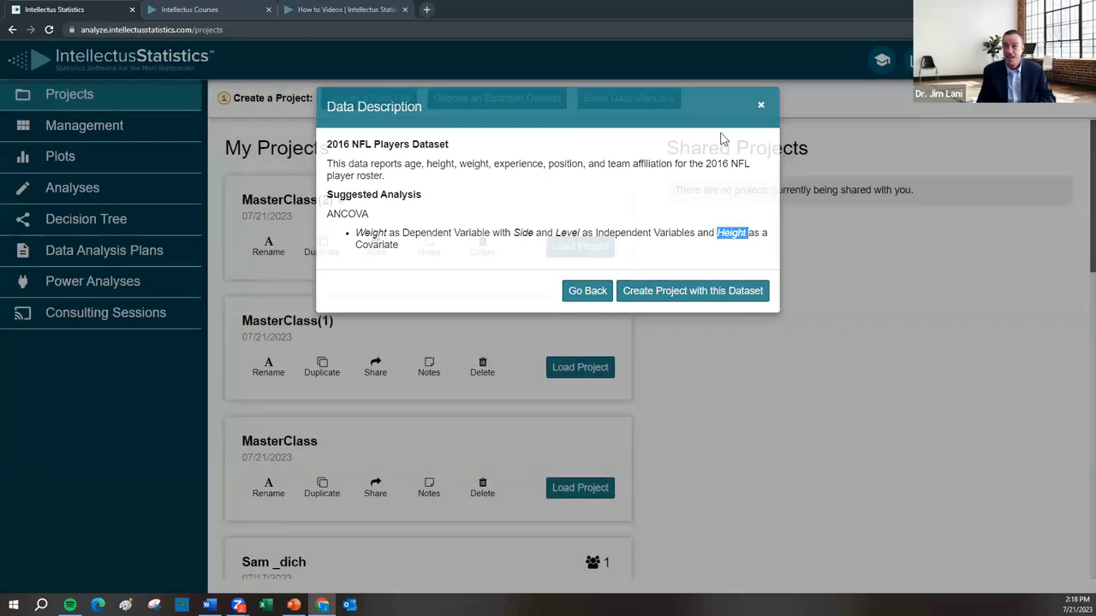
Browse the example datasets down to the end, highlight the SEM suggested analysis for Political Democracy, and close the list.
{"action": "left_click", "coordinate": [513, 101]}
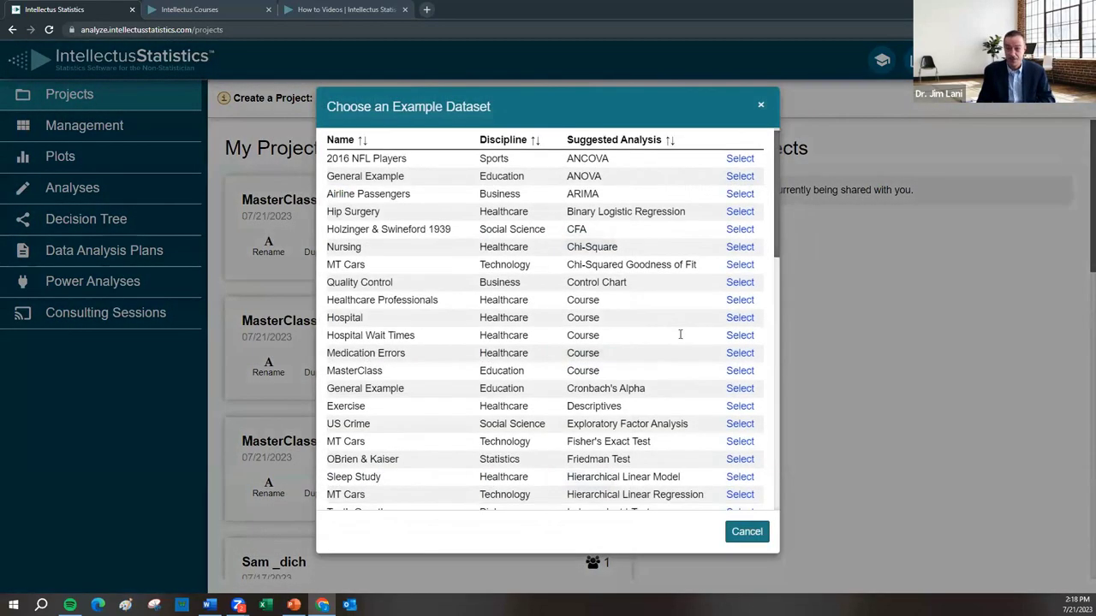
{"action": "scroll", "coordinate": [630, 387], "scroll_direction": "down", "scroll_amount": 3}
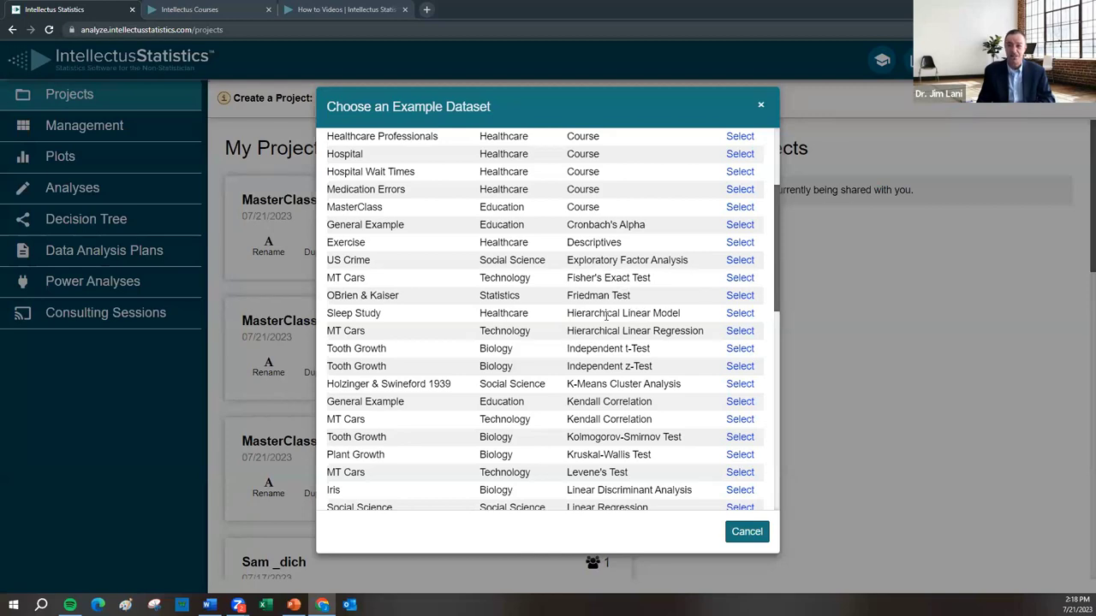
{"action": "scroll", "coordinate": [661, 332], "scroll_direction": "down", "scroll_amount": 5}
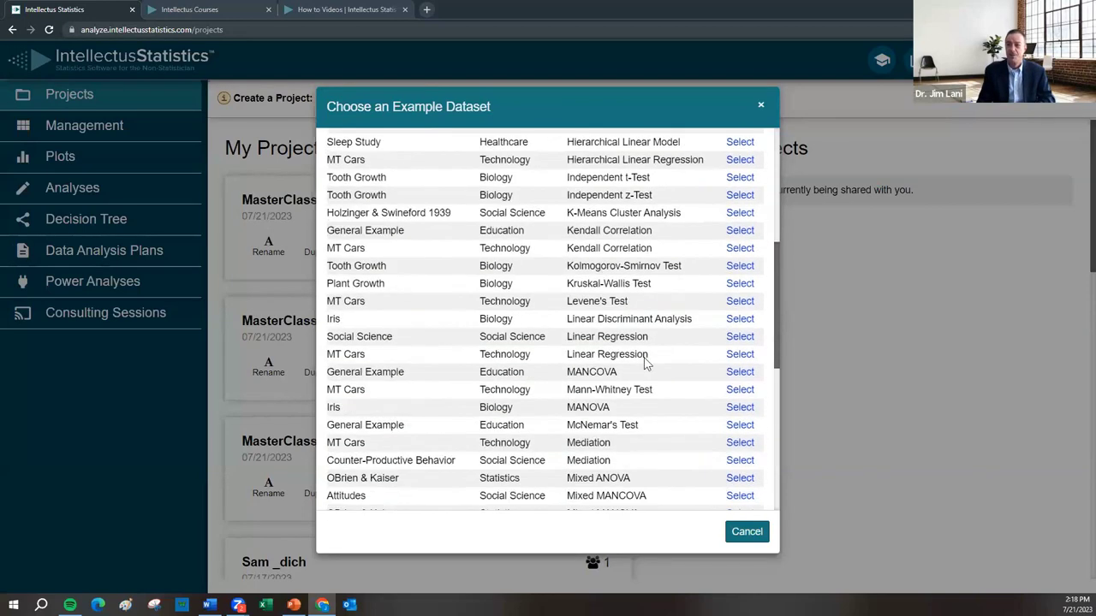
{"action": "scroll", "coordinate": [598, 438], "scroll_direction": "down", "scroll_amount": 3}
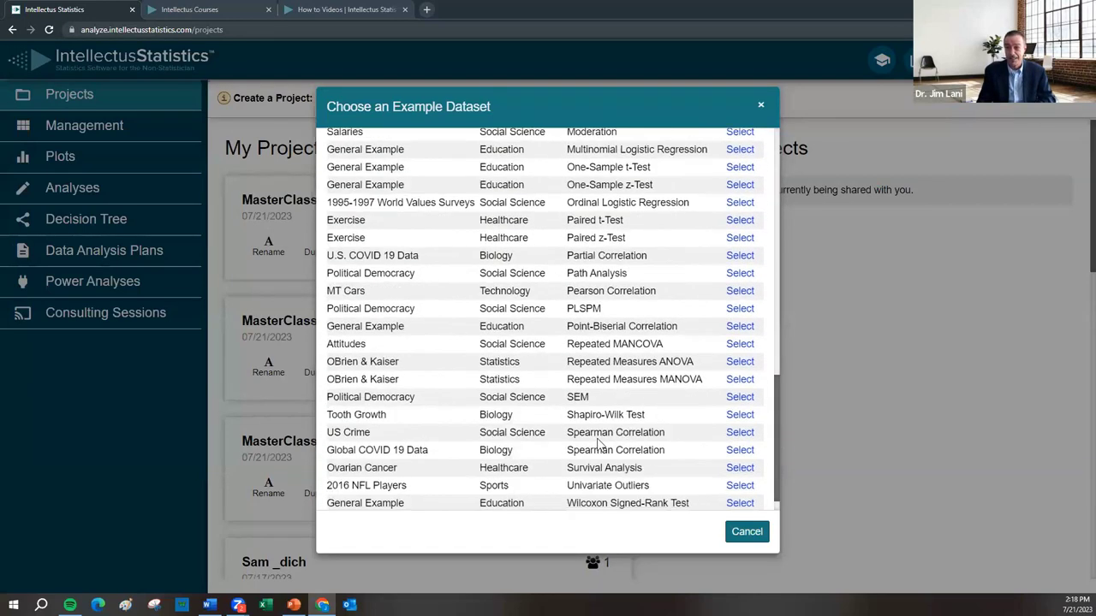
{"action": "double_click", "coordinate": [570, 398]}
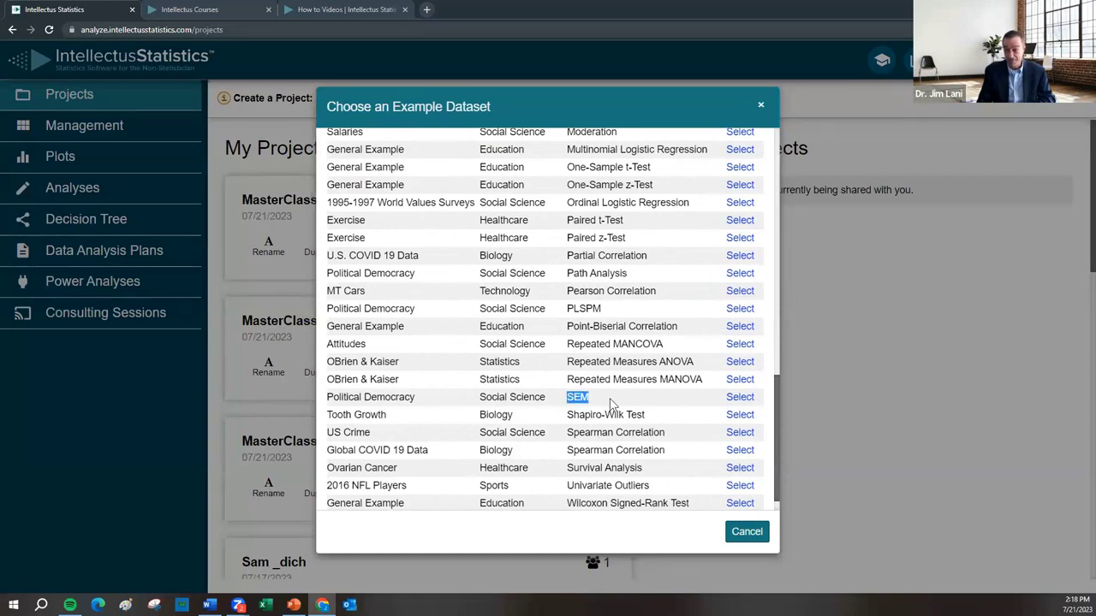
{"action": "scroll", "coordinate": [659, 409], "scroll_direction": "down", "scroll_amount": 1}
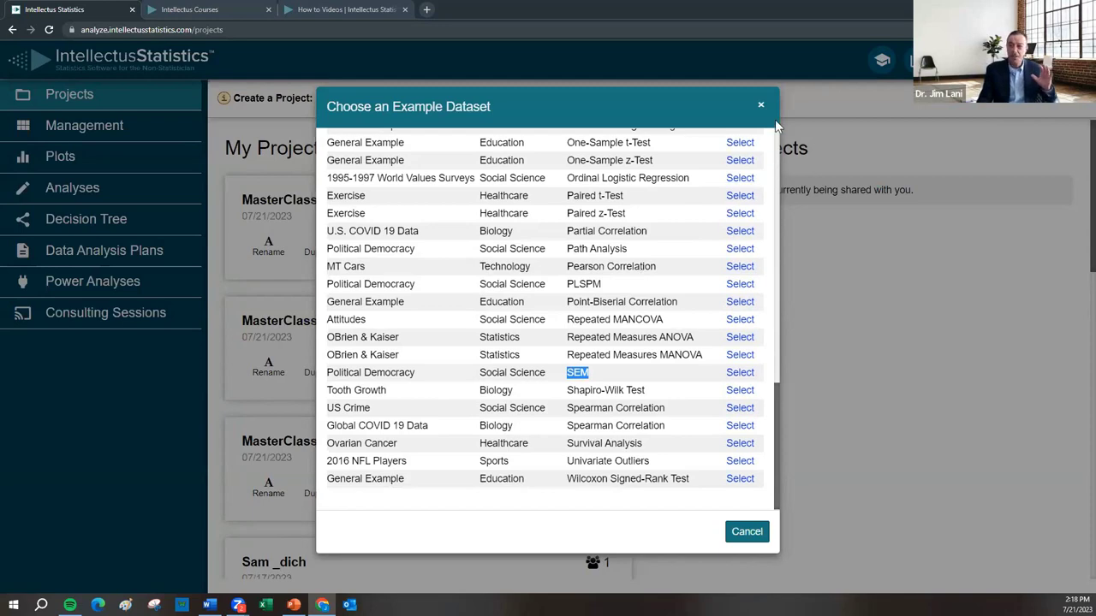
{"action": "left_click", "coordinate": [759, 109]}
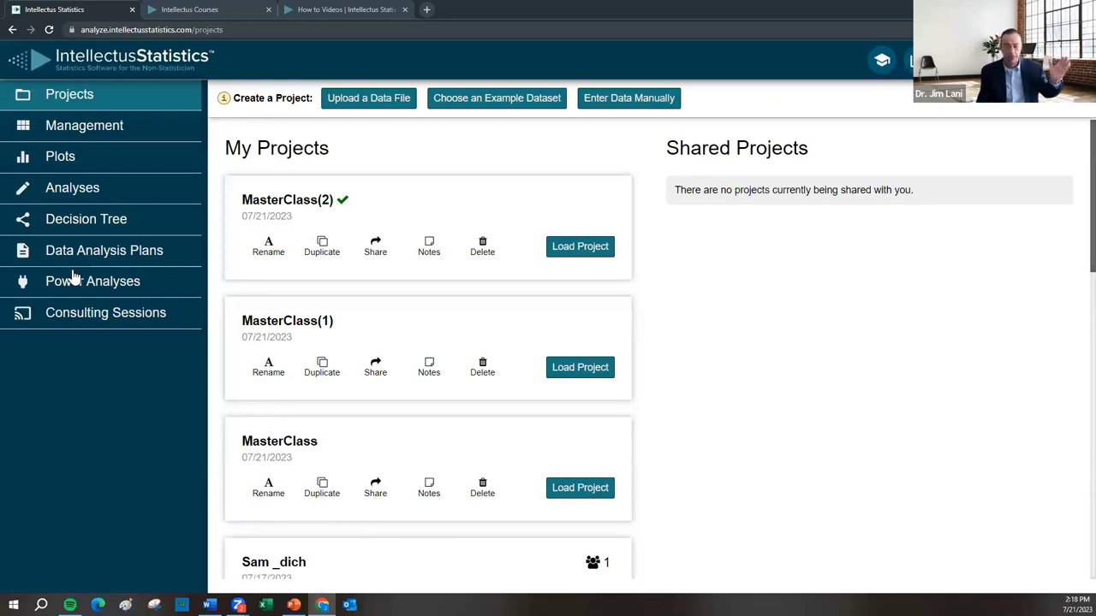
Show the available analyses by expanding the Correlations and Advanced categories.
{"action": "left_click", "coordinate": [73, 188]}
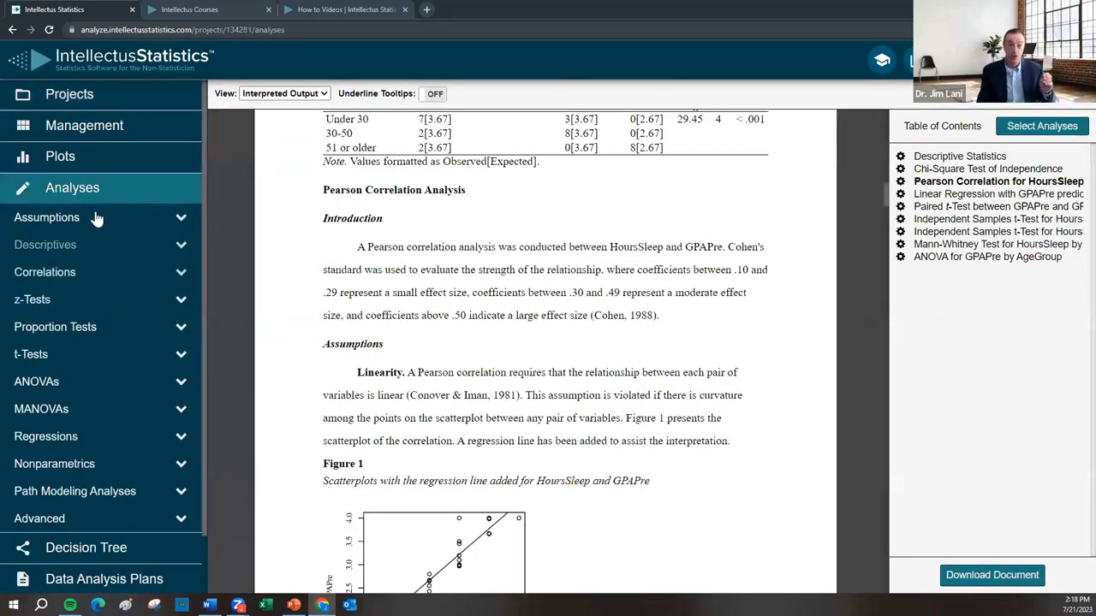
{"action": "left_click", "coordinate": [50, 272]}
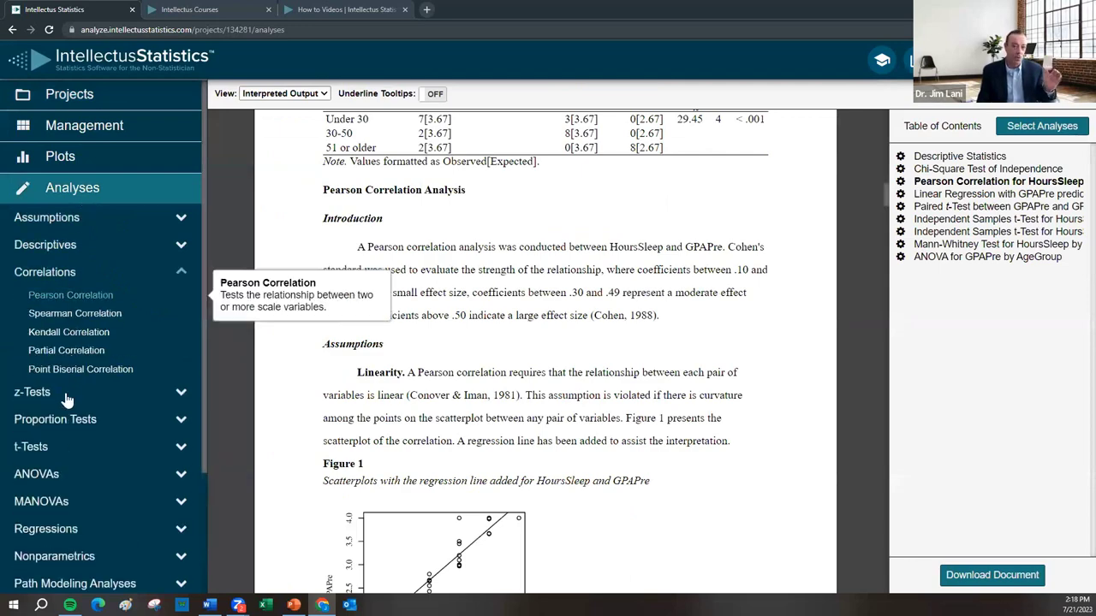
{"action": "scroll", "coordinate": [56, 457], "scroll_direction": "down", "scroll_amount": 2}
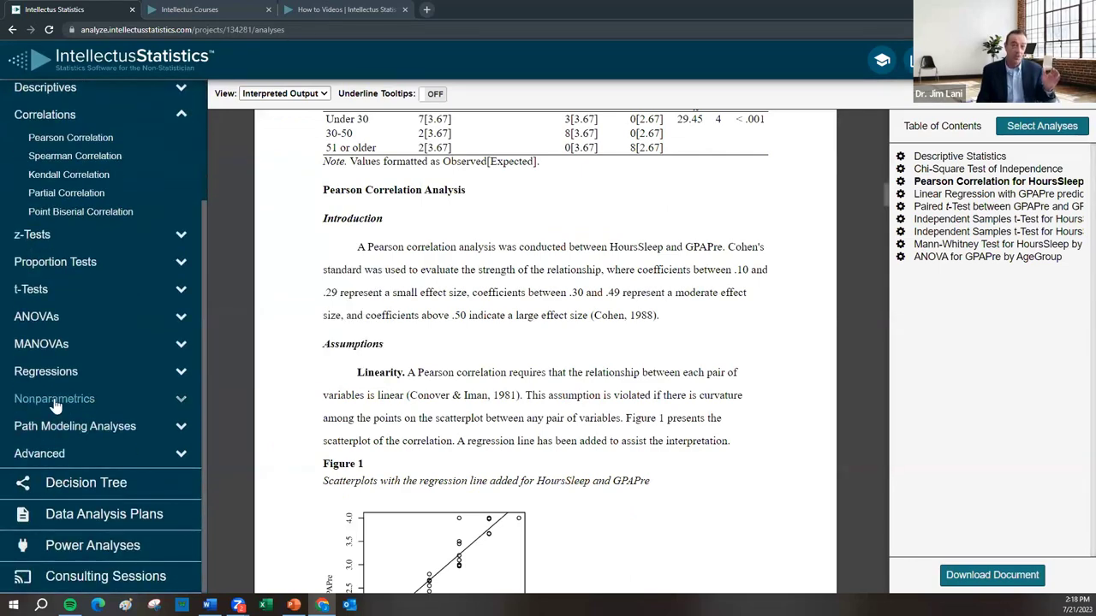
{"action": "left_click", "coordinate": [32, 455]}
{"action": "scroll", "coordinate": [77, 458], "scroll_direction": "down", "scroll_amount": 1}
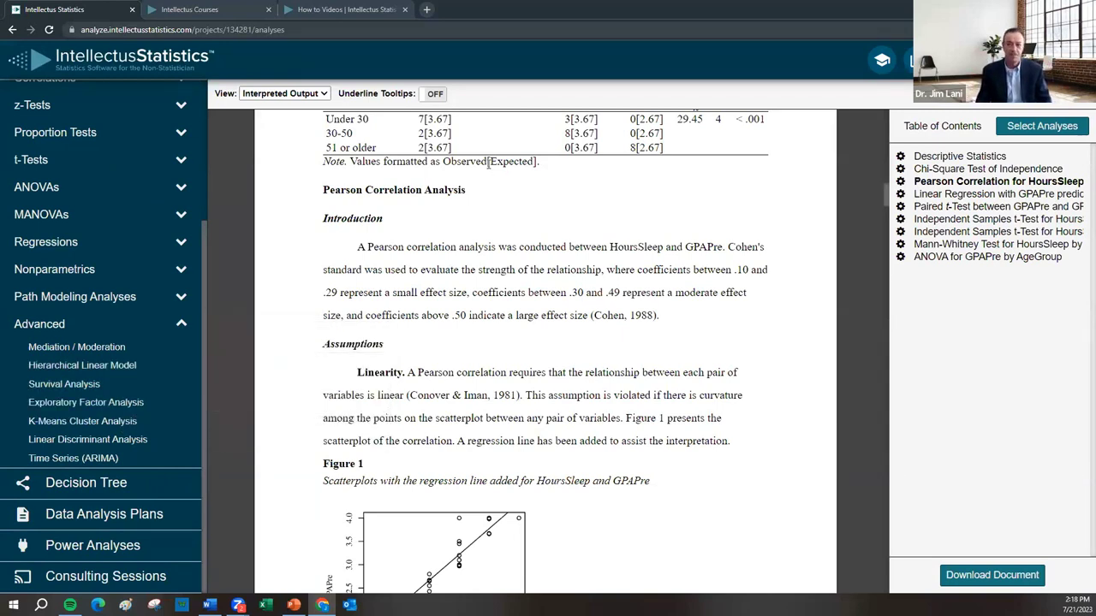
Return to the projects page, bring up the example datasets once more, and close the list.
{"action": "scroll", "coordinate": [51, 136], "scroll_direction": "up", "scroll_amount": 3}
{"action": "scroll", "coordinate": [103, 133], "scroll_direction": "up", "scroll_amount": 2}
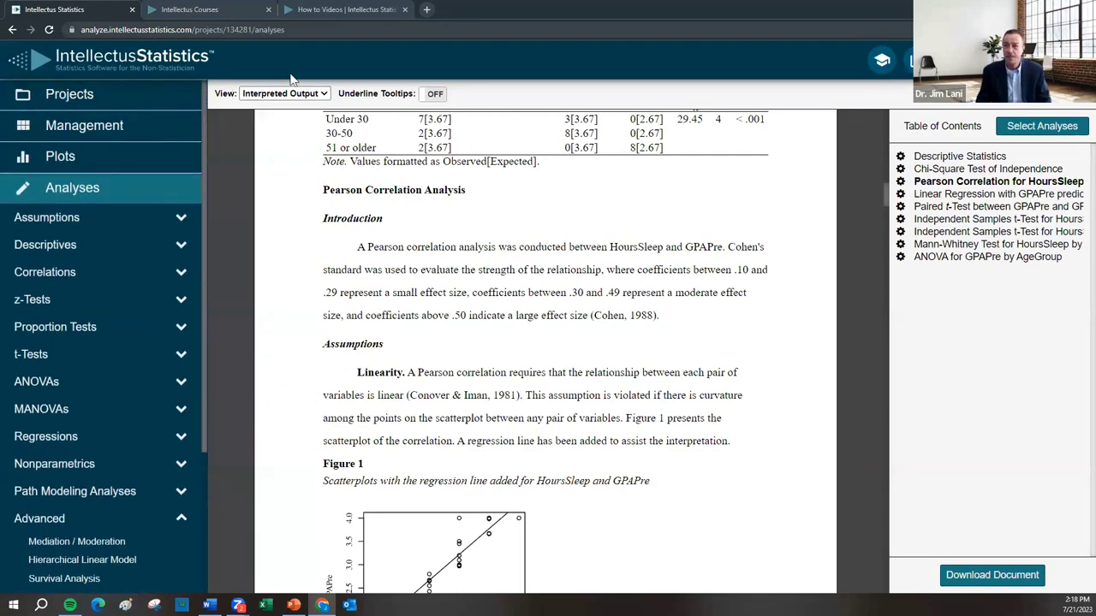
{"action": "left_click", "coordinate": [116, 98]}
{"action": "left_click", "coordinate": [474, 99]}
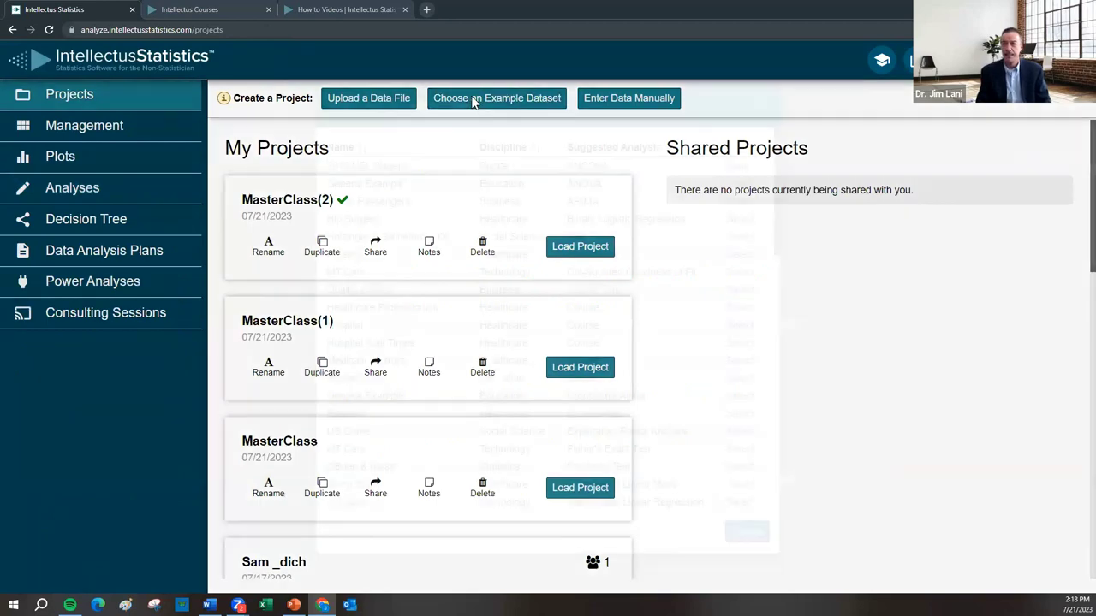
{"action": "left_click", "coordinate": [761, 107]}
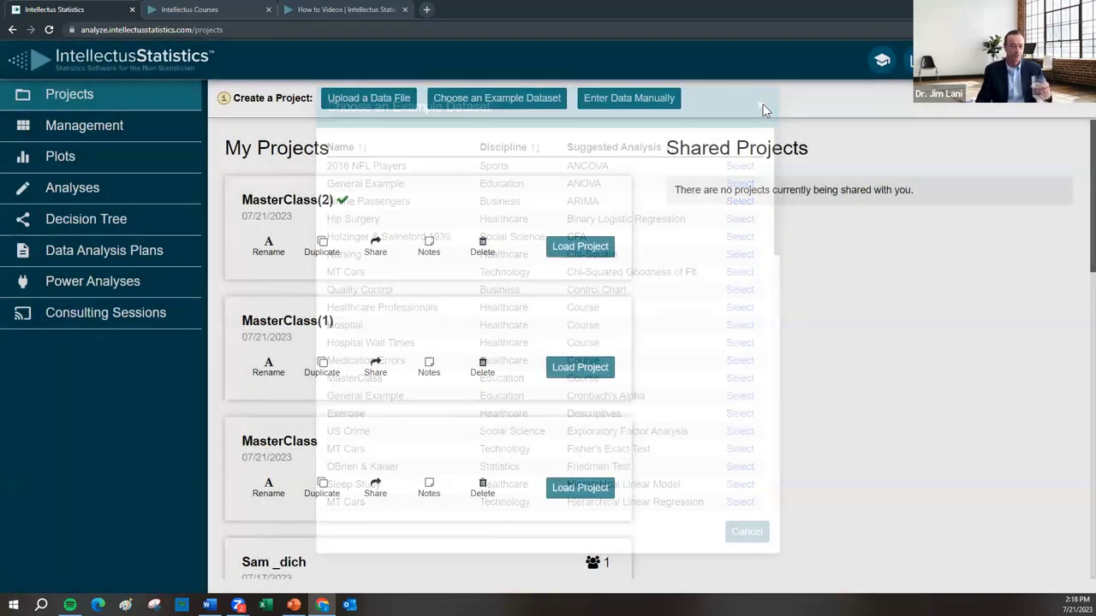